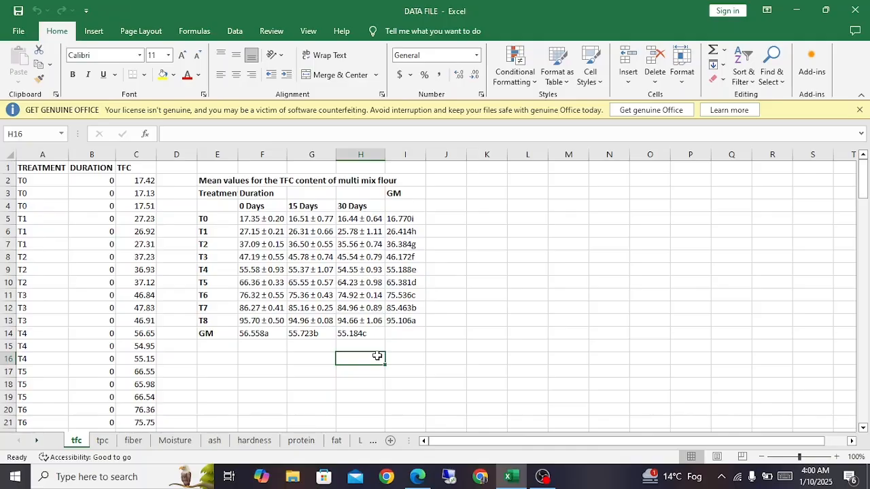
Step: Switch to Edge and open the one-way versus two-way ANOVA comparison image in the Google search results
{"action": "left_click", "coordinate": [542, 476]}
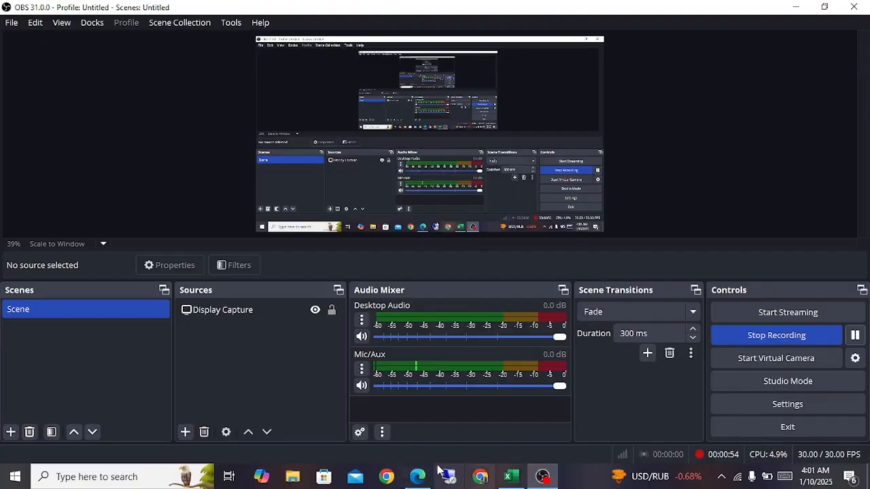
{"action": "left_click", "coordinate": [418, 477]}
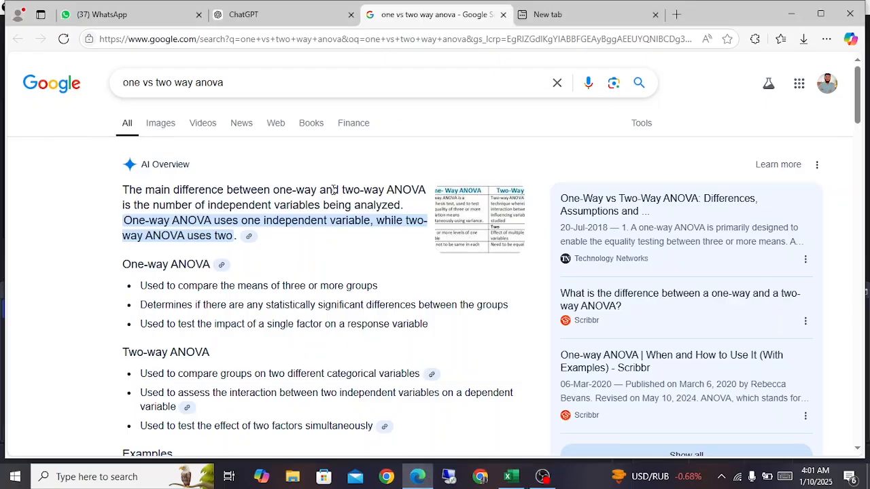
{"action": "left_click", "coordinate": [459, 230]}
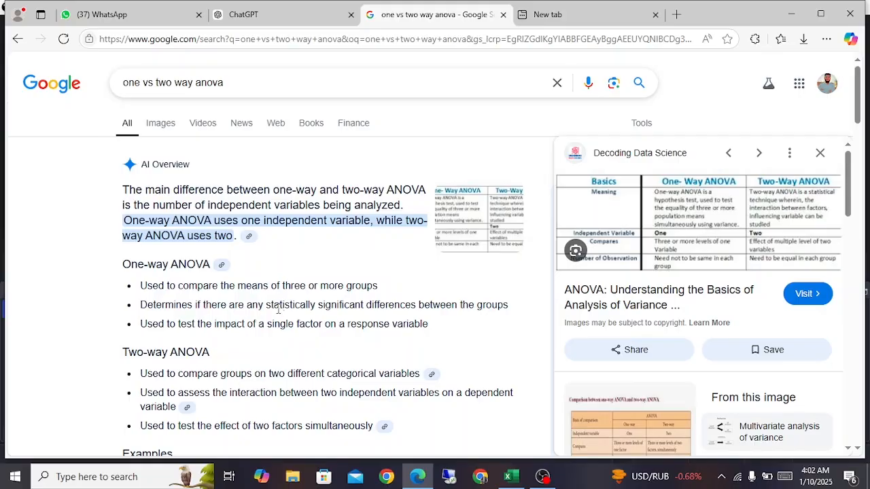
Step: Review the one-way ANOVA example in the AI Overview, highlighting its different fertilizer factor and its crop yield response
{"action": "scroll", "coordinate": [293, 369], "scroll_direction": "down", "scroll_amount": 2}
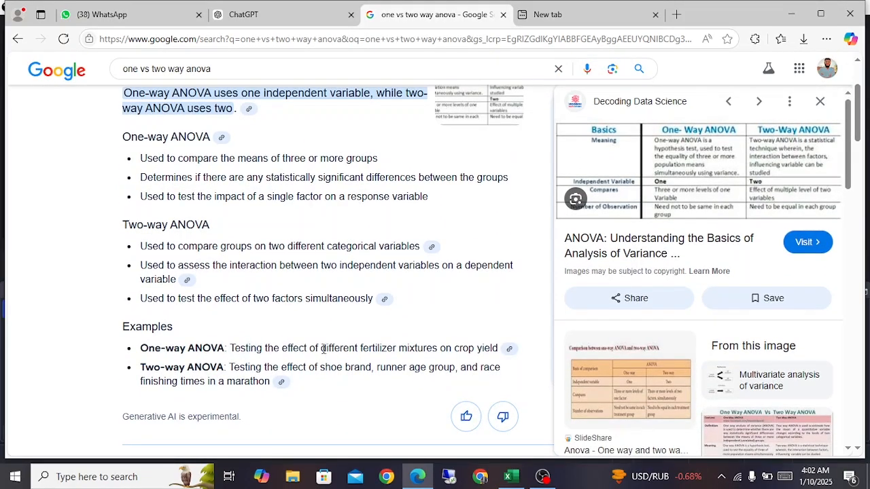
{"action": "left_click_drag", "start_coordinate": [322, 350], "coordinate": [397, 350]}
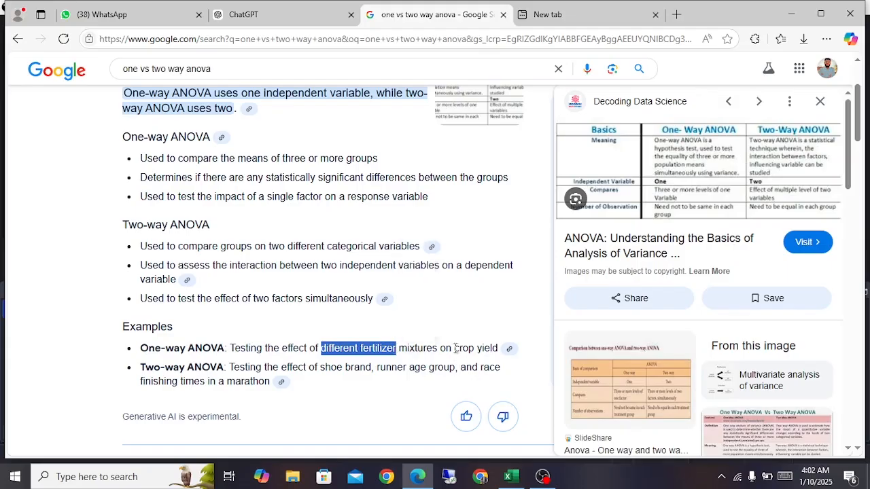
{"action": "left_click_drag", "start_coordinate": [454, 350], "coordinate": [499, 350]}
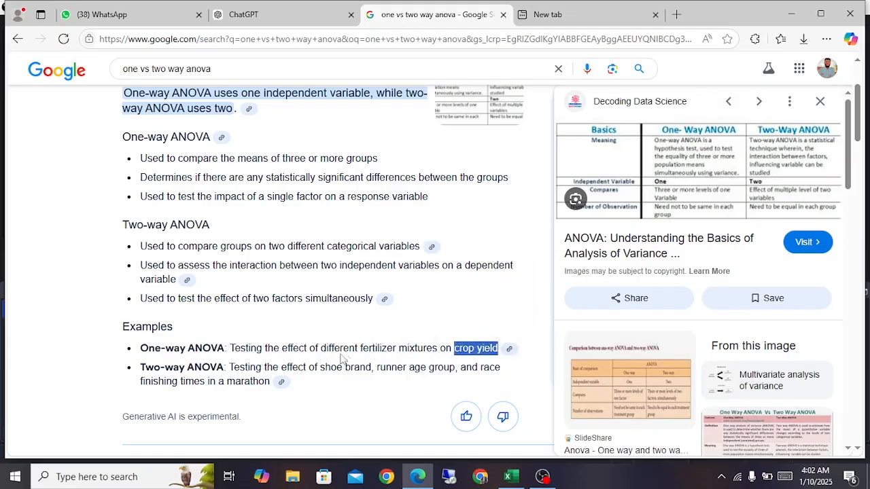
{"action": "left_click_drag", "start_coordinate": [322, 349], "coordinate": [396, 351]}
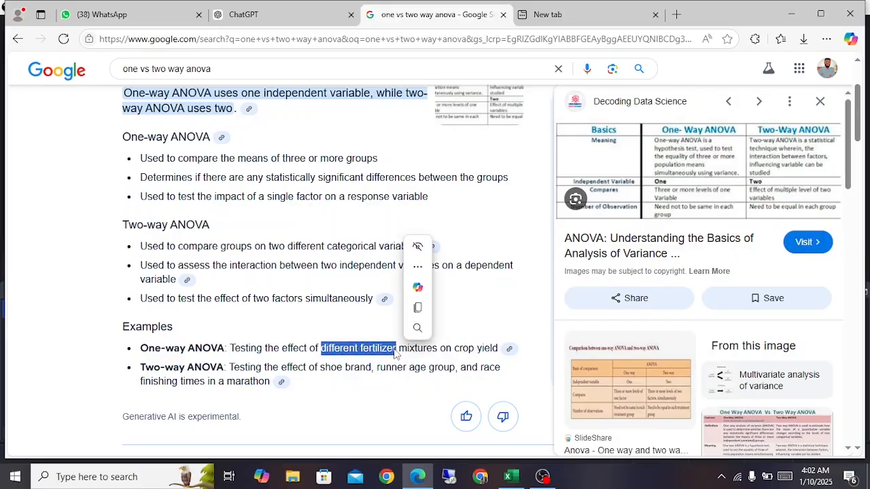
{"action": "left_click", "coordinate": [455, 349]}
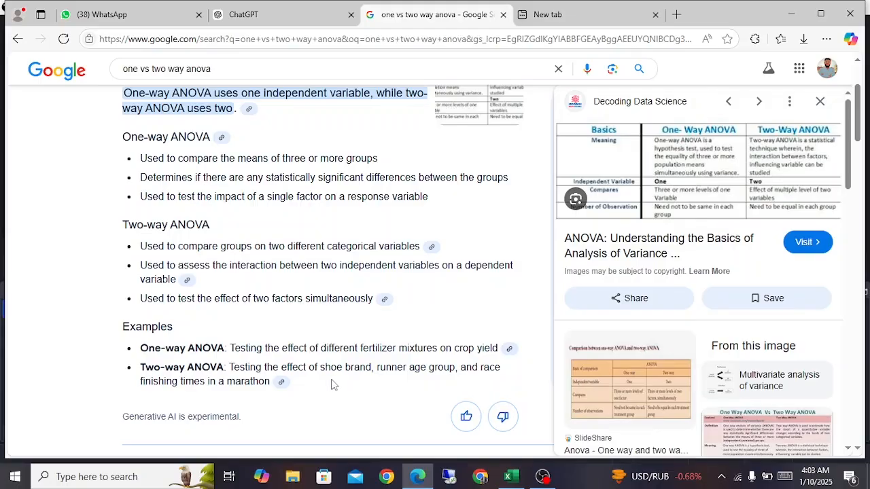
{"action": "left_click_drag", "start_coordinate": [142, 349], "coordinate": [221, 349]}
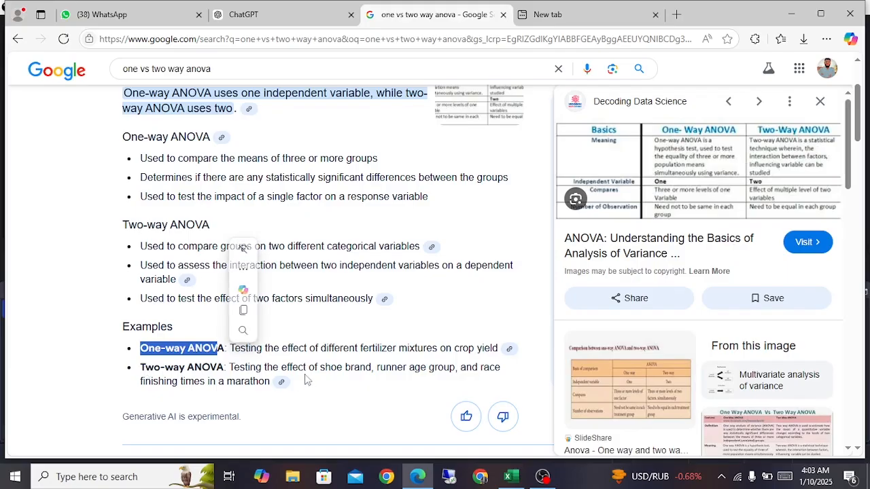
Step: Switch to Excel and add a blank worksheet after the tfc sheet in the DATA FILE workbook
{"action": "mouse_move", "coordinate": [420, 477]}
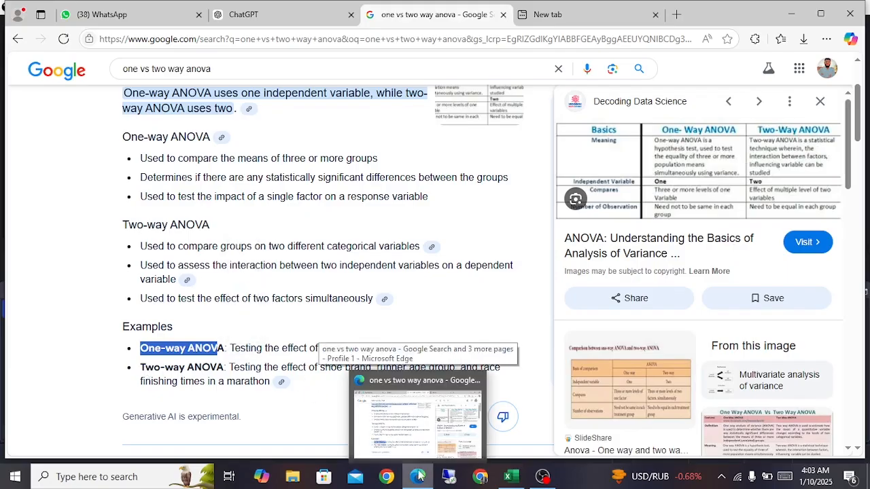
{"action": "left_click", "coordinate": [508, 476]}
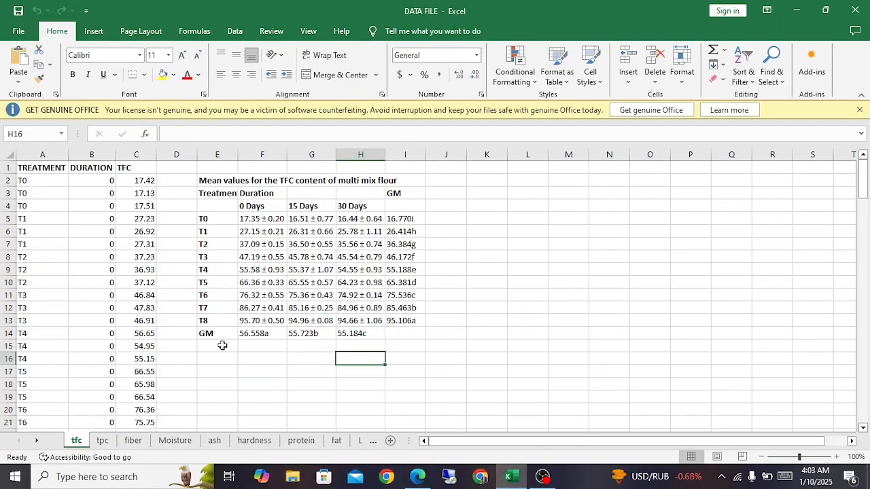
{"action": "left_click", "coordinate": [391, 441]}
{"action": "left_click", "coordinate": [221, 207]}
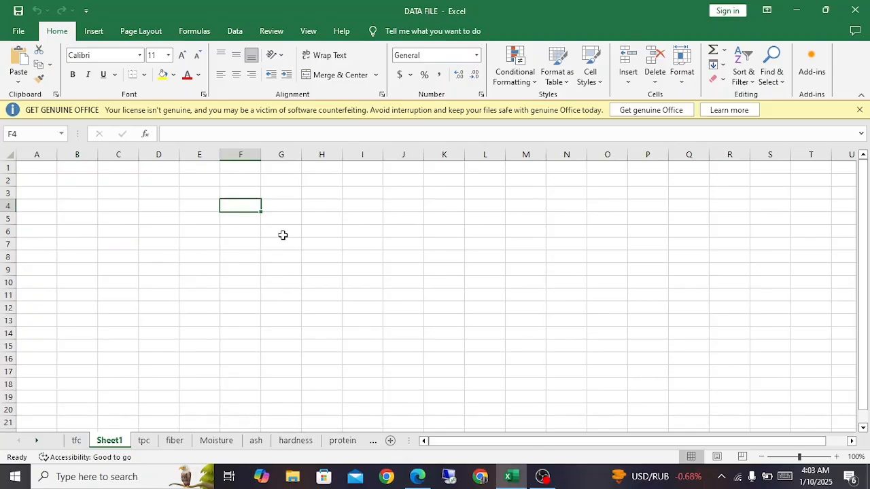
Step: Copy the treatment labels in A2:A16 of the tfc sheet and paste them into Sheet1 starting at F4
{"action": "left_click", "coordinate": [77, 440]}
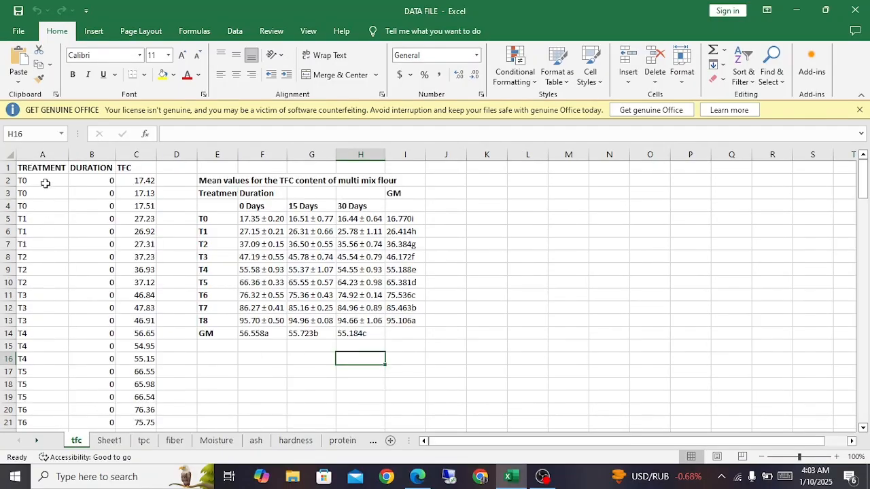
{"action": "left_click_drag", "start_coordinate": [44, 183], "coordinate": [38, 362]}
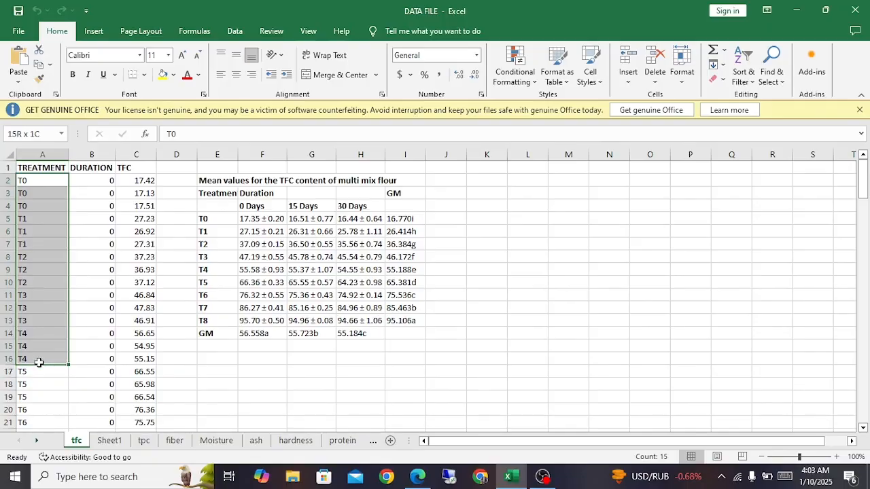
{"action": "key", "text": "ctrl+c"}
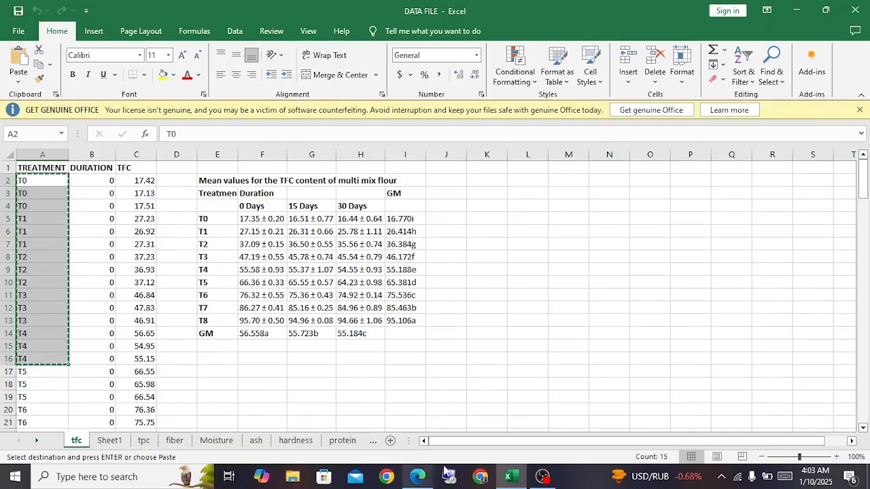
{"action": "left_click", "coordinate": [108, 441]}
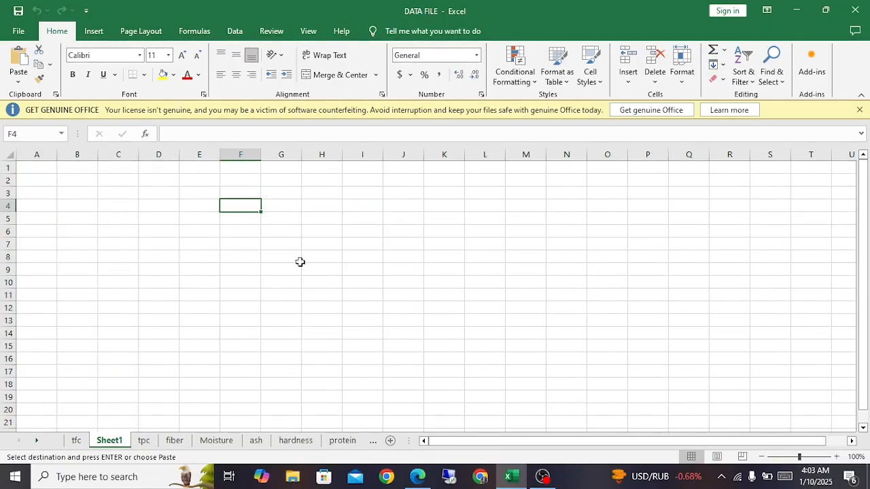
{"action": "key", "text": "ctrl+v"}
Step: Delete the rows holding the duplicate T0 and T1 labels on Sheet1, keeping one row of each
{"action": "left_click_drag", "start_coordinate": [9, 217], "coordinate": [8, 228]}
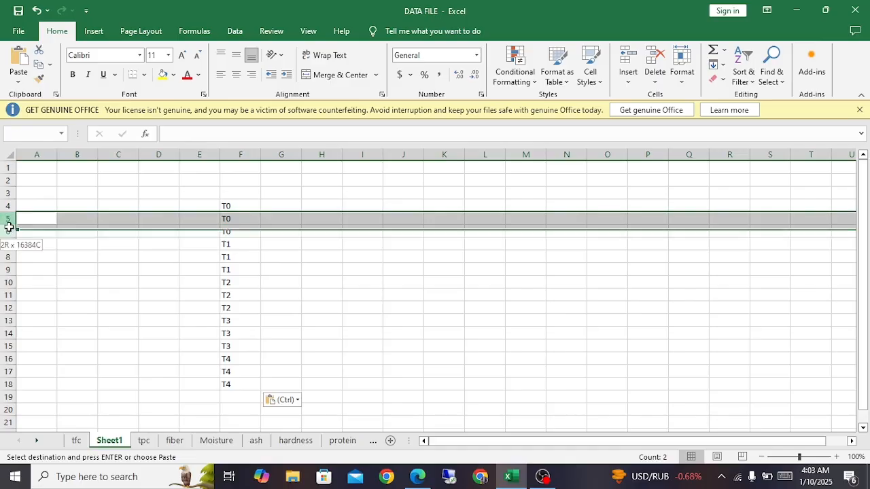
{"action": "right_click", "coordinate": [9, 228]}
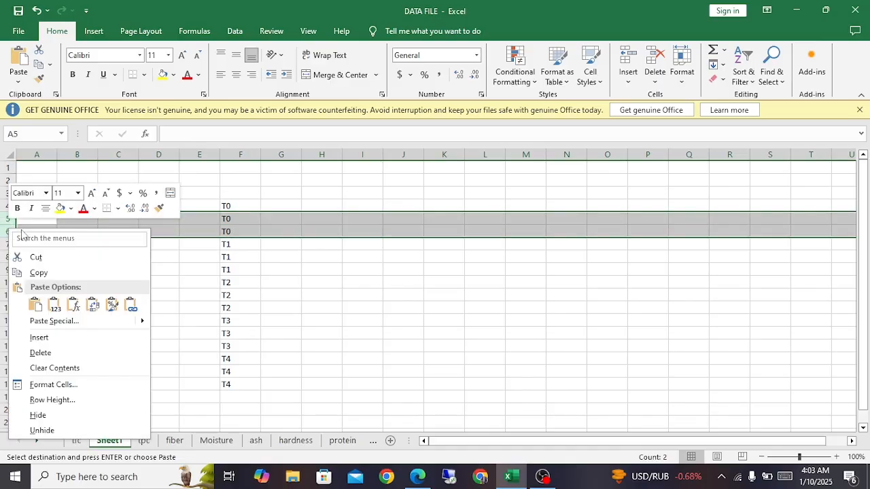
{"action": "left_click", "coordinate": [39, 353]}
{"action": "mouse_move", "coordinate": [7, 244]}
{"action": "left_mouse_down"}
{"action": "mouse_move", "coordinate": [5, 252]}
{"action": "mouse_move", "coordinate": [7, 234]}
{"action": "left_mouse_up"}
{"action": "right_click", "coordinate": [7, 236]}
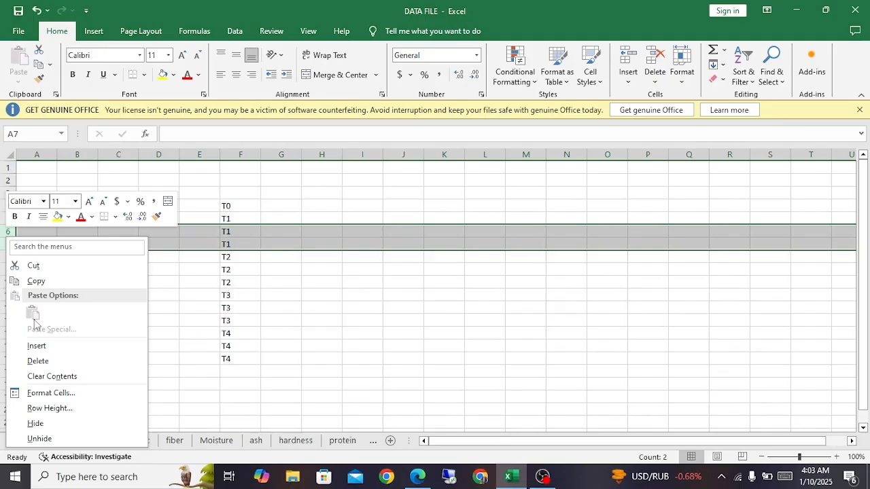
{"action": "left_click", "coordinate": [38, 361]}
Step: Delete the rows with the duplicate T2, T3 and T4 labels, keeping one row per treatment
{"action": "left_click_drag", "start_coordinate": [6, 244], "coordinate": [8, 255]}
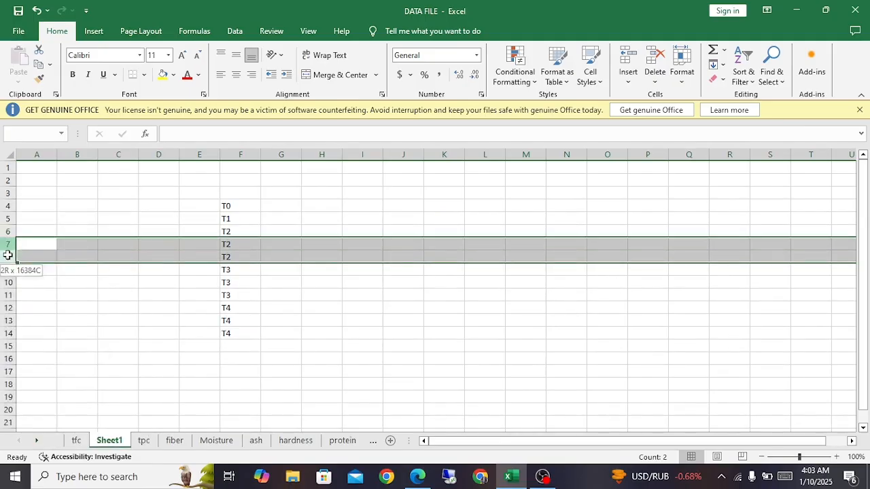
{"action": "right_click", "coordinate": [7, 255]}
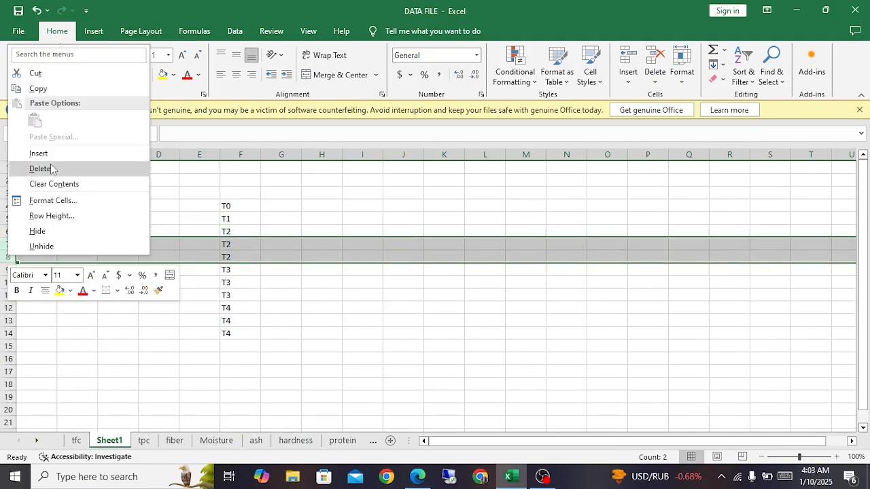
{"action": "left_click", "coordinate": [51, 168]}
{"action": "left_click_drag", "start_coordinate": [5, 256], "coordinate": [5, 263]}
{"action": "right_click", "coordinate": [5, 263]}
{"action": "left_click", "coordinate": [31, 180]}
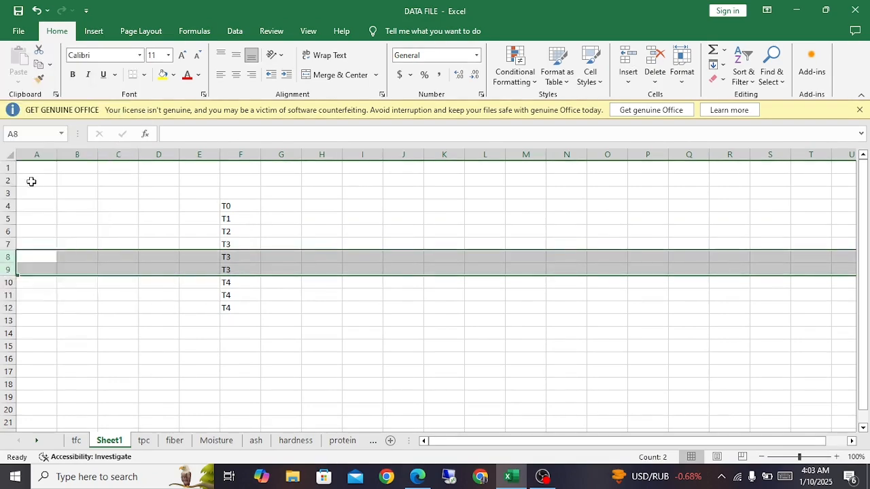
{"action": "left_click_drag", "start_coordinate": [9, 269], "coordinate": [10, 279]}
{"action": "right_click", "coordinate": [9, 279]}
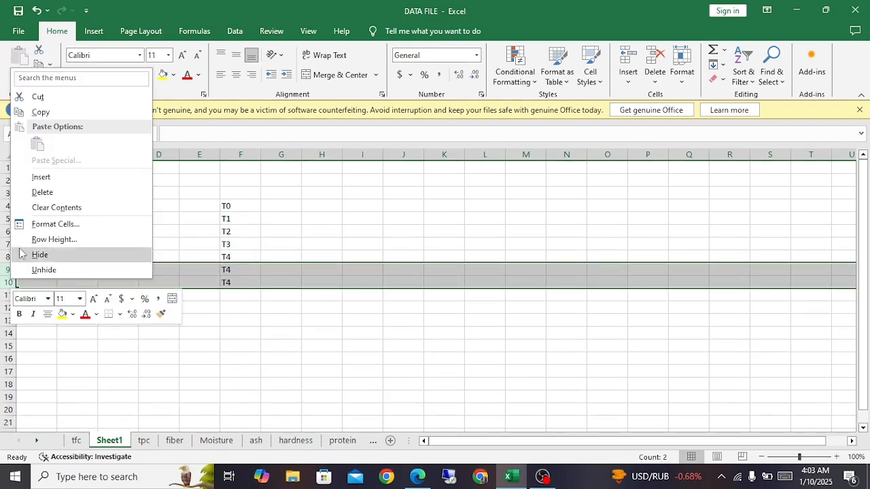
{"action": "left_click", "coordinate": [37, 192]}
Step: Enter the column headings Wheat in G3 and Oat in H3 beside the treatment list
{"action": "left_click", "coordinate": [280, 212]}
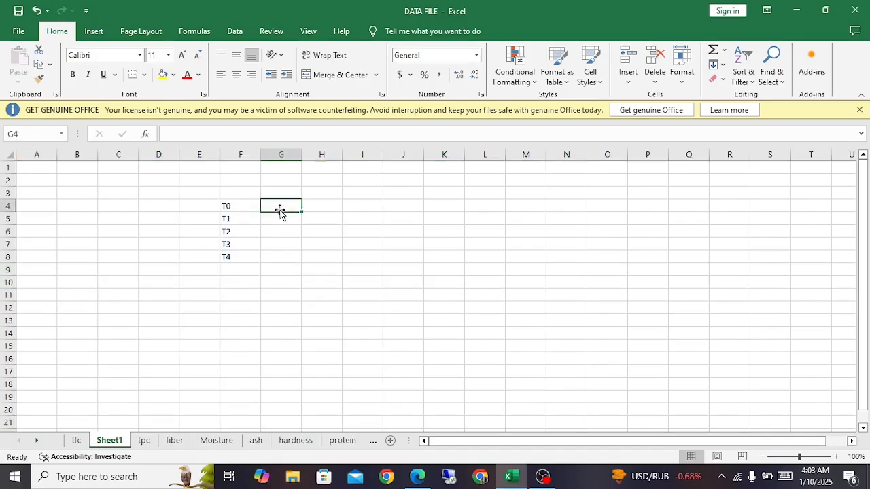
{"action": "left_click", "coordinate": [284, 194]}
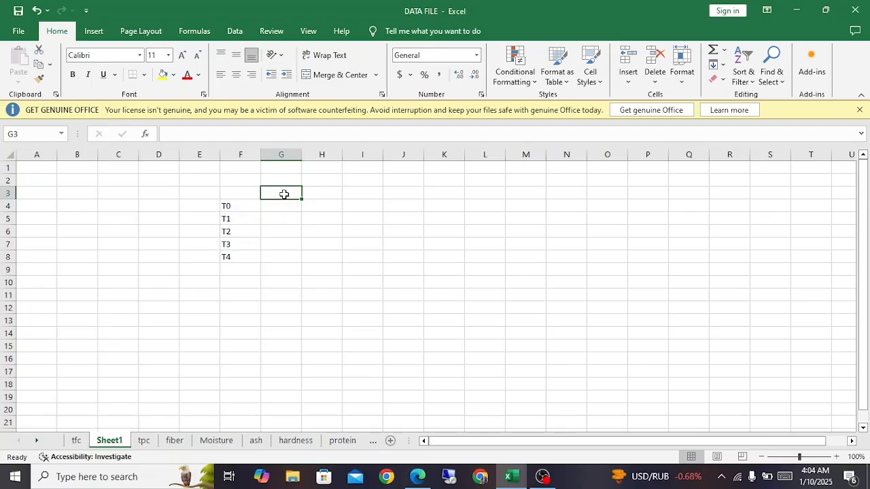
{"action": "type", "text": "Wheat"}
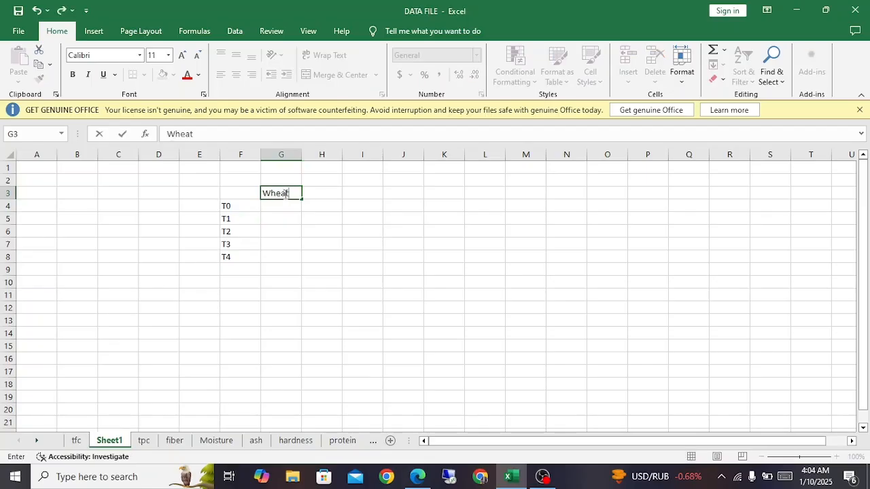
{"action": "scroll", "coordinate": [286, 194], "scroll_direction": "down", "scroll_amount": 7}
{"action": "scroll", "coordinate": [286, 193], "scroll_direction": "up", "scroll_amount": 7}
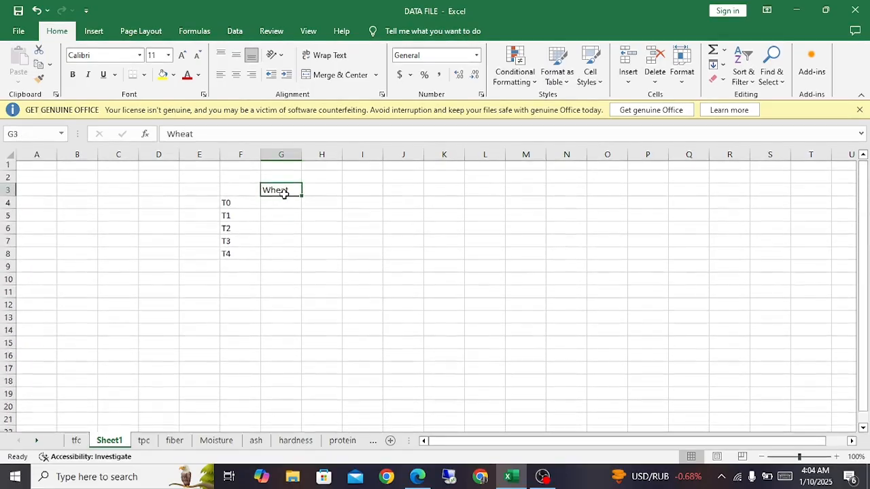
{"action": "key", "text": "Down"}
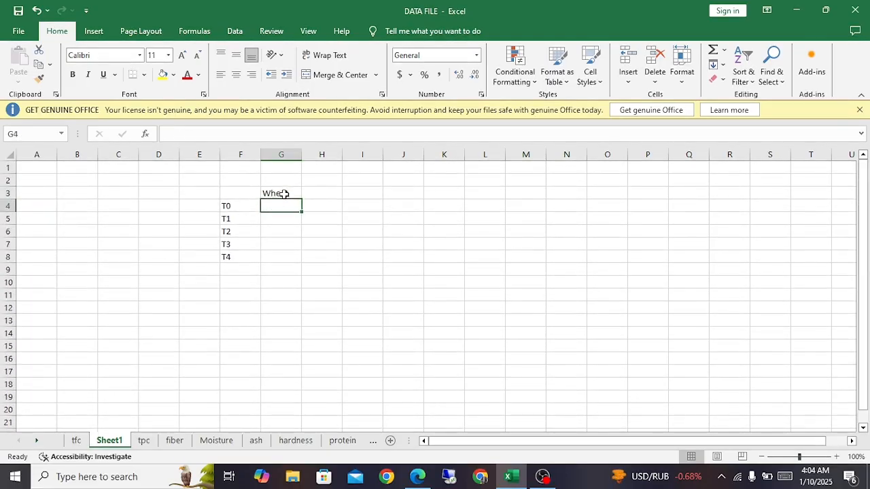
{"action": "key", "text": "Left"}
{"action": "key", "text": "Right"}
{"action": "key", "text": "Right"}
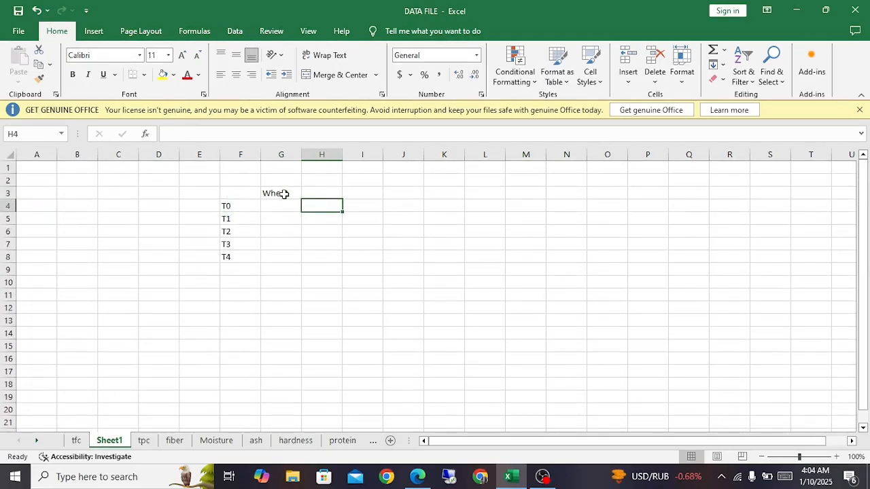
{"action": "key", "text": "Up"}
{"action": "type", "text": "Oat"}
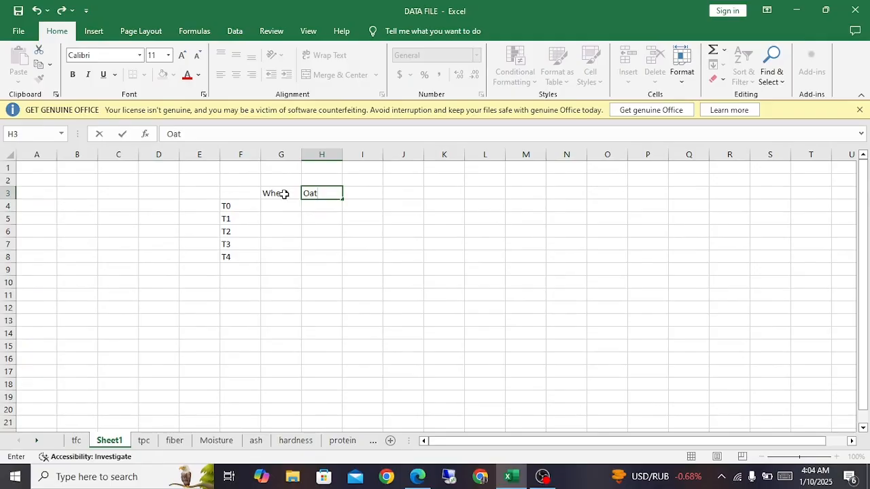
Step: Enter 100 as the Wheat value for treatment T0 in G4
{"action": "key", "text": "Down"}
{"action": "key", "text": "Left"}
{"action": "type", "text": "100"}
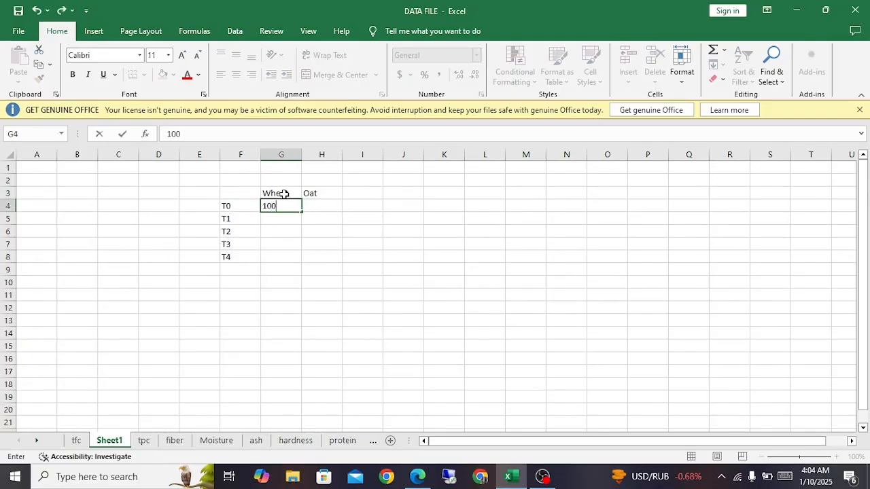
{"action": "key", "text": "Return"}
{"action": "type", "text": "75"}
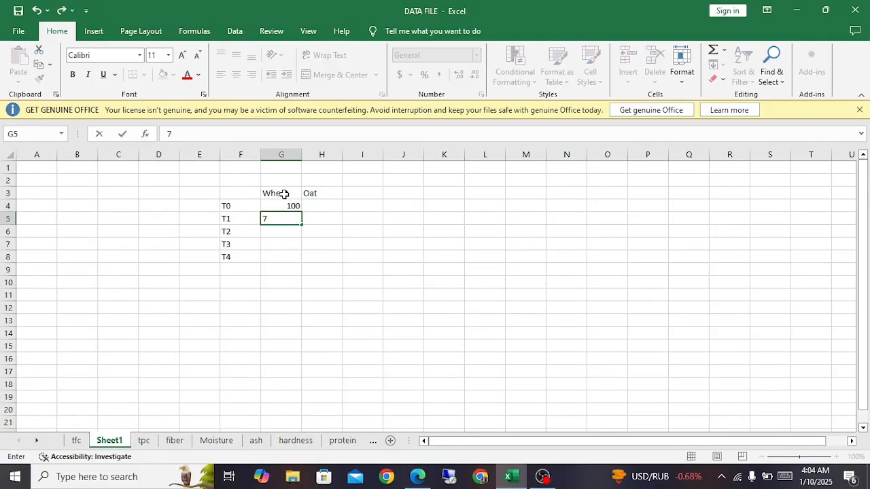
{"action": "key", "text": "Return"}
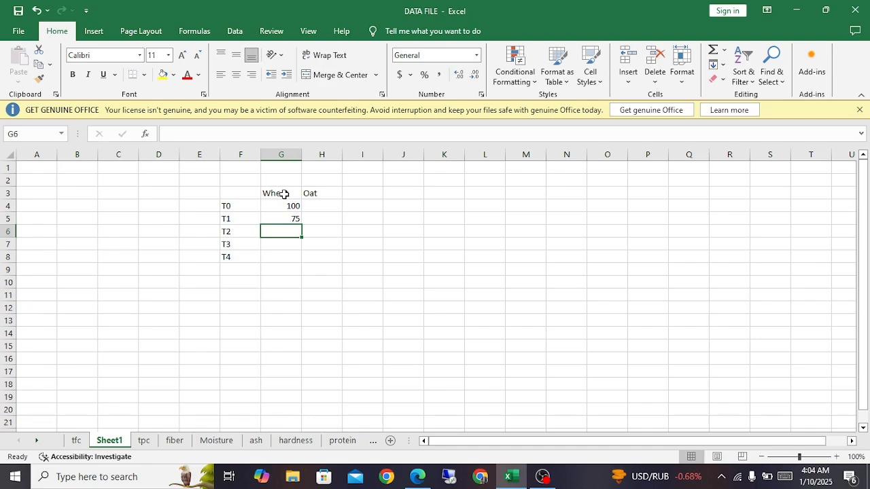
{"action": "key", "text": "Up"}
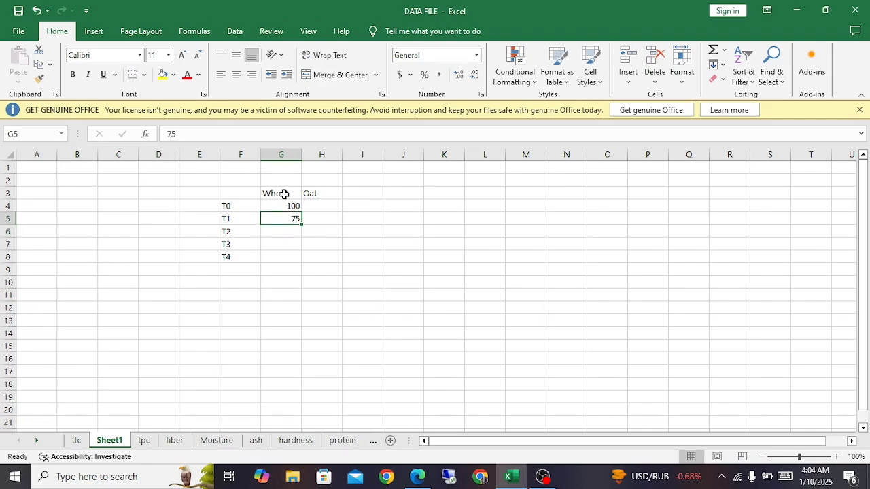
Step: Enter the Wheat values 80, 60, 40 and 20 for treatments T1 to T4 in G5:G8
{"action": "type", "text": "80"}
{"action": "key", "text": "Return"}
{"action": "type", "text": "60"}
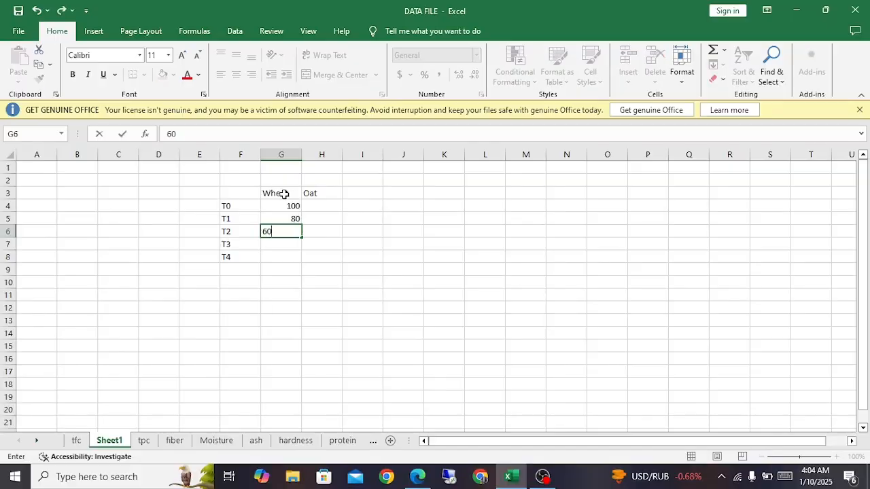
{"action": "key", "text": "Return"}
{"action": "type", "text": "40"}
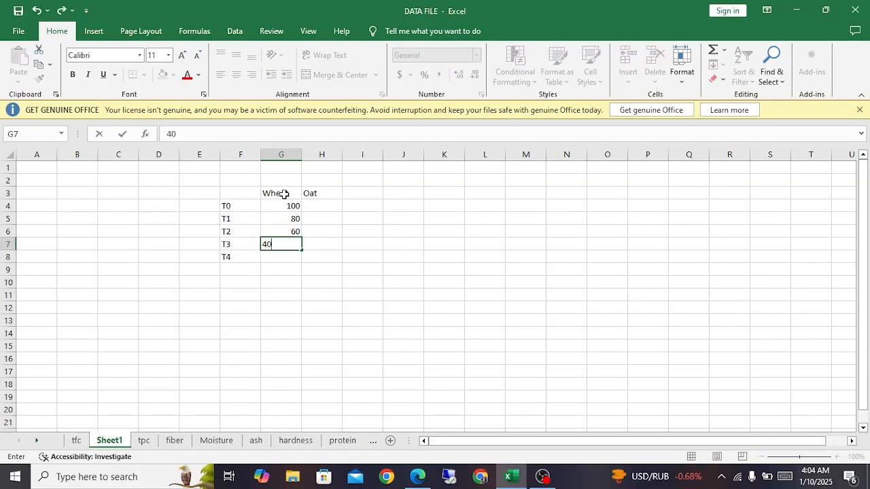
{"action": "key", "text": "Return"}
{"action": "type", "text": "20"}
{"action": "key", "text": "Tab"}
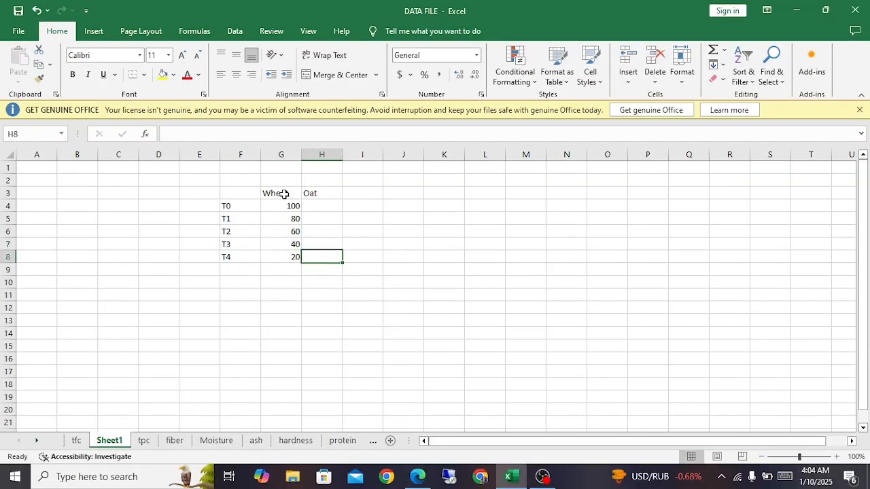
Step: Enter the Oat values 20, 40, 60 and 80 for treatments T1 to T4 in H5:H8
{"action": "key", "text": "Up"}
{"action": "key", "text": "Up"}
{"action": "key", "text": "Up"}
{"action": "type", "text": "20"}
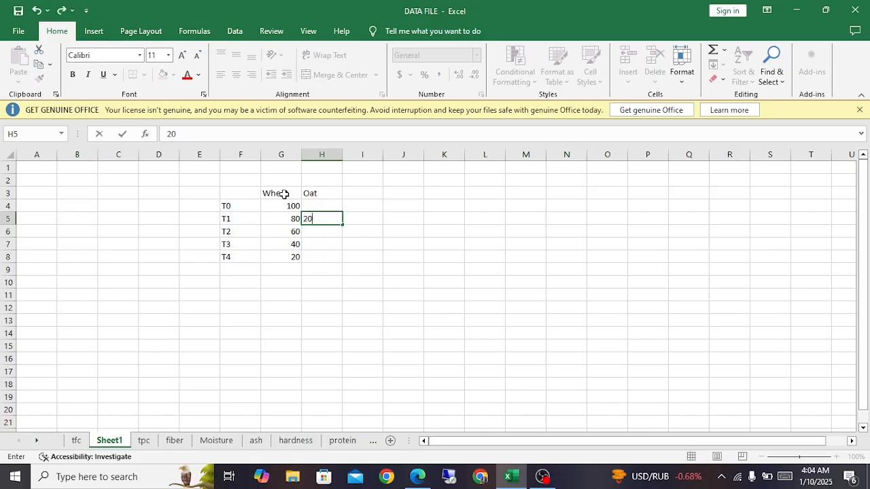
{"action": "key", "text": "Return"}
{"action": "type", "text": "40"}
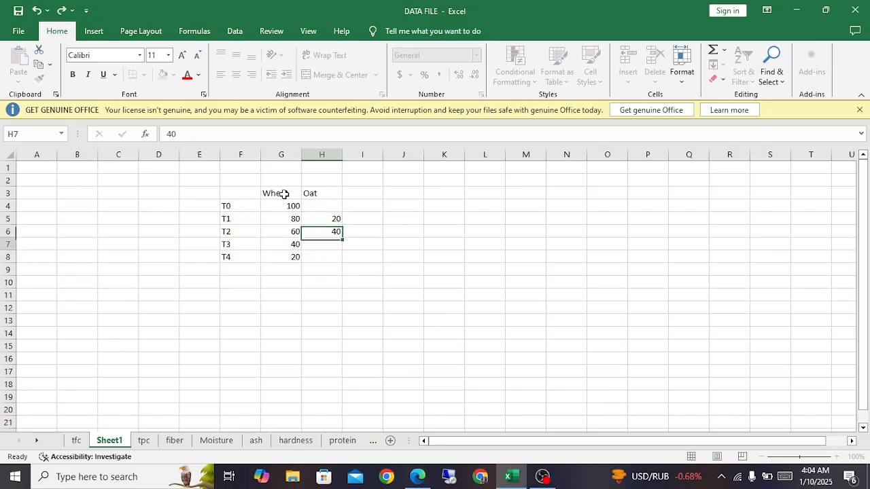
{"action": "key", "text": "Return"}
{"action": "type", "text": "60"}
{"action": "key", "text": "Return"}
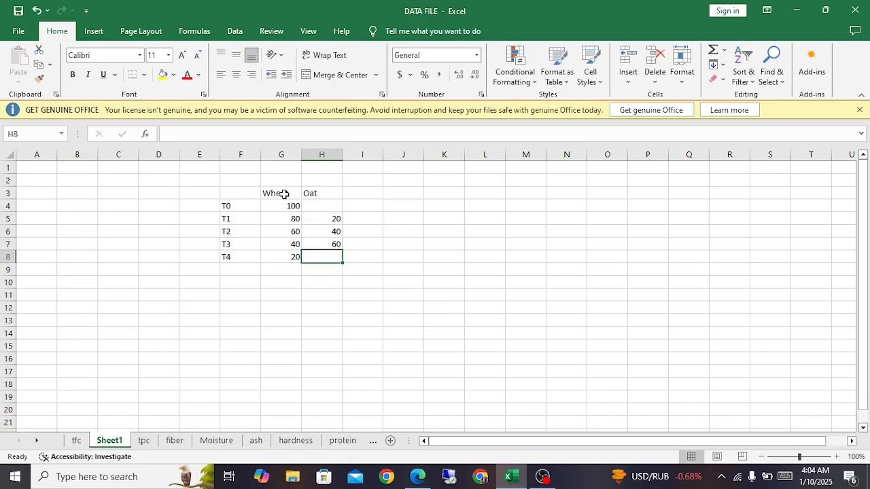
{"action": "type", "text": "80"}
{"action": "key", "text": "Return"}
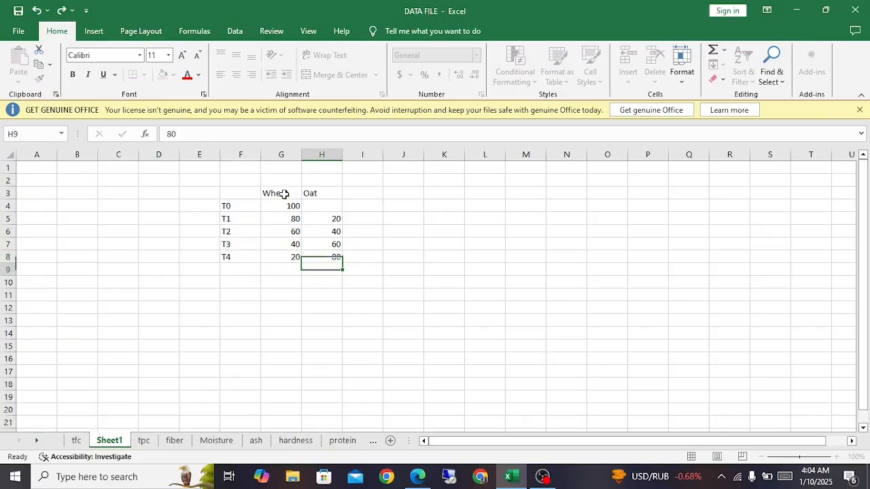
Step: Add a T5 treatment row in row 9 with Wheat 0 and Oat 100
{"action": "type", "text": "100"}
{"action": "key", "text": "Left"}
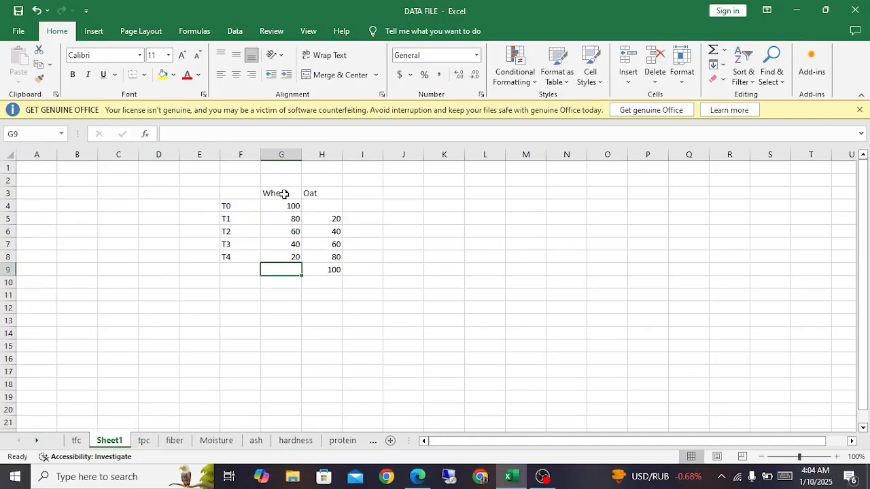
{"action": "type", "text": "0"}
{"action": "key", "text": "Left"}
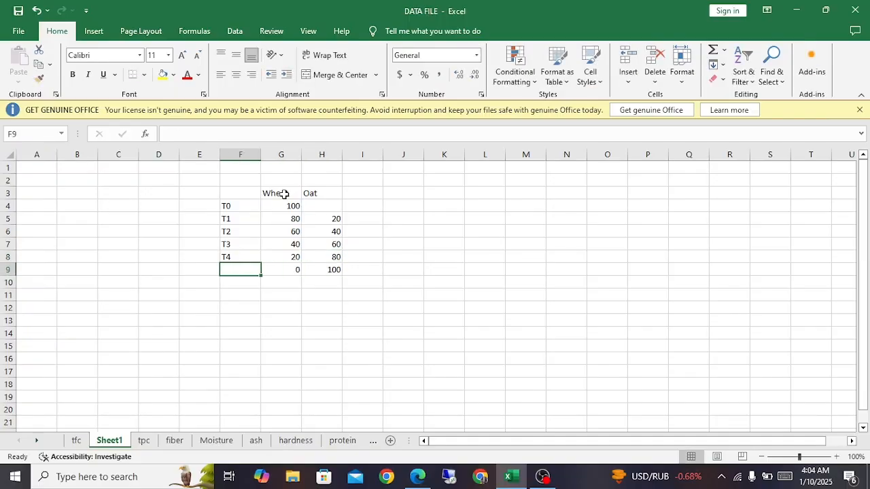
{"action": "type", "text": "T5"}
{"action": "key", "text": "Right"}
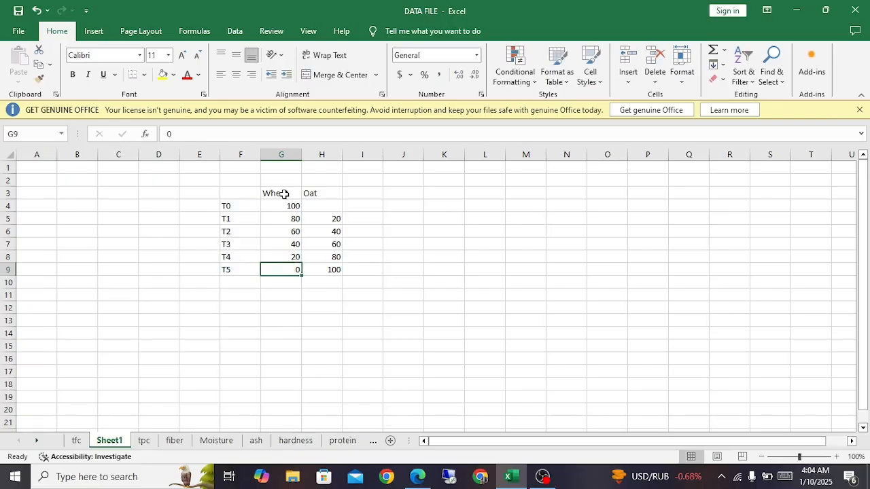
{"action": "key", "text": "Right"}
{"action": "key", "text": "Right"}
{"action": "key", "text": "Left"}
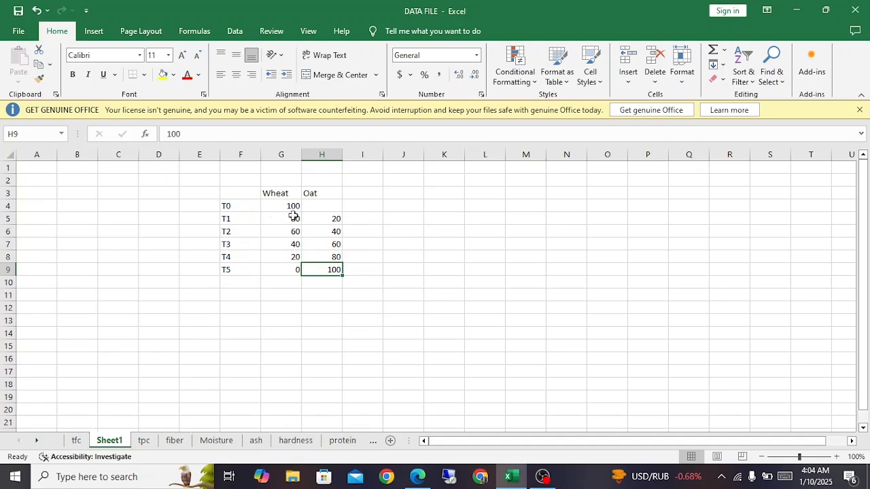
{"action": "left_click", "coordinate": [321, 194]}
{"action": "left_click_drag", "start_coordinate": [321, 194], "coordinate": [369, 279]}
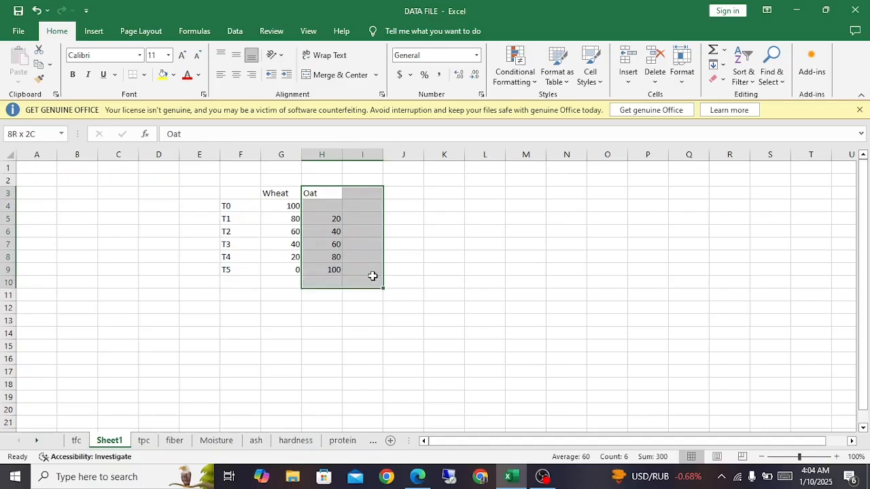
{"action": "left_click", "coordinate": [335, 269]}
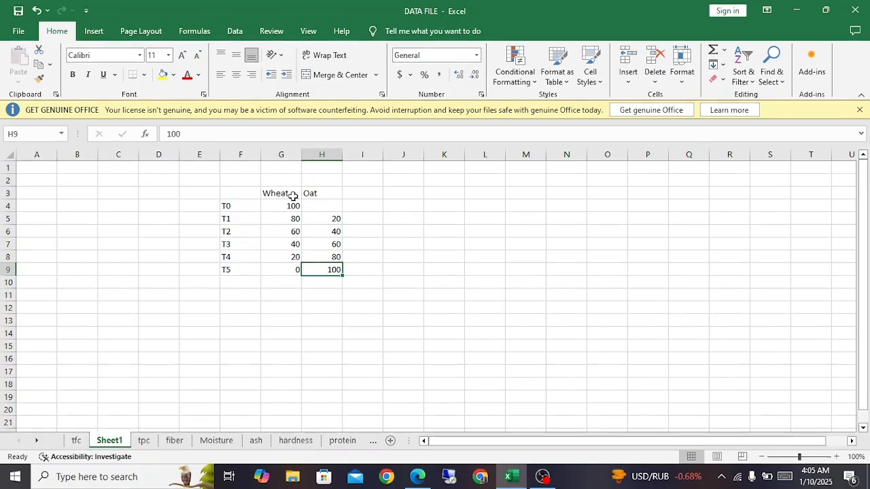
{"action": "left_click", "coordinate": [323, 194]}
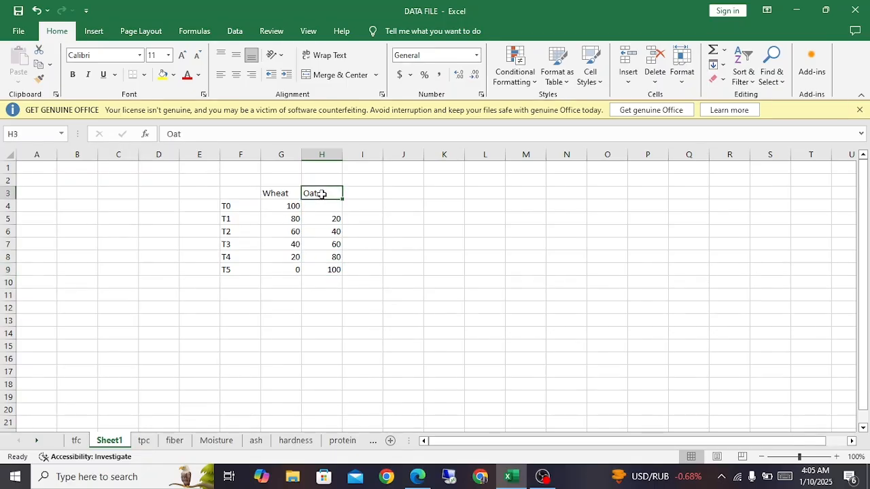
Step: Enter the column heading Rice in I3 and the value 1 for treatment T1 in I5
{"action": "left_click", "coordinate": [363, 191]}
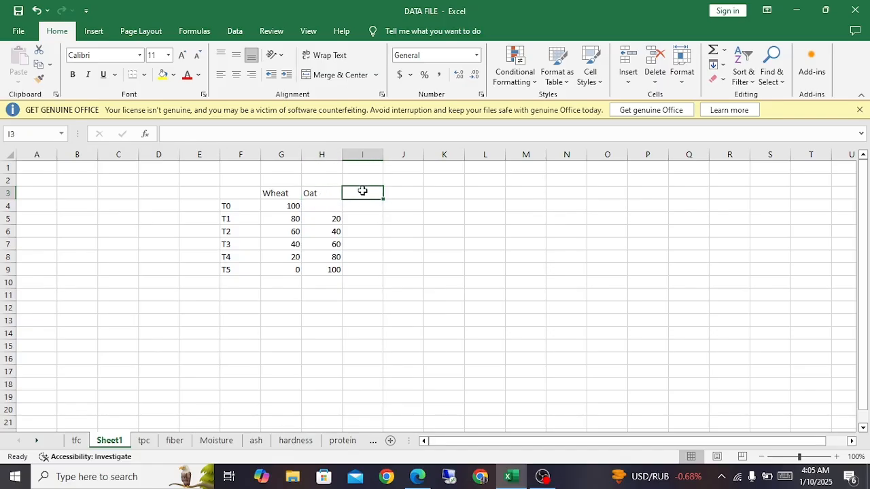
{"action": "type", "text": "Rice"}
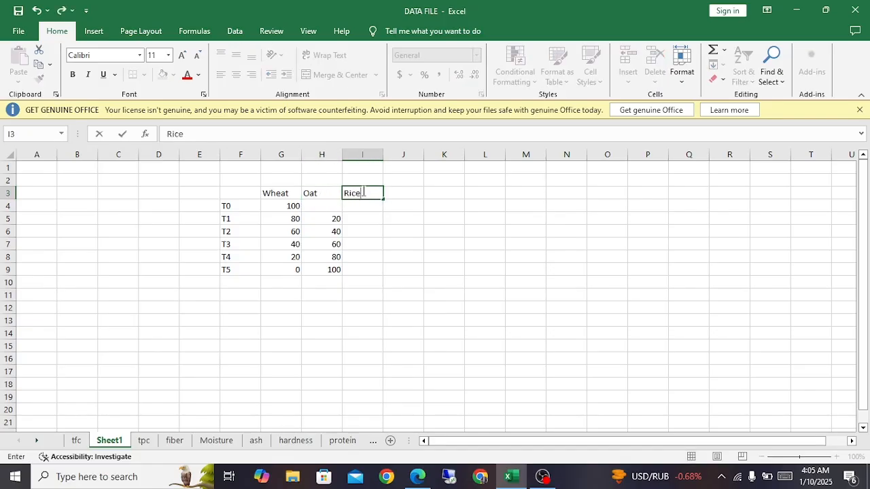
{"action": "key", "text": "Return"}
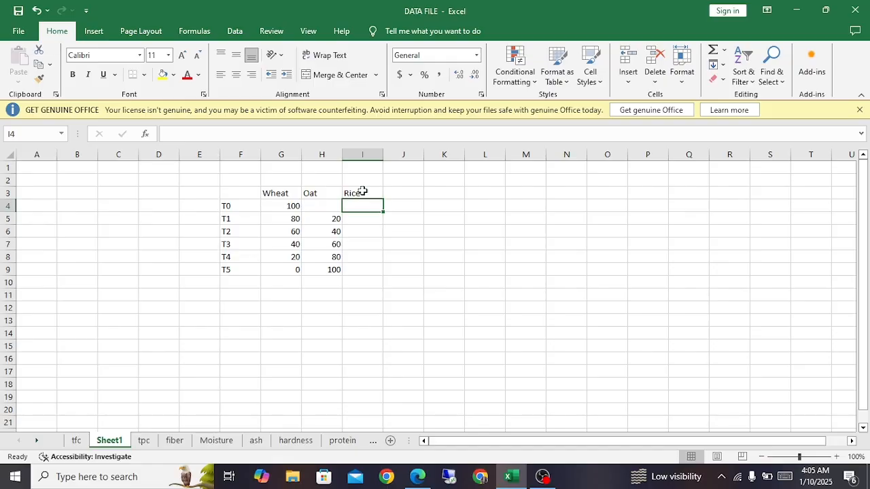
{"action": "key", "text": "Down"}
{"action": "type", "text": "1"}
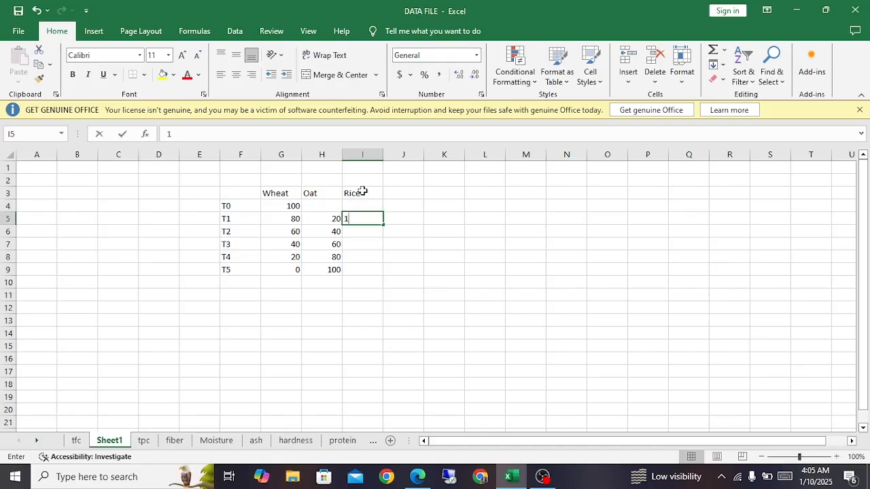
{"action": "key", "text": "Return"}
Step: Enter 1 as the Rice value for each of the treatments T2 to T5
{"action": "type", "text": "1"}
{"action": "key", "text": "Return"}
{"action": "type", "text": "1"}
{"action": "key", "text": "Return"}
{"action": "type", "text": "1"}
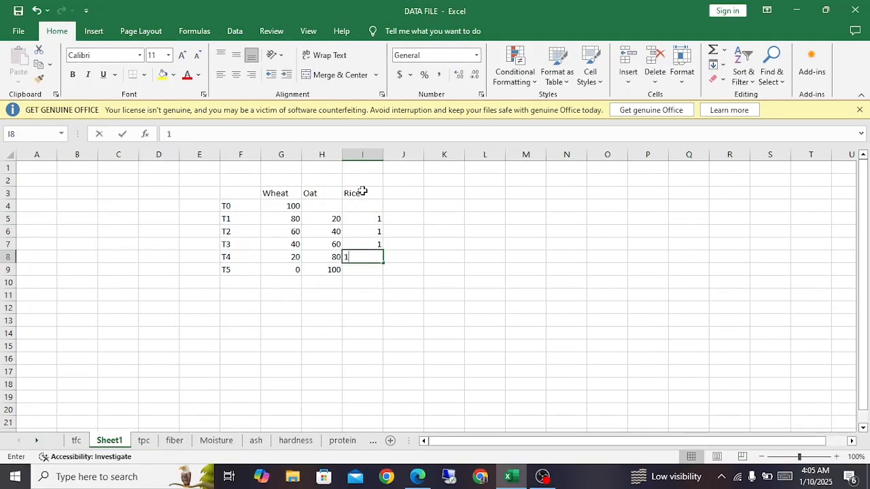
{"action": "key", "text": "Return"}
{"action": "type", "text": "1"}
{"action": "key", "text": "Return"}
Step: Set the Rice values for treatments T2 to T5 in I6:I9 to 2, 3, 4 and 5
{"action": "key", "text": "Up"}
{"action": "key", "text": "Up"}
{"action": "key", "text": "Up"}
{"action": "key", "text": "Up"}
{"action": "key", "text": "Up"}
{"action": "key", "text": "Down"}
{"action": "type", "text": "2"}
{"action": "key", "text": "Return"}
{"action": "type", "text": "3"}
{"action": "key", "text": "Return"}
{"action": "key", "text": "Down"}
{"action": "type", "text": "4"}
{"action": "key", "text": "Up"}
{"action": "type", "text": "4"}
{"action": "key", "text": "Return"}
{"action": "type", "text": "5"}
{"action": "key", "text": "Return"}
{"action": "key", "text": "Left"}
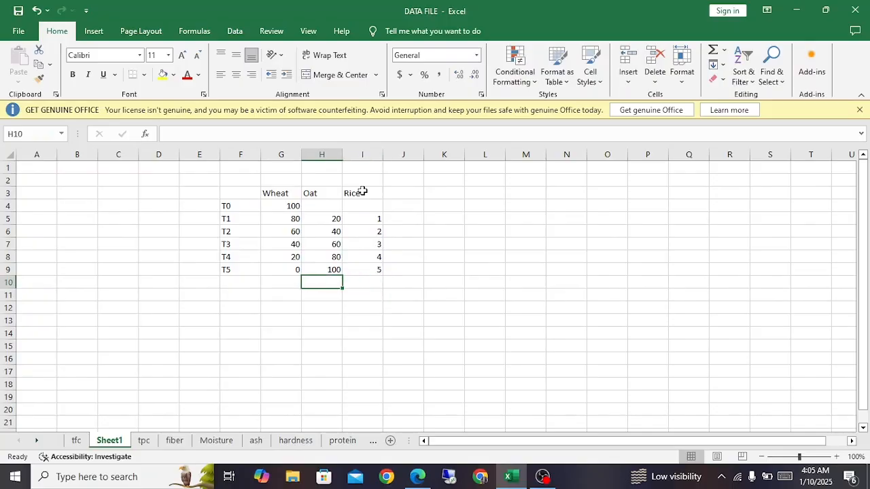
{"action": "left_click_drag", "start_coordinate": [289, 216], "coordinate": [327, 270]}
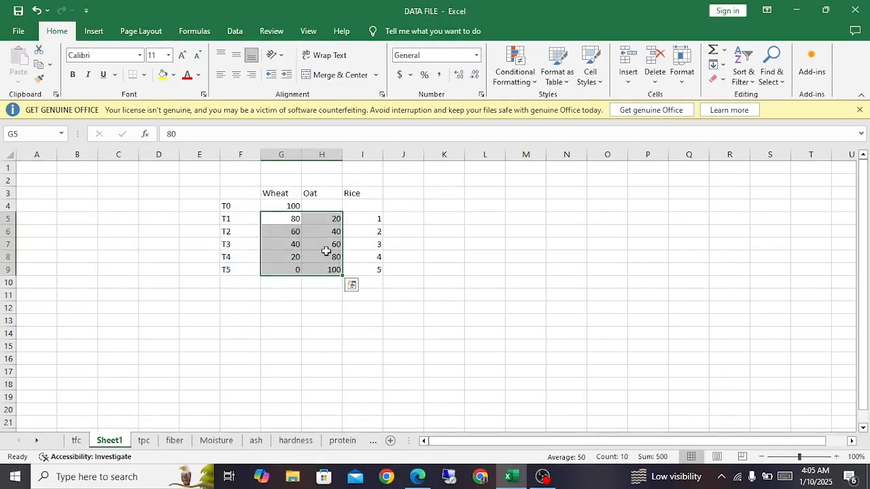
{"action": "left_click_drag", "start_coordinate": [287, 218], "coordinate": [373, 225]}
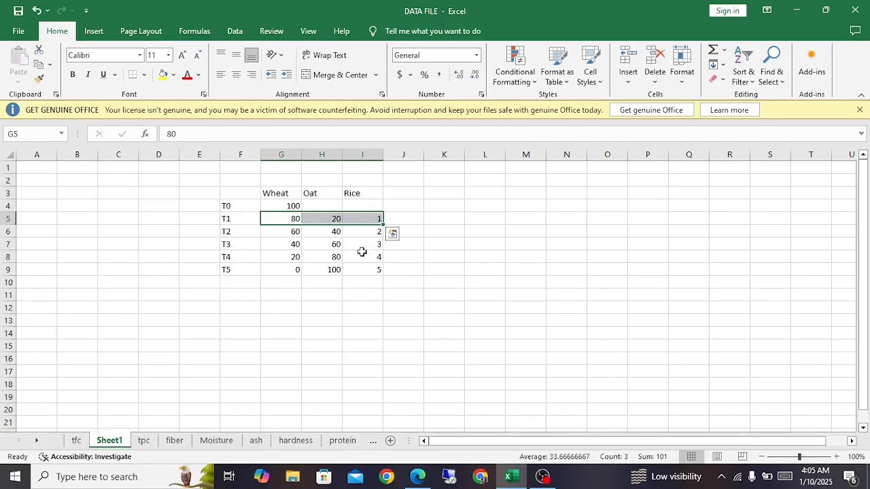
{"action": "left_click", "coordinate": [354, 248]}
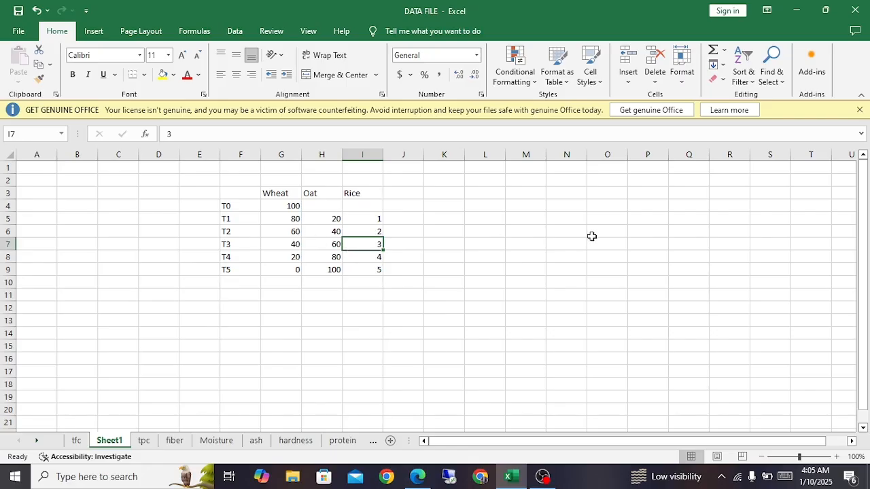
Step: Enter the label composition in K5 and widen column K to fit it
{"action": "left_click", "coordinate": [459, 220]}
{"action": "type", "text": "co"}
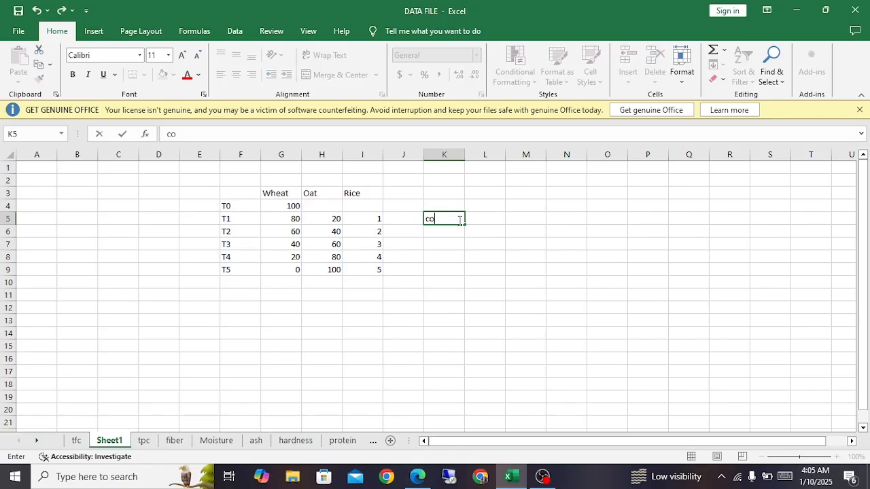
{"action": "type", "text": "mposition"}
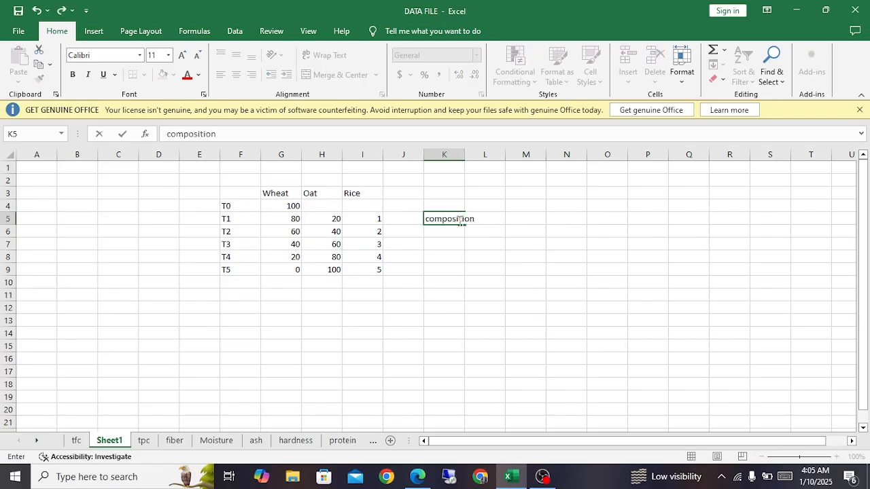
{"action": "double_click", "coordinate": [465, 154]}
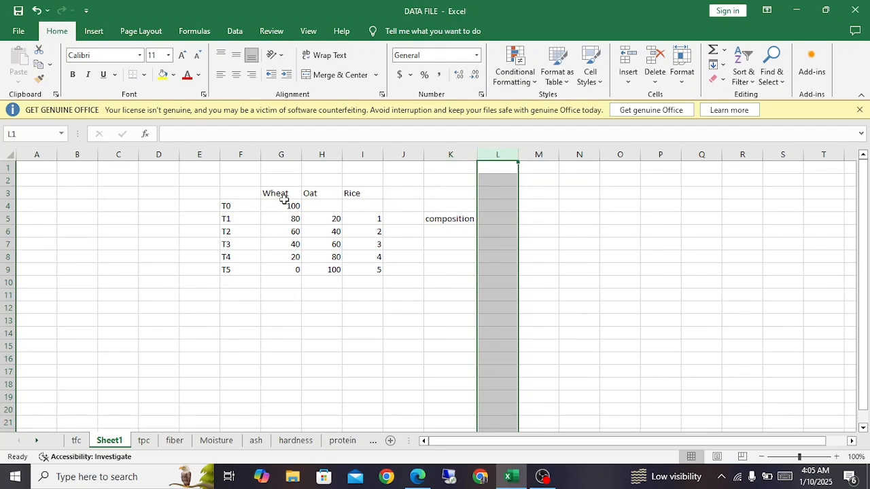
Step: Examine the Wheat, Oat and Rice composition columns and each treatment label from T0 to T5
{"action": "left_click_drag", "start_coordinate": [272, 191], "coordinate": [374, 270]}
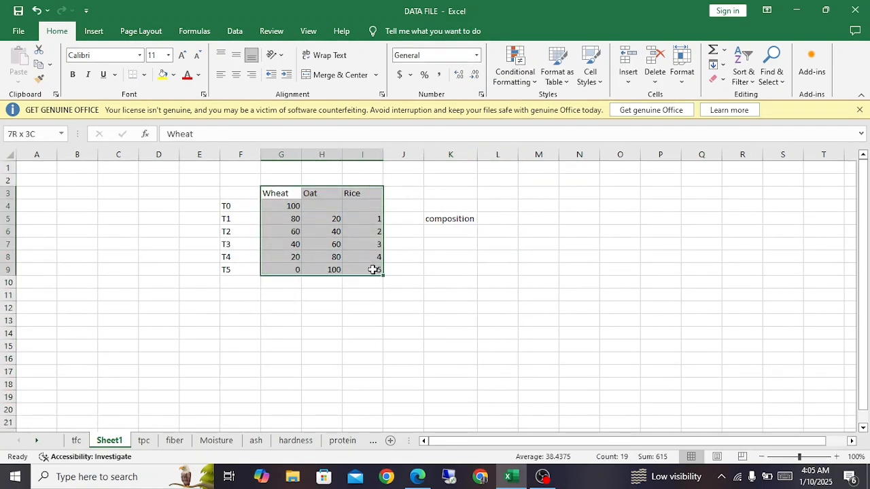
{"action": "left_click", "coordinate": [324, 227]}
{"action": "left_click", "coordinate": [274, 194]}
{"action": "left_click_drag", "start_coordinate": [274, 194], "coordinate": [356, 269]}
{"action": "left_click", "coordinate": [320, 227]}
{"action": "left_click_drag", "start_coordinate": [275, 194], "coordinate": [334, 268]}
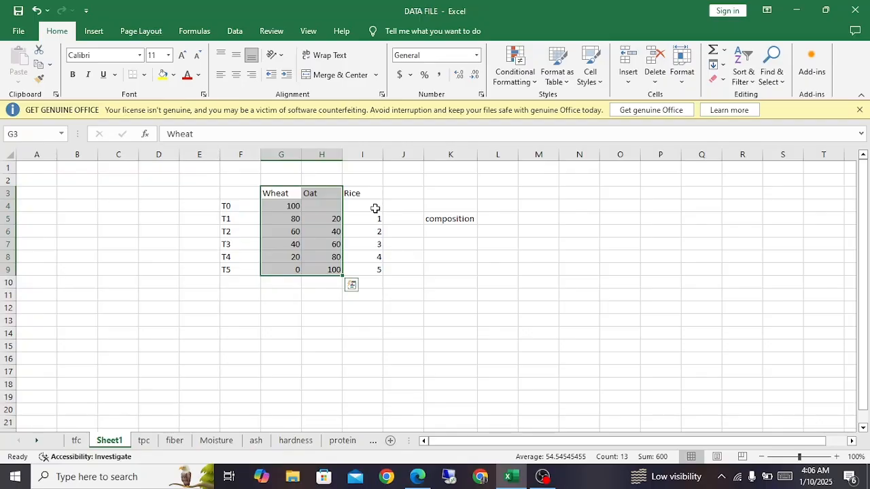
{"action": "left_click_drag", "start_coordinate": [227, 206], "coordinate": [229, 270]}
{"action": "left_click", "coordinate": [228, 205]}
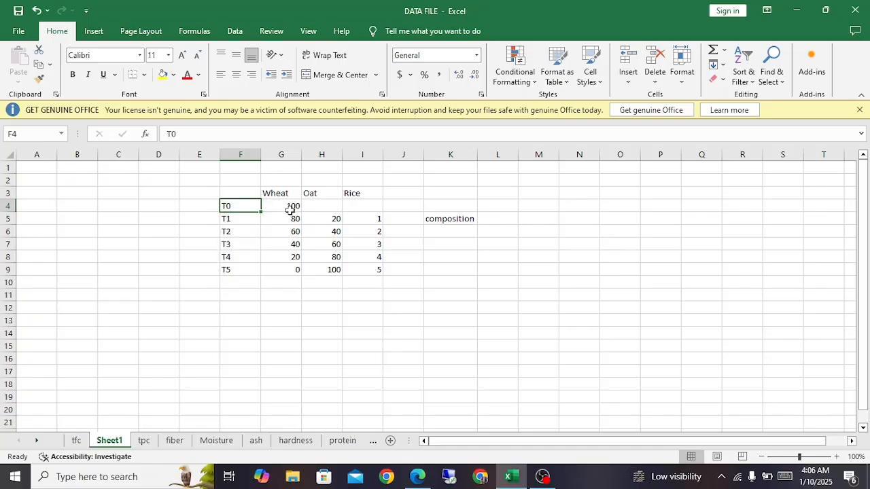
{"action": "left_click", "coordinate": [245, 218]}
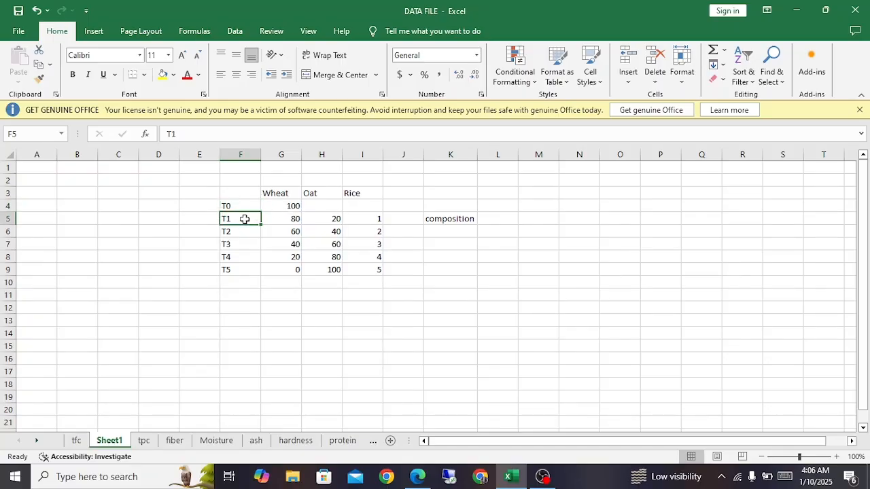
{"action": "left_click", "coordinate": [239, 232]}
{"action": "left_click", "coordinate": [236, 245]}
{"action": "left_click", "coordinate": [236, 257]}
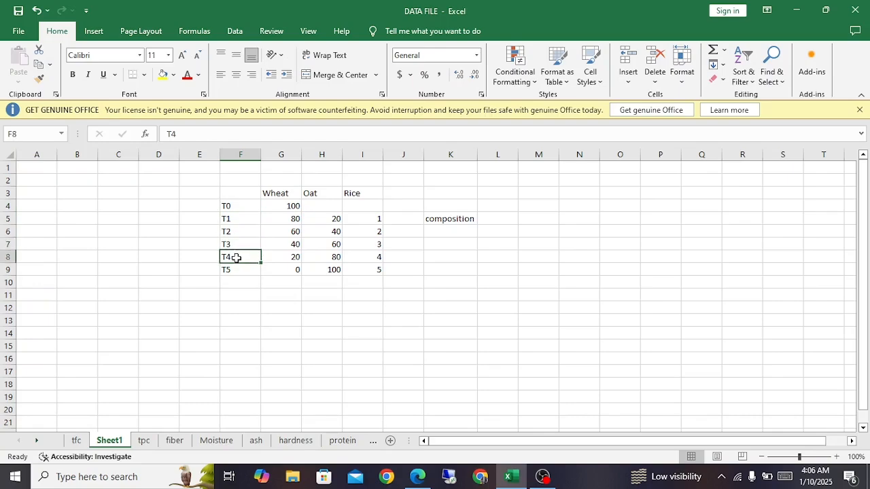
{"action": "left_click", "coordinate": [235, 271]}
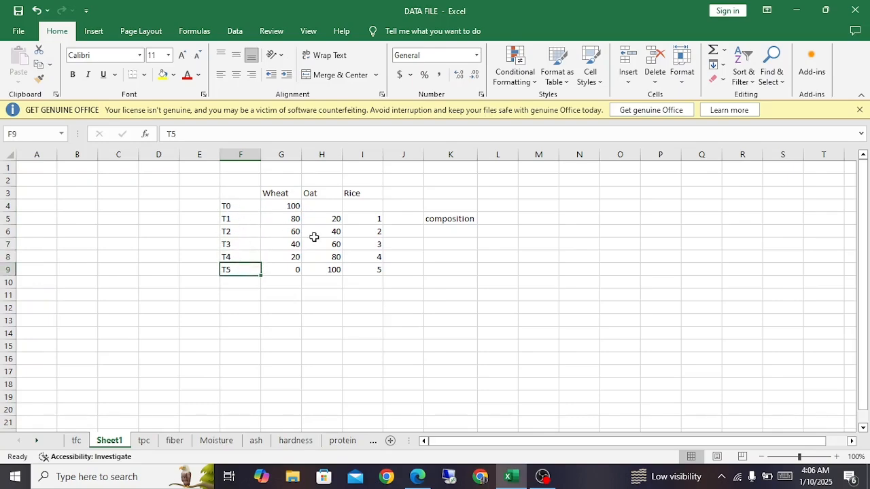
Step: Enter the heading Analysis in L5 beside the composition heading
{"action": "left_click", "coordinate": [493, 220]}
{"action": "type", "text": "A"}
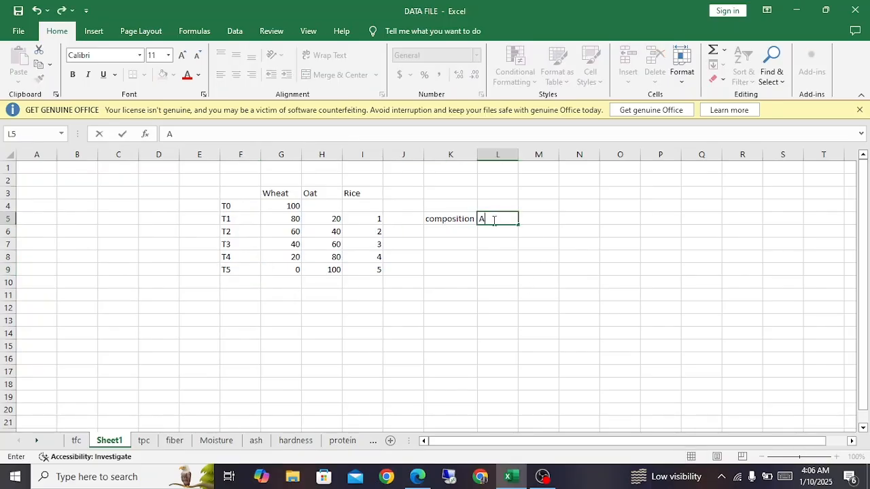
{"action": "type", "text": "nalysis"}
{"action": "key", "text": "Return"}
{"action": "key", "text": "Left"}
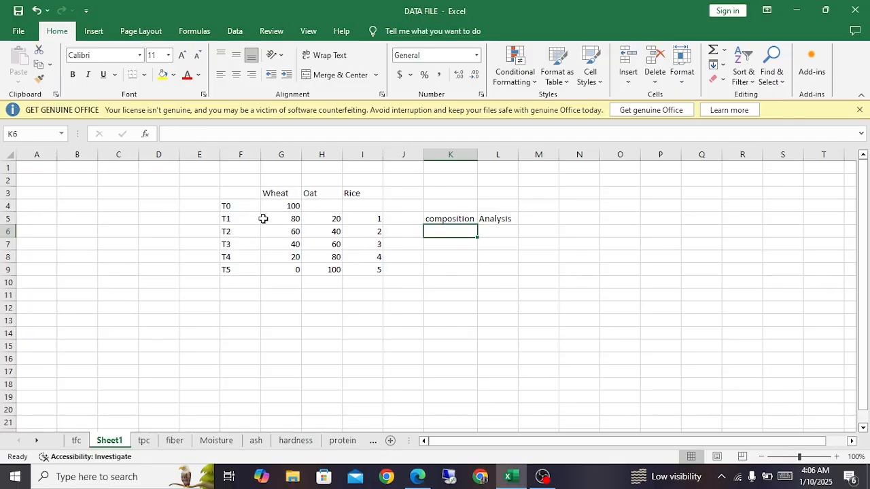
Step: Copy the treatment labels T0 to T5 from F4:F9 into the composition column at K6:K11
{"action": "left_click_drag", "start_coordinate": [231, 207], "coordinate": [232, 268]}
{"action": "key", "text": "ctrl+c"}
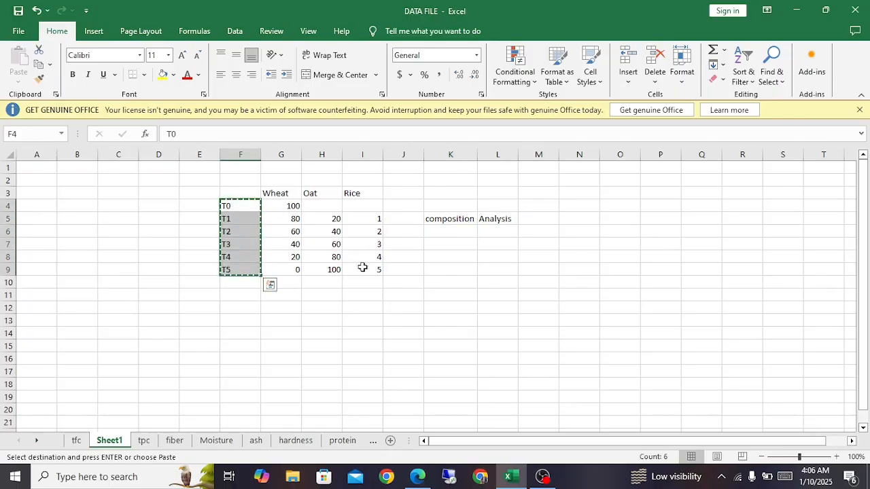
{"action": "left_click_drag", "start_coordinate": [437, 235], "coordinate": [449, 276]}
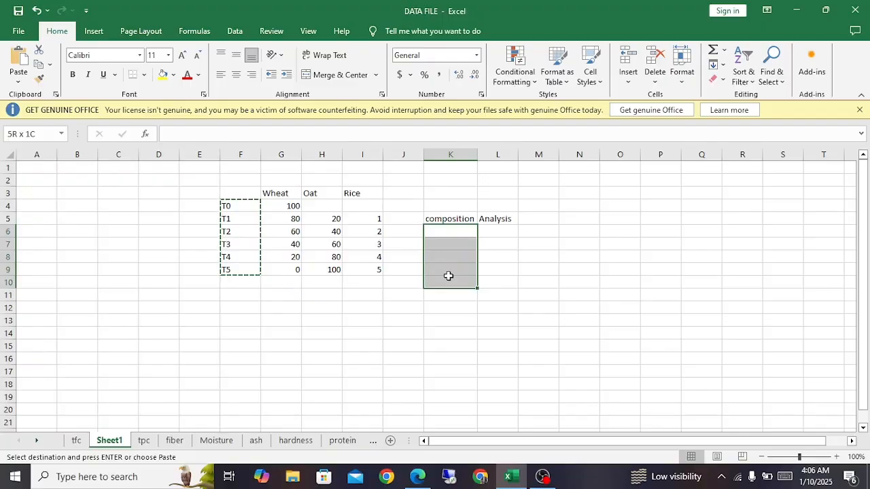
{"action": "left_click", "coordinate": [451, 232]}
{"action": "key", "text": "ctrl+v"}
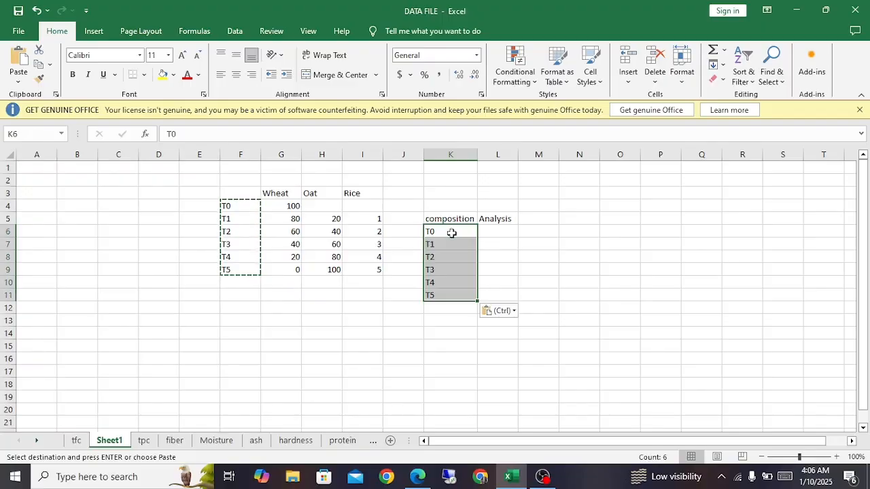
Step: Enter Proximate in L6 and fill it down the Analysis column to L11
{"action": "left_click", "coordinate": [492, 234]}
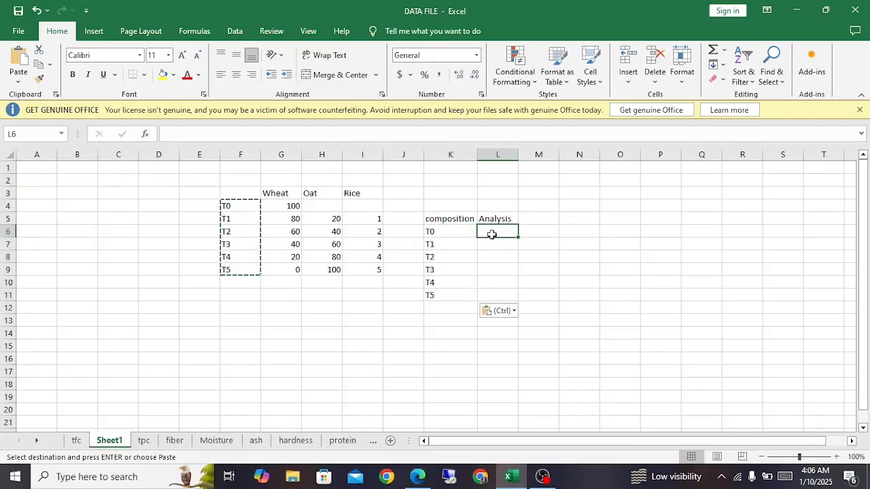
{"action": "type", "text": "Pr"}
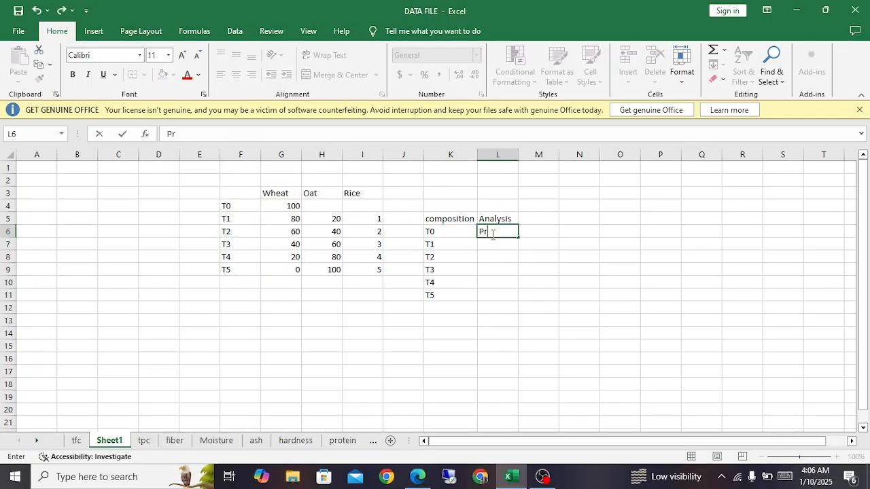
{"action": "type", "text": "oximate"}
{"action": "left_click", "coordinate": [499, 232]}
{"action": "left_click", "coordinate": [522, 243]}
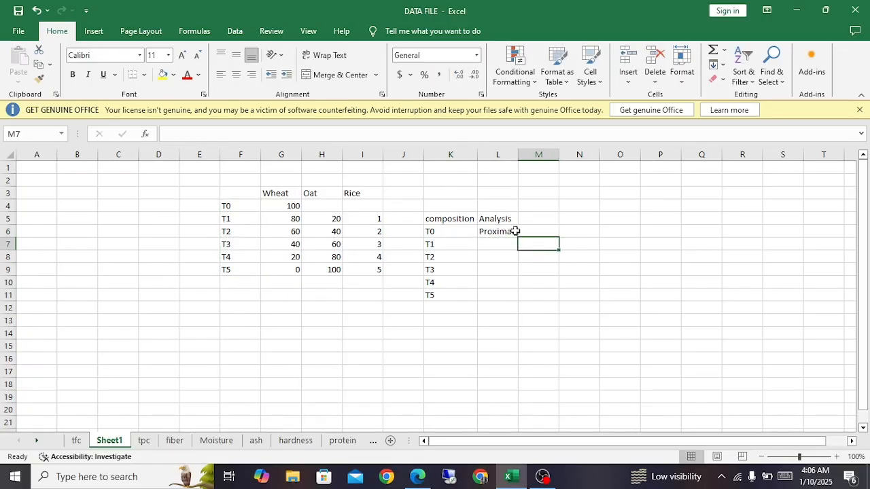
{"action": "left_click", "coordinate": [511, 234]}
{"action": "double_click", "coordinate": [518, 237]}
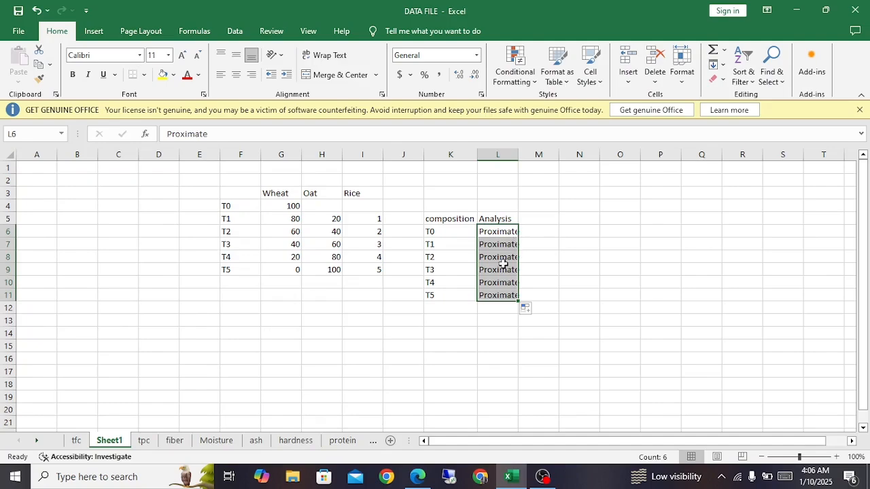
Step: Duplicate the composition and Analysis rows K6:L11 directly below, starting at K12
{"action": "left_click_drag", "start_coordinate": [449, 233], "coordinate": [508, 295]}
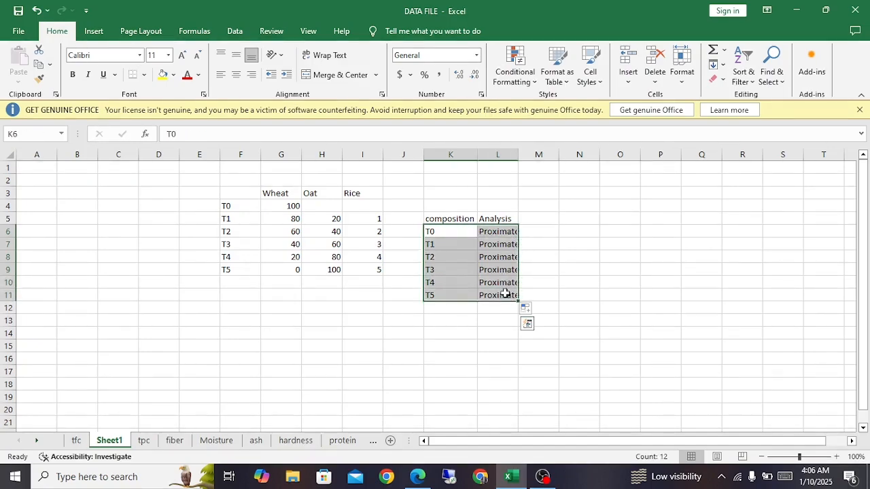
{"action": "key", "text": "ctrl+c"}
{"action": "left_click", "coordinate": [445, 308]}
{"action": "key", "text": "ctrl+v"}
Step: Replace the Analysis entry in L12 with Anti-Oxi and fill it down to L17
{"action": "left_click", "coordinate": [500, 307]}
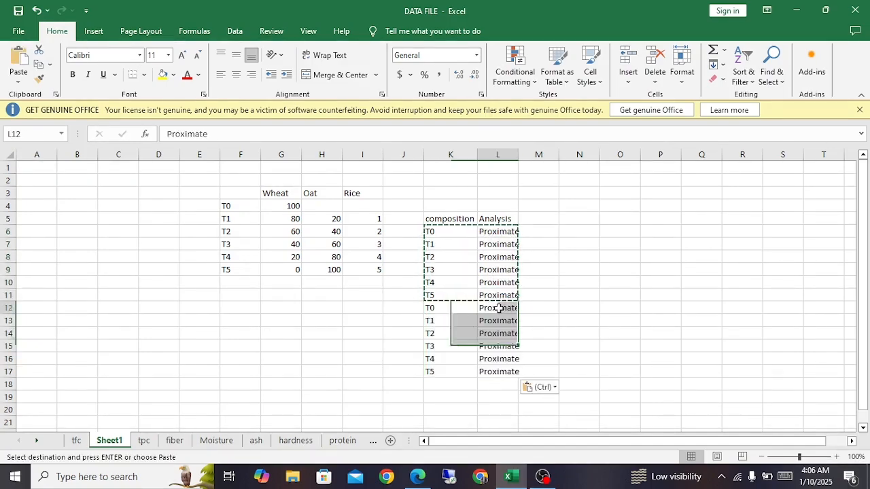
{"action": "type", "text": "Anti"}
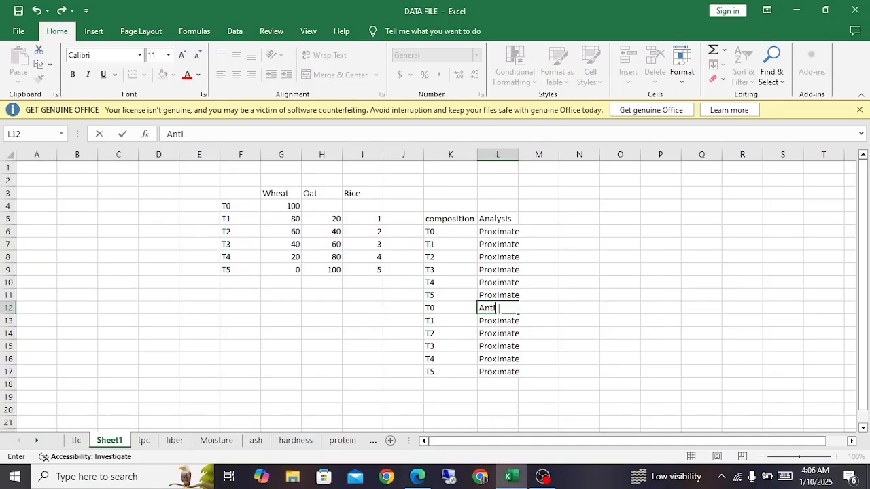
{"action": "type", "text": "-Oxi"}
{"action": "left_click", "coordinate": [544, 324]}
{"action": "left_click", "coordinate": [509, 309]}
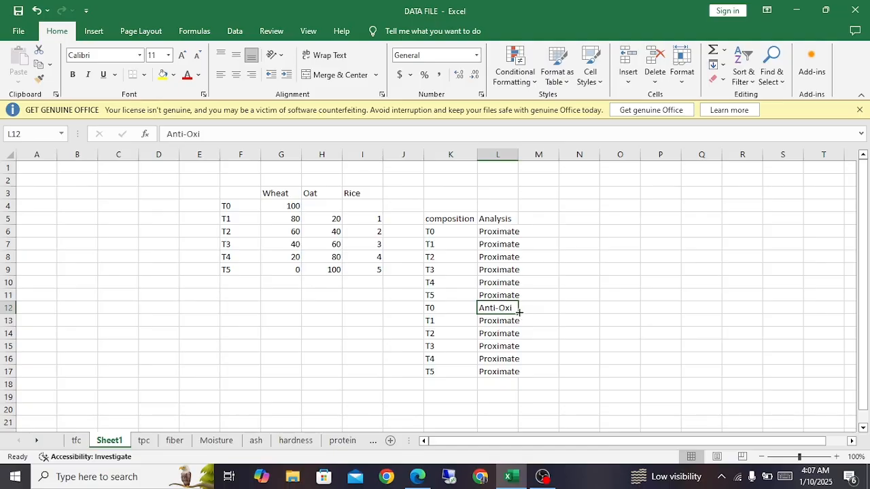
{"action": "double_click", "coordinate": [518, 313]}
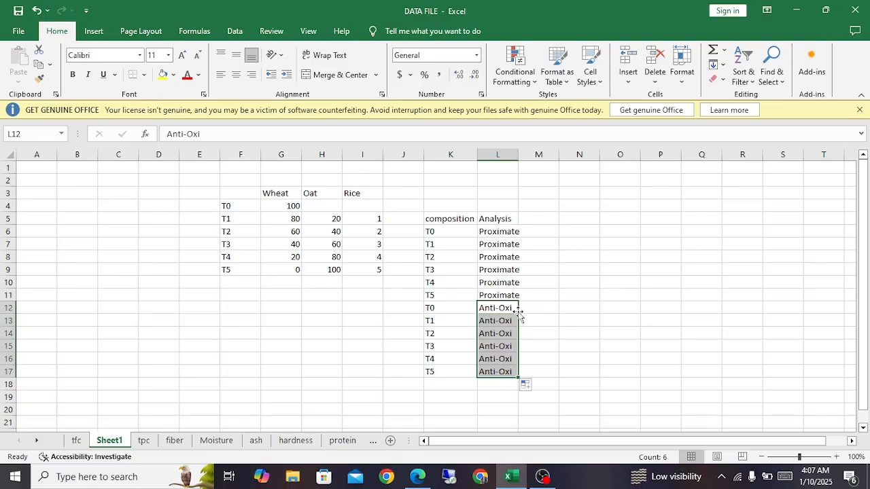
Step: Examine how the T0 to T5 composition labels pair with the Anti-Oxi and Proximate entries in the Analysis column
{"action": "left_click", "coordinate": [452, 308]}
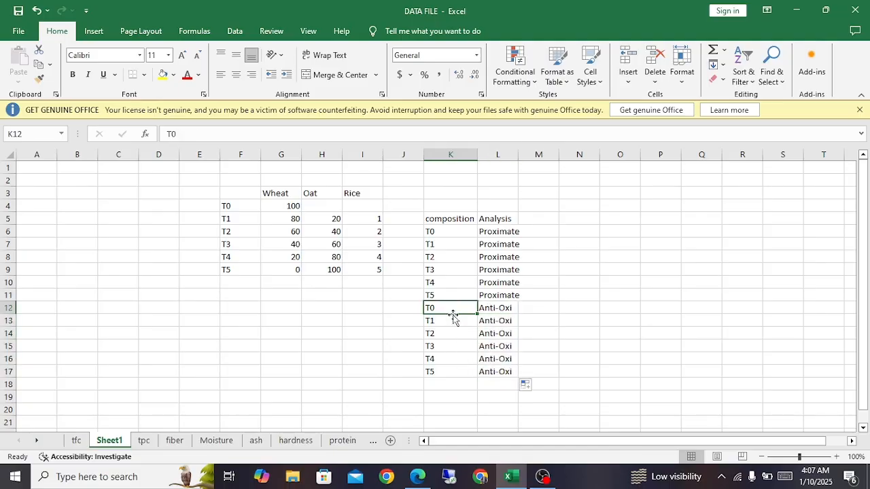
{"action": "left_click", "coordinate": [500, 309]}
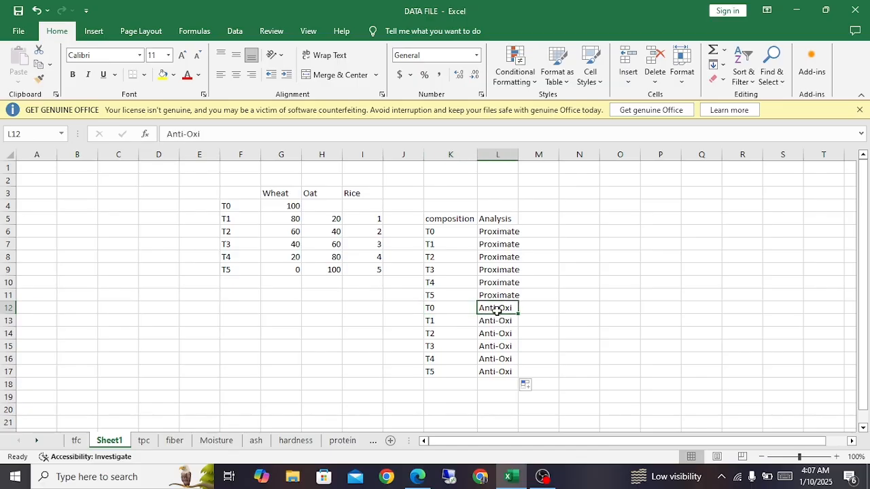
{"action": "left_click", "coordinate": [445, 322]}
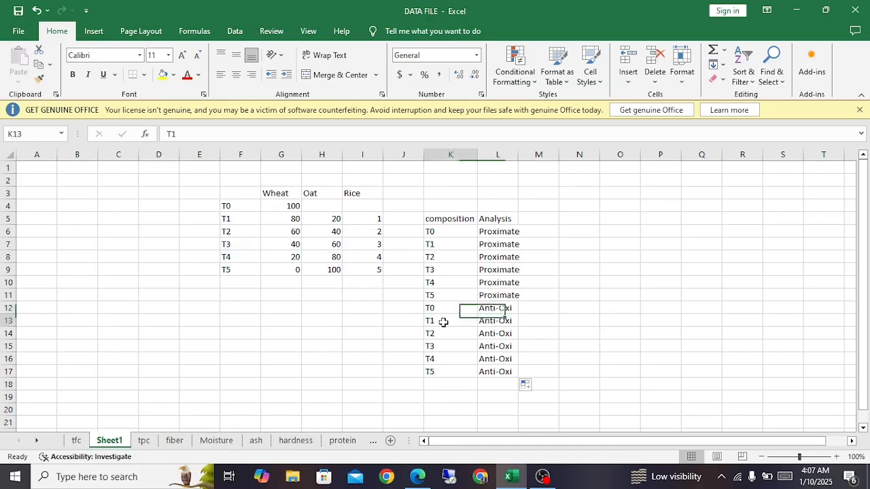
{"action": "left_click", "coordinate": [445, 333]}
{"action": "left_click", "coordinate": [501, 322]}
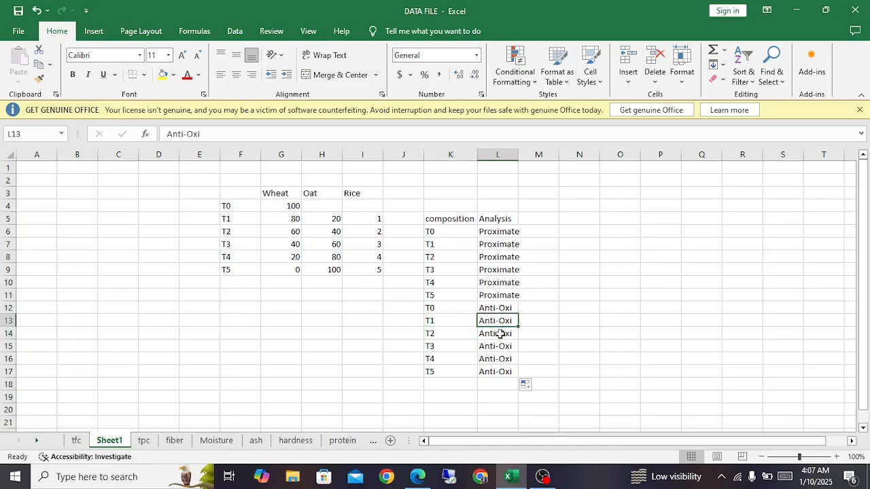
{"action": "left_click", "coordinate": [500, 333]}
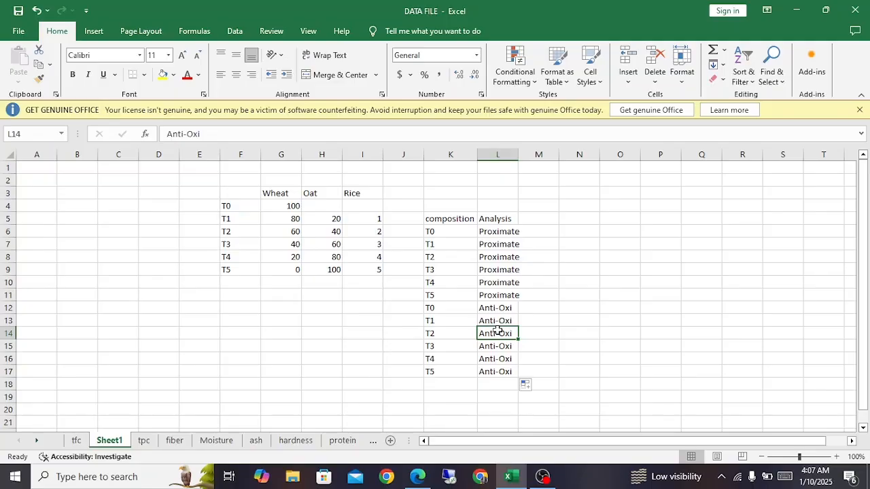
{"action": "scroll", "coordinate": [500, 304], "scroll_direction": "down", "scroll_amount": 1}
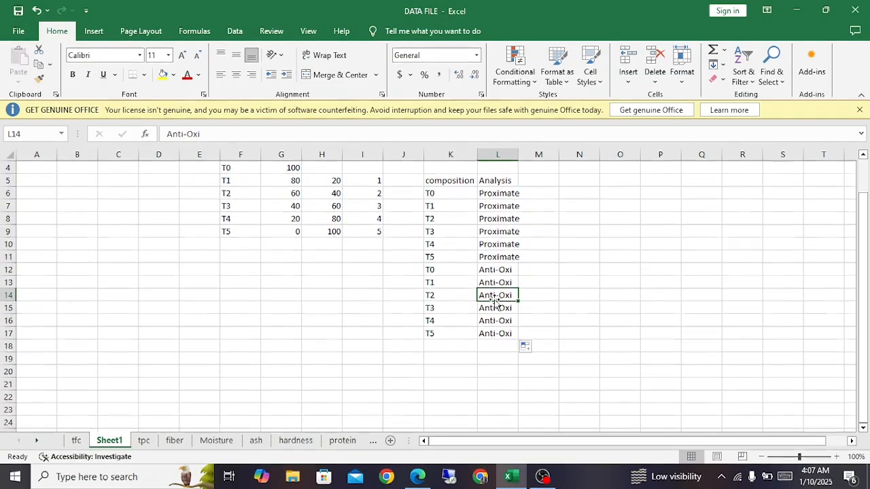
{"action": "left_click", "coordinate": [490, 205]}
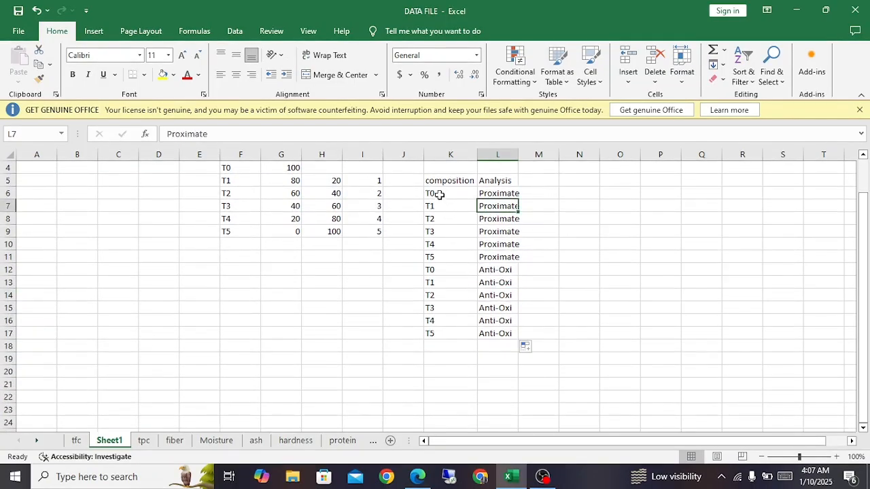
{"action": "left_click_drag", "start_coordinate": [439, 195], "coordinate": [439, 254]}
{"action": "left_click_drag", "start_coordinate": [503, 198], "coordinate": [503, 255]}
{"action": "left_click_drag", "start_coordinate": [445, 194], "coordinate": [459, 254]}
{"action": "left_click_drag", "start_coordinate": [491, 195], "coordinate": [498, 257]}
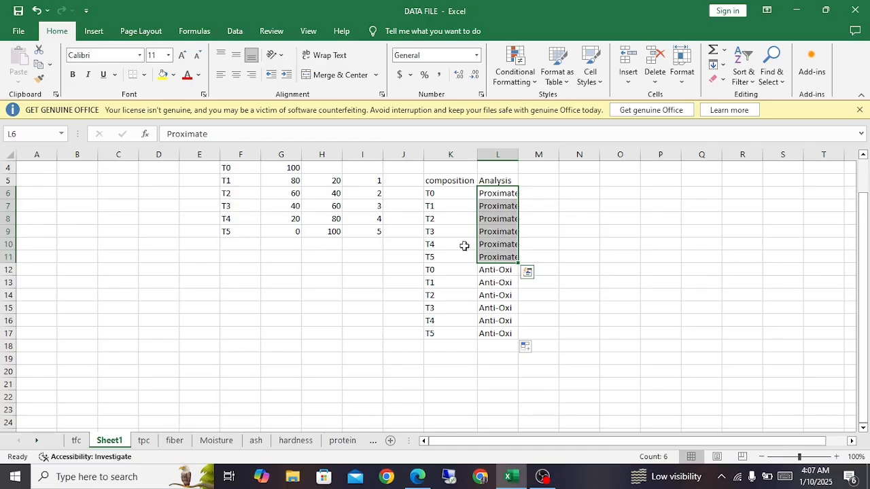
{"action": "left_click_drag", "start_coordinate": [443, 193], "coordinate": [446, 242]}
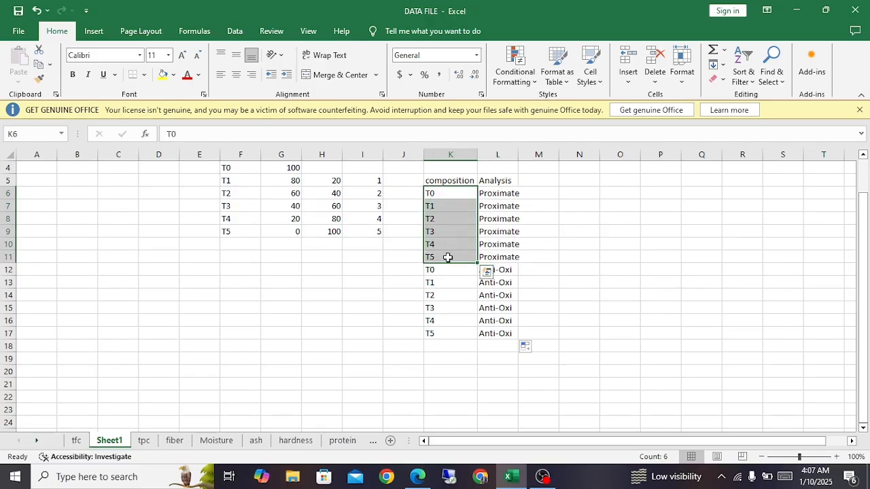
{"action": "left_click_drag", "start_coordinate": [448, 195], "coordinate": [452, 253]}
Step: Enter the ANOVA source labels Treatment, Error and Total in H19:H21
{"action": "left_click", "coordinate": [327, 358]}
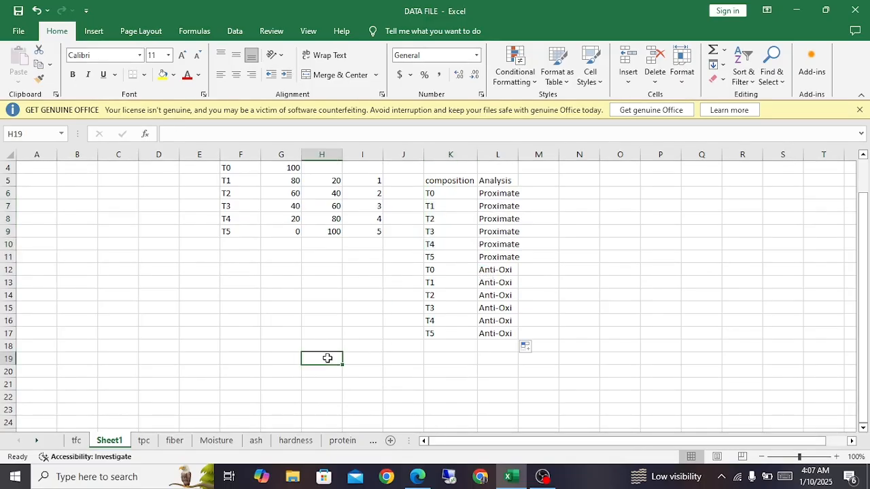
{"action": "type", "text": "Treatment"}
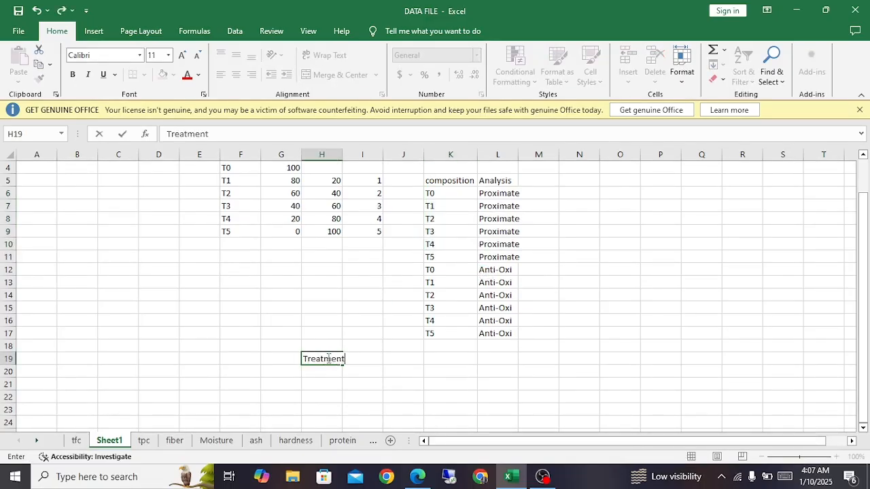
{"action": "key", "text": "Return"}
{"action": "key", "text": "Left"}
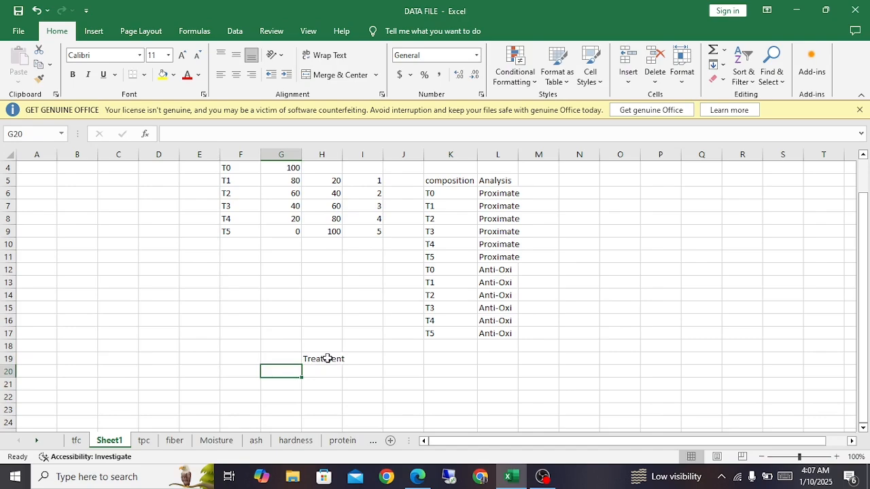
{"action": "key", "text": "Right"}
{"action": "type", "text": "Error"}
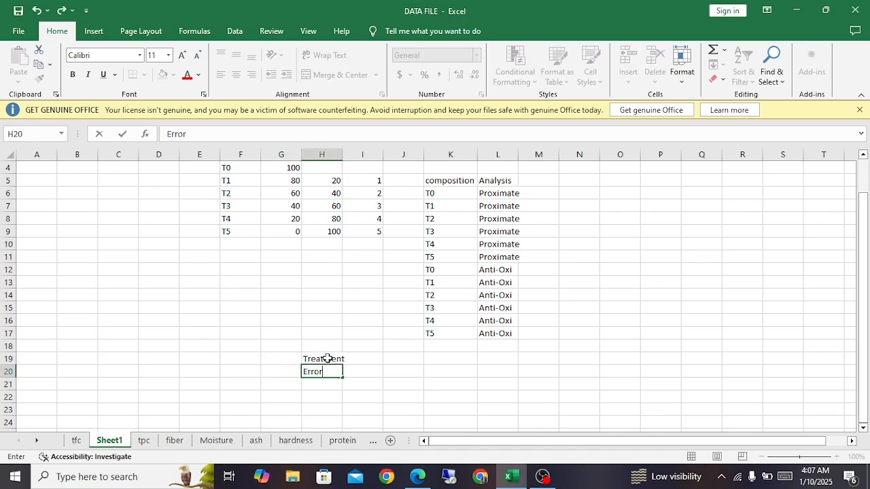
{"action": "key", "text": "Return"}
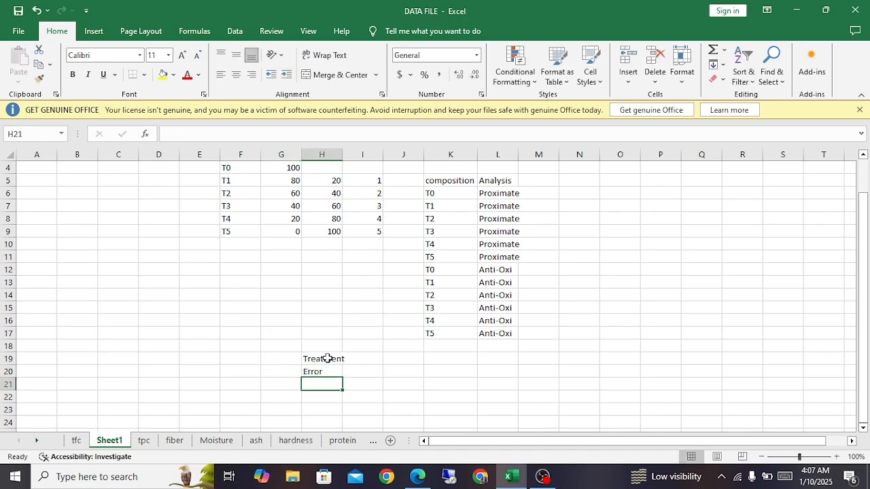
{"action": "type", "text": "Total"}
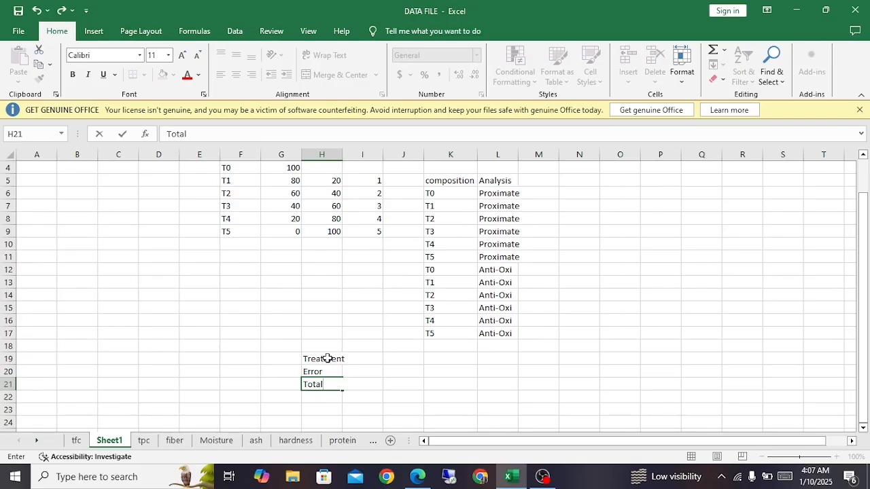
{"action": "key", "text": "Return"}
Step: Review the Treatment, Error and Total labels against the composition and Analysis entries in K6:L17
{"action": "key", "text": "Up"}
{"action": "key", "text": "Up"}
{"action": "key", "text": "Up"}
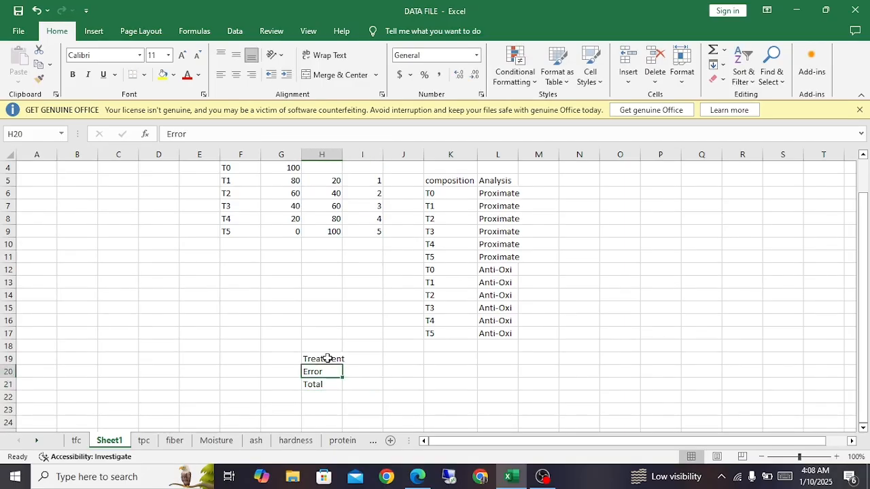
{"action": "key", "text": "Down"}
{"action": "key", "text": "Down"}
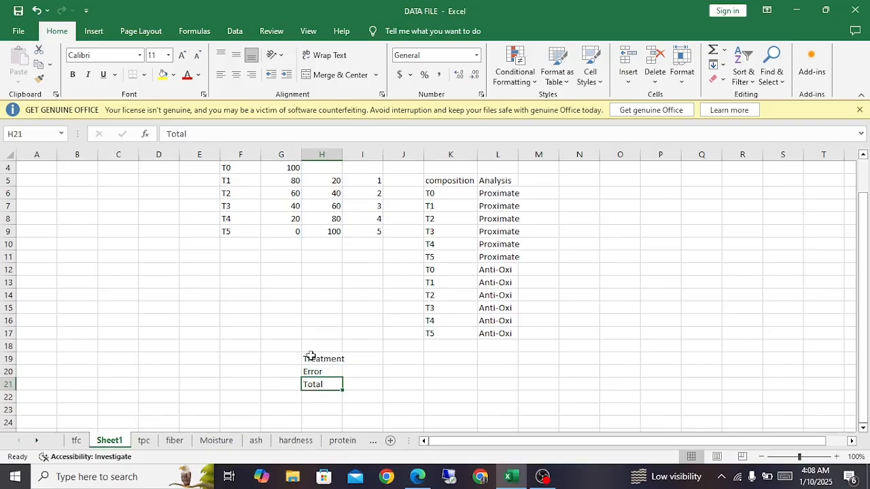
{"action": "scroll", "coordinate": [311, 356], "scroll_direction": "up", "scroll_amount": 1}
{"action": "scroll", "coordinate": [310, 355], "scroll_direction": "down", "scroll_amount": 1}
{"action": "left_click_drag", "start_coordinate": [442, 195], "coordinate": [505, 333]}
{"action": "left_click", "coordinate": [489, 280]}
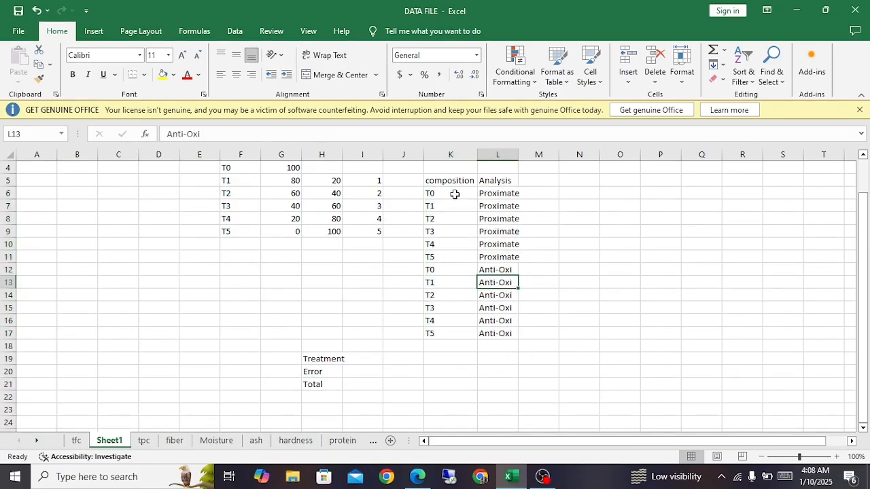
{"action": "left_click_drag", "start_coordinate": [453, 195], "coordinate": [479, 271]}
{"action": "left_click", "coordinate": [441, 254]}
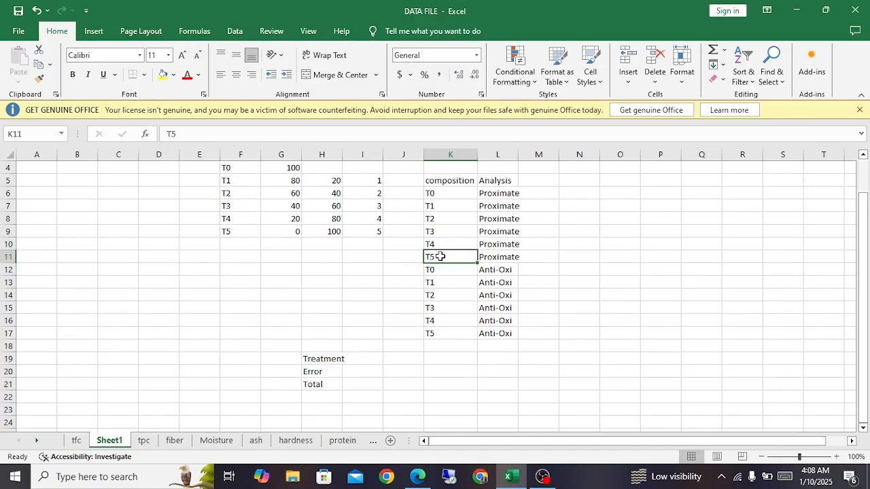
Step: Insert a blank column between the composition and Analysis columns
{"action": "right_click", "coordinate": [479, 157]}
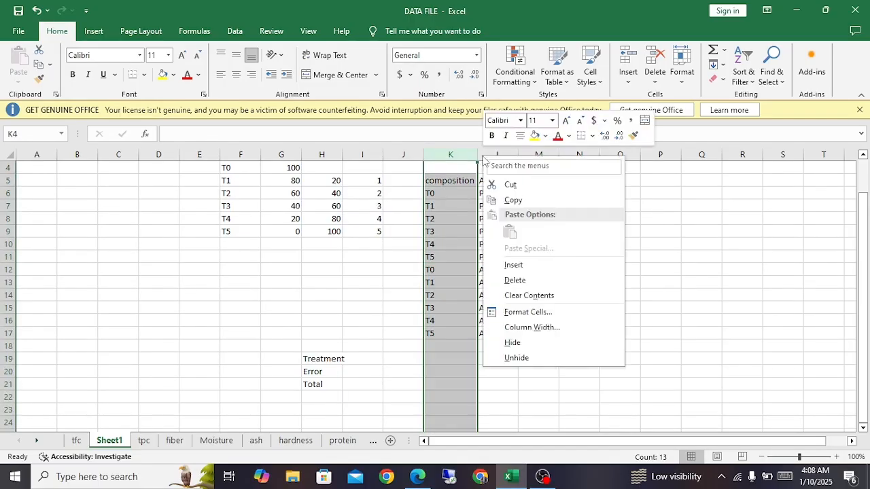
{"action": "left_click", "coordinate": [488, 156]}
{"action": "right_click", "coordinate": [486, 158]}
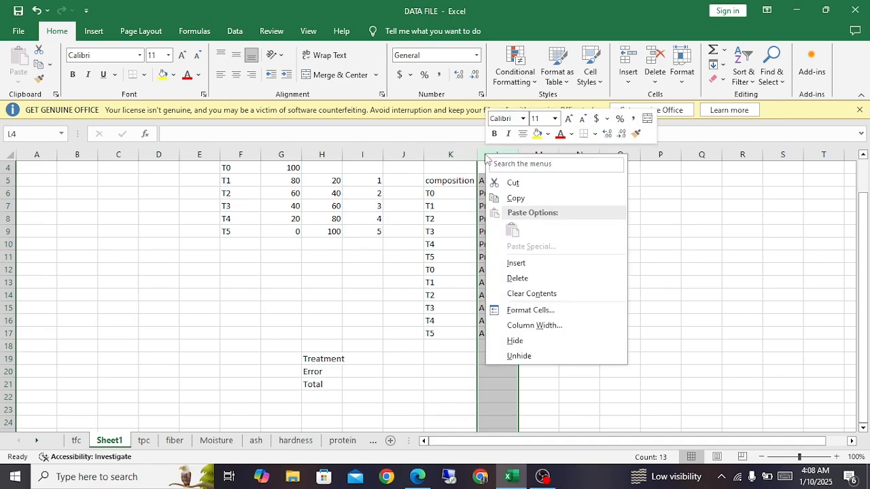
{"action": "key", "text": "Escape"}
{"action": "left_click", "coordinate": [524, 265]}
Step: Enter the header "Stora." in L5 for the blank column between composition and Analysis
{"action": "left_click", "coordinate": [497, 180]}
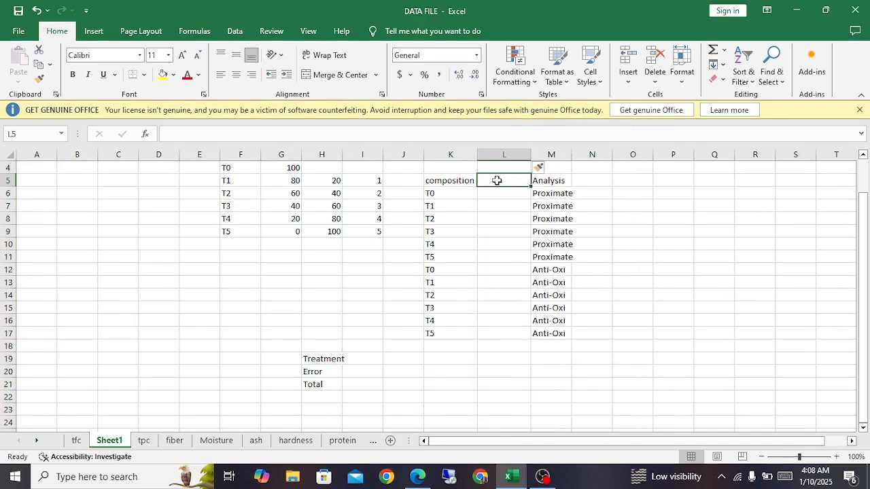
{"action": "double_click", "coordinate": [498, 181]}
{"action": "type", "text": "Stora."}
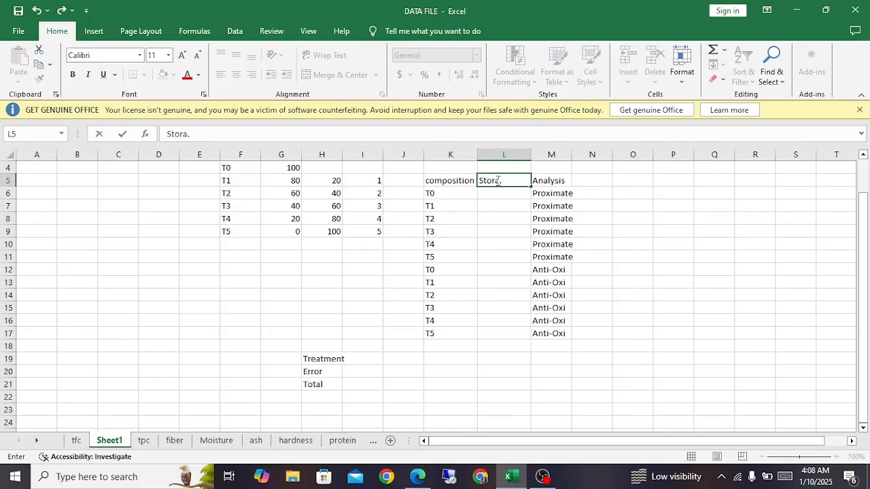
{"action": "key", "text": "Return"}
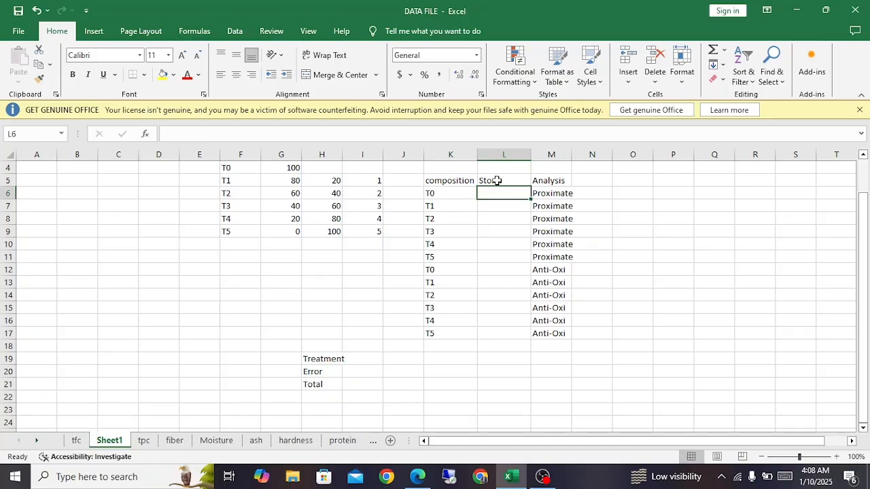
Step: Enter storage level 0 for the first T0 to T5 set in L6:L11
{"action": "type", "text": "0"}
{"action": "key", "text": "Down"}
{"action": "key", "text": "Down"}
{"action": "type", "text": "0"}
{"action": "key", "text": "Down"}
{"action": "type", "text": "0"}
{"action": "key", "text": "Up"}
{"action": "key", "text": "Up"}
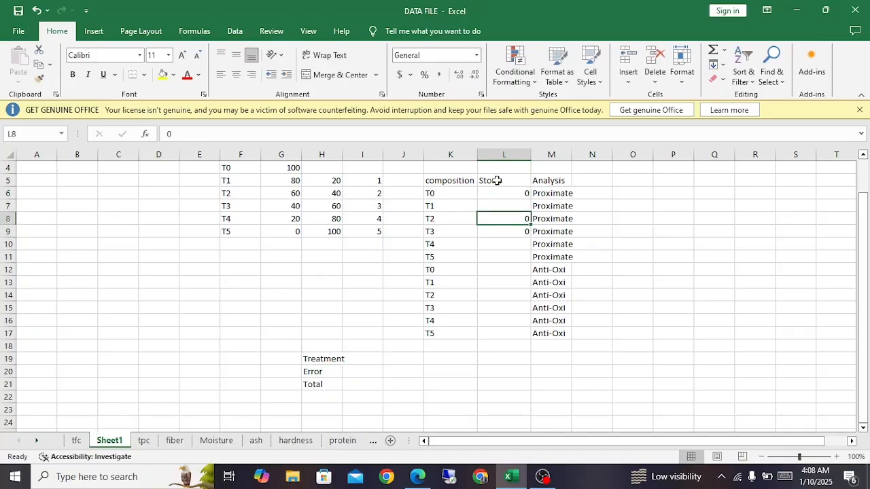
{"action": "type", "text": "0"}
{"action": "key", "text": "Down"}
{"action": "key", "text": "Down"}
{"action": "key", "text": "Down"}
{"action": "type", "text": "0"}
{"action": "key", "text": "Down"}
{"action": "type", "text": "0"}
{"action": "key", "text": "Down"}
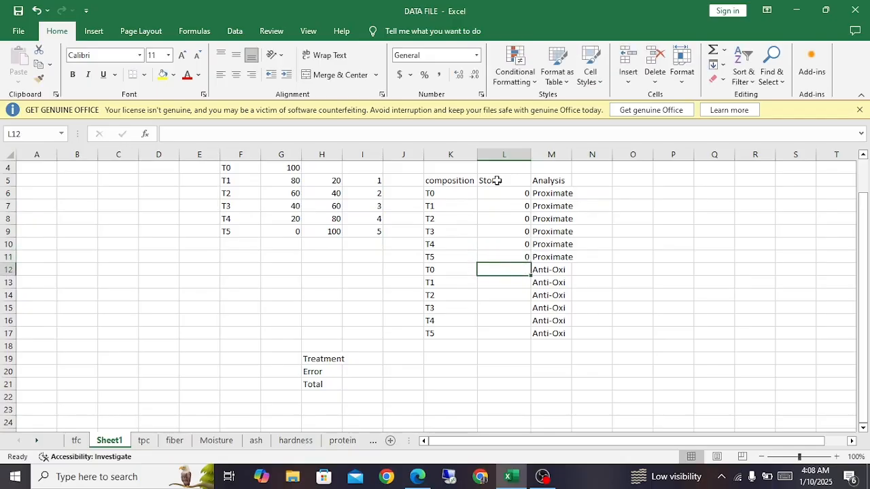
Step: Enter storage level 1 for the second T0 to T5 set in L12:L17
{"action": "type", "text": "1"}
{"action": "key", "text": "Down"}
{"action": "key", "text": "Down"}
{"action": "type", "text": "1"}
{"action": "key", "text": "Up"}
{"action": "type", "text": "1"}
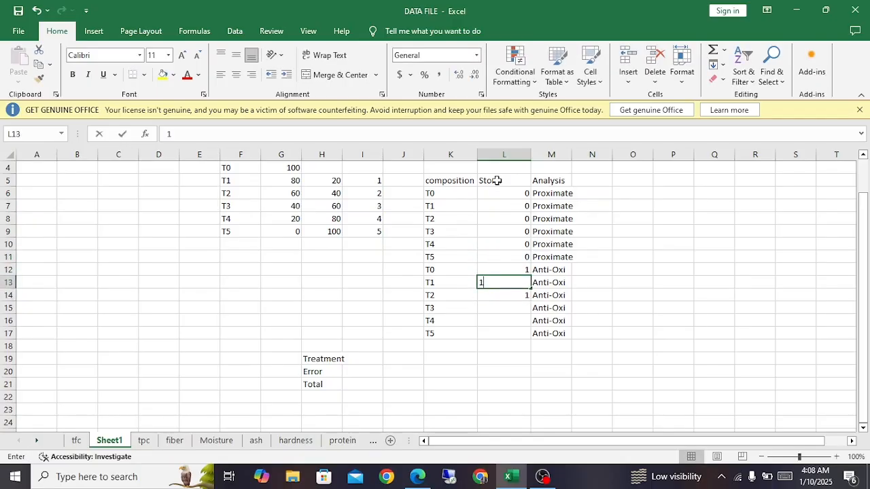
{"action": "key", "text": "Down"}
{"action": "type", "text": "1"}
{"action": "key", "text": "Down"}
{"action": "type", "text": "1"}
{"action": "key", "text": "Down"}
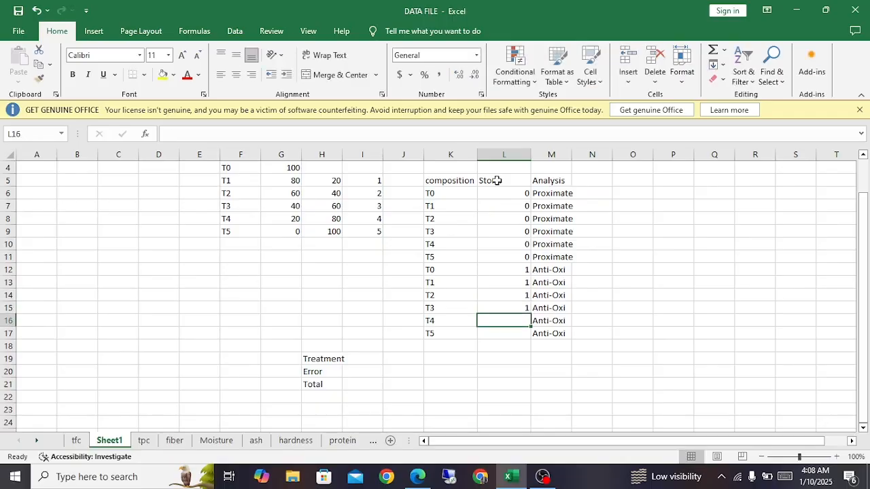
{"action": "type", "text": "1"}
{"action": "key", "text": "Down"}
{"action": "type", "text": "1"}
{"action": "key", "text": "Down"}
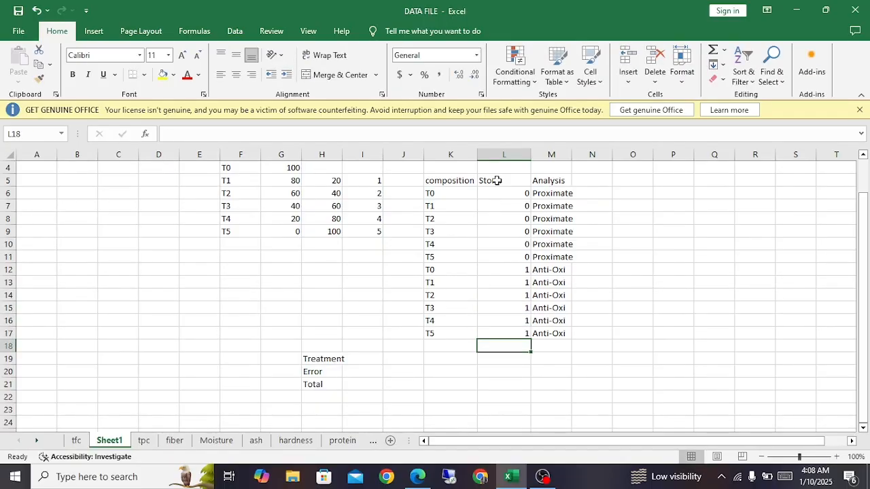
Step: Examine how composition, storage level and analysis type combine in the second T0 to T5 set, particularly row 12
{"action": "key", "text": "Left"}
{"action": "key", "text": "Left"}
{"action": "key", "text": "Up"}
{"action": "key", "text": "Right"}
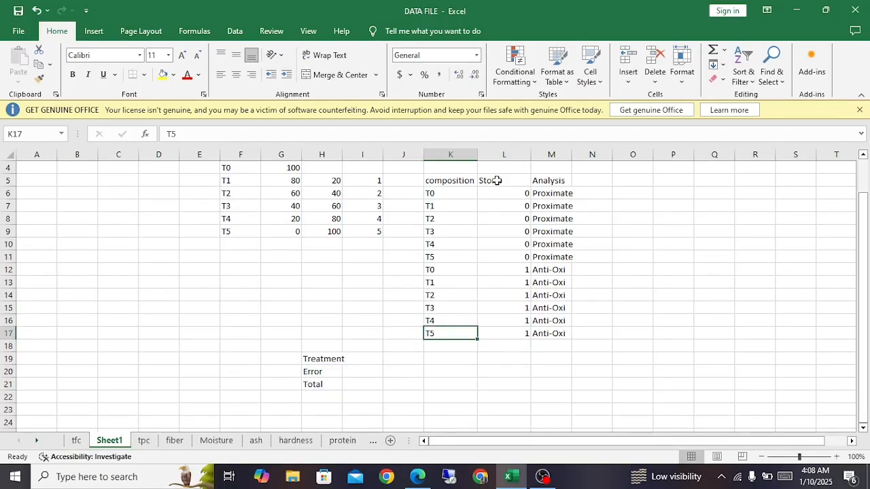
{"action": "key", "text": "Up"}
{"action": "key", "text": "Up"}
{"action": "key", "text": "Up"}
{"action": "key", "text": "Up"}
{"action": "key", "text": "Up"}
{"action": "key", "text": "shift+Right"}
{"action": "key", "text": "shift+Right"}
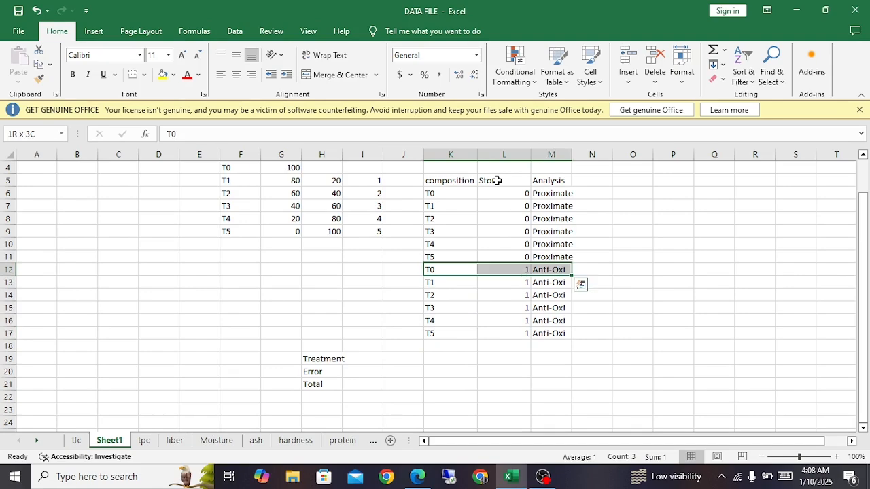
{"action": "key", "text": "Left"}
{"action": "key", "text": "Right"}
{"action": "key", "text": "Right"}
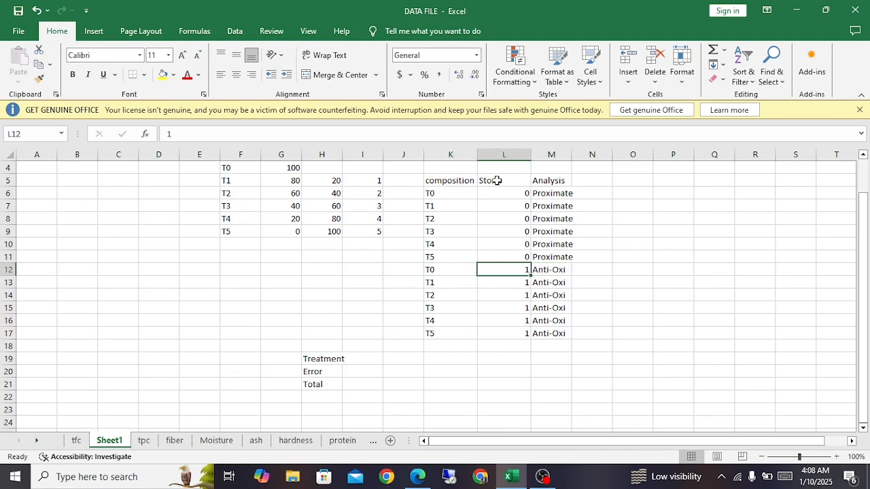
{"action": "key", "text": "Right"}
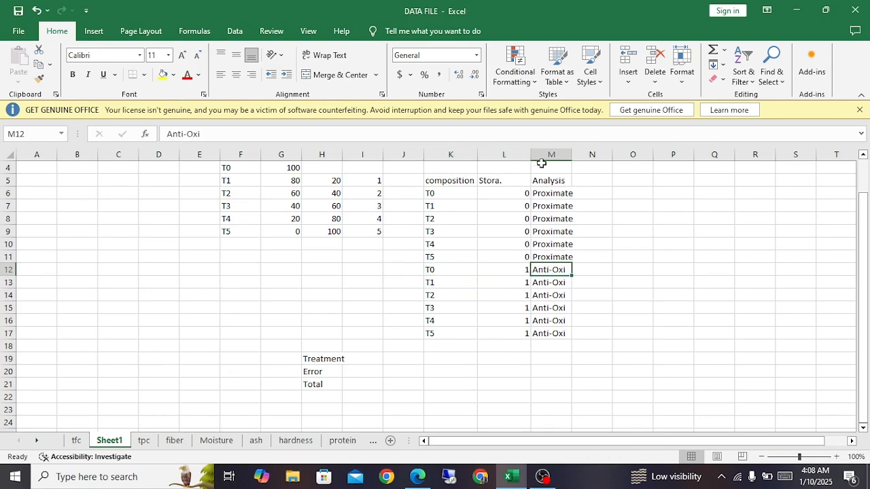
Step: Fill the Analysis column with Proximate from M6 down to M17
{"action": "left_click", "coordinate": [571, 210]}
{"action": "left_click", "coordinate": [564, 195]}
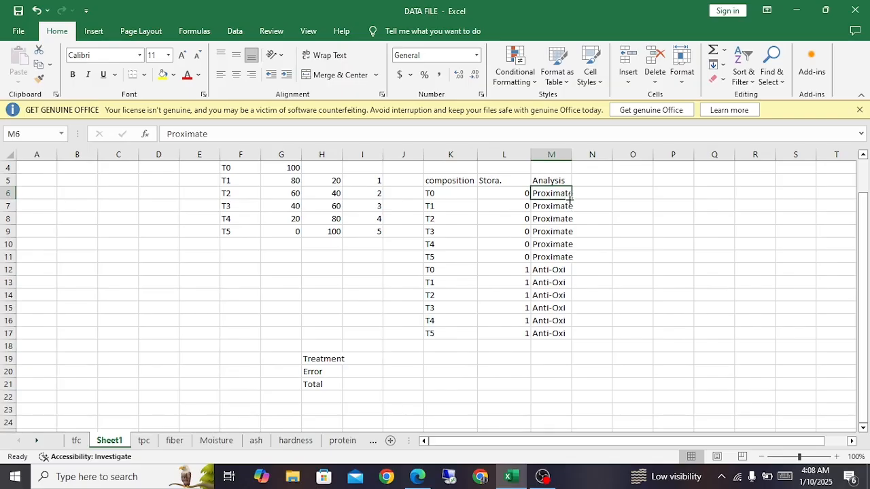
{"action": "double_click", "coordinate": [570, 200]}
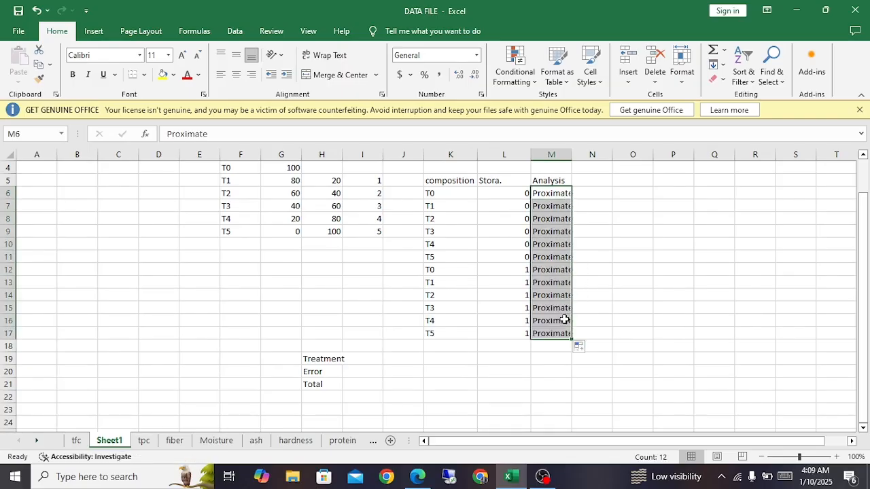
{"action": "left_click", "coordinate": [554, 258]}
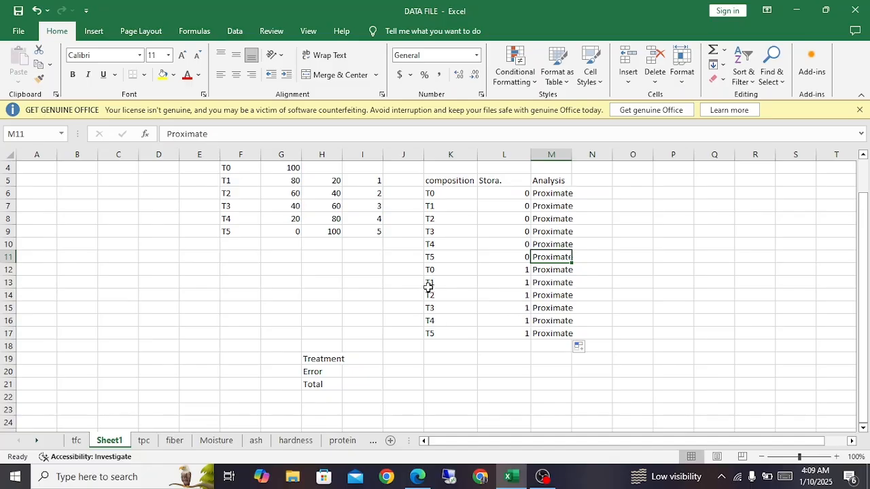
Step: Copy the storage level 1 block K12:M17 directly below itself, starting at K18
{"action": "left_click_drag", "start_coordinate": [434, 270], "coordinate": [564, 328]}
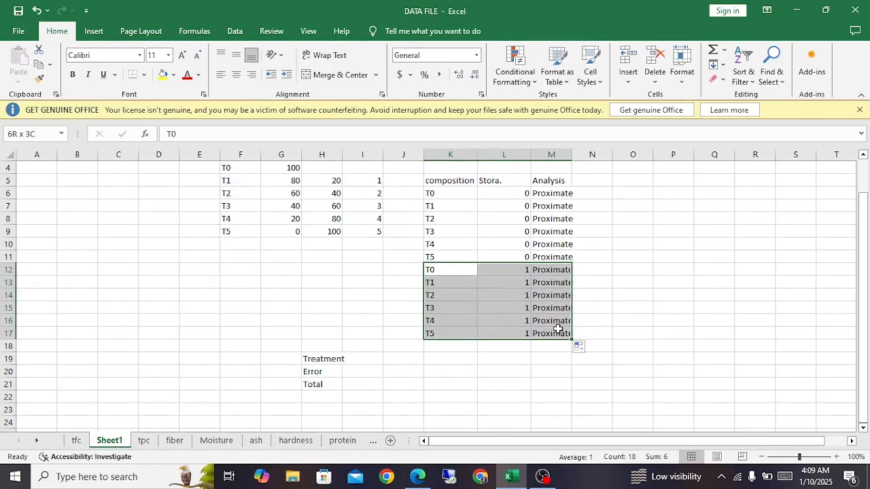
{"action": "key", "text": "ctrl+c"}
{"action": "left_click", "coordinate": [445, 348]}
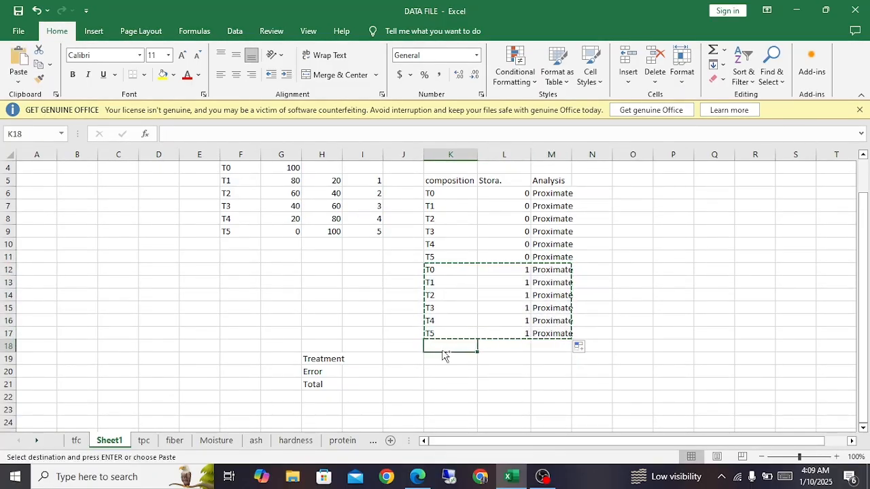
{"action": "key", "text": "ctrl+v"}
Step: Set the storage level to 2 for the third T0 to T5 set in L18:L23
{"action": "left_click", "coordinate": [509, 348]}
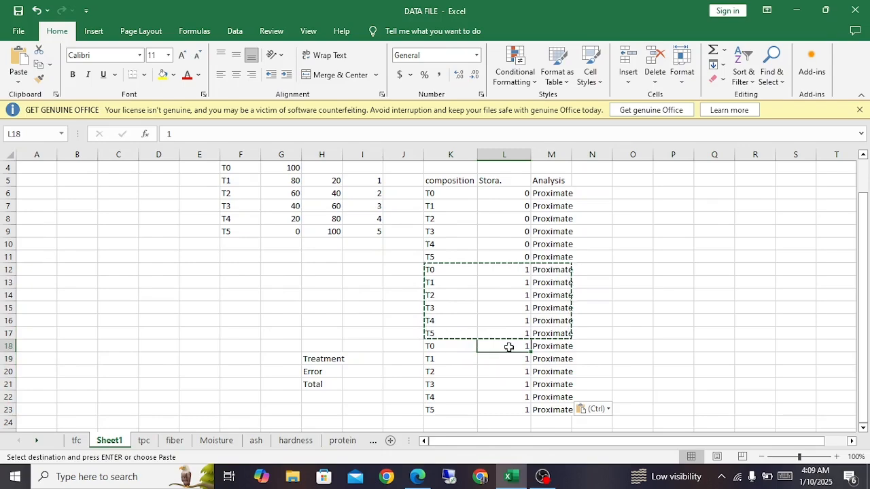
{"action": "type", "text": "2"}
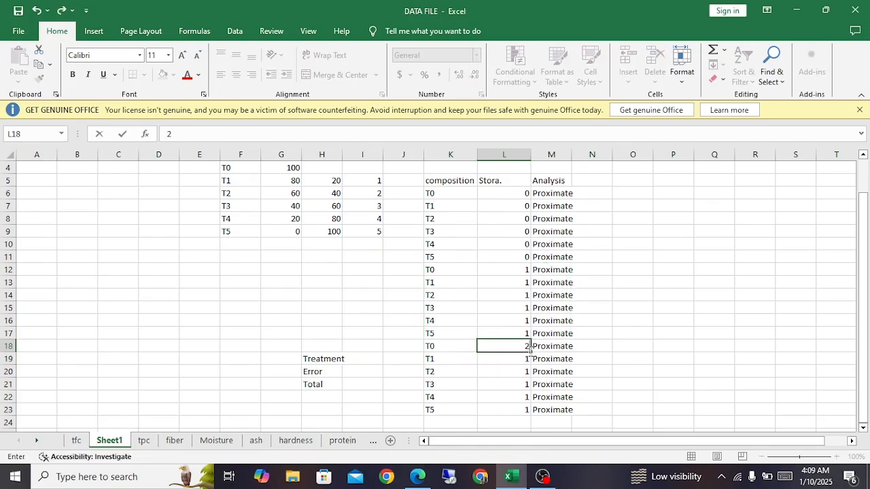
{"action": "double_click", "coordinate": [529, 348]}
{"action": "double_click", "coordinate": [530, 351]}
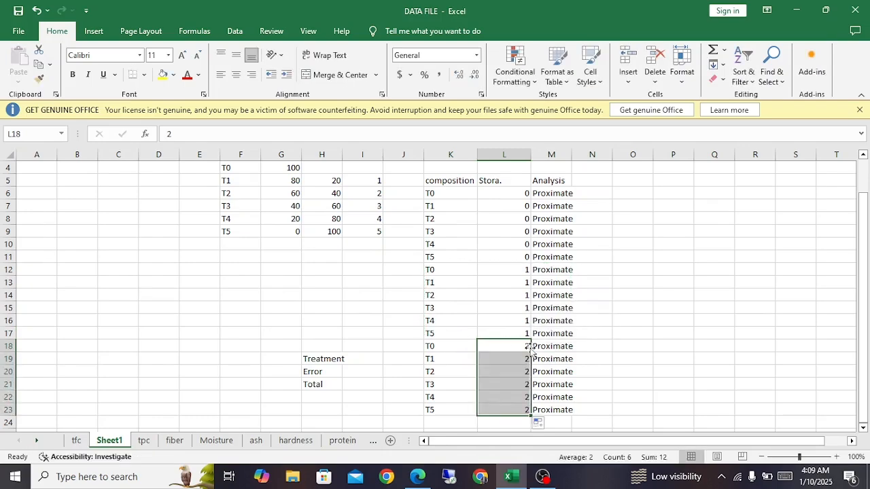
Step: Copy the composition, storage and analysis data in K6:M23 alongside it, starting at N6
{"action": "left_click", "coordinate": [520, 195]}
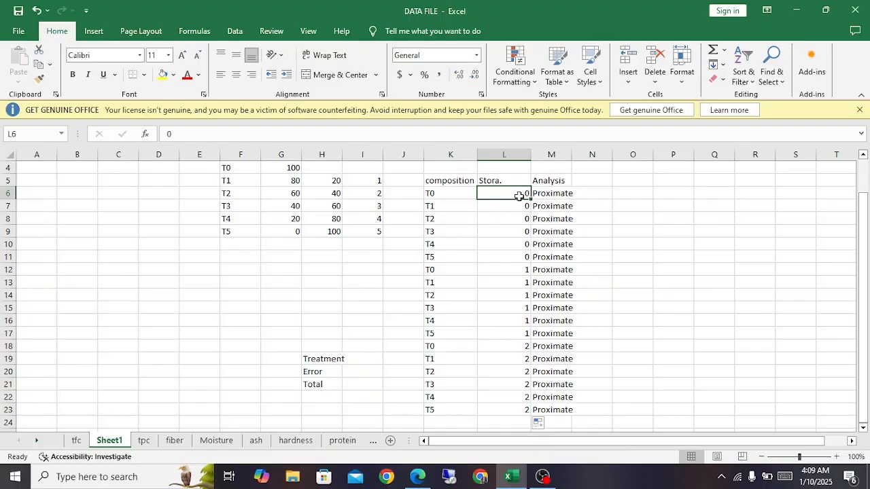
{"action": "left_click", "coordinate": [509, 270]}
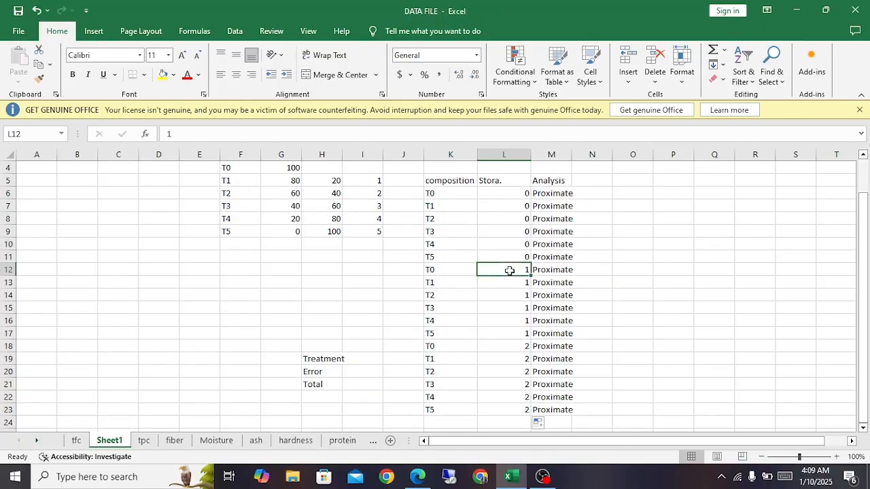
{"action": "left_click", "coordinate": [511, 345]}
{"action": "left_click_drag", "start_coordinate": [443, 195], "coordinate": [565, 410]}
{"action": "key", "text": "ctrl+c"}
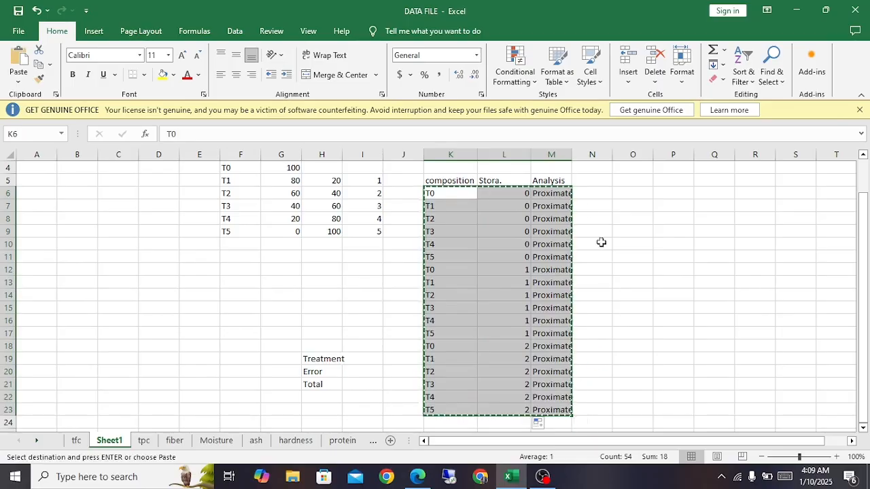
{"action": "left_click", "coordinate": [589, 197]}
{"action": "key", "text": "ctrl+v"}
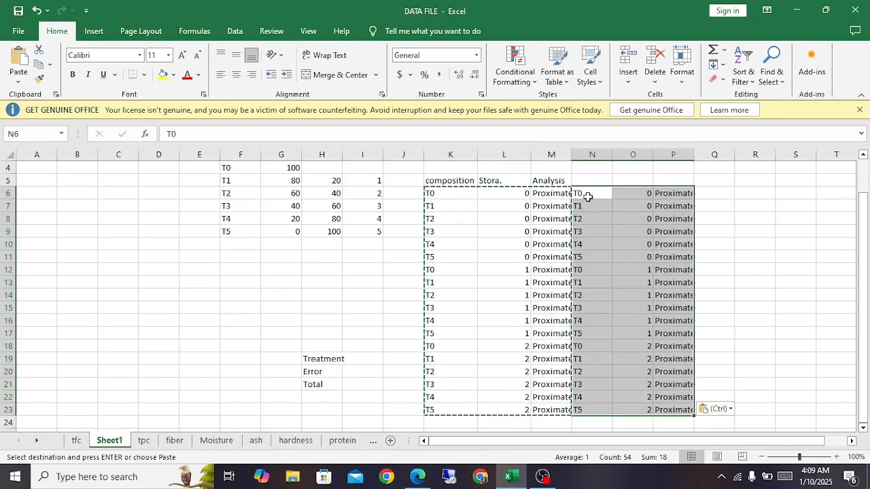
Step: Replace the analysis type in the copied block with Antioxi throughout P6:P23
{"action": "left_click", "coordinate": [664, 193]}
{"action": "type", "text": "Antio"}
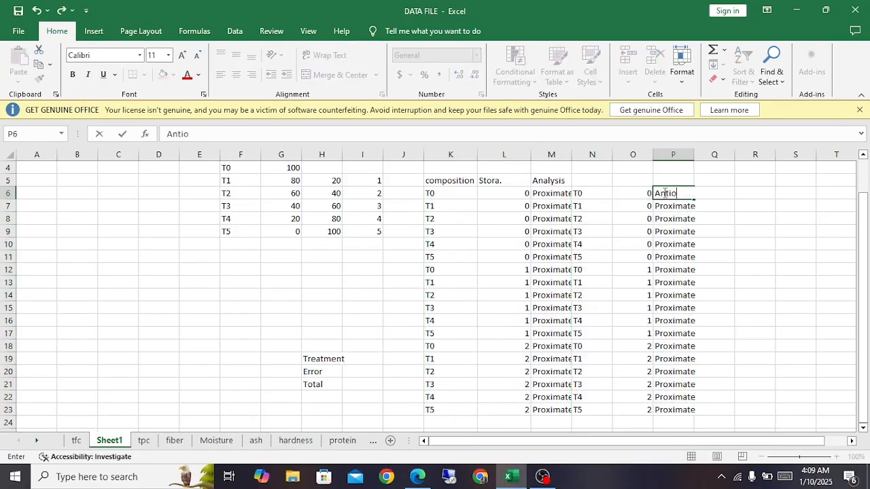
{"action": "type", "text": "xi"}
{"action": "key", "text": "Return"}
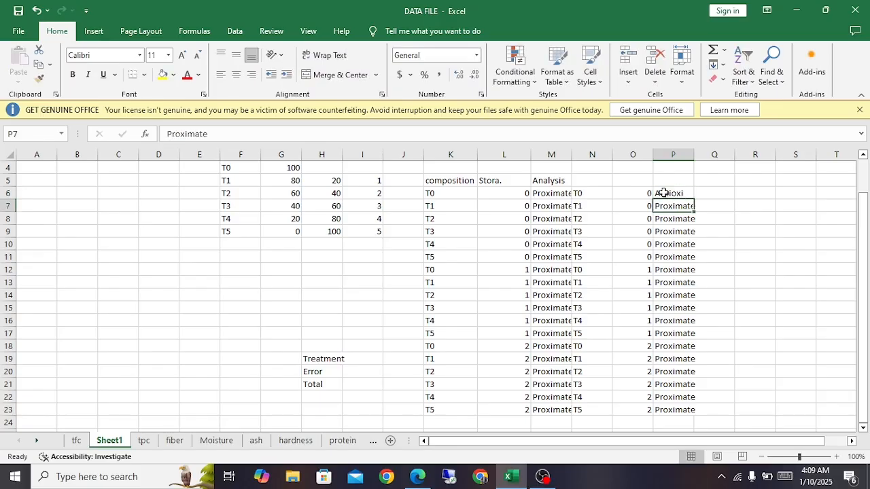
{"action": "left_click", "coordinate": [664, 193]}
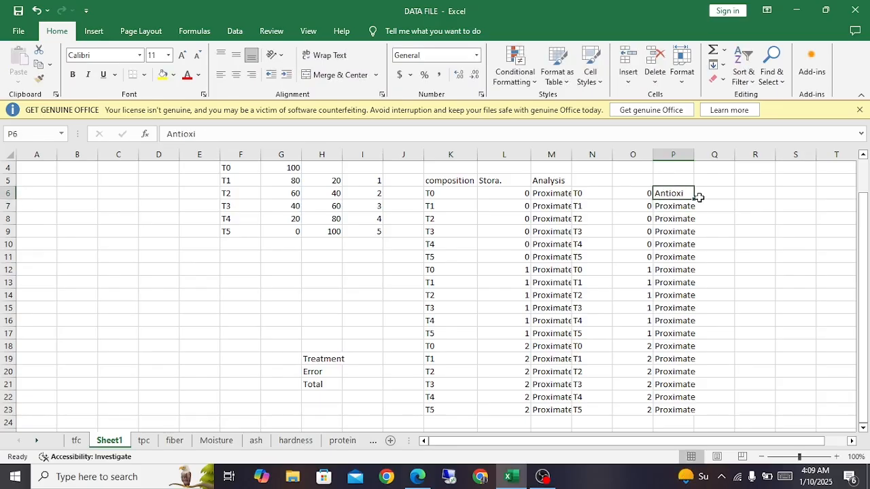
{"action": "double_click", "coordinate": [695, 199]}
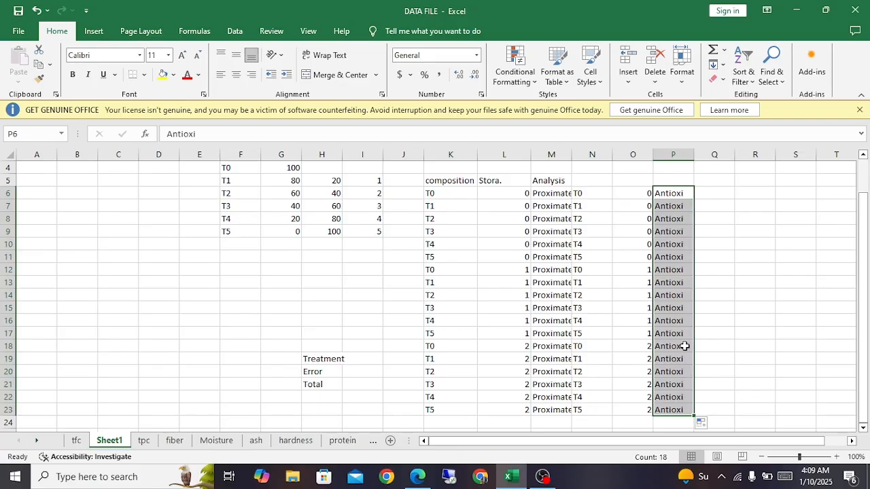
Step: Autofit the widths of columns M, L and O to their contents
{"action": "left_click_drag", "start_coordinate": [437, 195], "coordinate": [438, 264]}
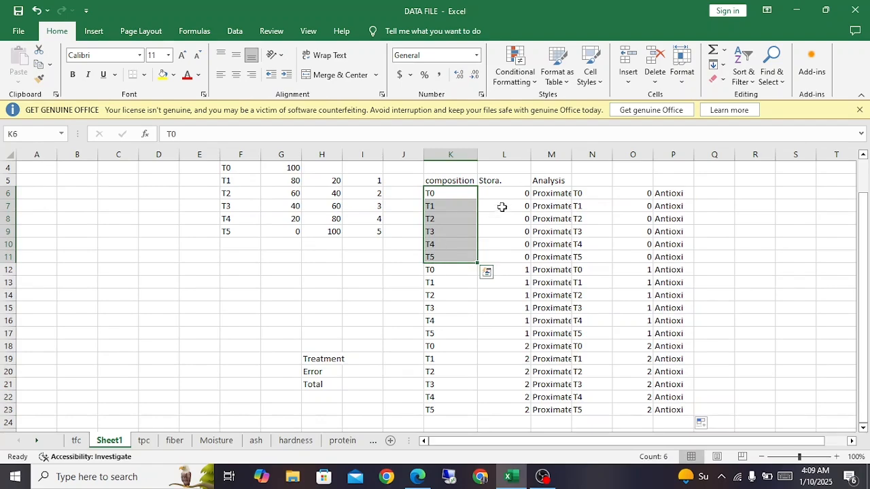
{"action": "left_click_drag", "start_coordinate": [501, 194], "coordinate": [508, 265]}
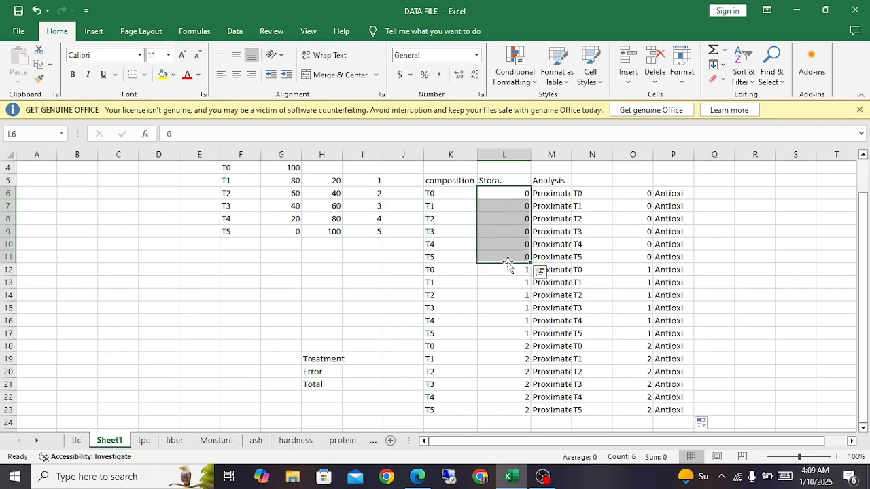
{"action": "double_click", "coordinate": [572, 155]}
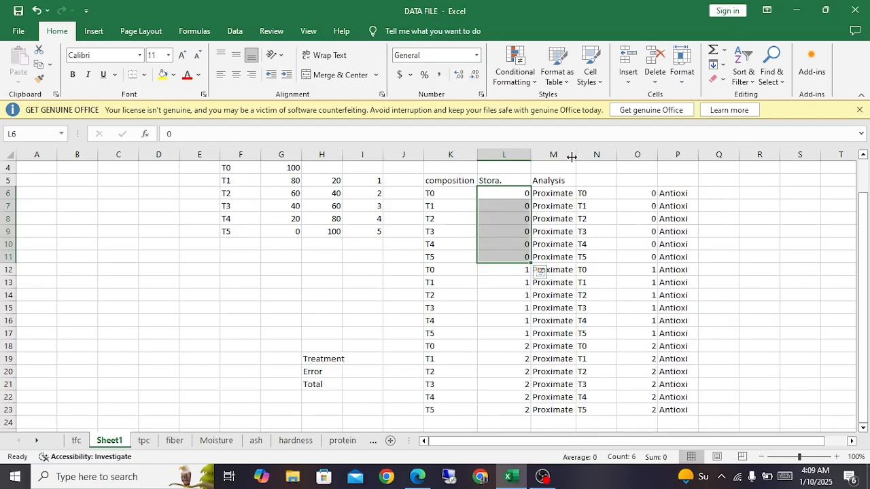
{"action": "double_click", "coordinate": [532, 158]}
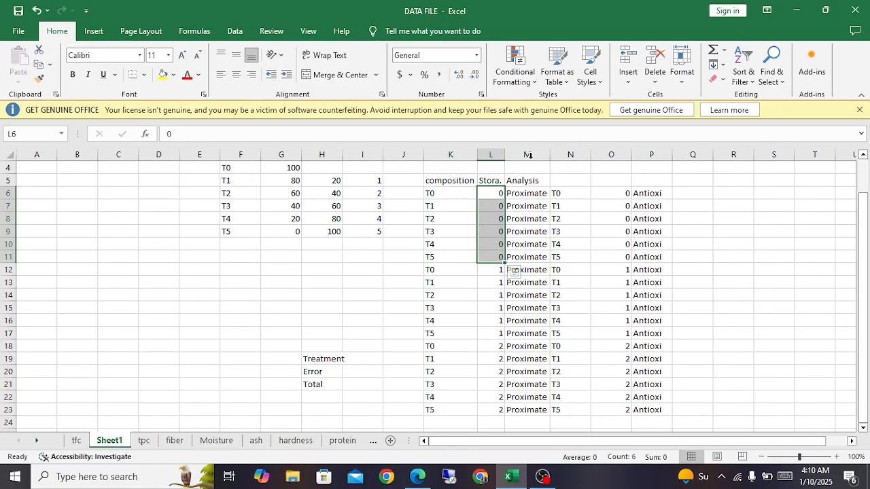
{"action": "double_click", "coordinate": [631, 157]}
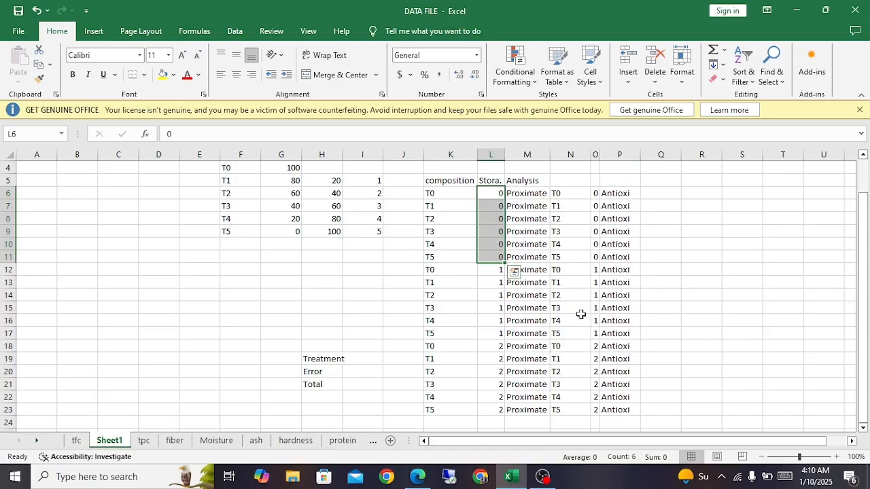
Step: Move the Treatment, Error and Total labels from H19:H21 down to start at H25
{"action": "scroll", "coordinate": [371, 349], "scroll_direction": "down", "scroll_amount": 2}
{"action": "scroll", "coordinate": [371, 349], "scroll_direction": "down", "scroll_amount": 1}
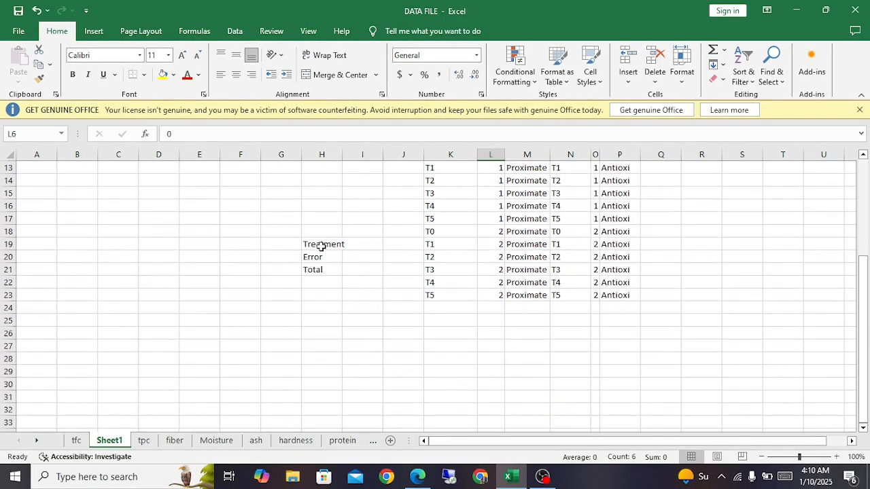
{"action": "left_click_drag", "start_coordinate": [320, 245], "coordinate": [319, 270]}
{"action": "key", "text": "ctrl+x"}
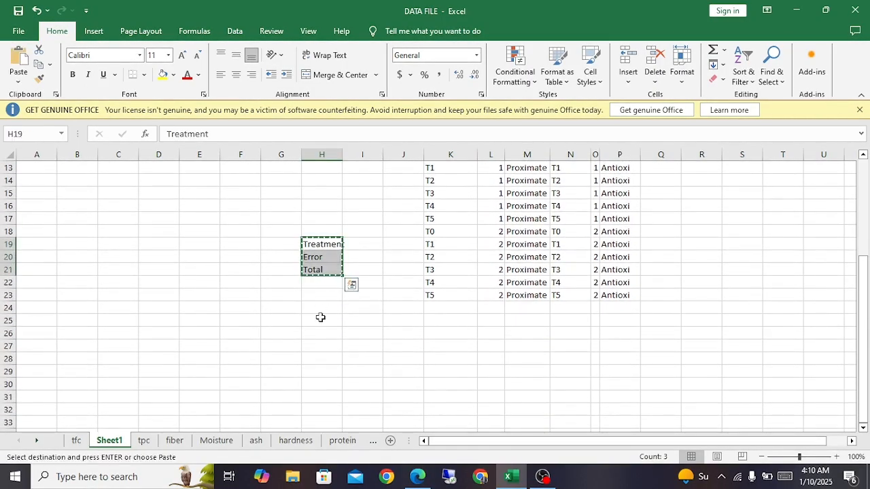
{"action": "left_click", "coordinate": [321, 316]}
{"action": "key", "text": "ctrl+v"}
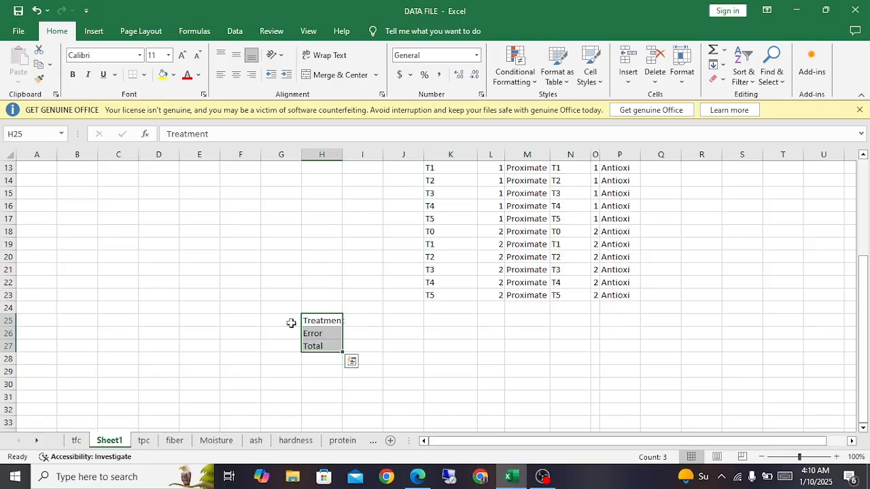
Step: Insert one blank row above the Treatment label and two blank rows between Treatment and Error
{"action": "right_click", "coordinate": [10, 323]}
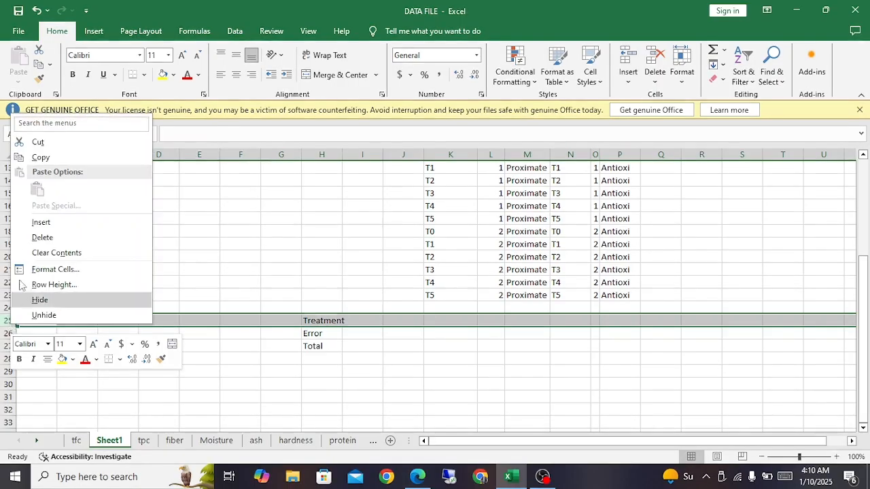
{"action": "left_click", "coordinate": [34, 222]}
{"action": "right_click", "coordinate": [10, 345]}
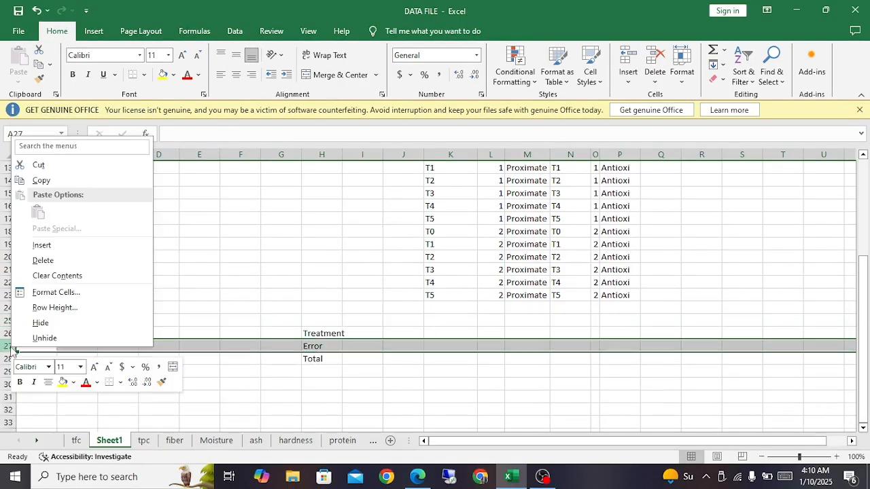
{"action": "left_click", "coordinate": [37, 247]}
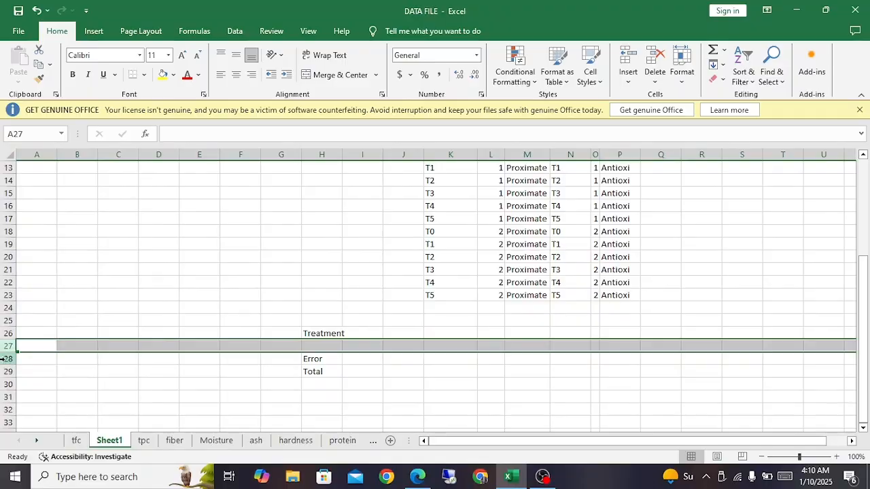
{"action": "right_click", "coordinate": [6, 359]}
{"action": "left_click", "coordinate": [34, 255]}
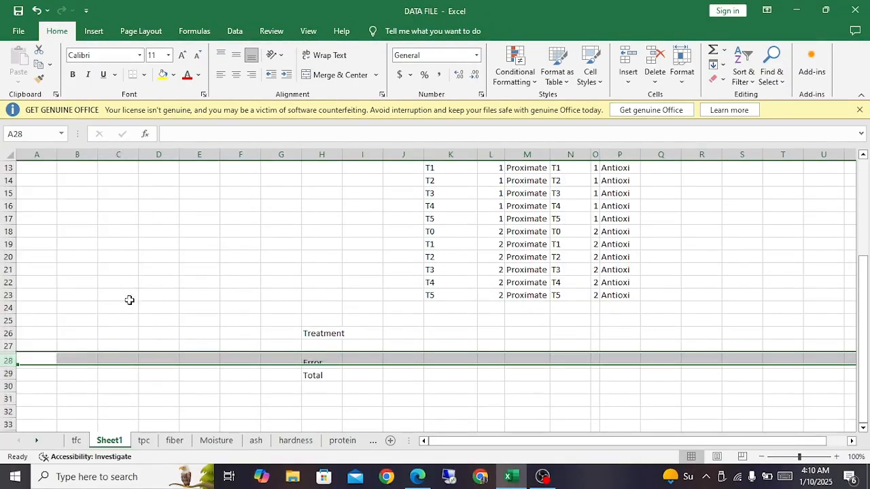
Step: Add the variance source labels Stor in H27 and T*S in H28, between Treatment and Error
{"action": "left_click", "coordinate": [318, 343]}
{"action": "type", "text": "Stor"}
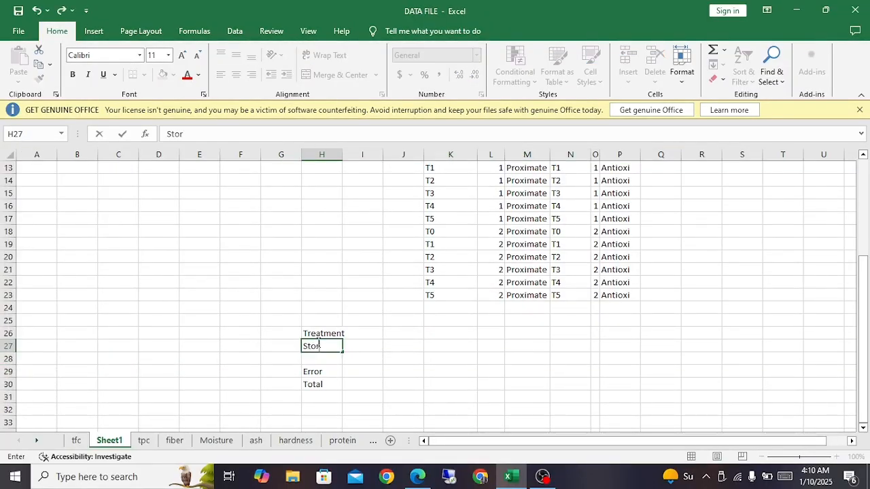
{"action": "key", "text": "Return"}
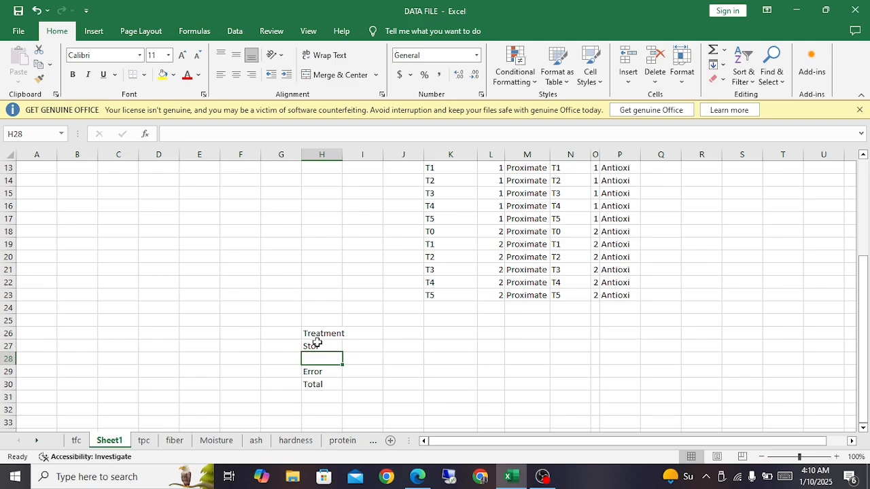
{"action": "type", "text": "T"}
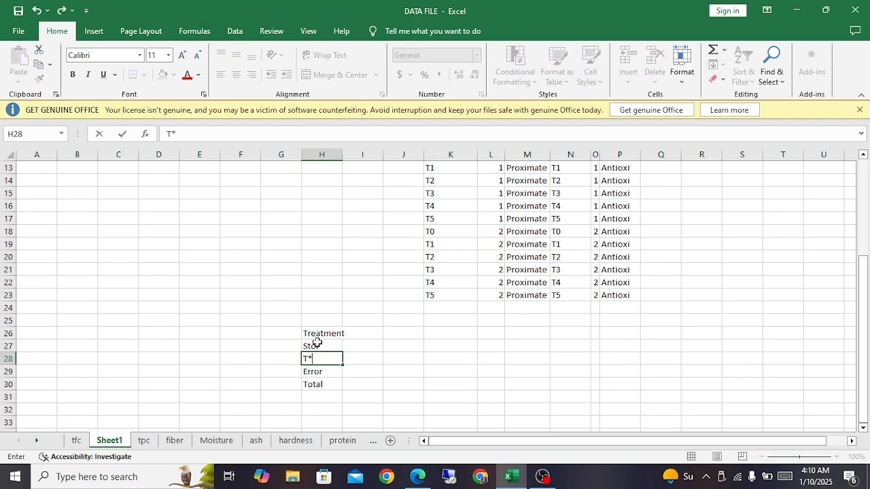
{"action": "type", "text": "*S"}
{"action": "left_click", "coordinate": [361, 360]}
{"action": "left_click", "coordinate": [307, 359]}
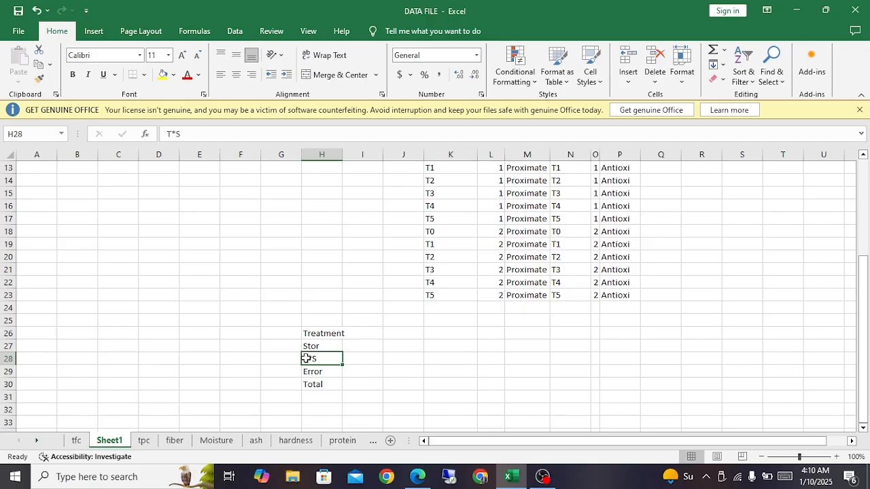
{"action": "double_click", "coordinate": [309, 359]}
Step: Compare the Stor variance source with the storage column in the composition data
{"action": "left_click", "coordinate": [318, 347]}
{"action": "scroll", "coordinate": [476, 286], "scroll_direction": "up", "scroll_amount": 2}
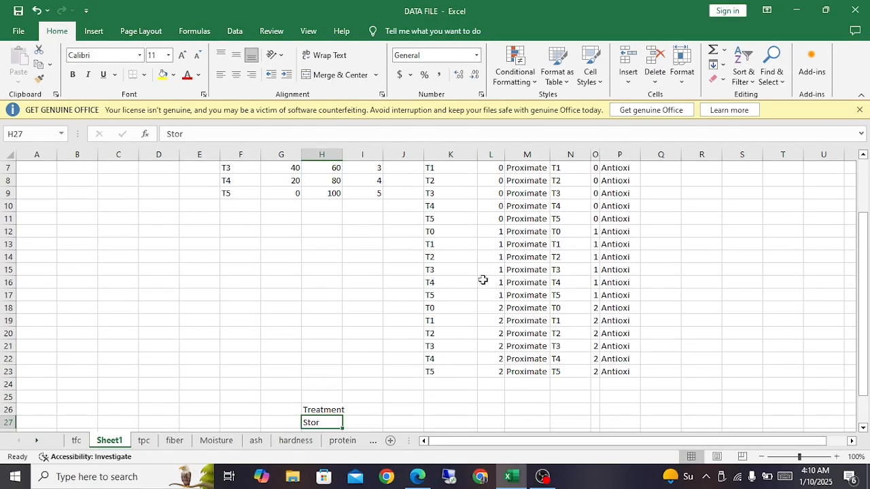
{"action": "scroll", "coordinate": [483, 280], "scroll_direction": "up", "scroll_amount": 2}
{"action": "left_click", "coordinate": [493, 220]}
{"action": "scroll", "coordinate": [490, 245], "scroll_direction": "down", "scroll_amount": 1}
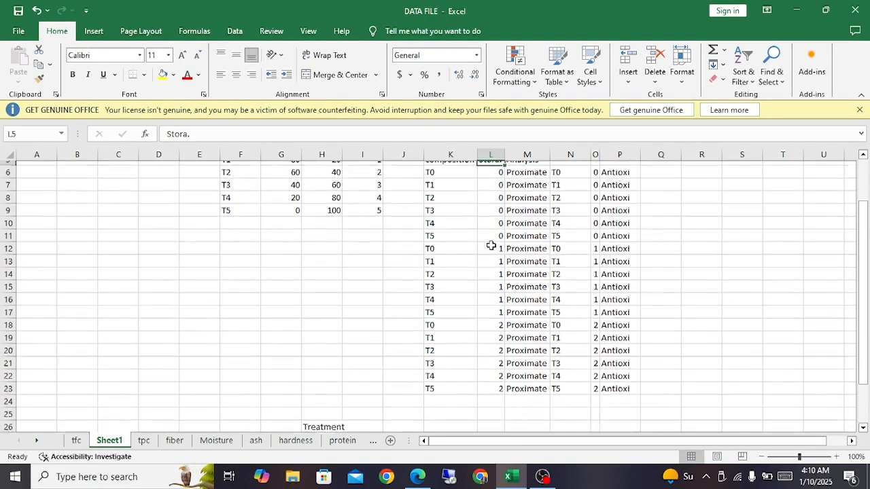
{"action": "scroll", "coordinate": [491, 246], "scroll_direction": "down", "scroll_amount": 1}
{"action": "scroll", "coordinate": [490, 245], "scroll_direction": "up", "scroll_amount": 1}
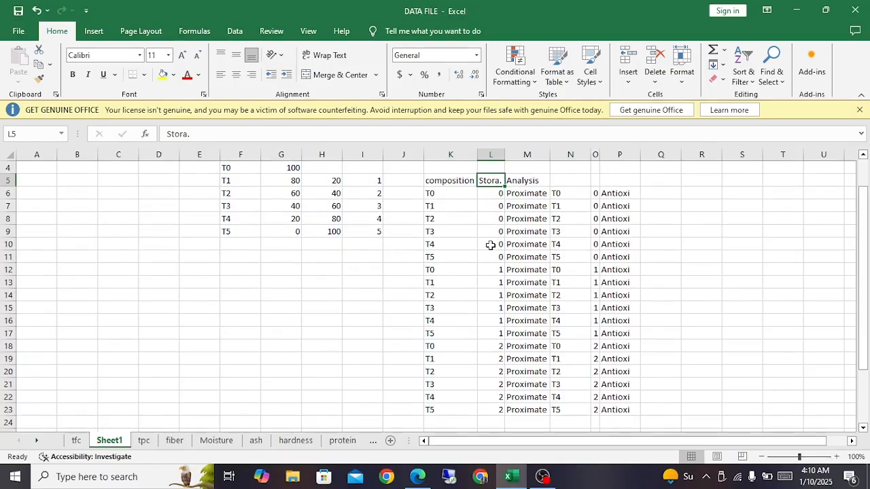
{"action": "scroll", "coordinate": [489, 246], "scroll_direction": "up", "scroll_amount": 1}
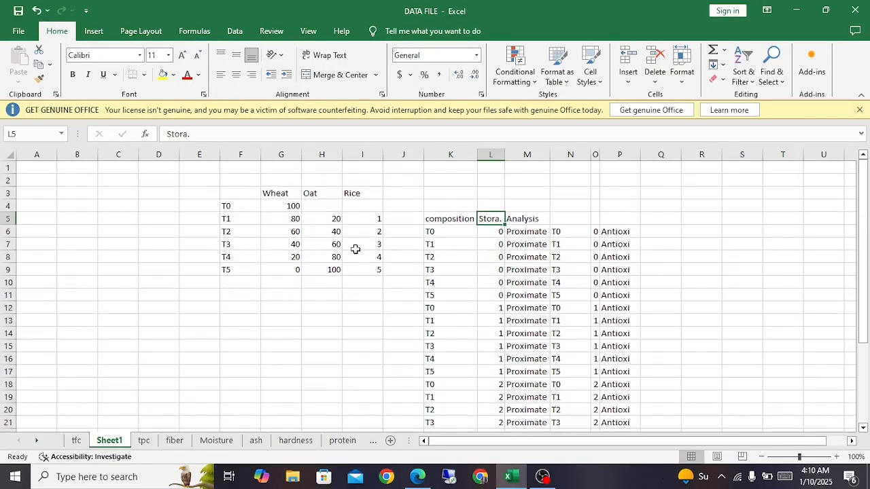
Step: Examine the Oat and Rice headings, the T1 wheat share and the T0 to T5 compositions with their Proximate analysis
{"action": "left_click", "coordinate": [329, 195]}
{"action": "left_click", "coordinate": [359, 195]}
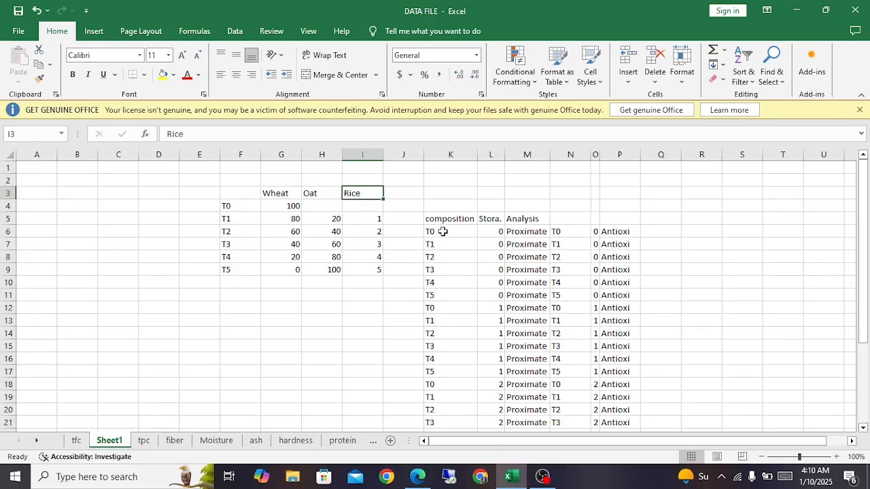
{"action": "left_click", "coordinate": [449, 234]}
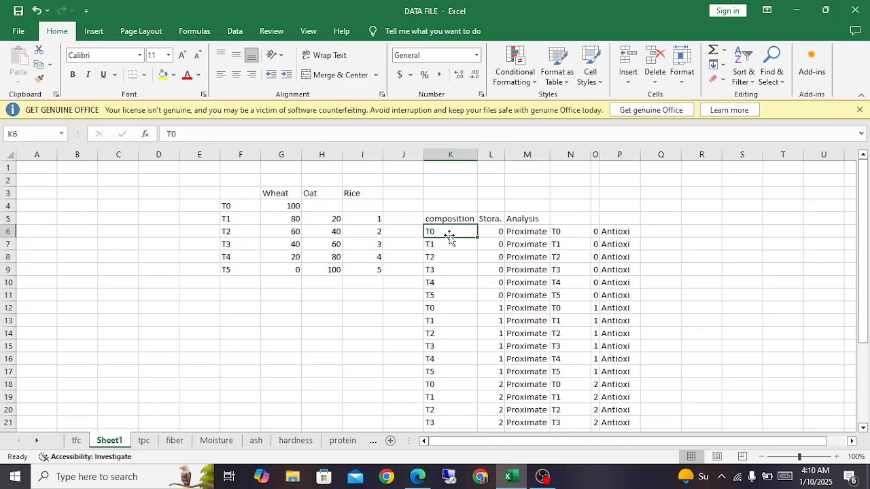
{"action": "left_click", "coordinate": [284, 224]}
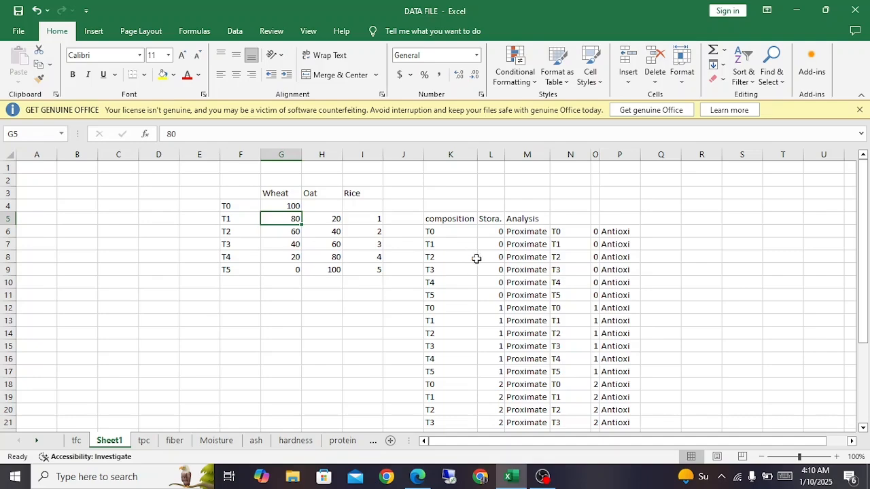
{"action": "left_click", "coordinate": [460, 244]}
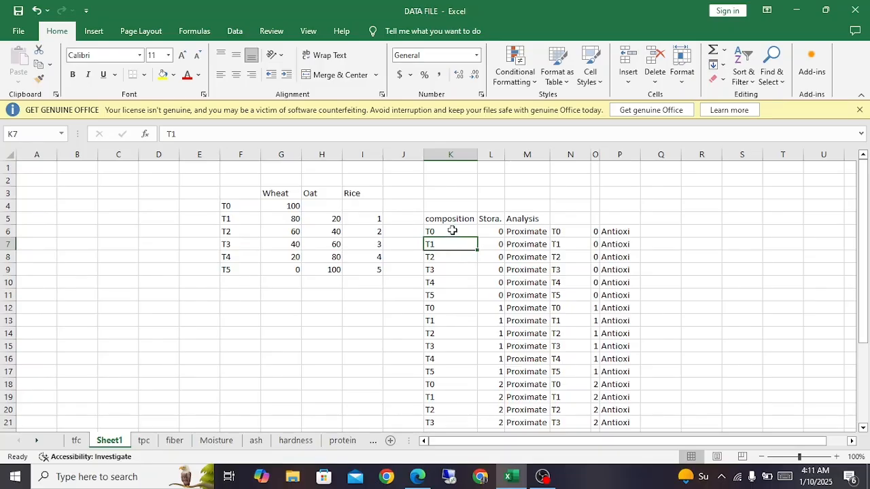
{"action": "left_click", "coordinate": [451, 229]}
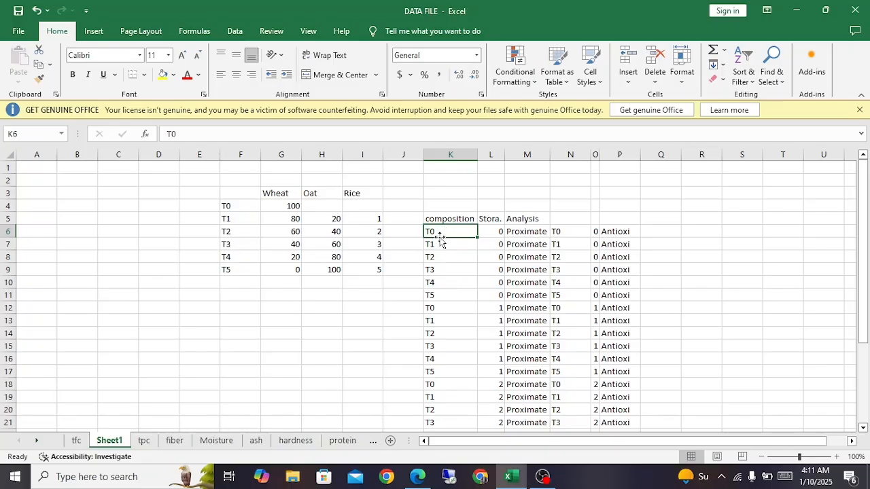
{"action": "left_click_drag", "start_coordinate": [442, 233], "coordinate": [439, 297]}
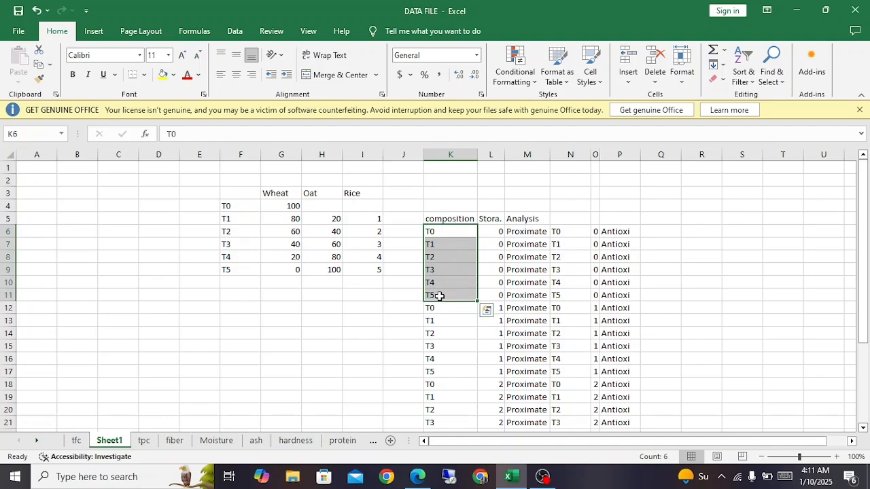
{"action": "left_click", "coordinate": [517, 233]}
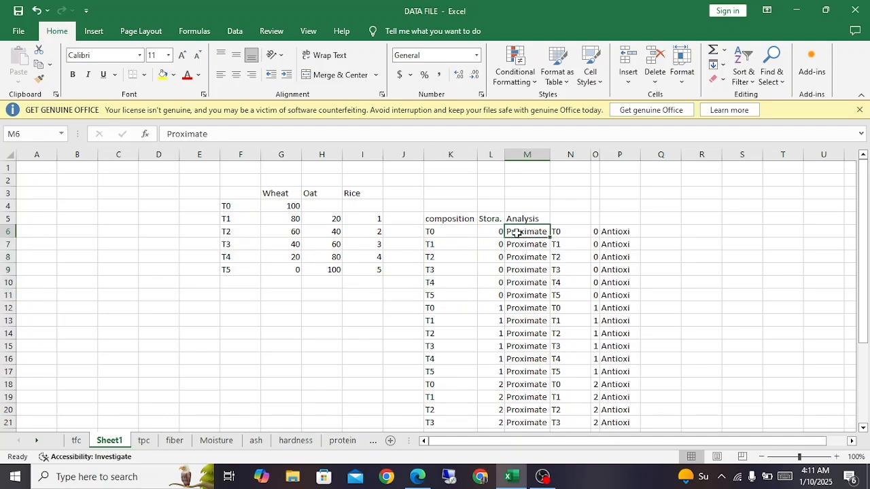
{"action": "left_click", "coordinate": [469, 232]}
{"action": "left_click", "coordinate": [528, 232]}
Step: Copy the composition, storage and analysis headings with the first T0 to T5 set in K5:M11 to F12
{"action": "left_click_drag", "start_coordinate": [449, 218], "coordinate": [535, 297]}
{"action": "key", "text": "ctrl+c"}
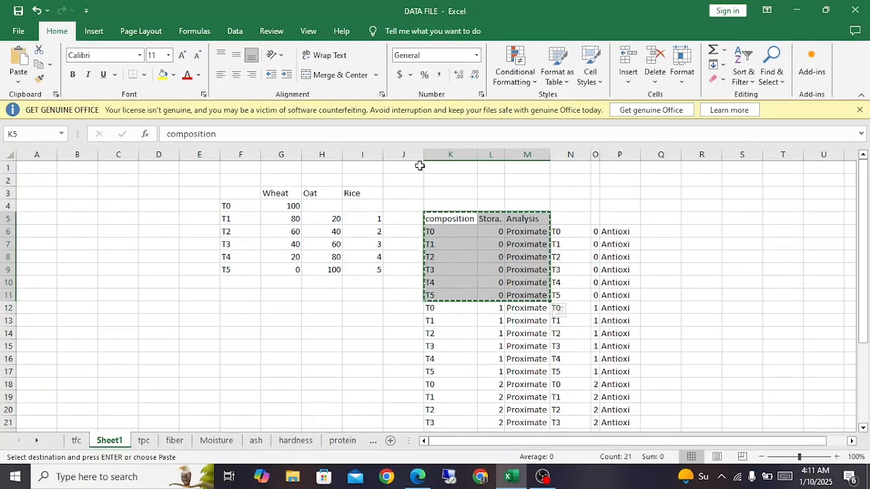
{"action": "left_click", "coordinate": [410, 154]}
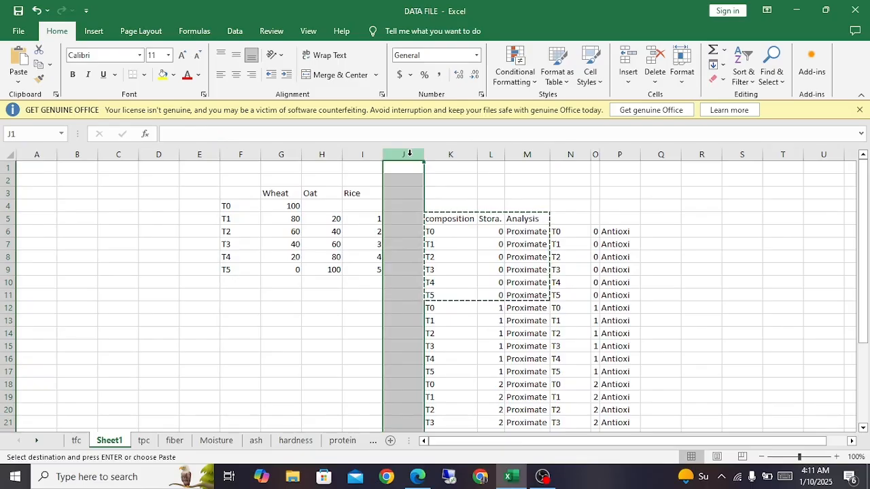
{"action": "key", "text": "ctrl+a"}
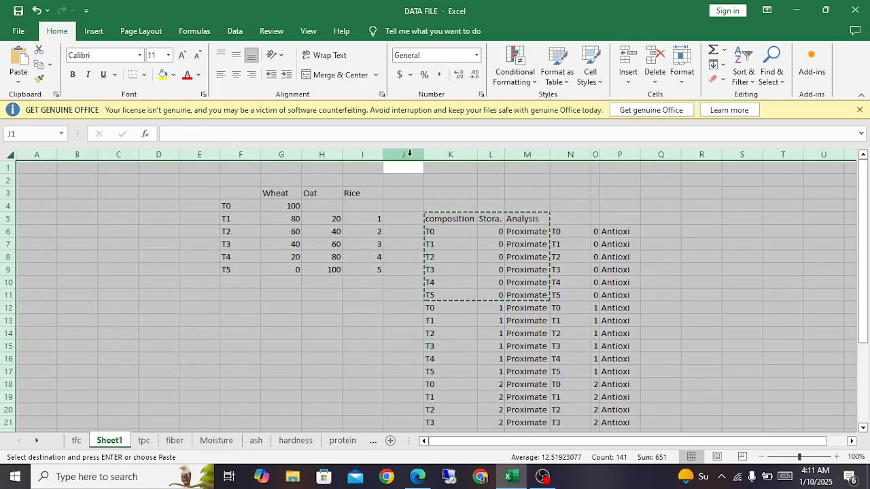
{"action": "left_click", "coordinate": [446, 203]}
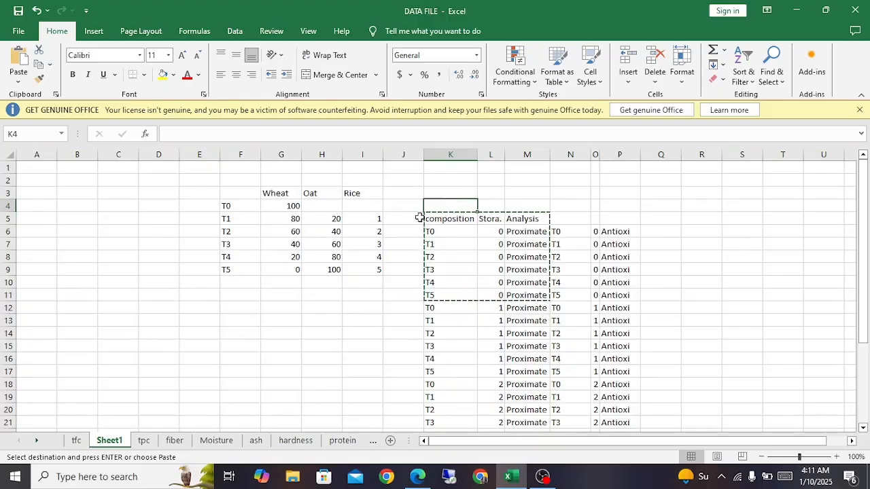
{"action": "left_click", "coordinate": [419, 218]}
{"action": "left_click", "coordinate": [221, 307]}
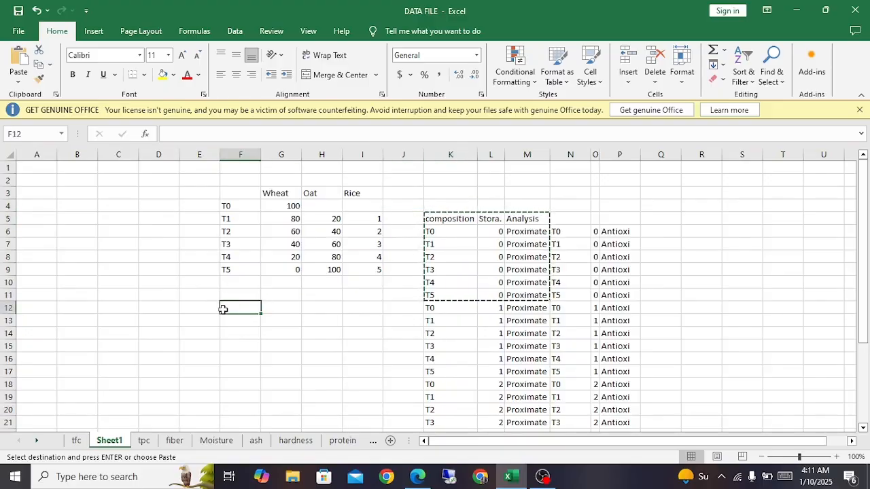
{"action": "key", "text": "ctrl+v"}
Step: Try to delete the copied storage cells G12:G18 with the adjacent cells shifted left
{"action": "left_click_drag", "start_coordinate": [274, 309], "coordinate": [279, 391]}
{"action": "right_click", "coordinate": [278, 391]}
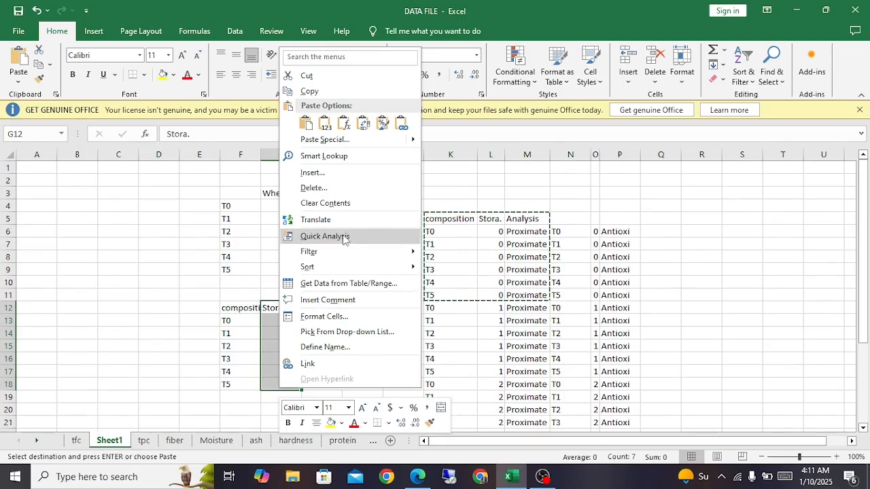
{"action": "left_click", "coordinate": [335, 184]}
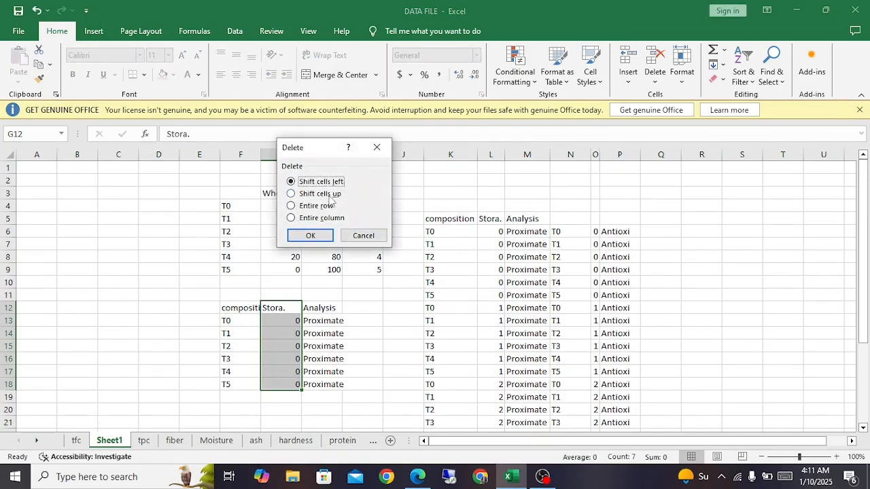
{"action": "left_click", "coordinate": [313, 235]}
{"action": "left_click", "coordinate": [241, 321]}
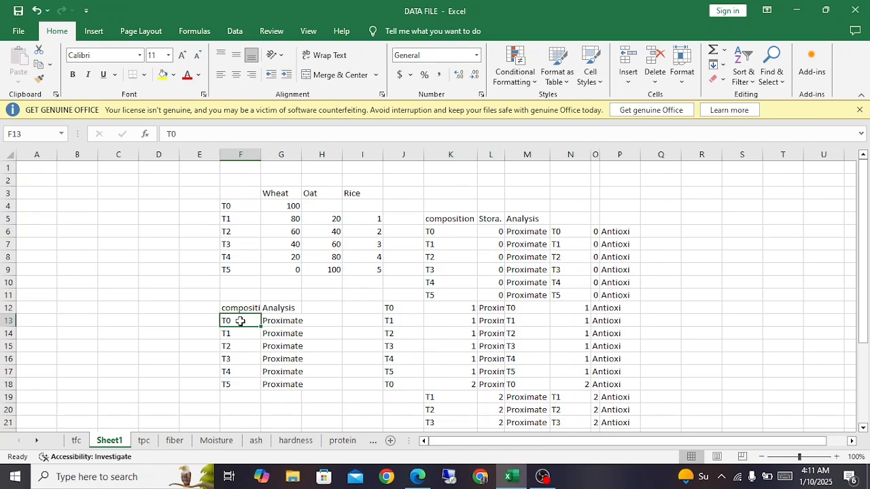
{"action": "left_click", "coordinate": [281, 324]}
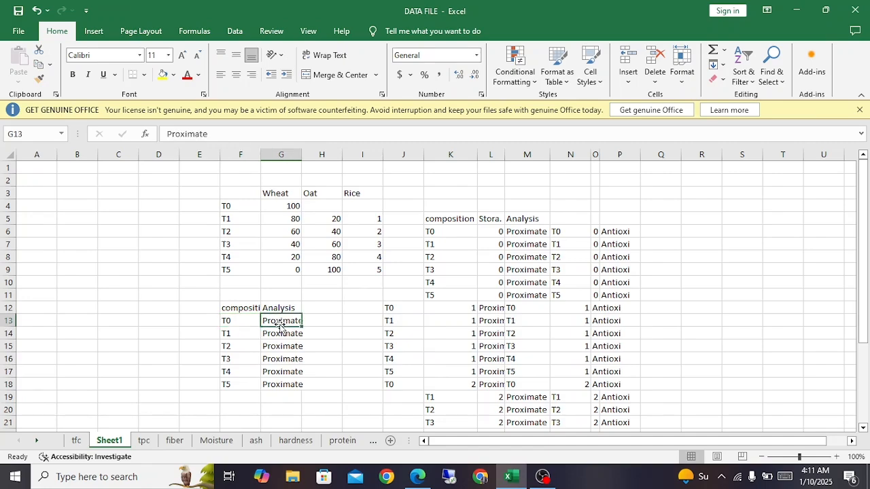
{"action": "key", "text": "ctrl+z"}
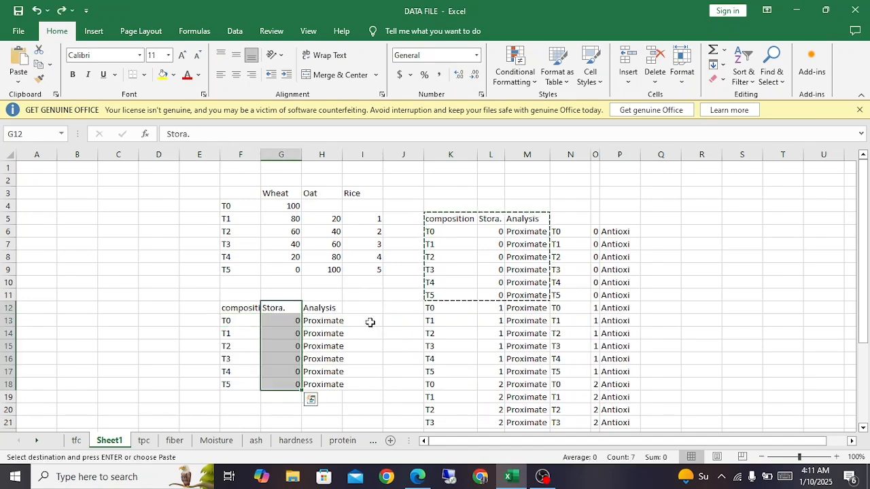
Step: Clear the storage heading and values in G12:G18 of the copied block, leaving the cells in place
{"action": "left_click", "coordinate": [284, 308]}
{"action": "left_click_drag", "start_coordinate": [285, 308], "coordinate": [291, 379]}
{"action": "key", "text": "Delete"}
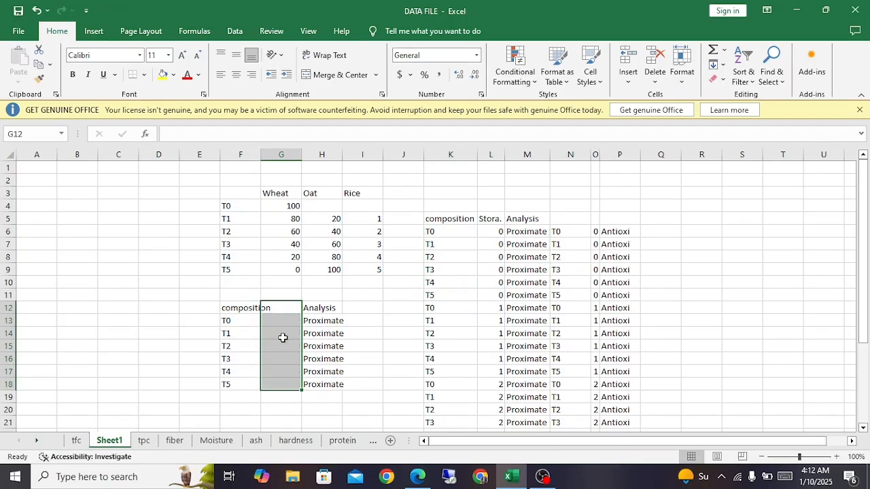
{"action": "left_click", "coordinate": [330, 311]}
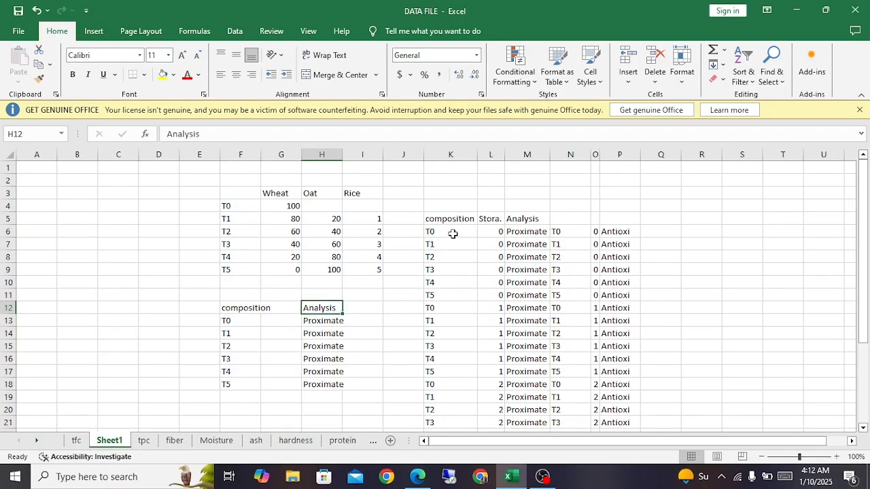
{"action": "left_click", "coordinate": [452, 234]}
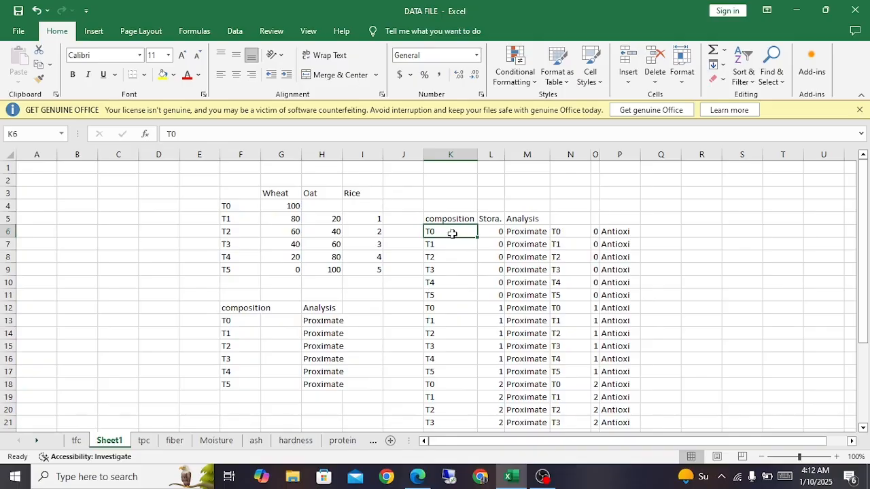
Step: Examine the T0 to T5 compositions in K6:K11 and K12 together with the zero storage values in L6:L11
{"action": "left_click", "coordinate": [453, 245]}
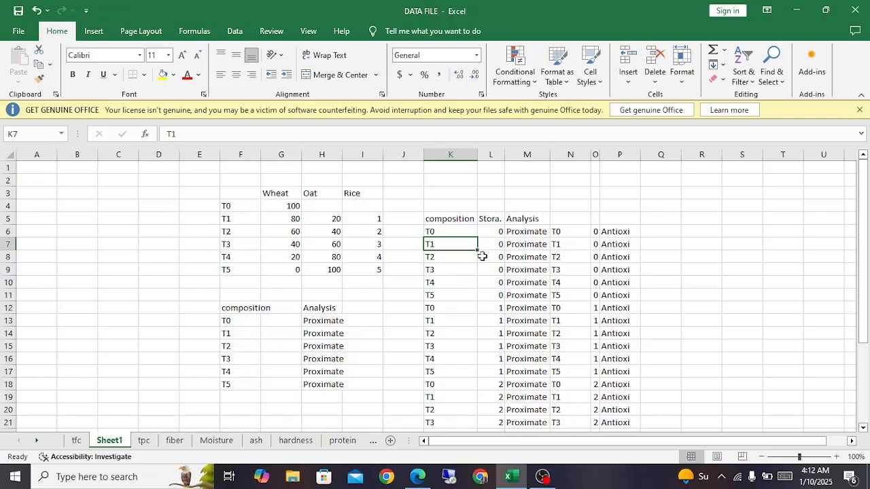
{"action": "left_click", "coordinate": [450, 308]}
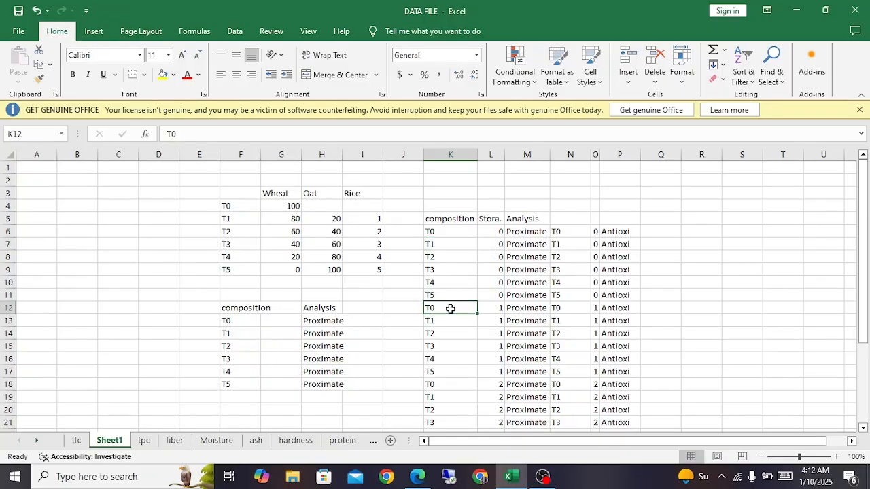
{"action": "left_click_drag", "start_coordinate": [445, 231], "coordinate": [442, 295]}
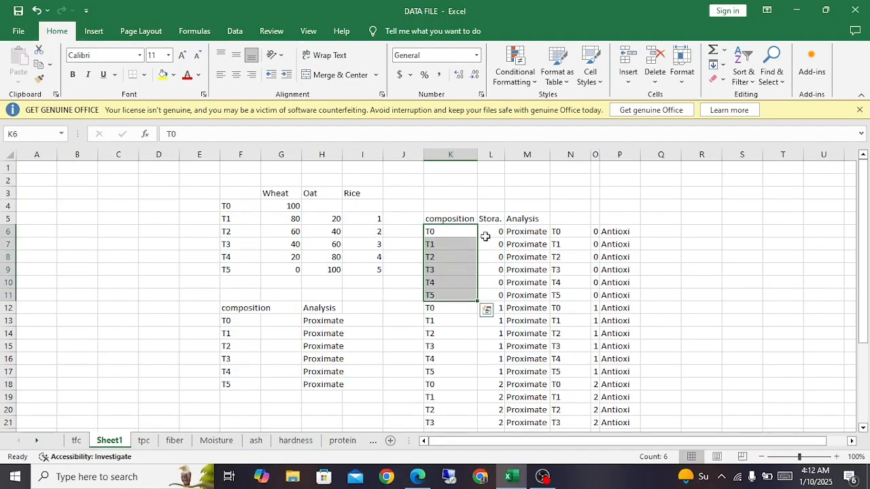
{"action": "left_click_drag", "start_coordinate": [486, 233], "coordinate": [494, 293]}
{"action": "scroll", "coordinate": [495, 294], "scroll_direction": "down", "scroll_amount": 3}
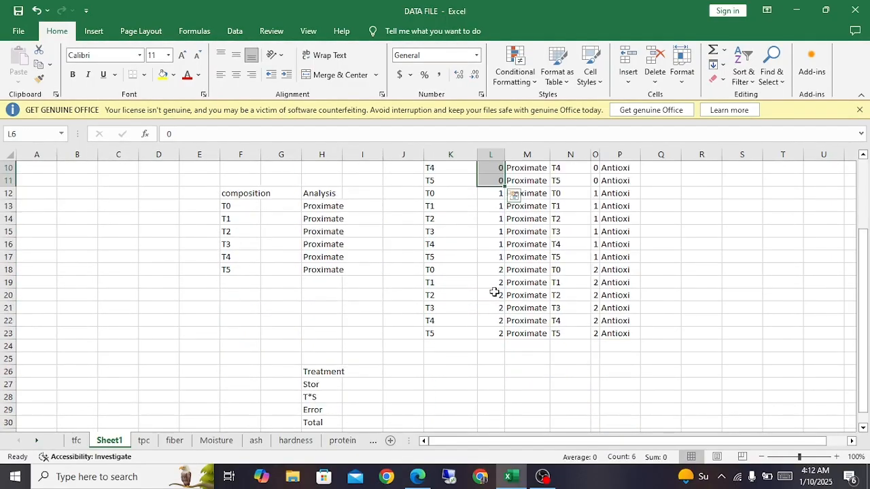
Step: Examine the Treatment, Stor and T*S variance source labels in H26:H28
{"action": "left_click", "coordinate": [318, 372]}
{"action": "left_click", "coordinate": [320, 385]}
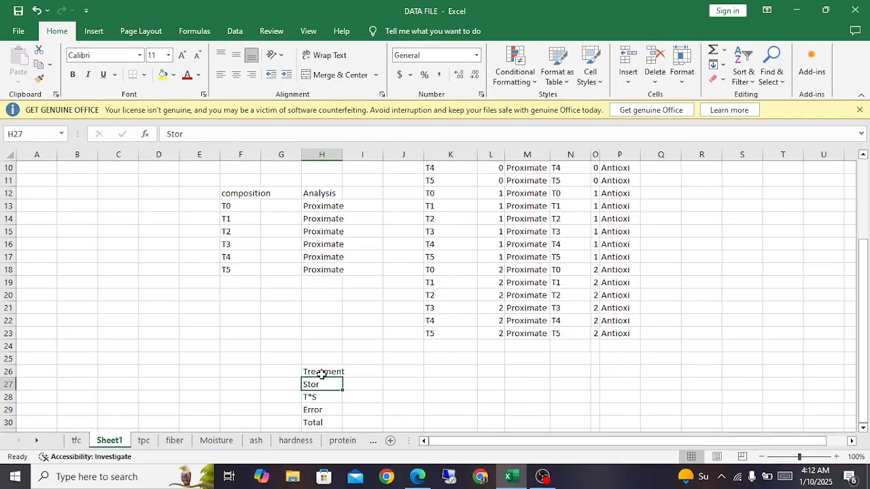
{"action": "left_click", "coordinate": [322, 373]}
{"action": "left_click", "coordinate": [324, 385]}
{"action": "scroll", "coordinate": [325, 385], "scroll_direction": "down", "scroll_amount": 1}
{"action": "left_click", "coordinate": [324, 360]}
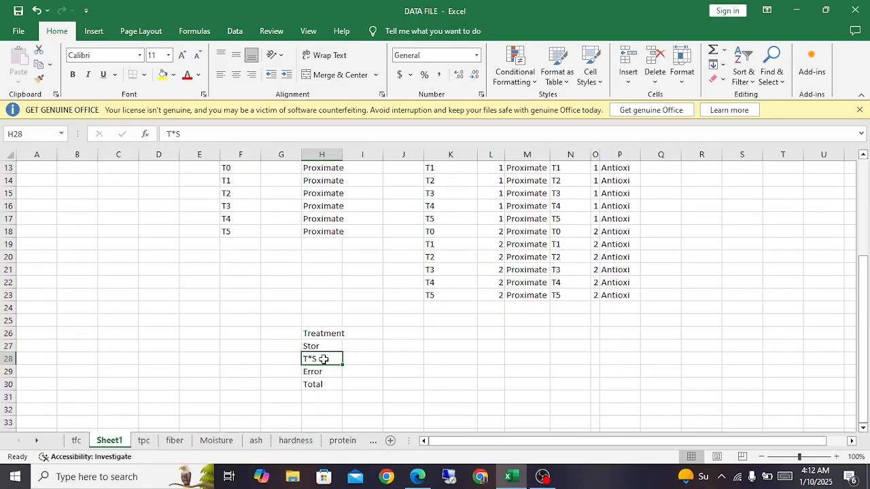
Step: Widen column H slightly so the Treatment label fits inside its cell
{"action": "left_click", "coordinate": [326, 333]}
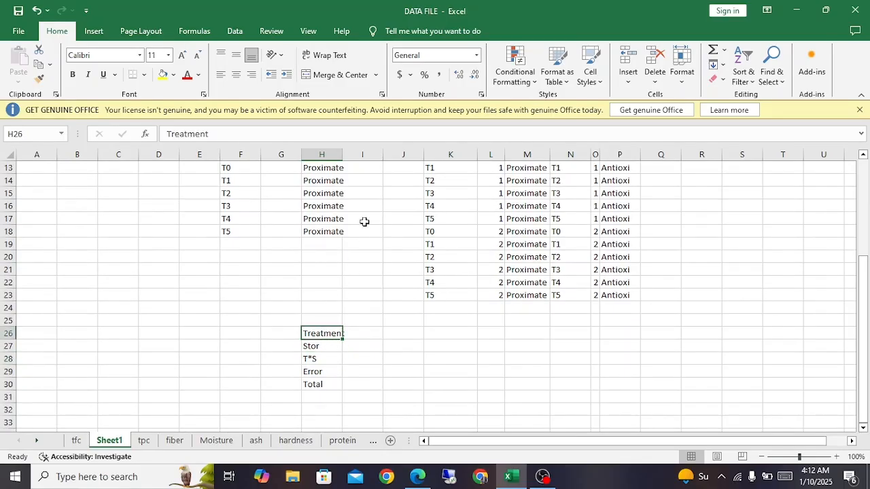
{"action": "left_click_drag", "start_coordinate": [342, 155], "coordinate": [348, 155]}
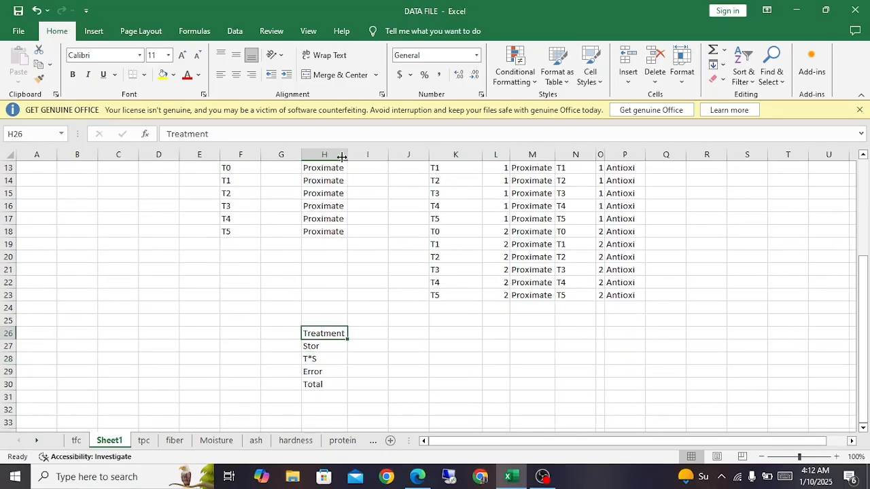
{"action": "left_click", "coordinate": [329, 348]}
Step: Compare the T0 composition in K6 with the Treatment, Stor and T*S variance sources in H26:H28
{"action": "scroll", "coordinate": [332, 355], "scroll_direction": "up", "scroll_amount": 4}
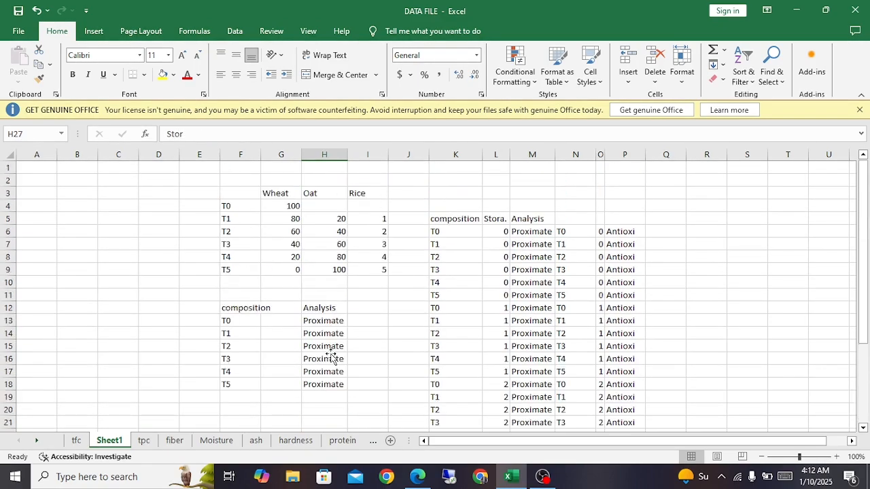
{"action": "left_click", "coordinate": [440, 234]}
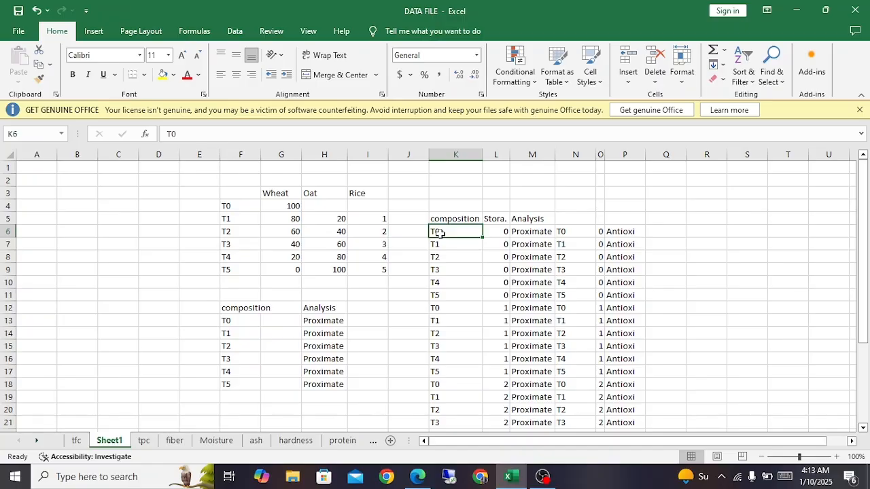
{"action": "scroll", "coordinate": [440, 235], "scroll_direction": "down", "scroll_amount": 3}
{"action": "left_click", "coordinate": [327, 375]}
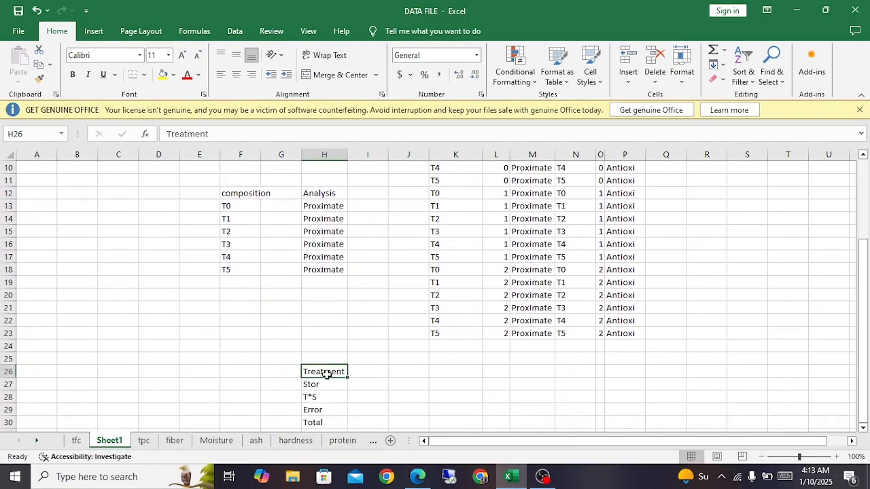
{"action": "scroll", "coordinate": [327, 375], "scroll_direction": "up", "scroll_amount": 2}
{"action": "scroll", "coordinate": [327, 374], "scroll_direction": "down", "scroll_amount": 2}
{"action": "left_click", "coordinate": [327, 387]}
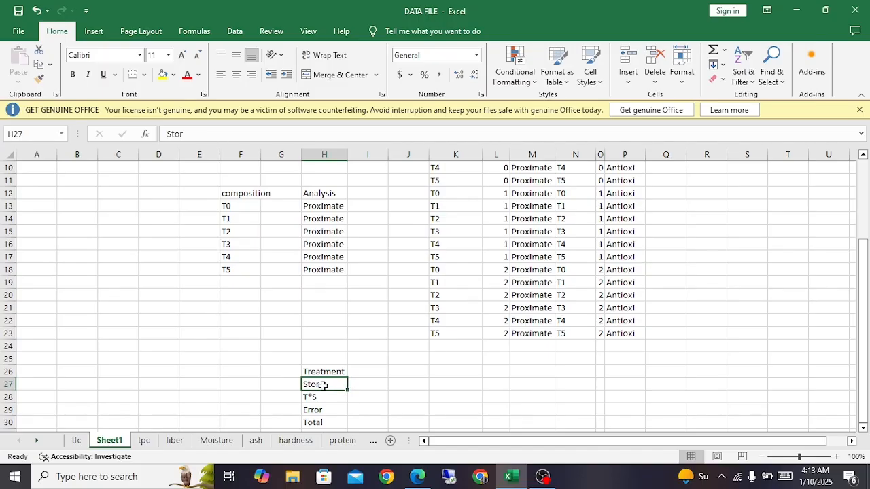
{"action": "scroll", "coordinate": [329, 385], "scroll_direction": "down", "scroll_amount": 1}
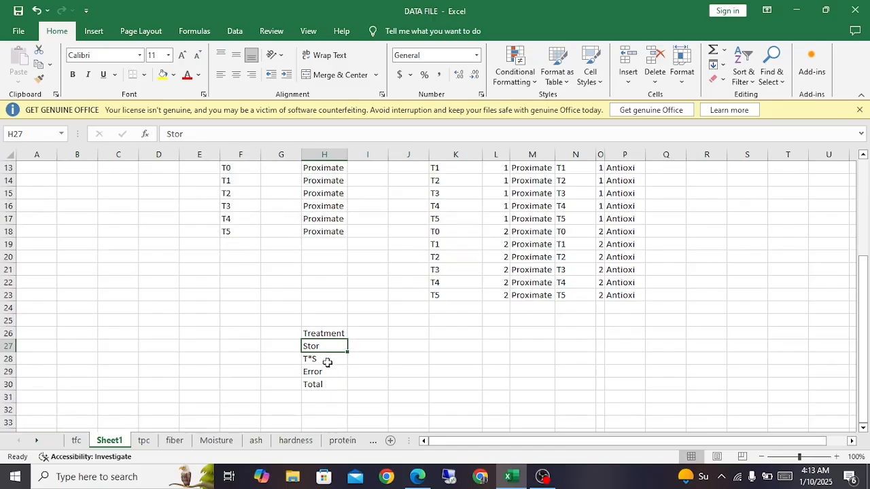
{"action": "left_click", "coordinate": [327, 363]}
{"action": "scroll", "coordinate": [329, 362], "scroll_direction": "up", "scroll_amount": 1}
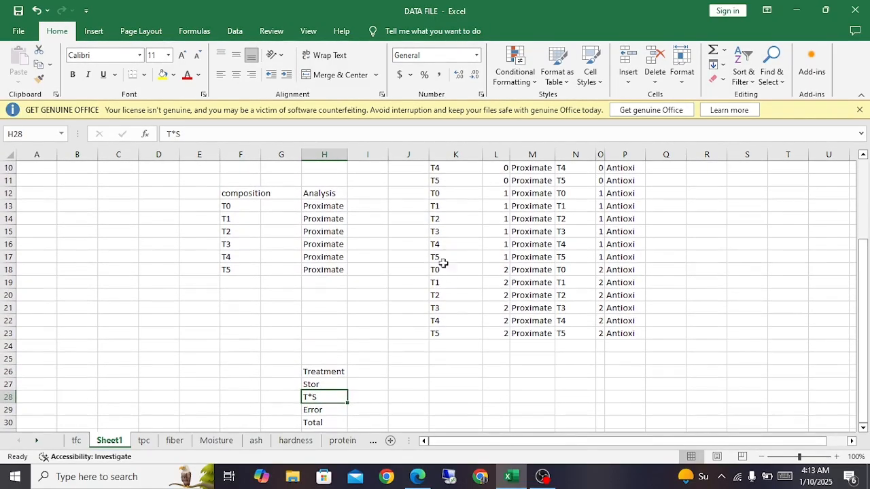
Step: Review T0 in K12 and the storage value in L6 against the treatment, storage and interaction labels
{"action": "left_click", "coordinate": [459, 195]}
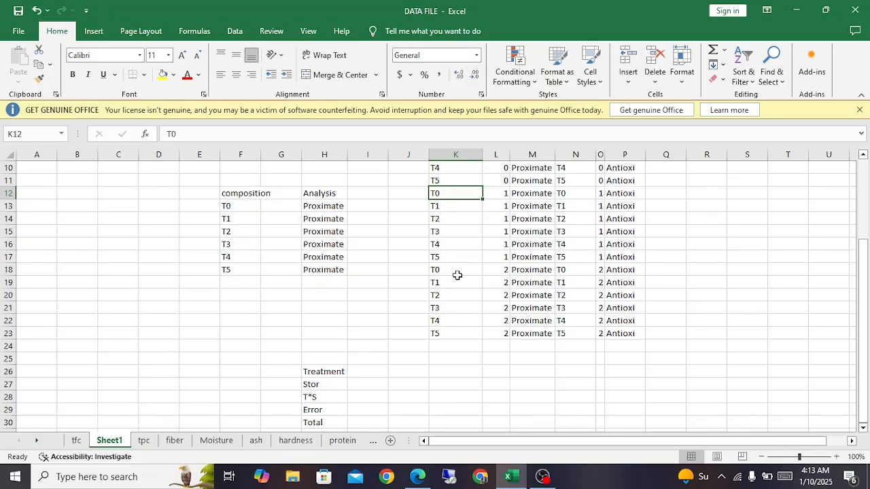
{"action": "scroll", "coordinate": [457, 275], "scroll_direction": "up", "scroll_amount": 3}
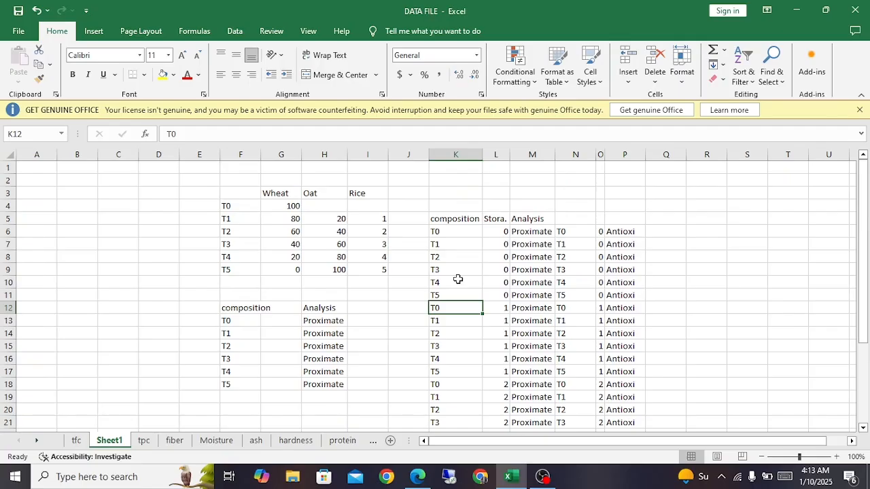
{"action": "left_click", "coordinate": [496, 230]}
{"action": "scroll", "coordinate": [489, 304], "scroll_direction": "down", "scroll_amount": 3}
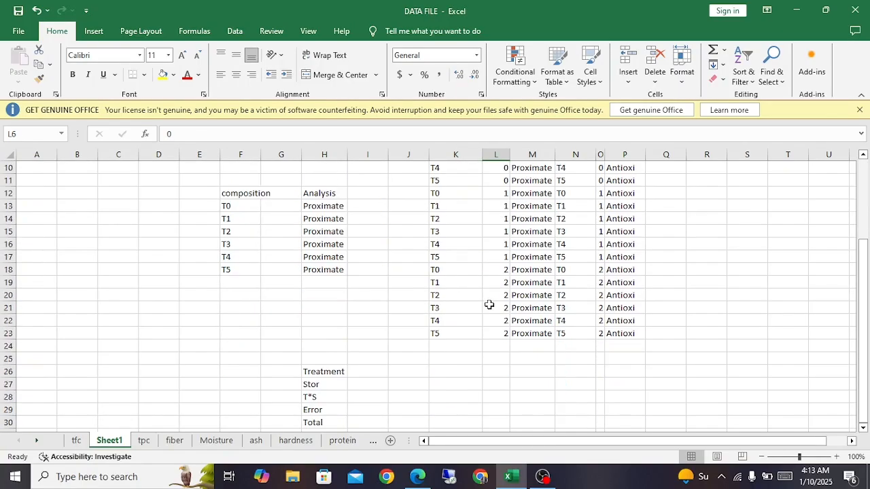
{"action": "scroll", "coordinate": [489, 306], "scroll_direction": "down", "scroll_amount": 2}
{"action": "left_click", "coordinate": [320, 295]}
{"action": "left_click", "coordinate": [320, 308]}
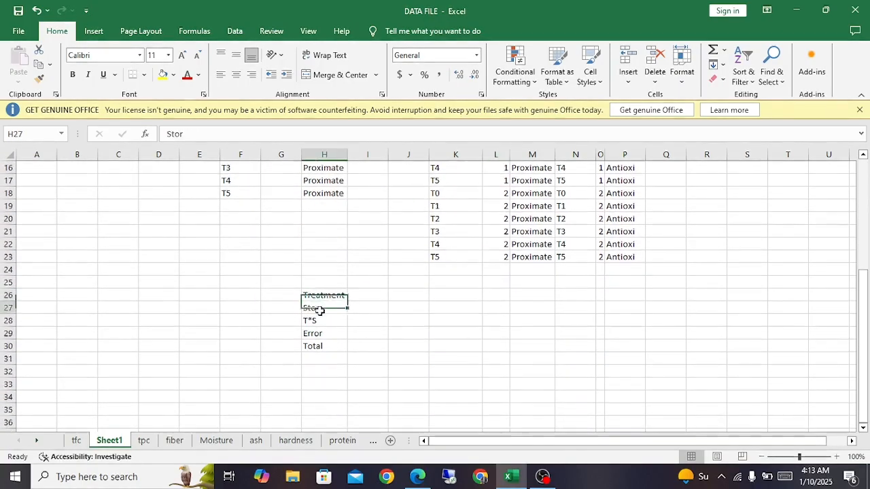
{"action": "key", "text": "Down"}
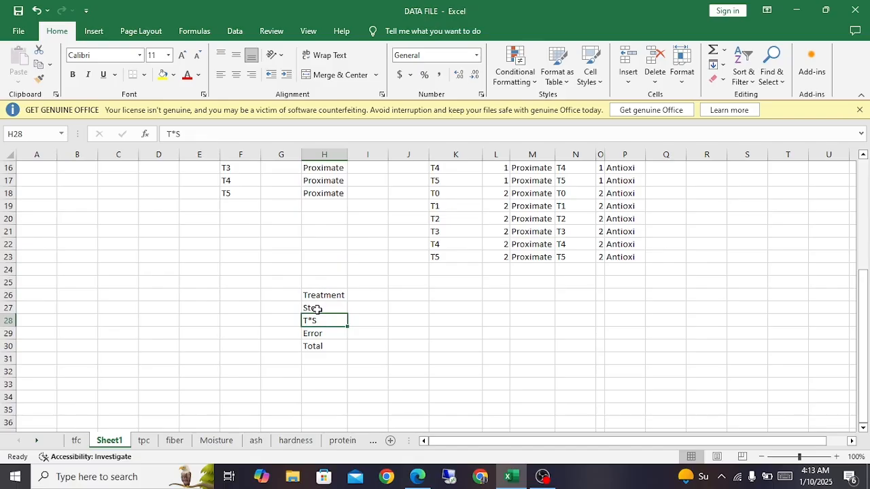
Step: Copy the treatment, duration and moisture records for duration 0 from A1:C28 of the Moisture sheet to Sheet1, starting at H35
{"action": "left_click", "coordinate": [76, 440]}
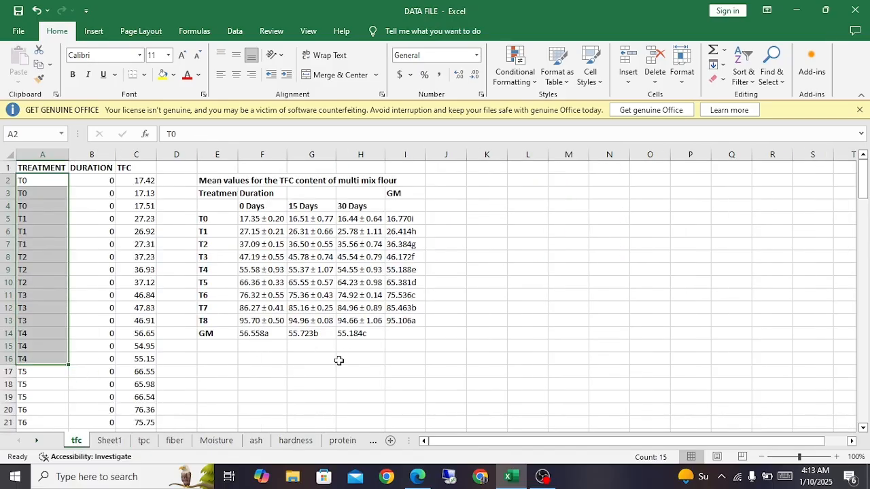
{"action": "scroll", "coordinate": [339, 360], "scroll_direction": "down", "scroll_amount": 5}
{"action": "scroll", "coordinate": [339, 360], "scroll_direction": "up", "scroll_amount": 5}
{"action": "left_click", "coordinate": [218, 443]}
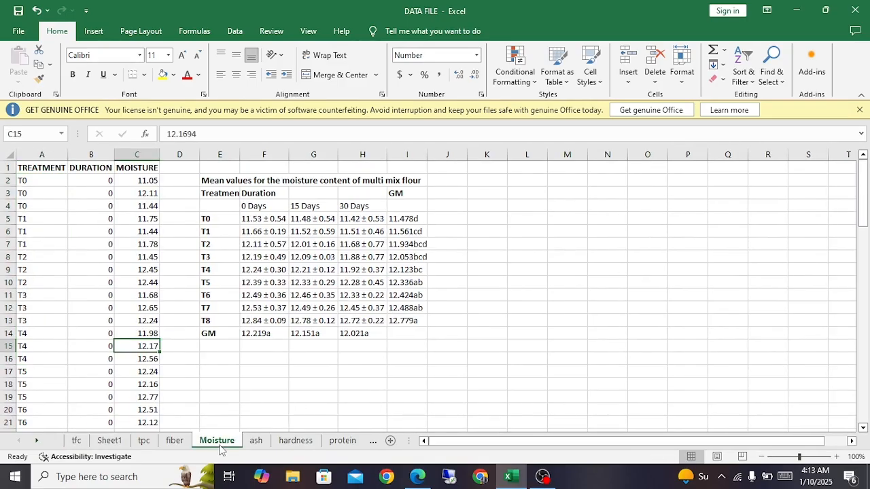
{"action": "left_click_drag", "start_coordinate": [38, 168], "coordinate": [148, 371]}
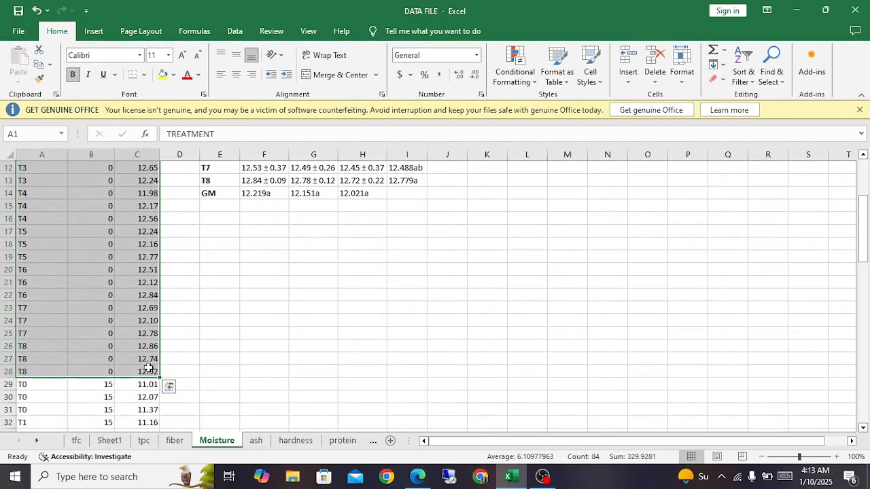
{"action": "key", "text": "ctrl+c"}
{"action": "scroll", "coordinate": [197, 371], "scroll_direction": "up", "scroll_amount": 4}
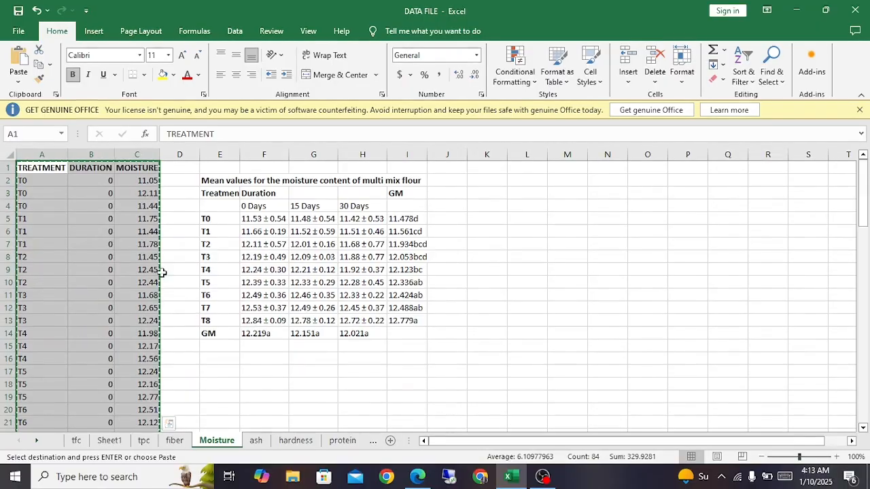
{"action": "left_click", "coordinate": [109, 440]}
{"action": "left_click_drag", "start_coordinate": [330, 294], "coordinate": [324, 166]}
{"action": "key", "text": "ctrl+v"}
{"action": "left_click", "coordinate": [374, 268]}
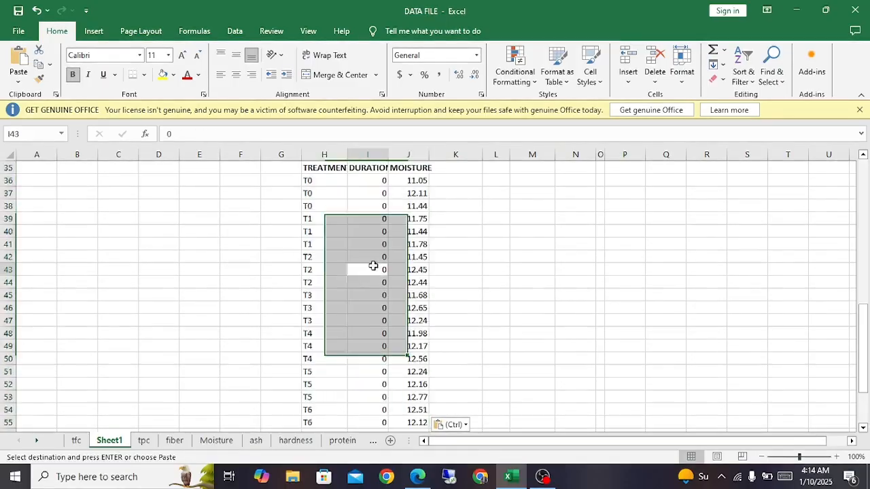
Step: Delete the DURATION column from Sheet1 and check the remaining treatment and moisture data through T8
{"action": "left_click", "coordinate": [367, 155]}
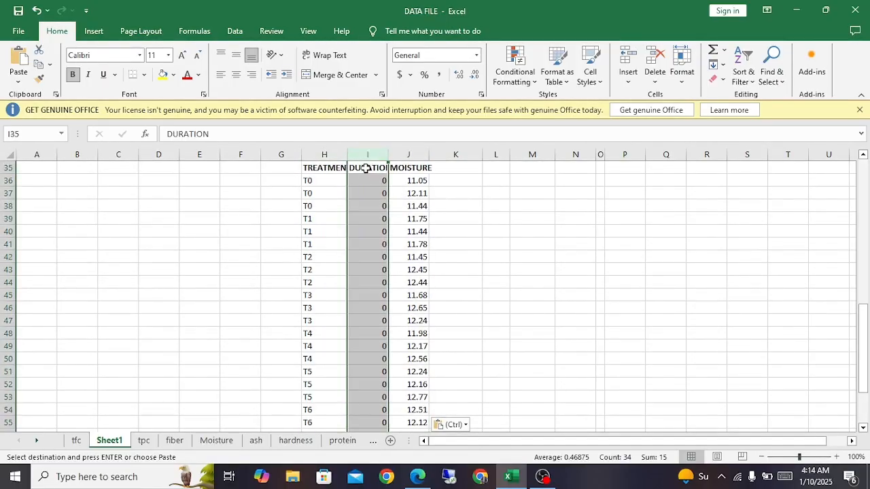
{"action": "right_click", "coordinate": [367, 170]}
{"action": "left_click", "coordinate": [398, 293]}
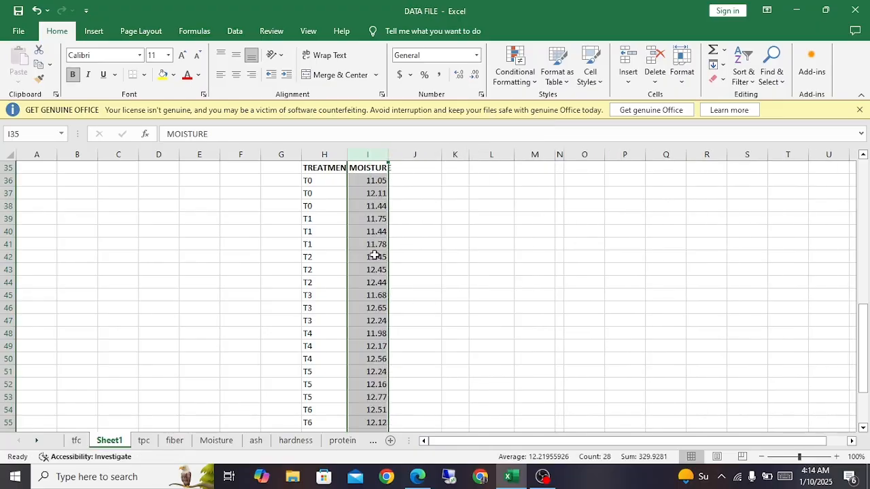
{"action": "left_click", "coordinate": [378, 268]}
{"action": "scroll", "coordinate": [380, 286], "scroll_direction": "down", "scroll_amount": 4}
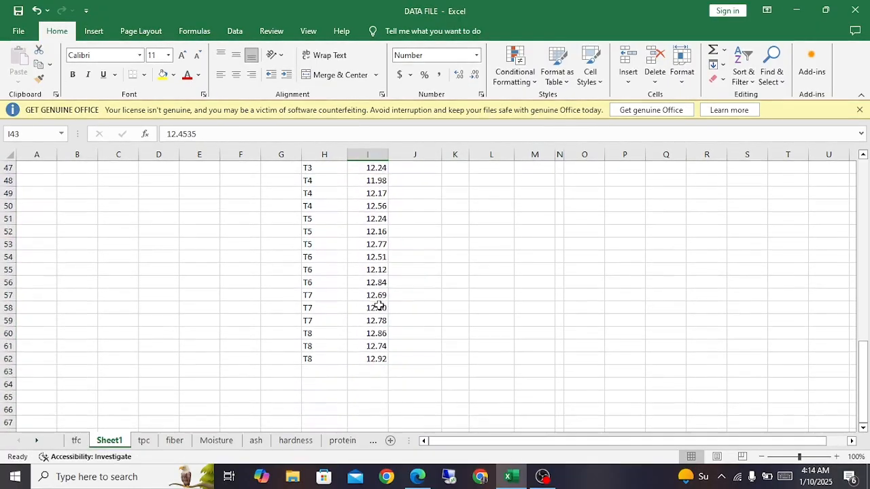
{"action": "scroll", "coordinate": [379, 346], "scroll_direction": "up", "scroll_amount": 5}
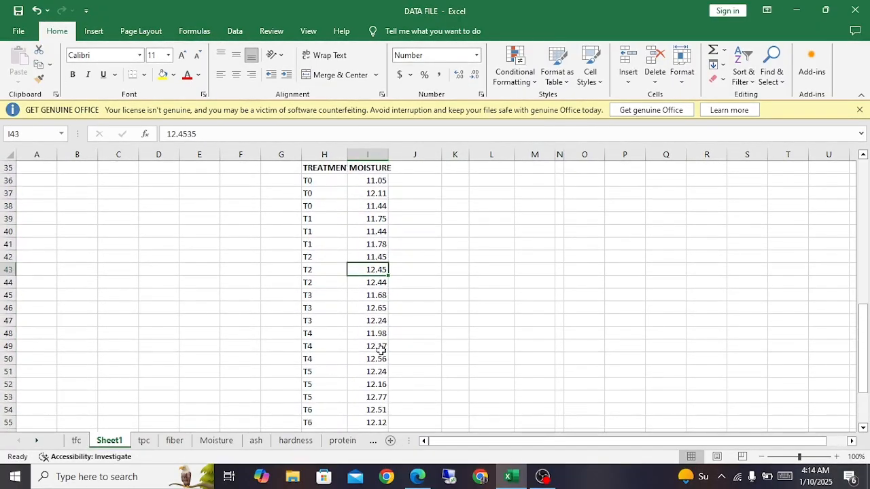
{"action": "scroll", "coordinate": [379, 347], "scroll_direction": "down", "scroll_amount": 3}
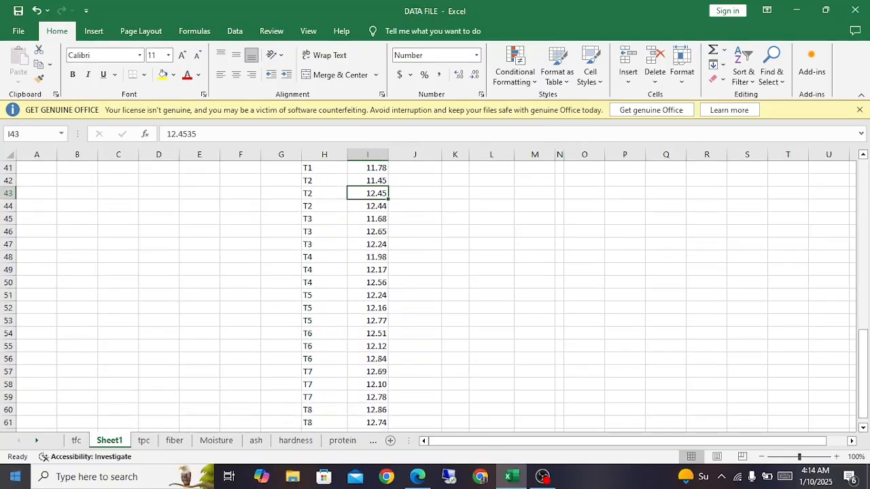
Step: Launch Statistix with an empty data sheet
{"action": "left_click", "coordinate": [14, 477]}
{"action": "scroll", "coordinate": [111, 297], "scroll_direction": "down", "scroll_amount": 5}
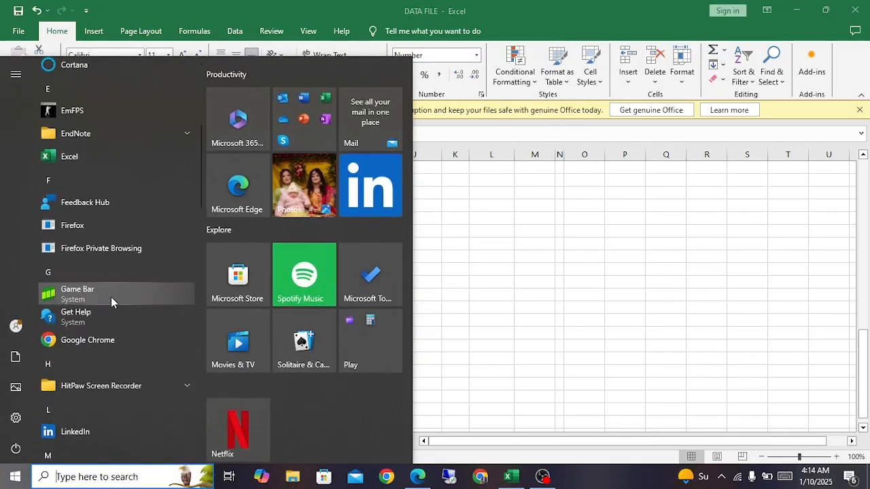
{"action": "scroll", "coordinate": [111, 297], "scroll_direction": "down", "scroll_amount": 6}
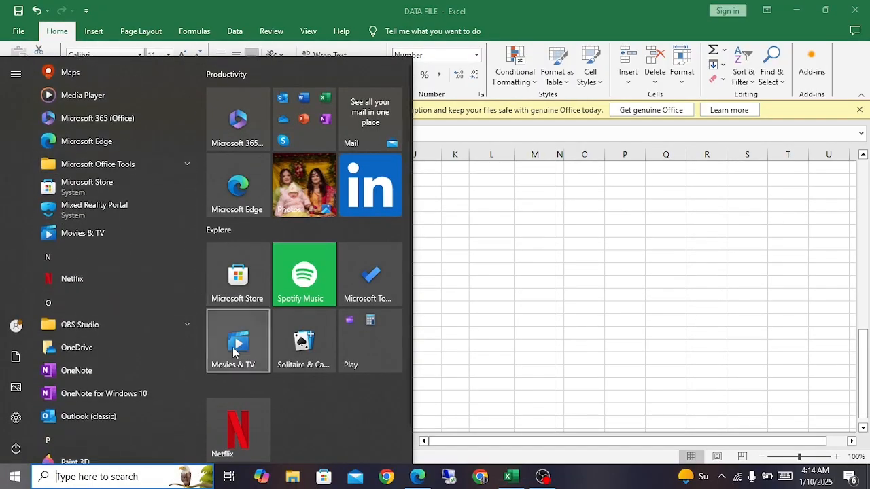
{"action": "scroll", "coordinate": [227, 336], "scroll_direction": "down", "scroll_amount": 1}
{"action": "scroll", "coordinate": [102, 358], "scroll_direction": "down", "scroll_amount": 8}
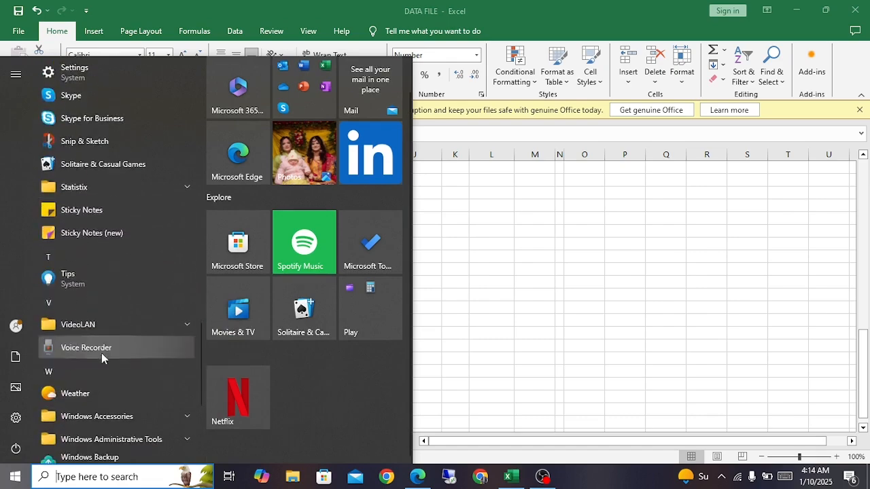
{"action": "left_click", "coordinate": [128, 188]}
{"action": "left_click", "coordinate": [126, 216]}
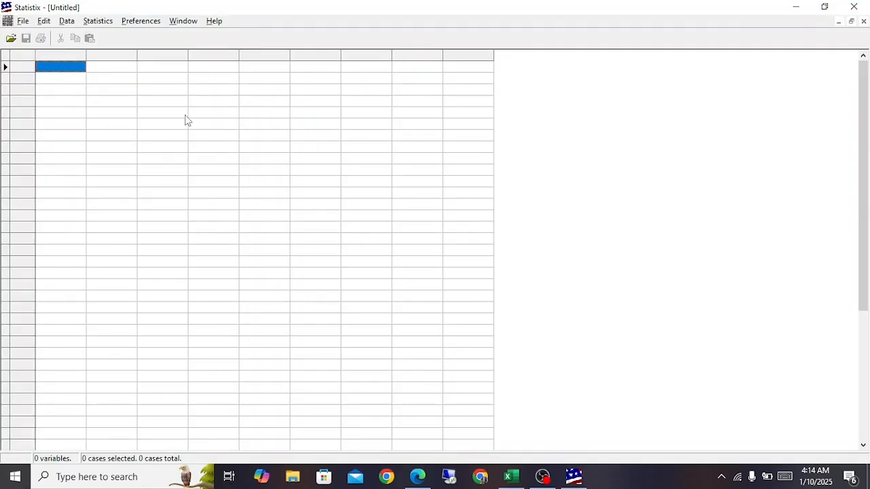
Step: Copy the treatment and moisture data in H35:I62 of Sheet1 from Excel into the empty Statistix data sheet
{"action": "left_click", "coordinate": [509, 482]}
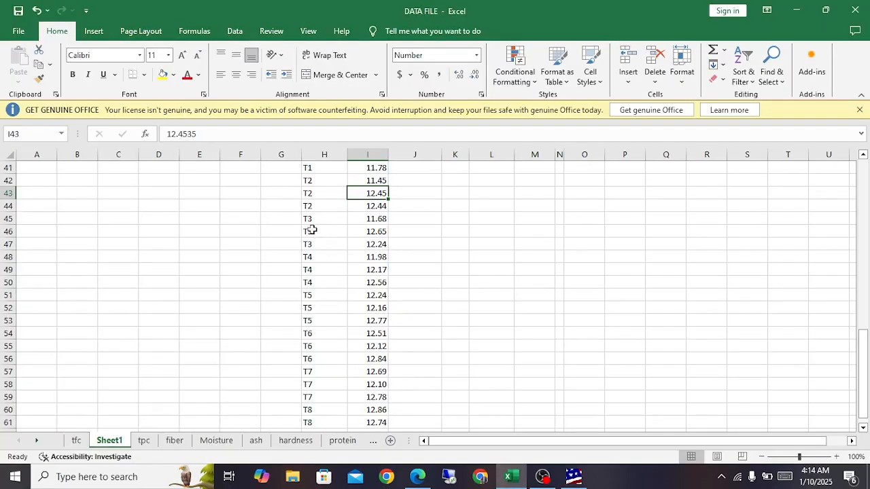
{"action": "left_click_drag", "start_coordinate": [315, 171], "coordinate": [381, 367]}
{"action": "scroll", "coordinate": [381, 367], "scroll_direction": "up", "scroll_amount": 2}
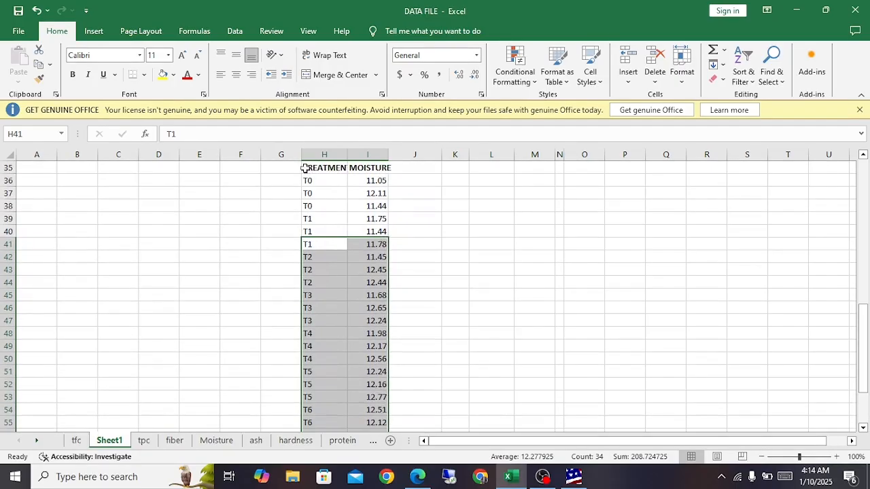
{"action": "left_click_drag", "start_coordinate": [308, 170], "coordinate": [372, 405]}
{"action": "key", "text": "ctrl+c"}
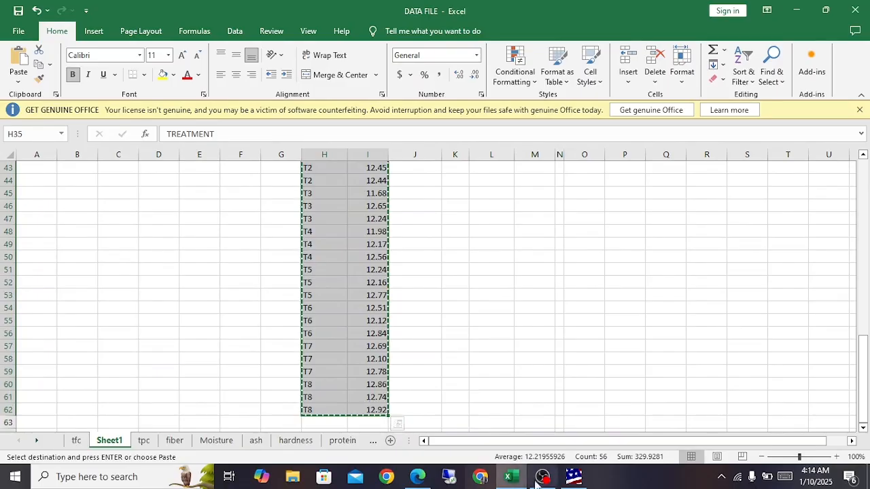
{"action": "left_click", "coordinate": [574, 476]}
{"action": "key", "text": "ctrl+v"}
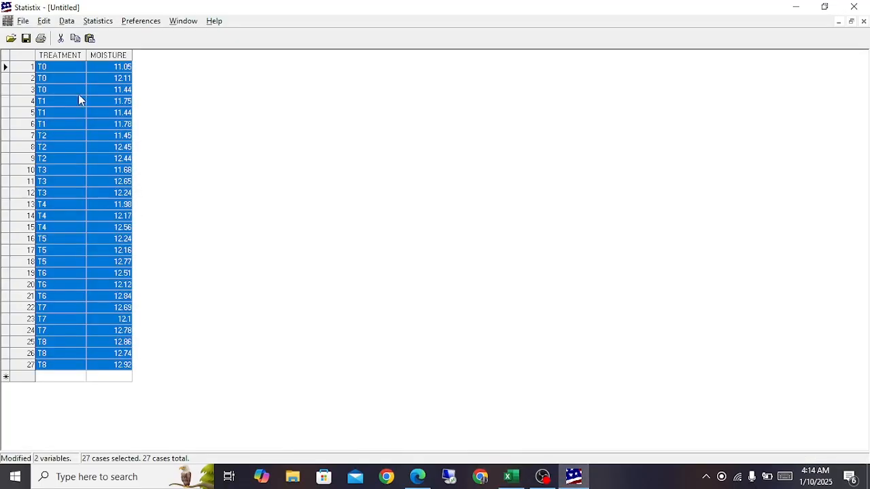
{"action": "left_click", "coordinate": [87, 194]}
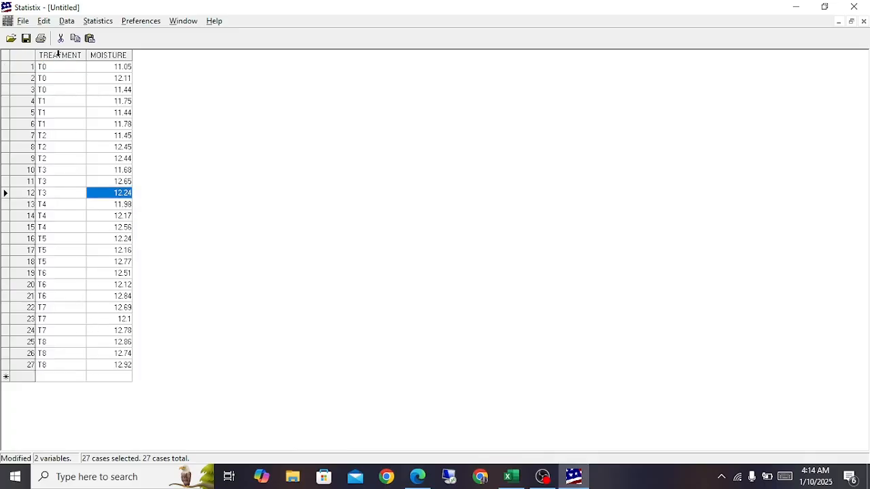
Step: Run a One-Way AOV using the categorical model, with MOISTURE as the dependent variable and TREATMENT as the categorical variable
{"action": "left_click", "coordinate": [89, 25]}
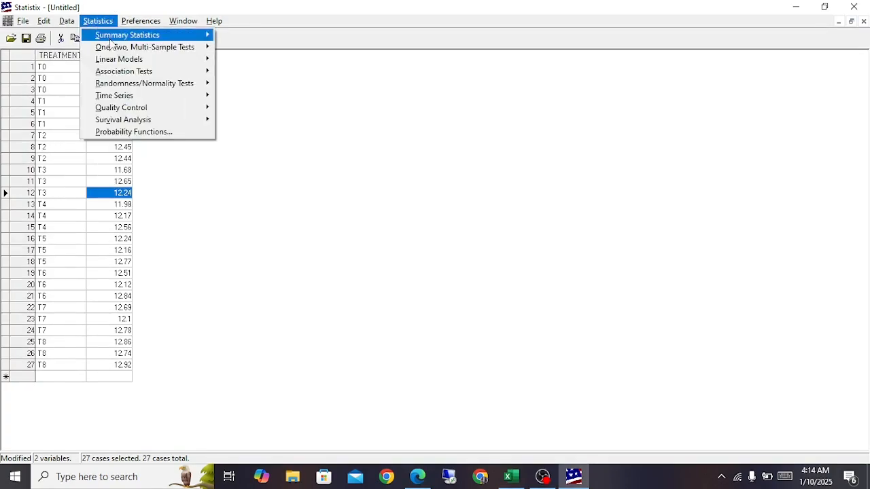
{"action": "mouse_move", "coordinate": [123, 59]}
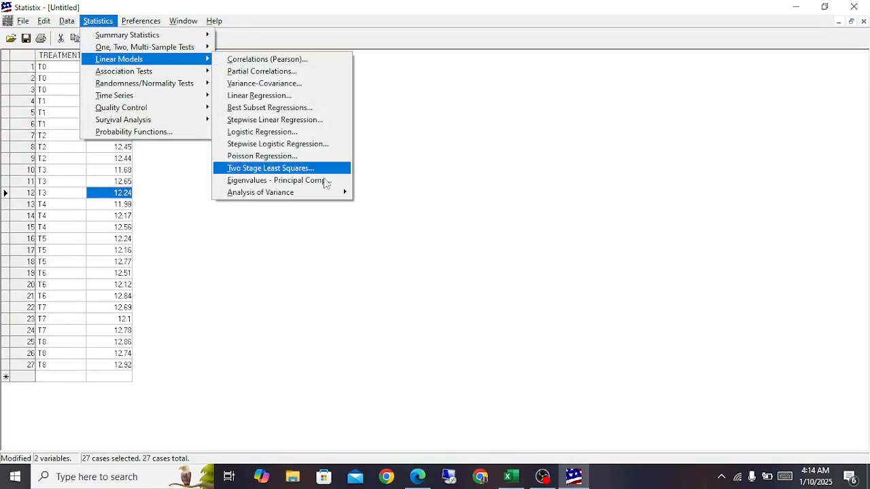
{"action": "mouse_move", "coordinate": [328, 196]}
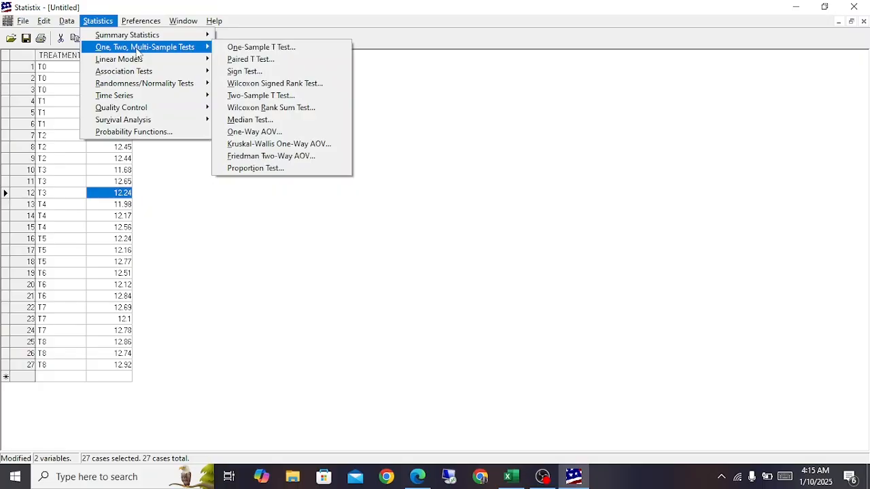
{"action": "left_click", "coordinate": [250, 134]}
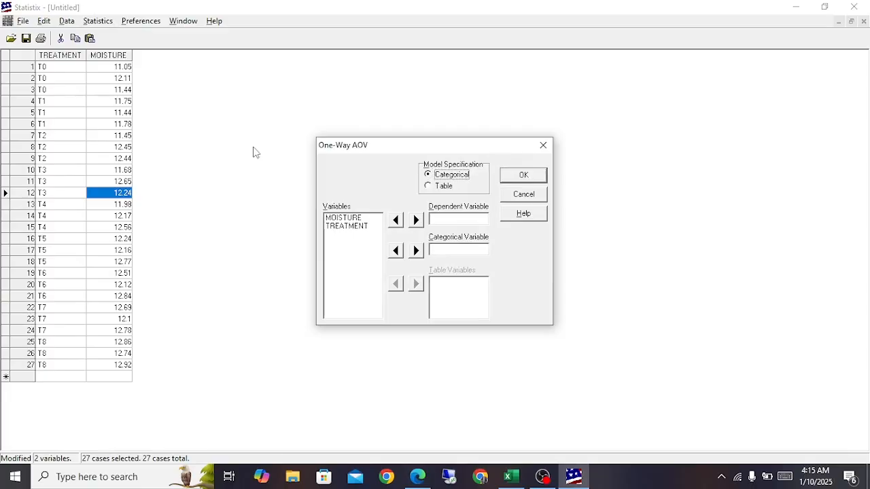
{"action": "left_click", "coordinate": [362, 227]}
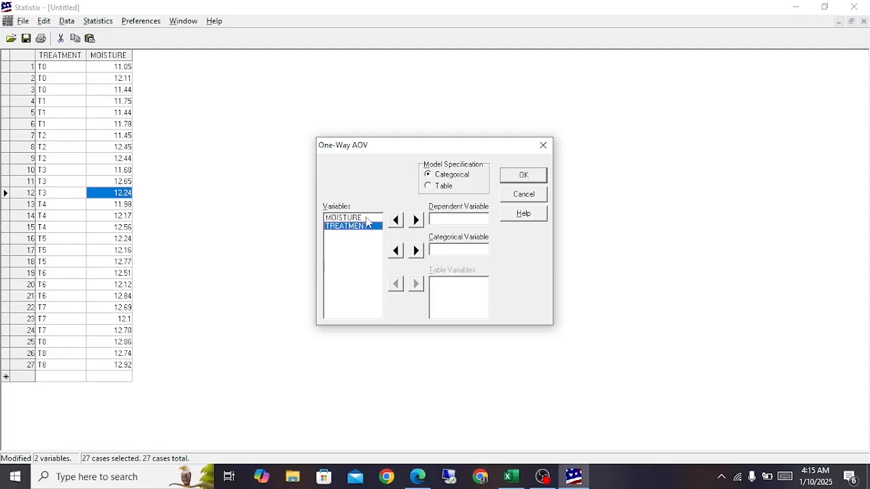
{"action": "left_click", "coordinate": [353, 217]}
{"action": "left_click", "coordinate": [416, 219]}
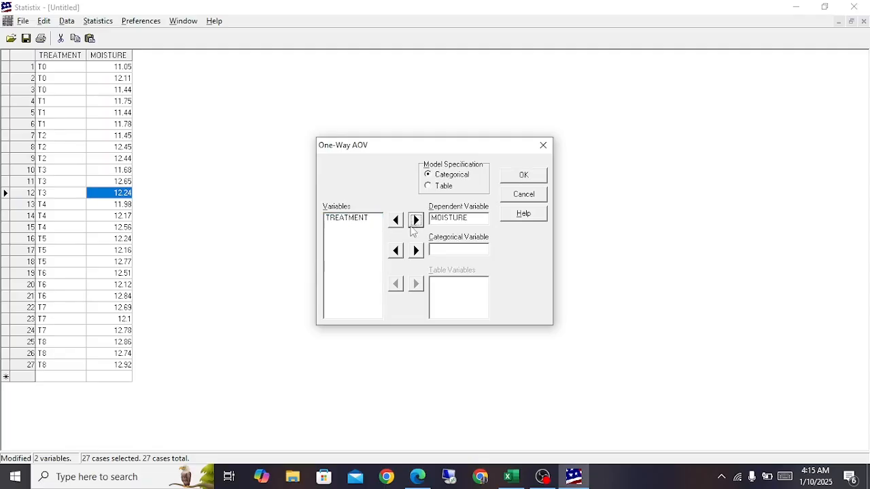
{"action": "left_click", "coordinate": [350, 219]}
{"action": "left_click", "coordinate": [416, 251]}
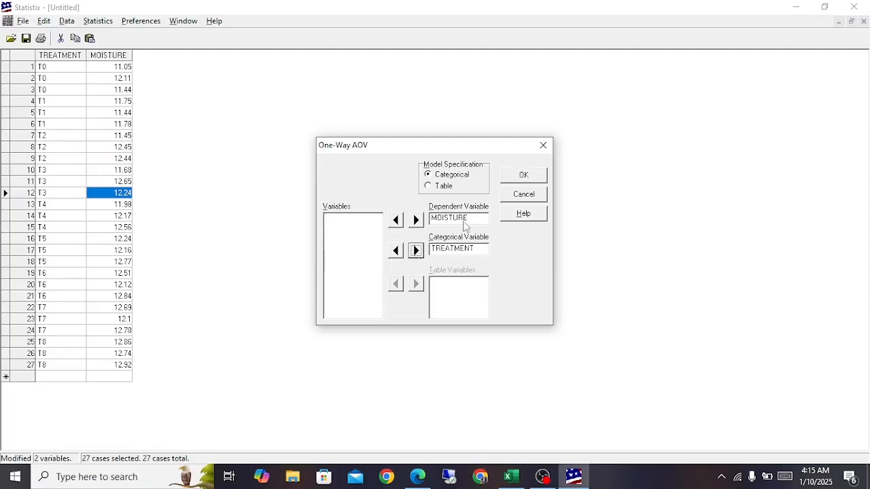
{"action": "left_click", "coordinate": [523, 178]}
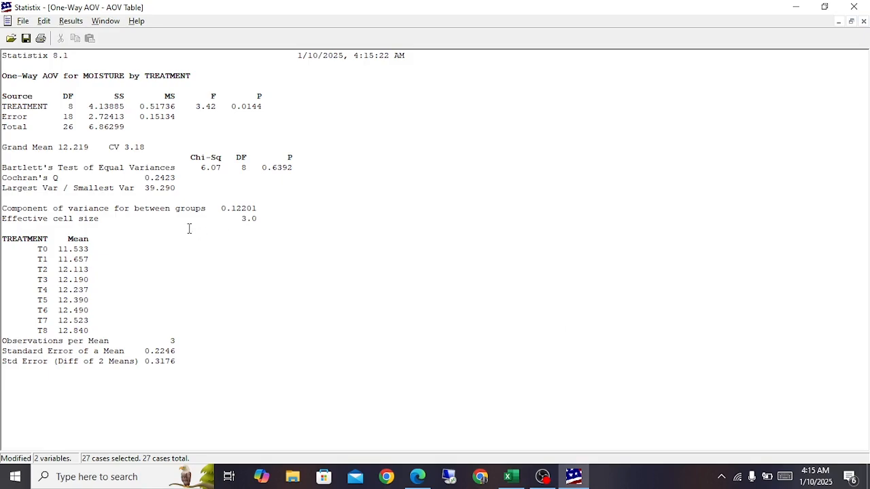
Step: Display the AOV table and examine its source, DF, SS, MS, F and P values plus the grand mean and CV
{"action": "left_click", "coordinate": [71, 21]}
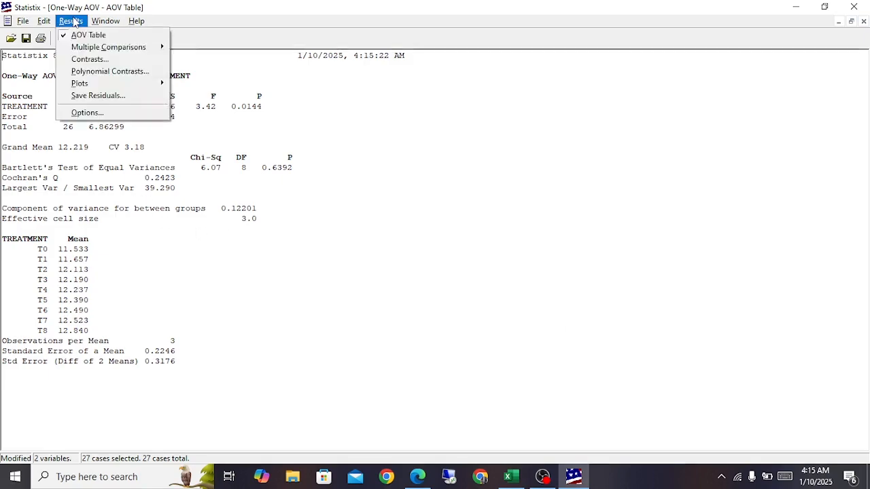
{"action": "left_click", "coordinate": [80, 35]}
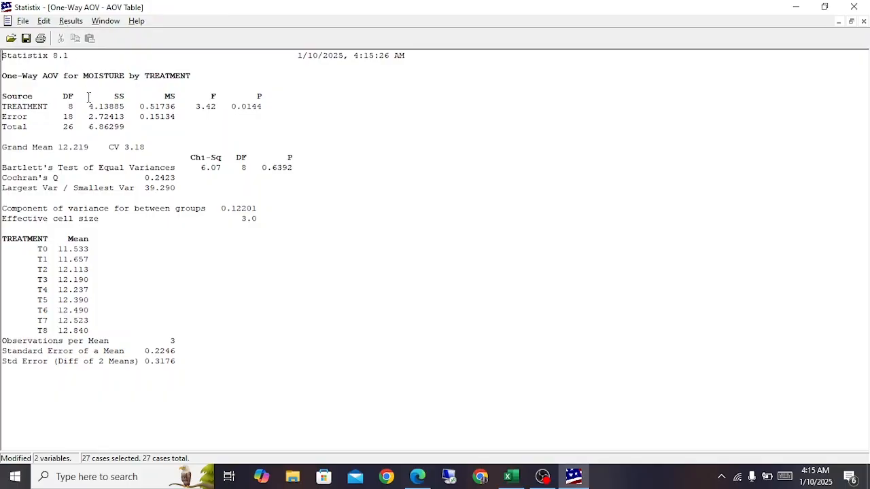
{"action": "left_click", "coordinate": [3, 97]}
{"action": "left_click_drag", "start_coordinate": [4, 97], "coordinate": [136, 135]}
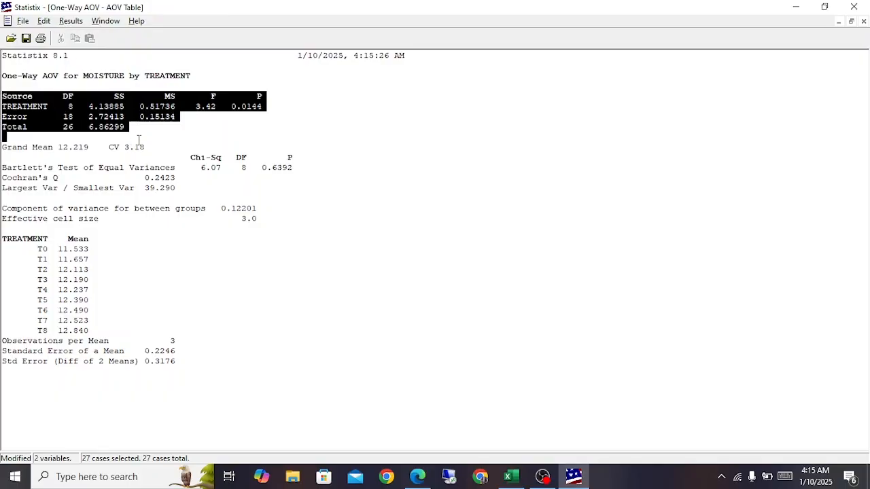
{"action": "left_click", "coordinate": [127, 135]}
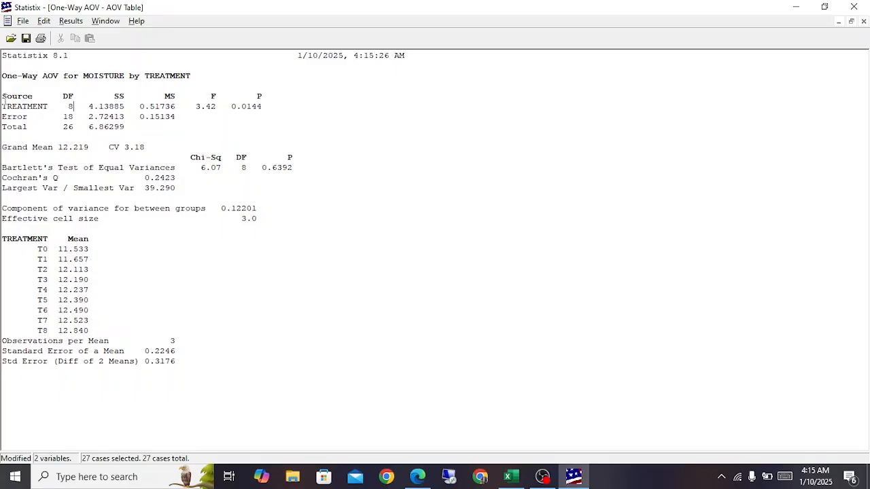
{"action": "left_click_drag", "start_coordinate": [2, 100], "coordinate": [126, 128]}
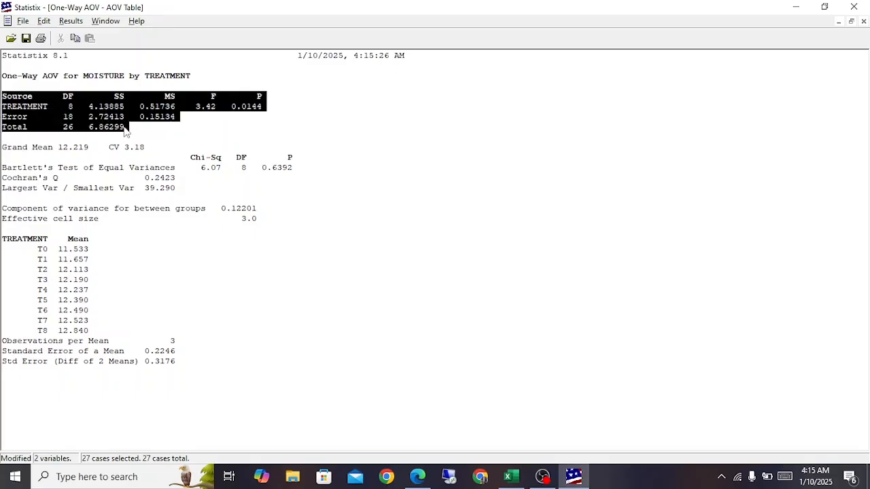
{"action": "left_click_drag", "start_coordinate": [33, 152], "coordinate": [146, 157]}
{"action": "left_click", "coordinate": [115, 149]}
{"action": "left_click", "coordinate": [145, 151]}
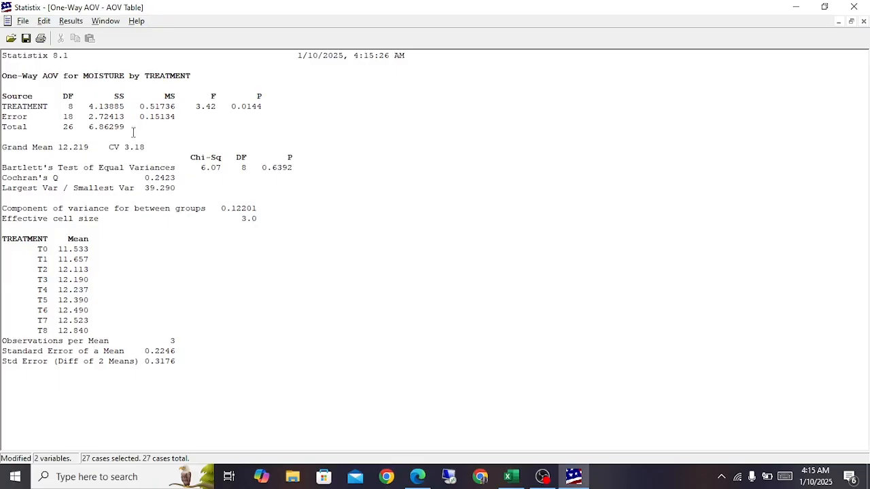
{"action": "left_click_drag", "start_coordinate": [125, 128], "coordinate": [8, 95]}
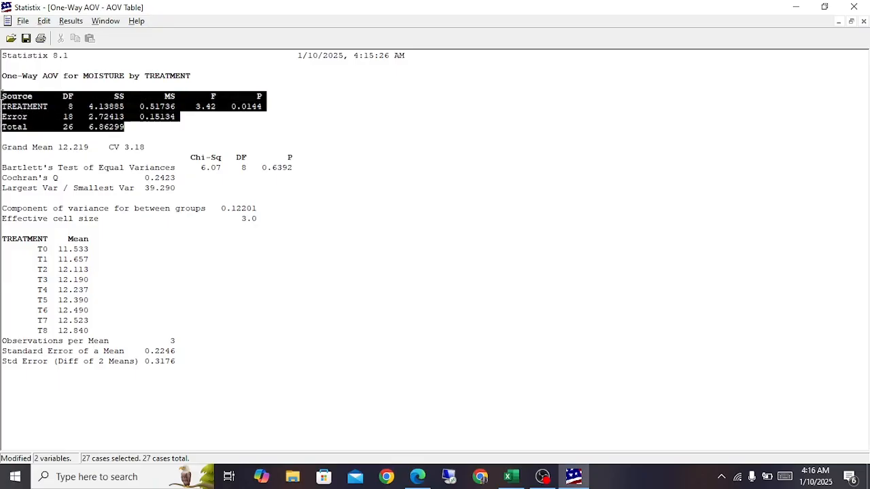
{"action": "left_click", "coordinate": [34, 109]}
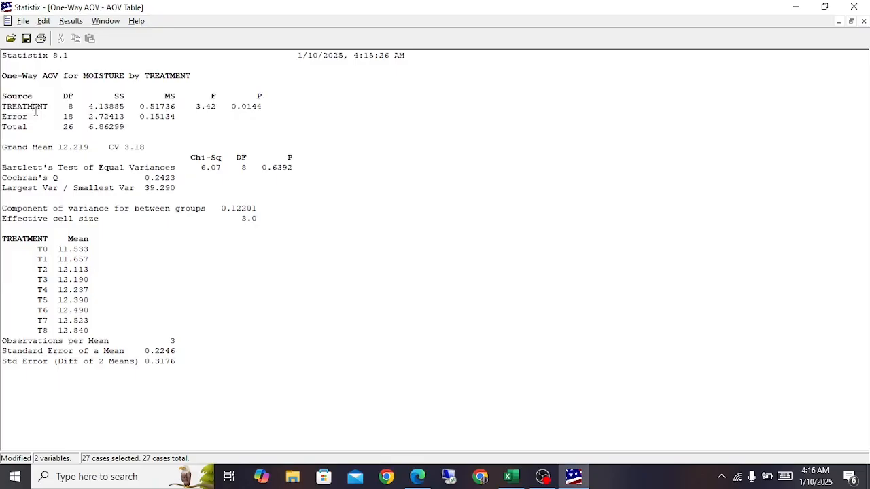
Step: Run all-pairwise comparisons of the treatment means with Tukey HSD, alpha 0.05 and the homogeneous groups report format
{"action": "left_click", "coordinate": [79, 23]}
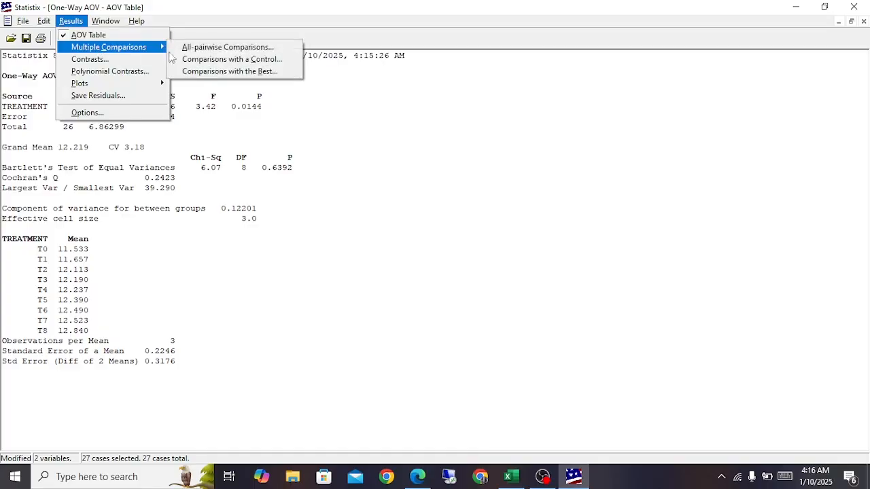
{"action": "left_click", "coordinate": [67, 22]}
{"action": "left_click", "coordinate": [66, 22]}
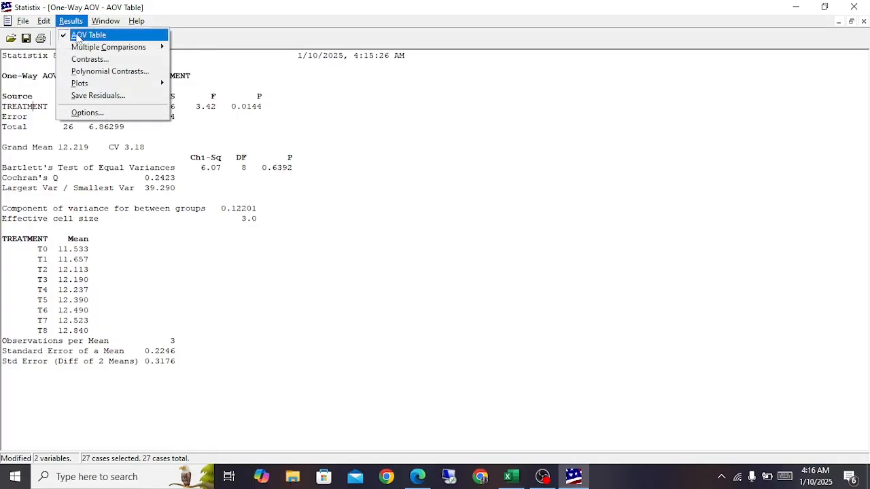
{"action": "mouse_move", "coordinate": [132, 46]}
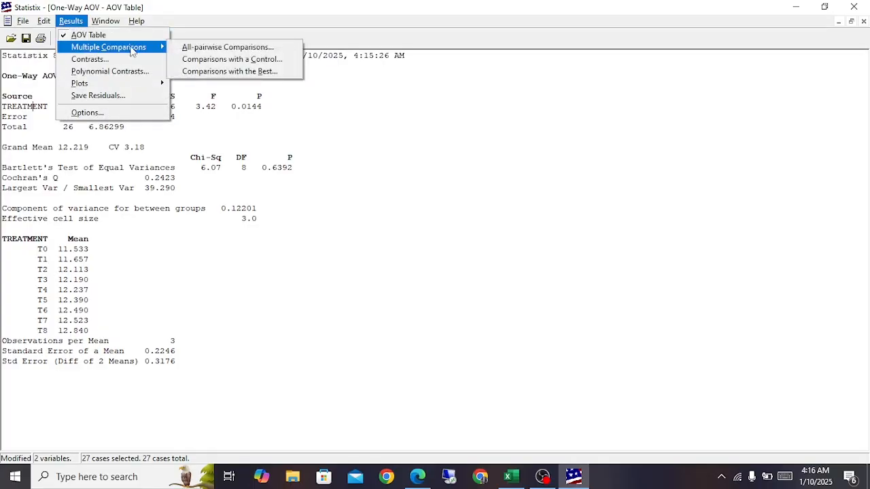
{"action": "left_click", "coordinate": [198, 48]}
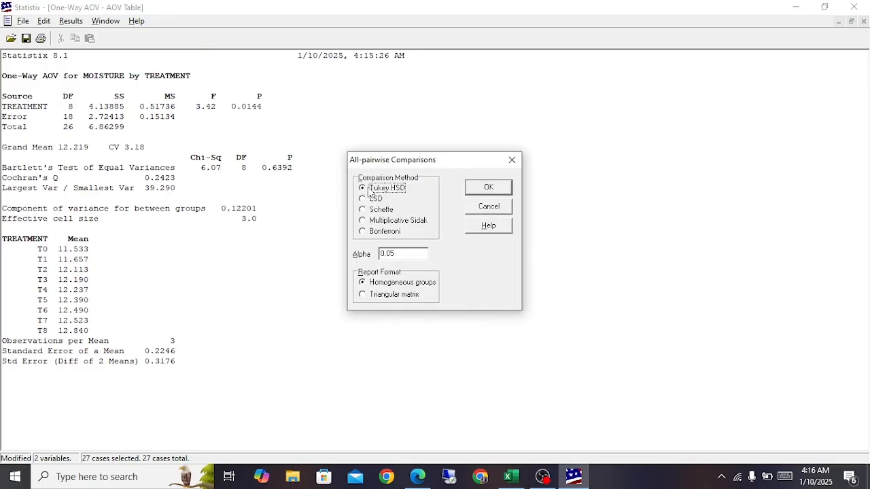
{"action": "left_click", "coordinate": [482, 192]}
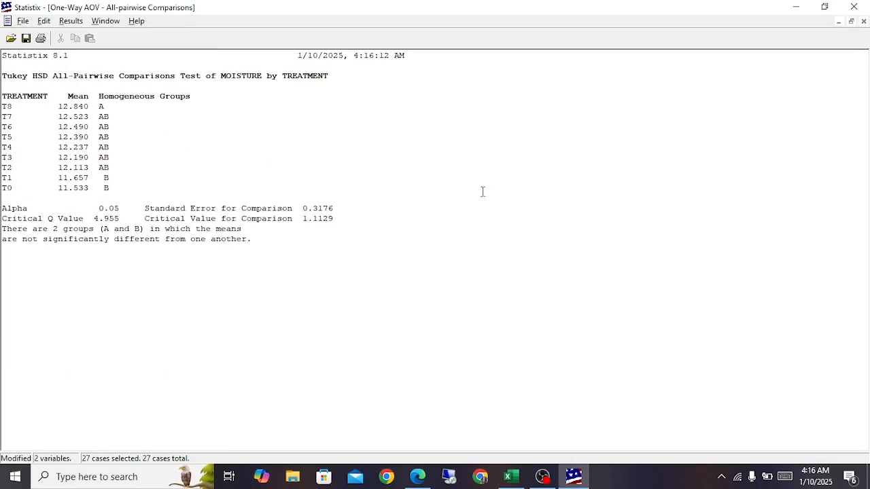
Step: Examine the homogeneous group letters of the treatments, and close the comparison results to return to the data sheet
{"action": "left_click_drag", "start_coordinate": [99, 109], "coordinate": [109, 187]}
{"action": "left_click", "coordinate": [109, 188]}
{"action": "left_click", "coordinate": [864, 21]}
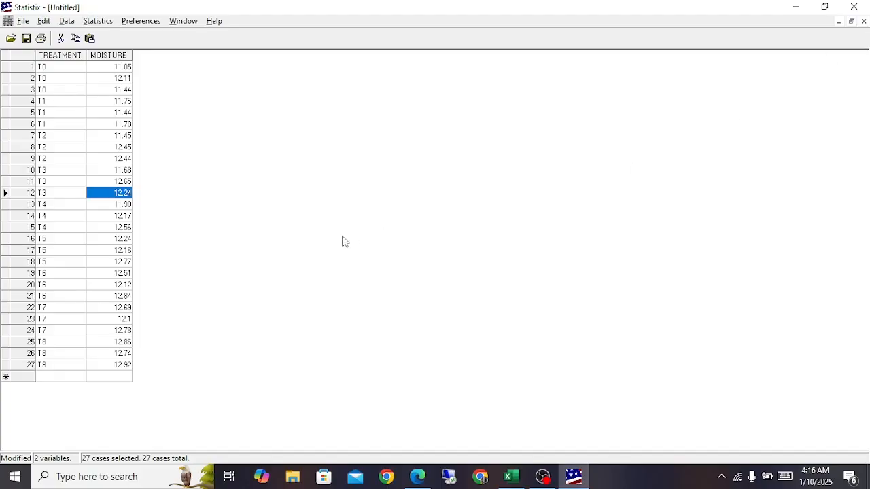
Step: Rerun the One-Way AOV of MOISTURE by TREATMENT and highlight the source-of-variation table in its report
{"action": "left_click", "coordinate": [80, 205]}
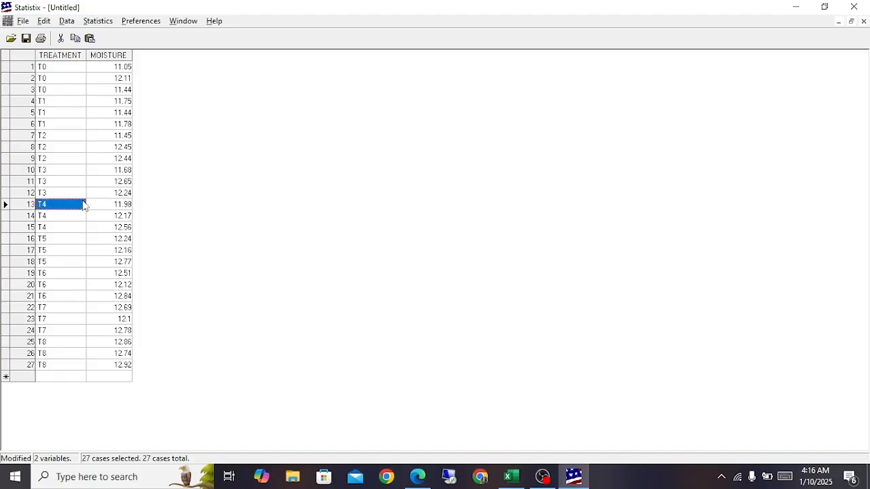
{"action": "left_click", "coordinate": [97, 21]}
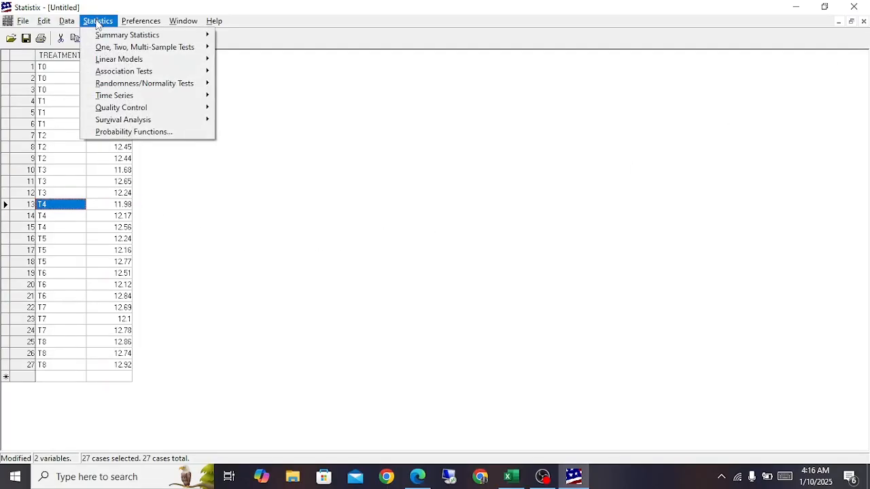
{"action": "mouse_move", "coordinate": [140, 49]}
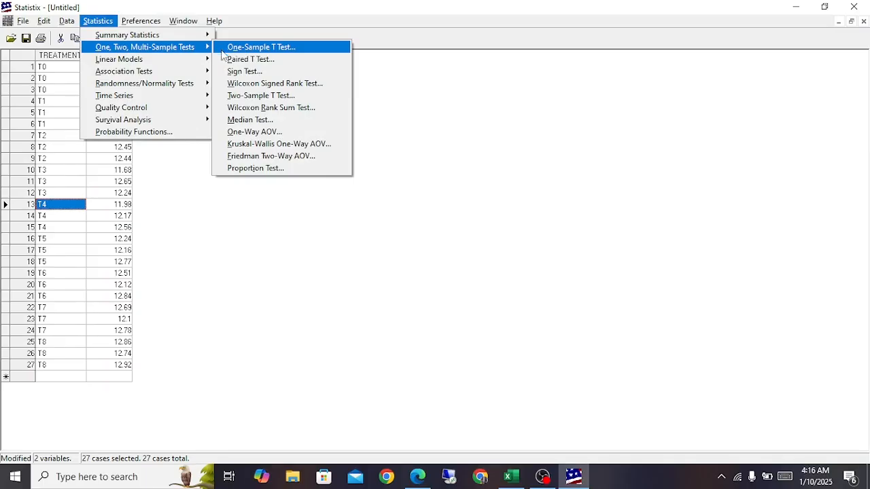
{"action": "left_click", "coordinate": [261, 136]}
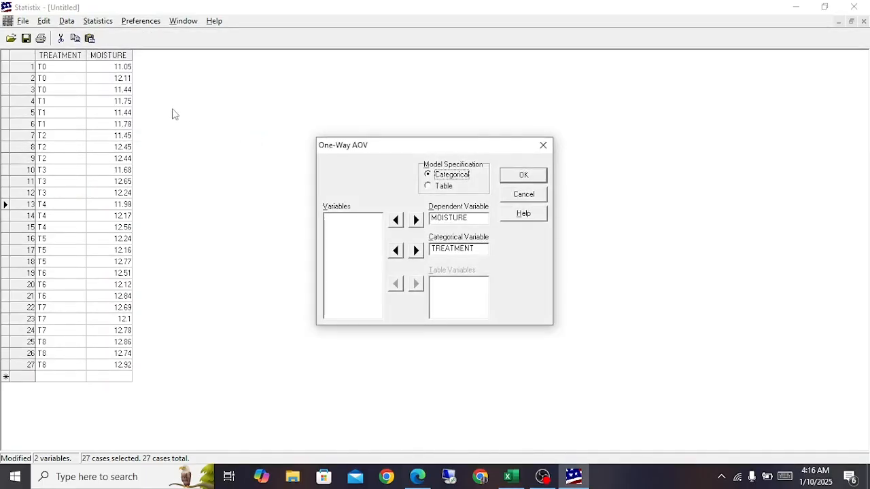
{"action": "double_click", "coordinate": [453, 221]}
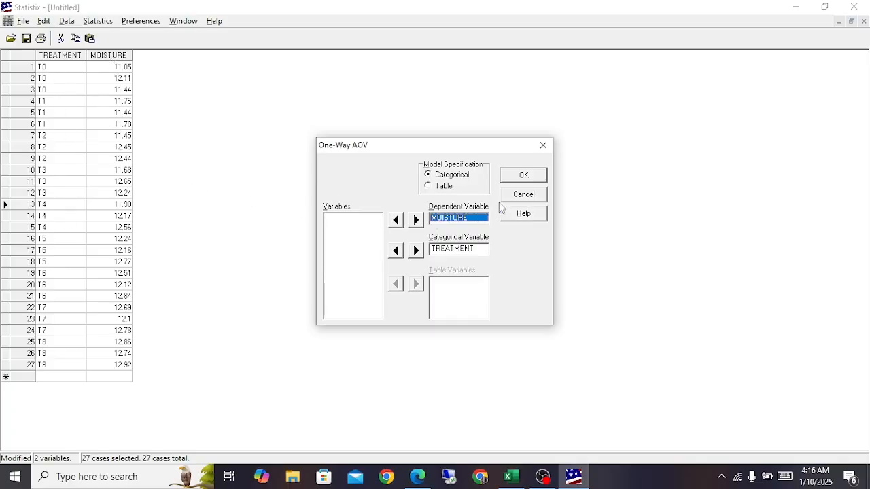
{"action": "left_click", "coordinate": [464, 251]}
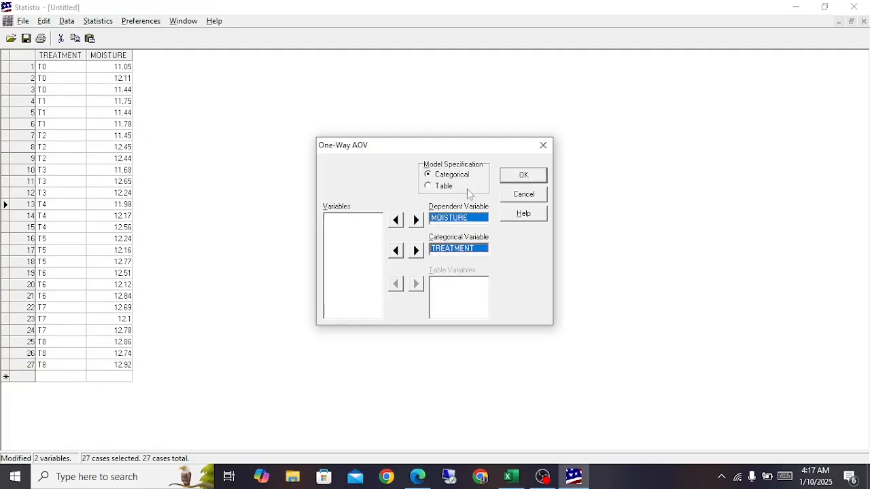
{"action": "left_click", "coordinate": [509, 175]}
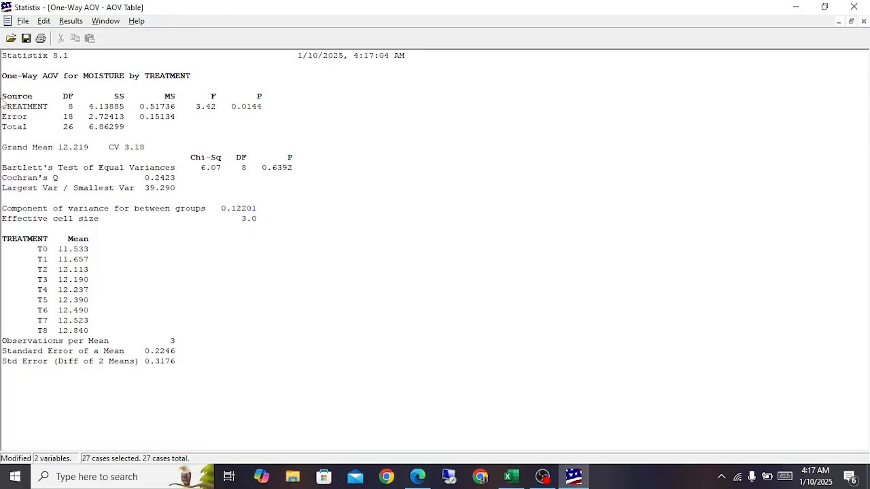
{"action": "left_click_drag", "start_coordinate": [129, 129], "coordinate": [2, 96]}
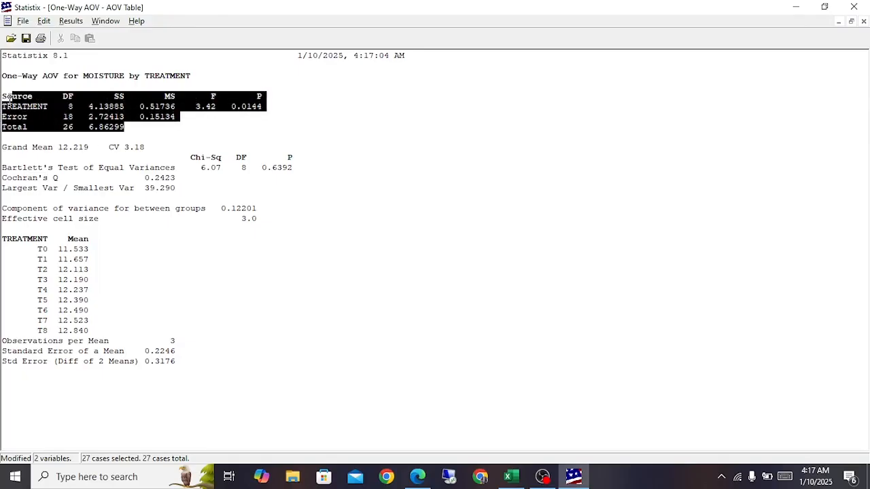
Step: Run all-pairwise comparisons of MOISTURE by TREATMENT with Tukey HSD, alpha 0.05 and homogeneous groups format
{"action": "left_click", "coordinate": [72, 22]}
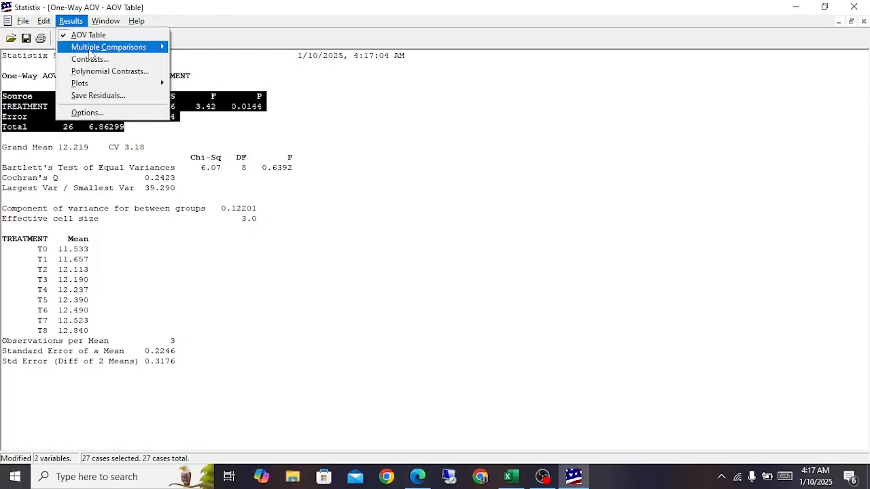
{"action": "mouse_move", "coordinate": [90, 49]}
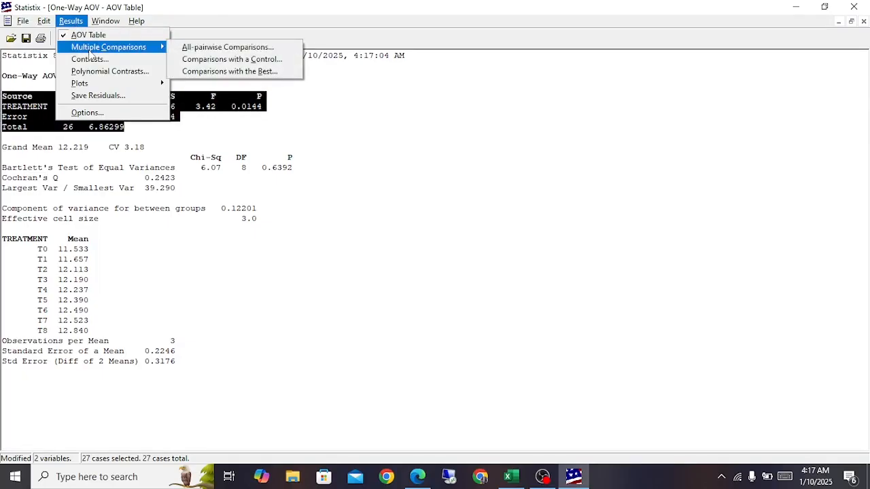
{"action": "left_click", "coordinate": [202, 49]}
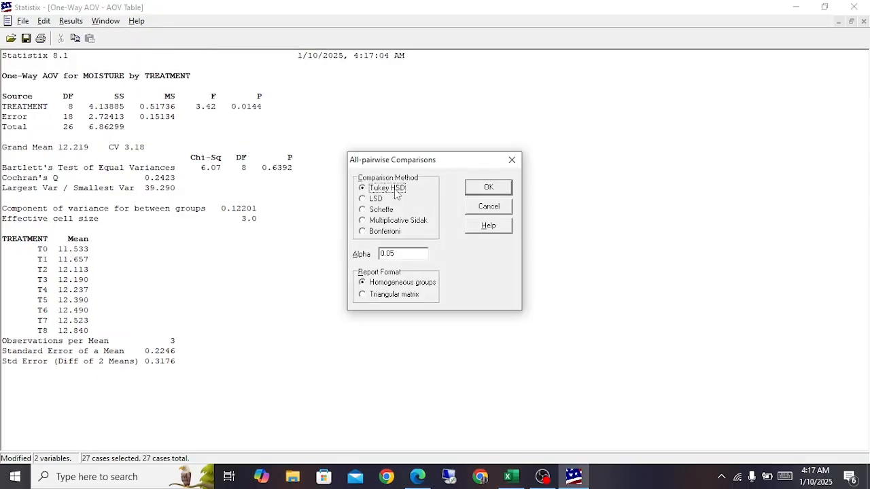
{"action": "left_click", "coordinate": [488, 188]}
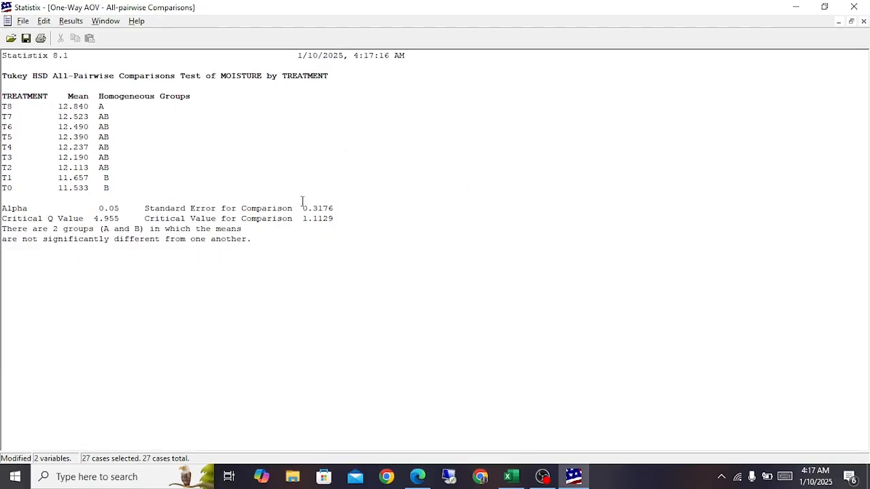
Step: Highlight the homogeneous group letters from T8 to T0, and return to the AOV table report
{"action": "left_click_drag", "start_coordinate": [100, 102], "coordinate": [113, 189]}
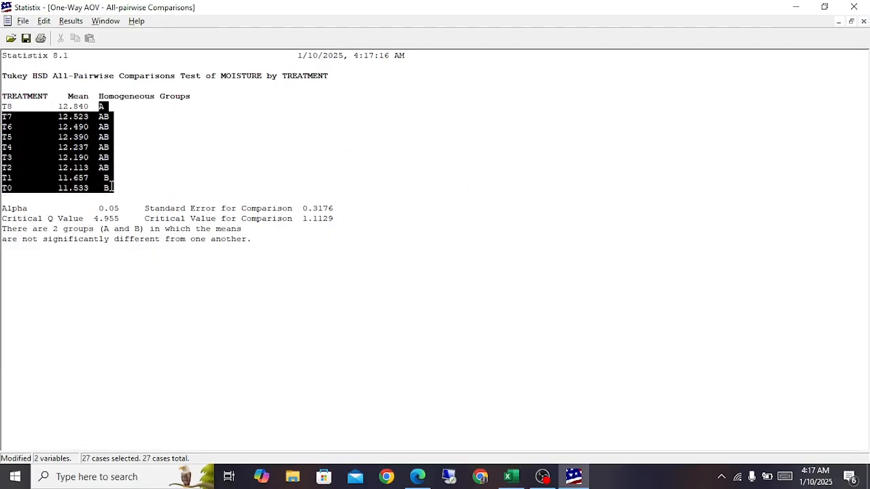
{"action": "left_click", "coordinate": [76, 21]}
{"action": "left_click", "coordinate": [82, 35]}
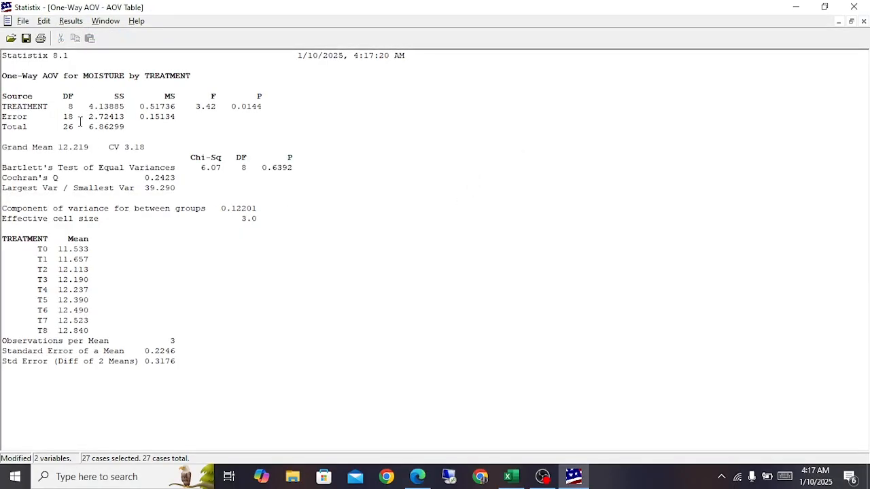
Step: Switch to the DATA FILE workbook in Excel and select empty cell H20 below the mean-values table on the Moisture sheet
{"action": "left_click", "coordinate": [507, 476]}
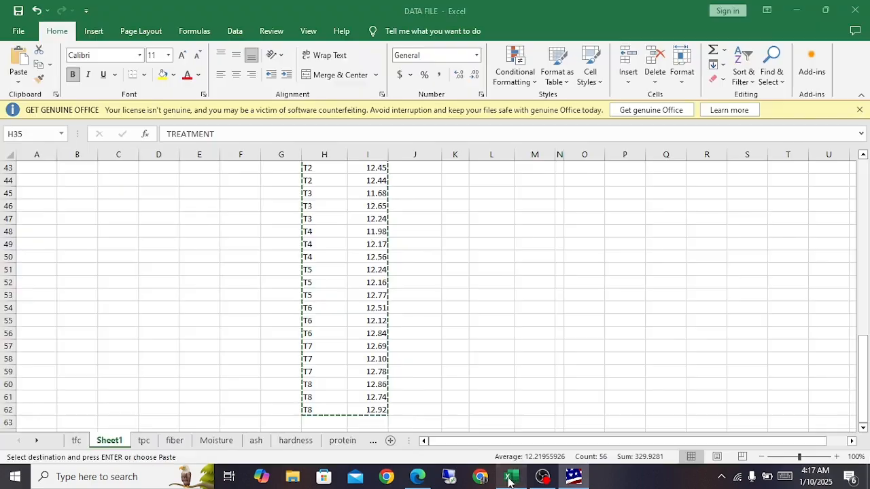
{"action": "left_click", "coordinate": [143, 440]}
{"action": "left_click", "coordinate": [175, 440]}
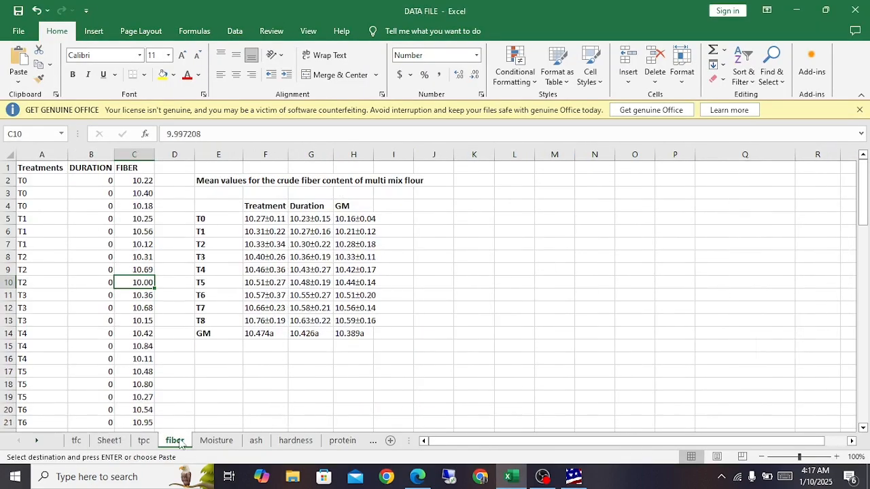
{"action": "left_click", "coordinate": [217, 441]}
{"action": "left_click", "coordinate": [255, 440]}
{"action": "left_click", "coordinate": [303, 440]}
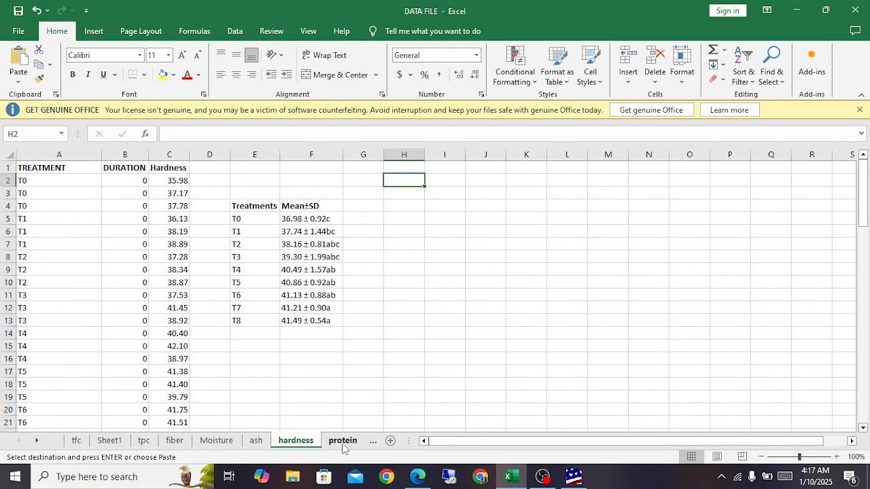
{"action": "left_click", "coordinate": [338, 441]}
{"action": "left_click", "coordinate": [183, 440]}
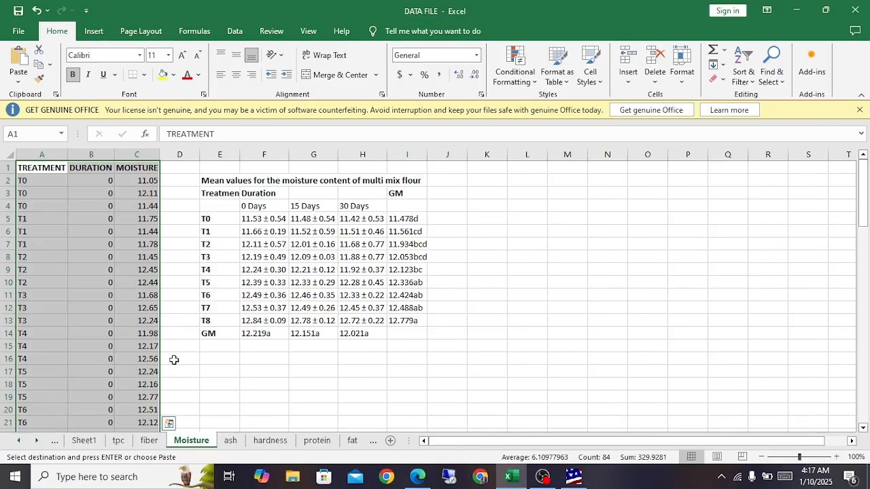
{"action": "scroll", "coordinate": [174, 359], "scroll_direction": "down", "scroll_amount": 5}
{"action": "scroll", "coordinate": [174, 359], "scroll_direction": "down", "scroll_amount": 9}
{"action": "scroll", "coordinate": [173, 358], "scroll_direction": "up", "scroll_amount": 14}
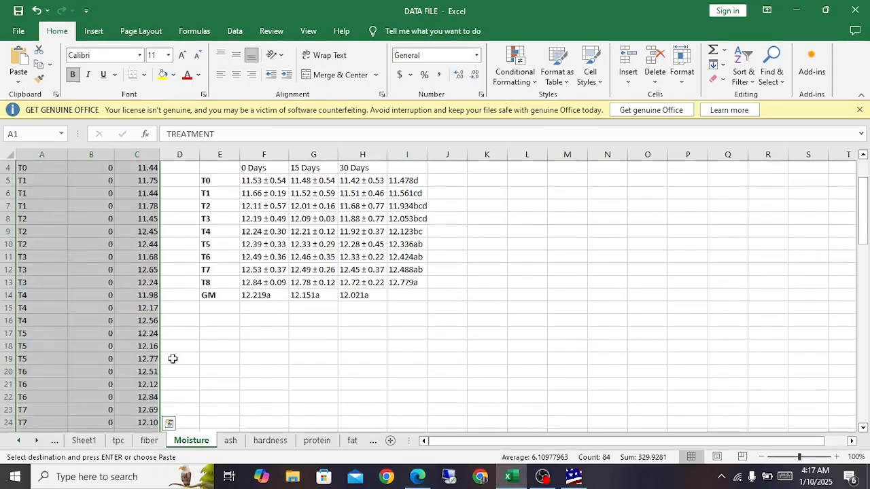
{"action": "scroll", "coordinate": [173, 358], "scroll_direction": "down", "scroll_amount": 4}
{"action": "left_click", "coordinate": [362, 257]}
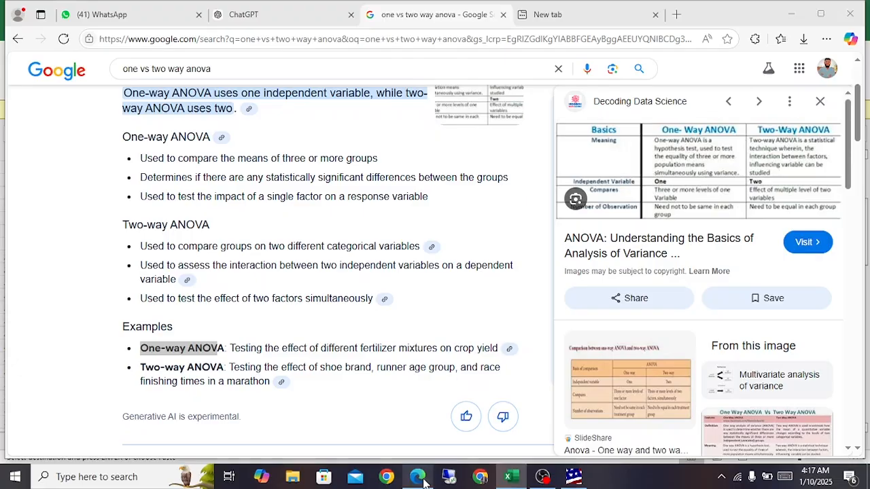
{"action": "left_click", "coordinate": [420, 480]}
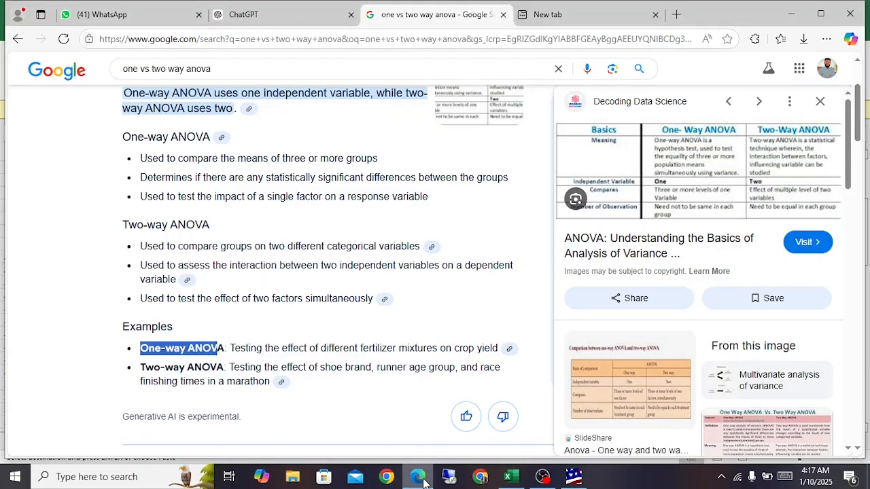
{"action": "left_click", "coordinate": [423, 482]}
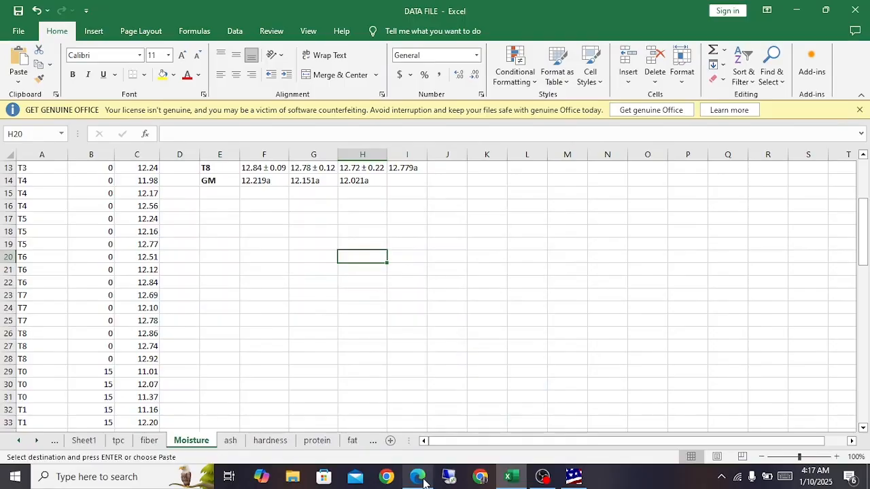
Step: Copy the source-of-variation table from the Statistix AOV report and paste it at cell H20 of the Excel Moisture sheet
{"action": "left_click", "coordinate": [573, 476]}
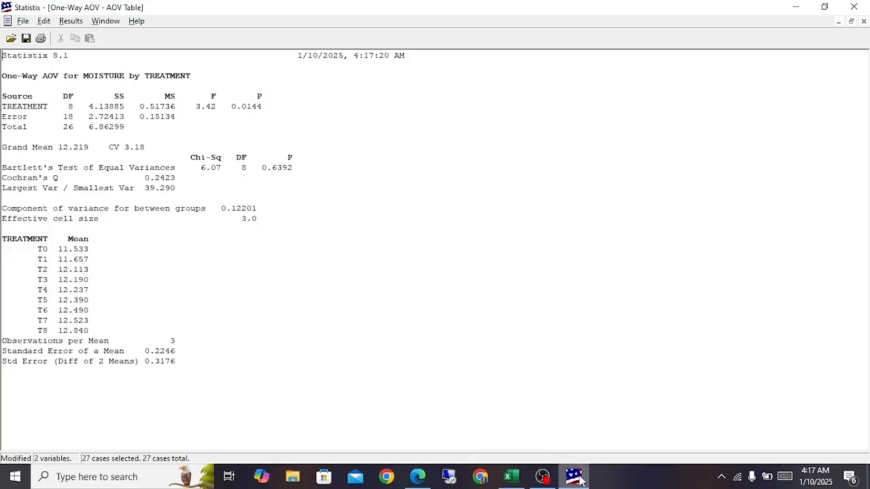
{"action": "left_click_drag", "start_coordinate": [4, 96], "coordinate": [130, 123]}
{"action": "key", "text": "ctrl+c"}
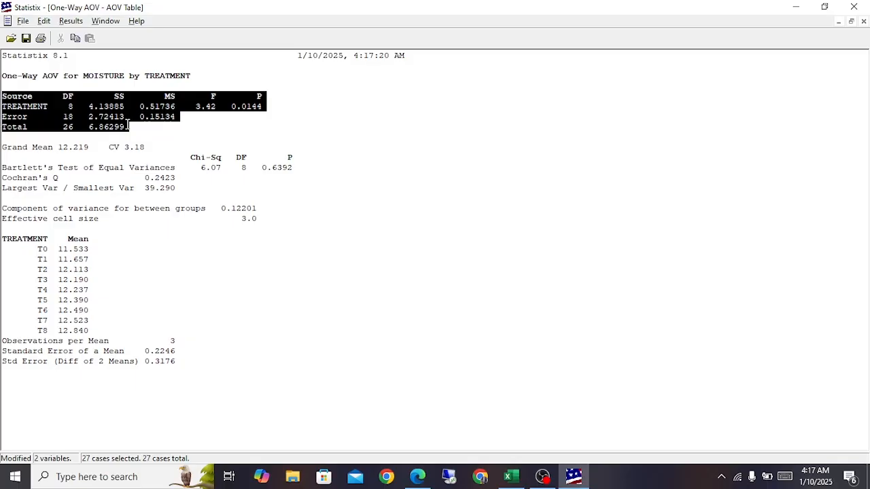
{"action": "key", "text": "alt+Tab"}
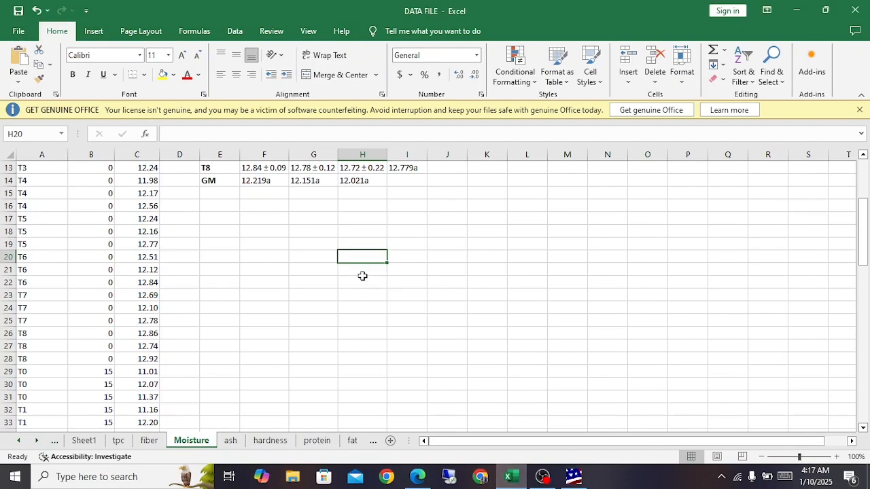
{"action": "key", "text": "ctrl+v"}
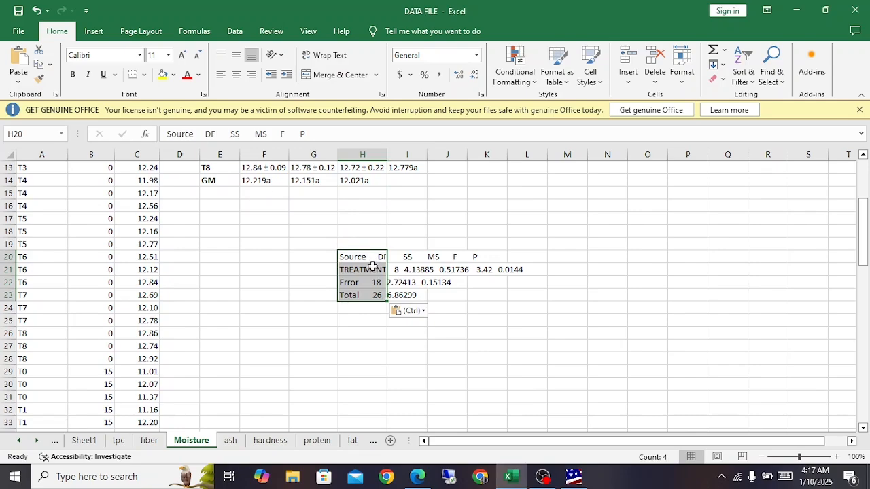
{"action": "left_click", "coordinate": [344, 259]}
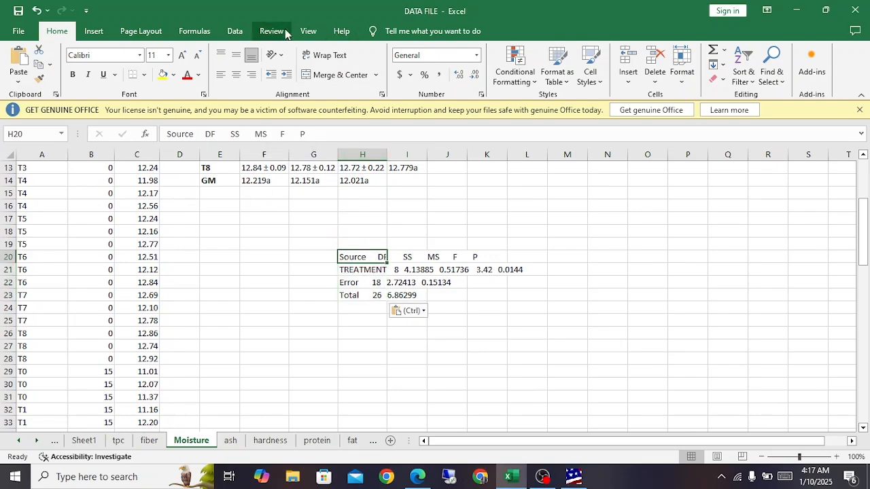
{"action": "left_click", "coordinate": [234, 32]}
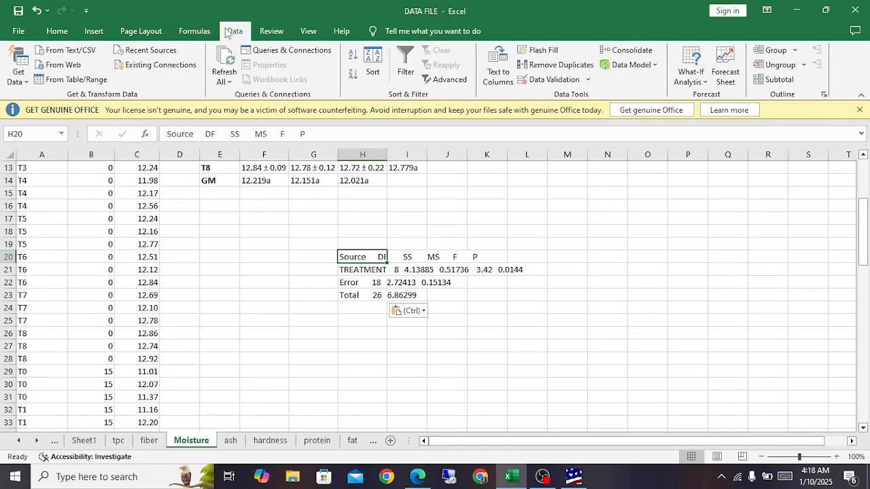
{"action": "left_click", "coordinate": [498, 68]}
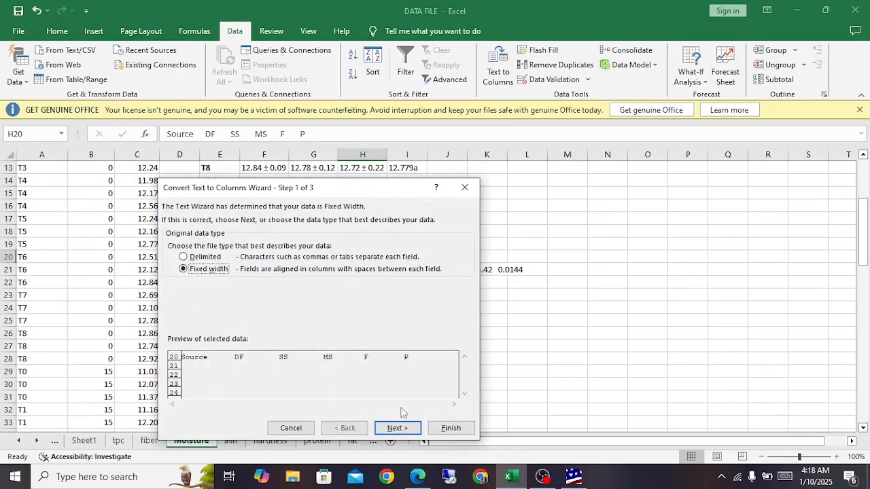
{"action": "left_click", "coordinate": [398, 429]}
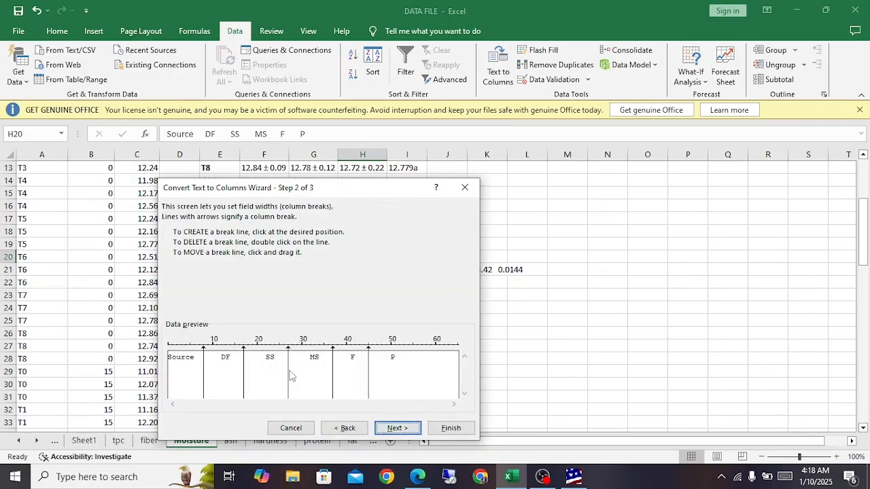
{"action": "left_click", "coordinate": [465, 187]}
Step: Split the pasted AOV table in H20:H23 into columns with Text to Columns, using fixed width and General format
{"action": "left_click_drag", "start_coordinate": [370, 259], "coordinate": [368, 296]}
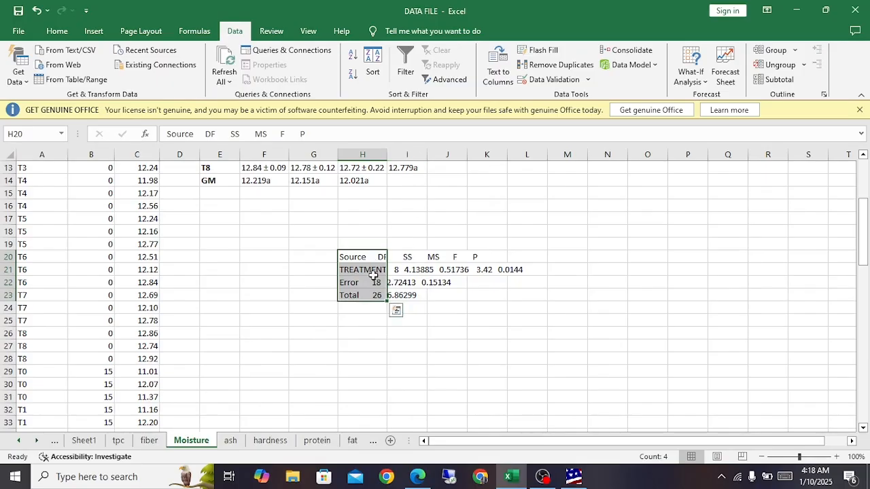
{"action": "left_click", "coordinate": [501, 73]}
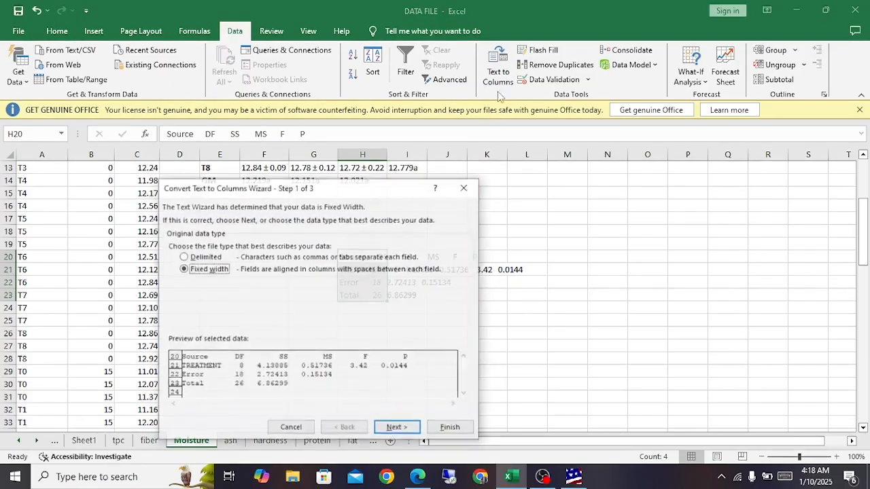
{"action": "left_click", "coordinate": [397, 427]}
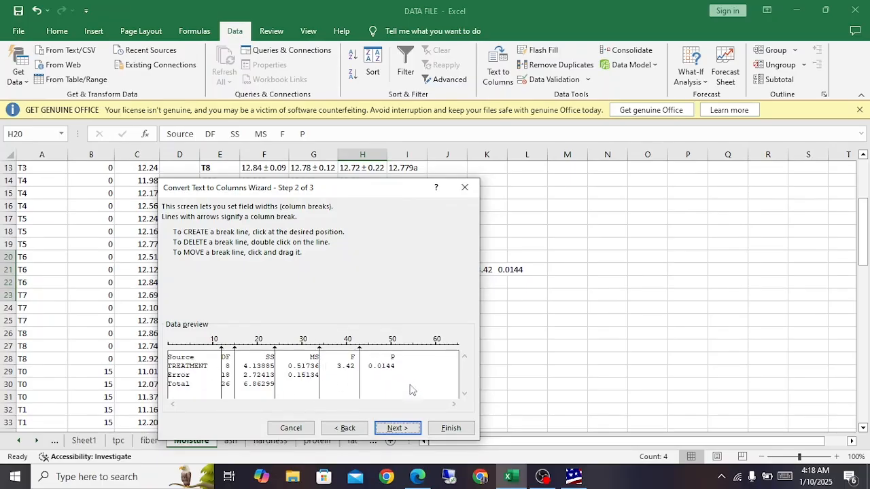
{"action": "left_click", "coordinate": [399, 428]}
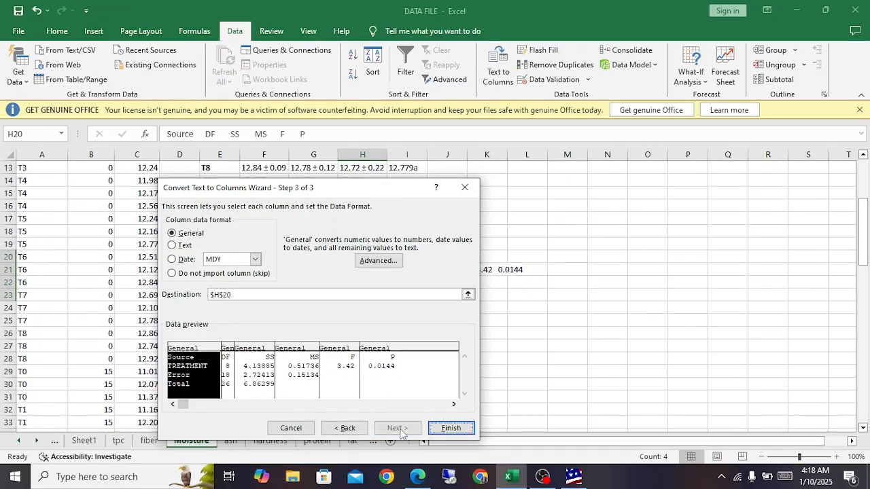
{"action": "left_click", "coordinate": [450, 428]}
Step: Examine the Source, DF, SS, MS, F and P headers and the TREATMENT row values of the split AOV table
{"action": "left_click", "coordinate": [367, 257]}
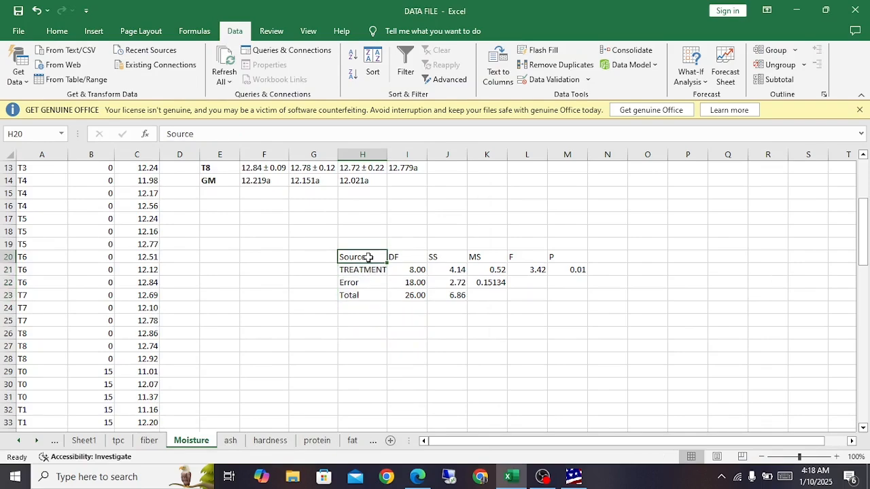
{"action": "left_click", "coordinate": [412, 262]}
{"action": "left_click", "coordinate": [443, 258]}
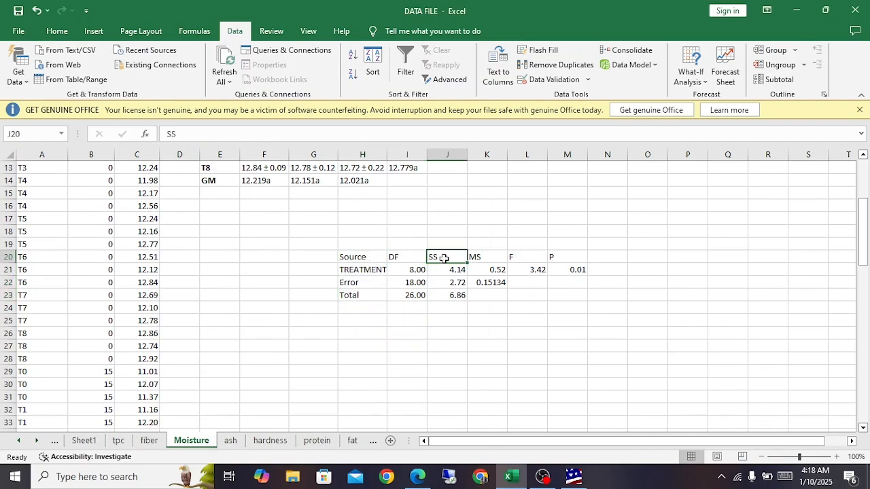
{"action": "left_click", "coordinate": [484, 262]}
{"action": "left_click", "coordinate": [522, 259]}
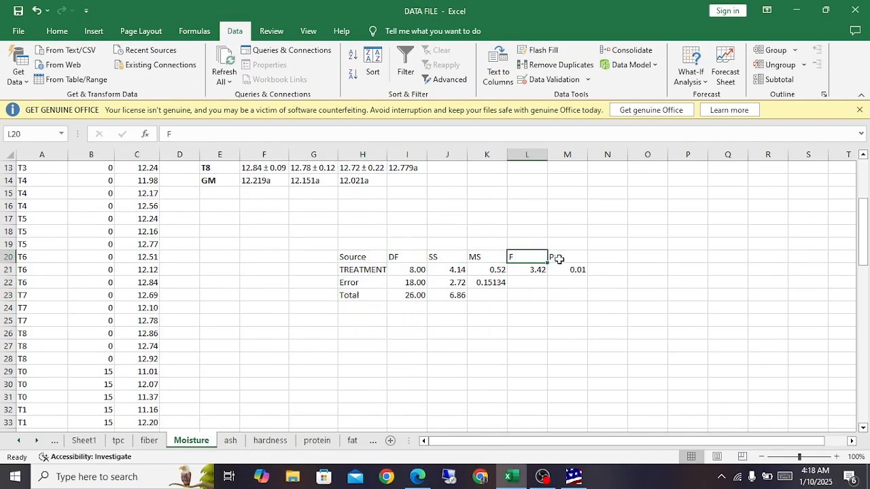
{"action": "left_click", "coordinate": [559, 259]}
{"action": "left_click", "coordinate": [563, 273]}
{"action": "left_click", "coordinate": [523, 271]}
{"action": "left_click", "coordinate": [481, 270]}
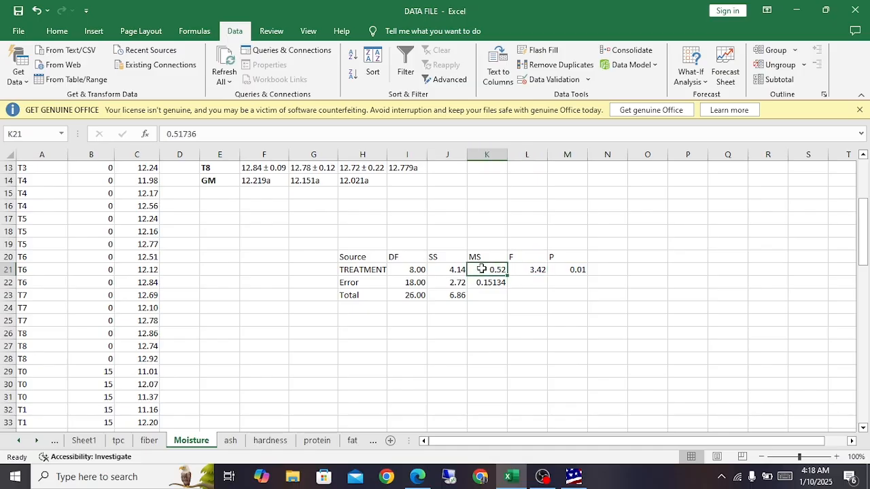
{"action": "left_click", "coordinate": [442, 270]}
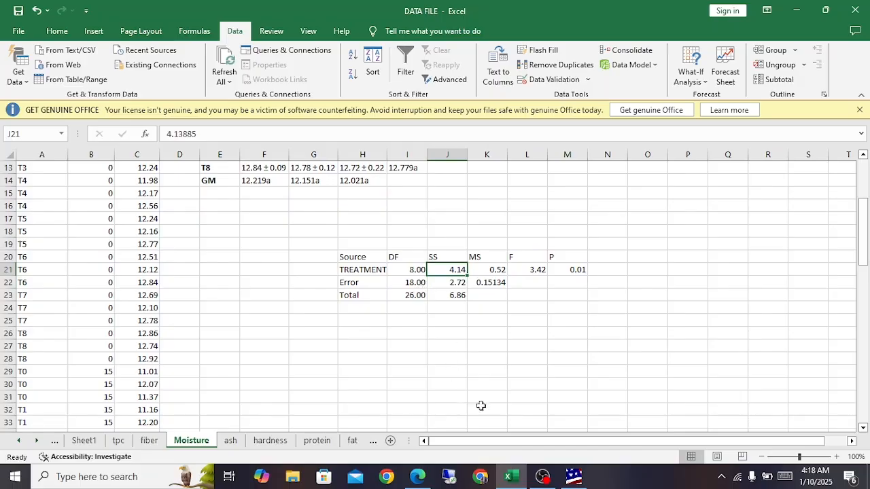
Step: Examine the TREATMENT, DURATION and MOISTURE data across the 0, 15 and 30 day durations on the Moisture sheet
{"action": "mouse_move", "coordinate": [542, 477]}
{"action": "scroll", "coordinate": [250, 342], "scroll_direction": "down", "scroll_amount": 5}
{"action": "scroll", "coordinate": [250, 343], "scroll_direction": "down", "scroll_amount": 10}
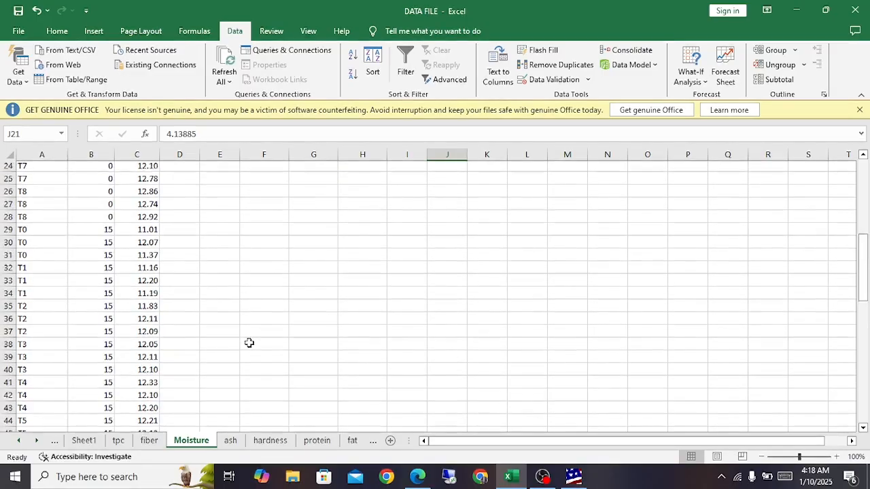
{"action": "scroll", "coordinate": [250, 342], "scroll_direction": "up", "scroll_amount": 19}
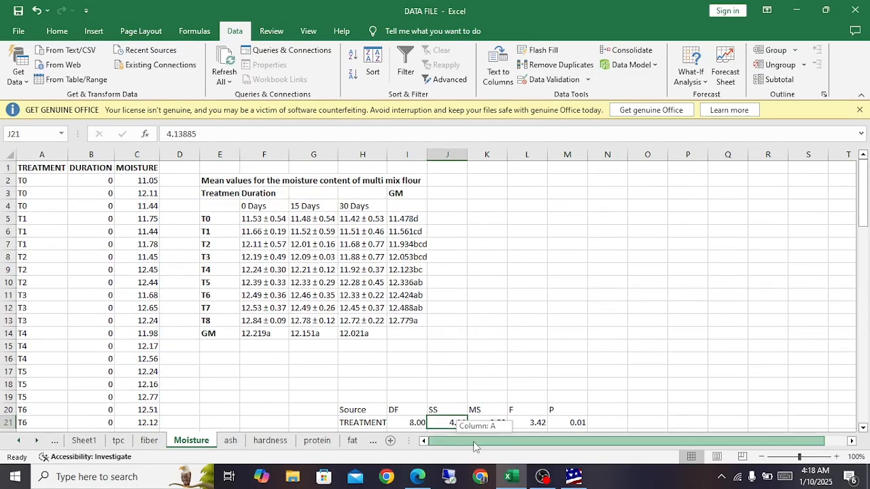
{"action": "left_click_drag", "start_coordinate": [37, 169], "coordinate": [127, 269]}
{"action": "scroll", "coordinate": [102, 283], "scroll_direction": "up", "scroll_amount": 19}
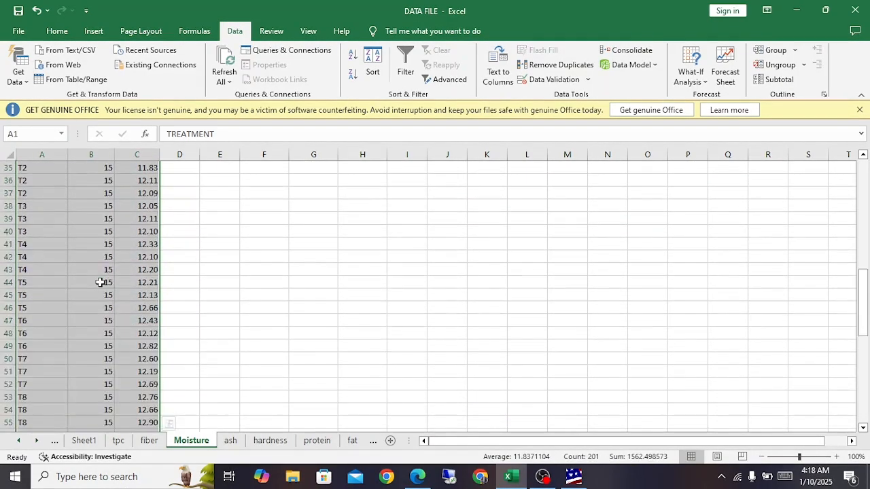
{"action": "left_click", "coordinate": [101, 268]}
{"action": "scroll", "coordinate": [101, 268], "scroll_direction": "down", "scroll_amount": 9}
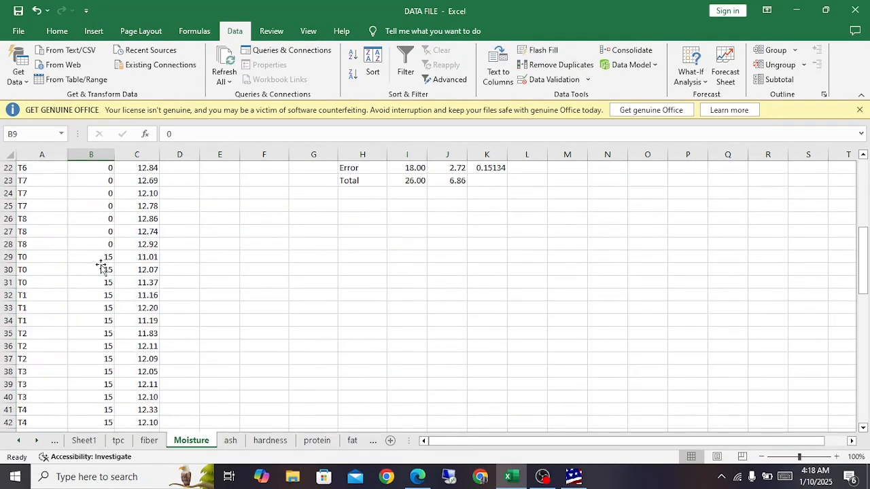
{"action": "scroll", "coordinate": [101, 268], "scroll_direction": "down", "scroll_amount": 15}
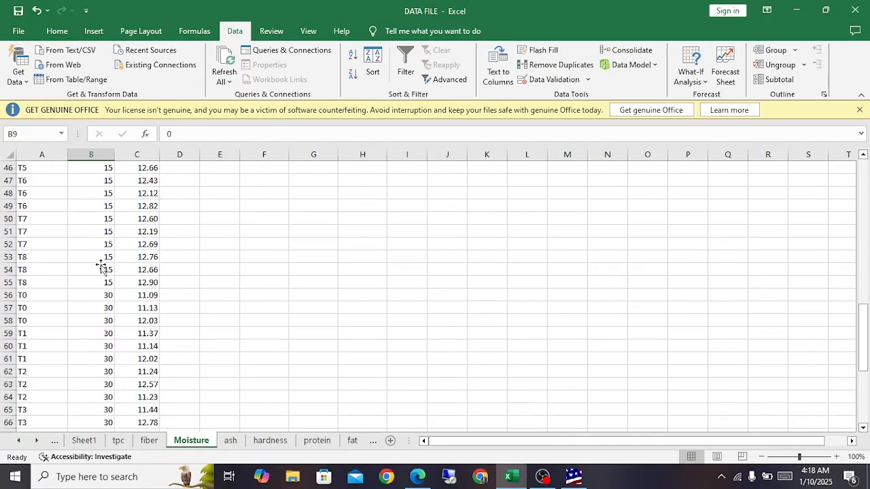
{"action": "scroll", "coordinate": [100, 265], "scroll_direction": "up", "scroll_amount": 20}
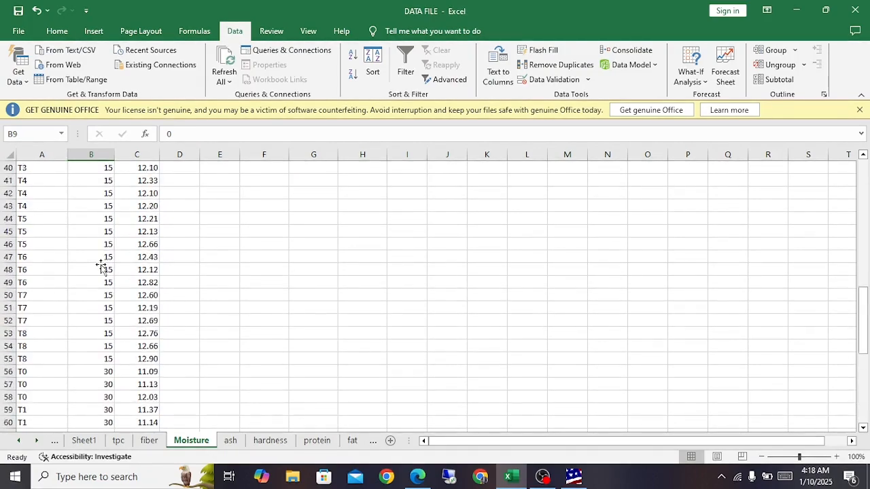
{"action": "scroll", "coordinate": [100, 265], "scroll_direction": "up", "scroll_amount": 1}
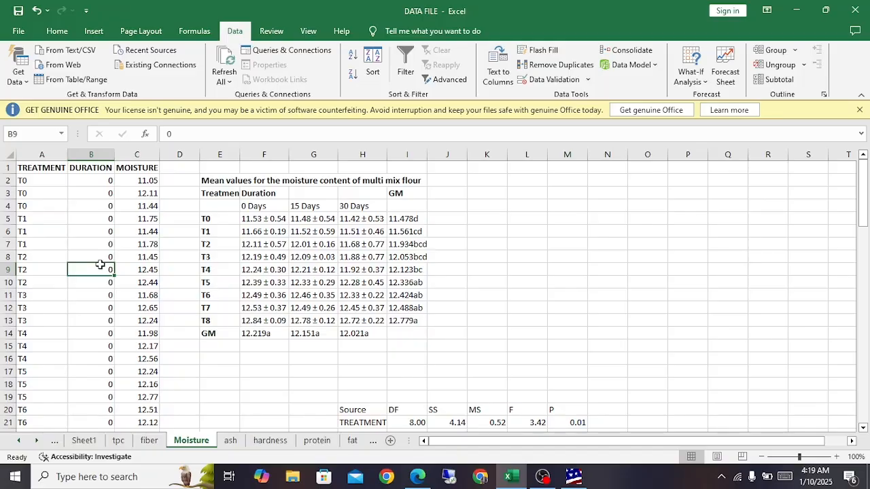
{"action": "left_click", "coordinate": [543, 476]}
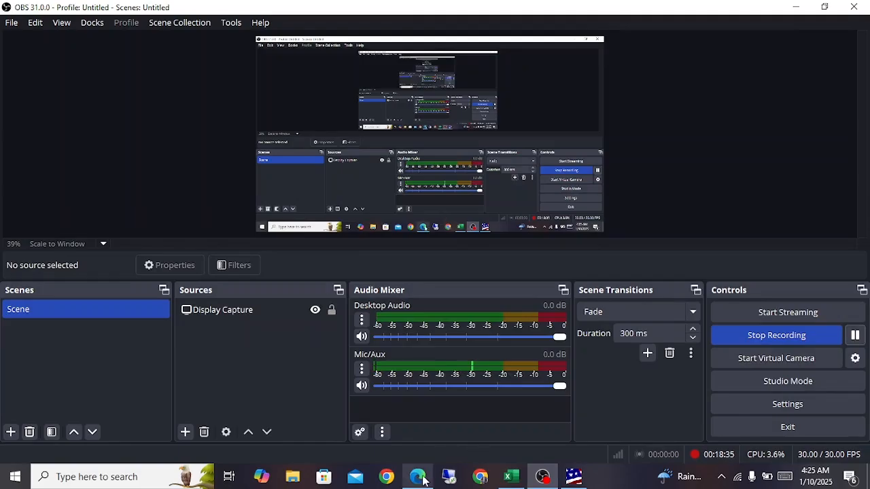
{"action": "left_click", "coordinate": [509, 477]}
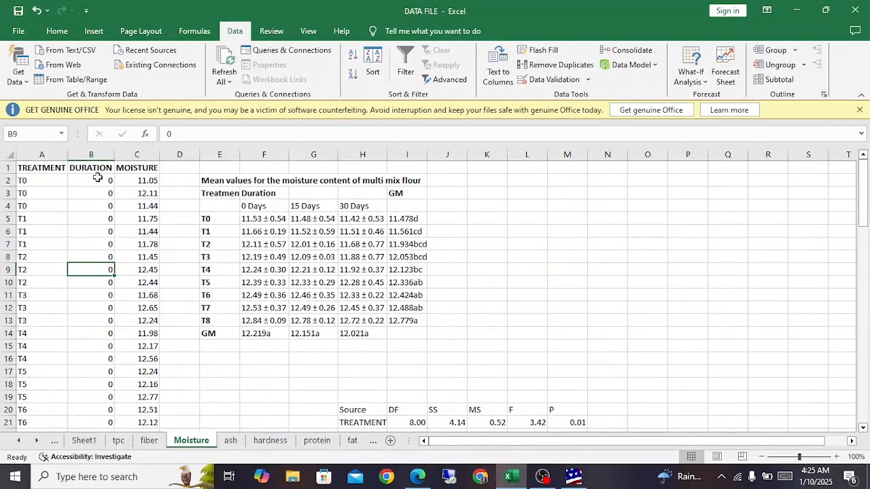
Step: Examine the DURATION and MOISTURE columns of the Moisture sheet from the 0 day rows through the 30 day rows
{"action": "left_click_drag", "start_coordinate": [93, 177], "coordinate": [77, 385]}
{"action": "scroll", "coordinate": [80, 377], "scroll_direction": "down", "scroll_amount": 2}
{"action": "scroll", "coordinate": [79, 377], "scroll_direction": "up", "scroll_amount": 2}
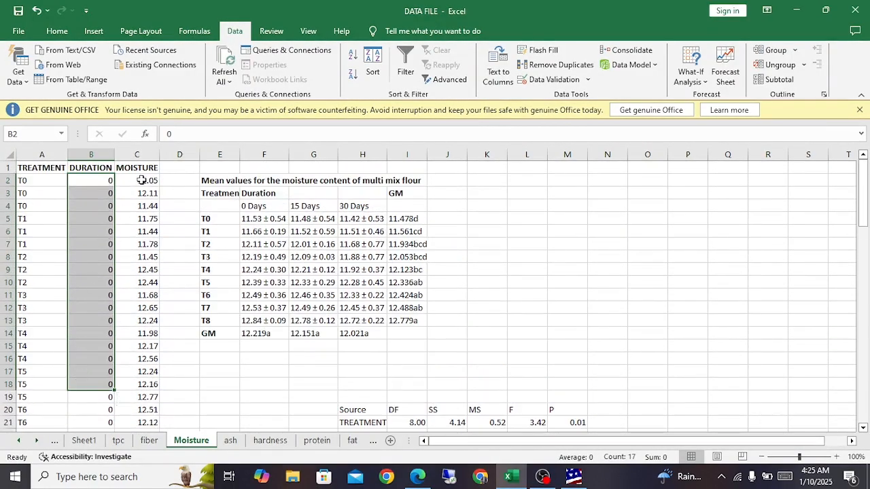
{"action": "left_click_drag", "start_coordinate": [139, 181], "coordinate": [139, 385]}
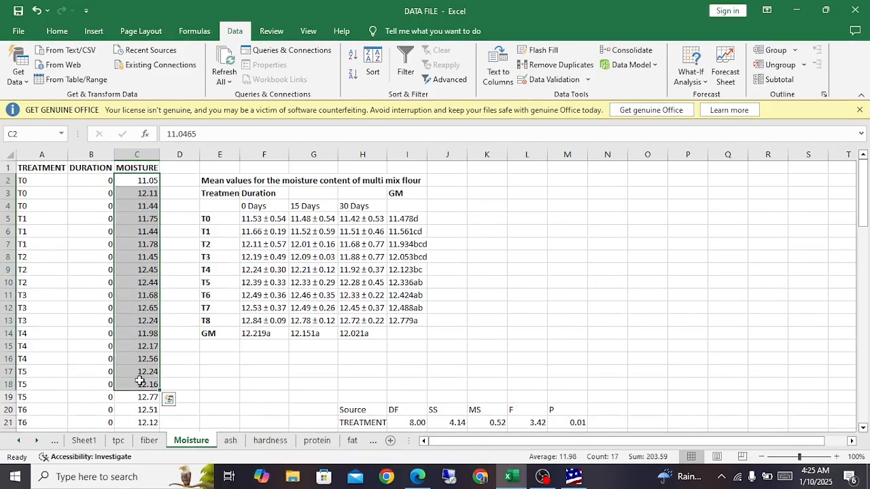
{"action": "scroll", "coordinate": [139, 381], "scroll_direction": "down", "scroll_amount": 6}
{"action": "scroll", "coordinate": [140, 381], "scroll_direction": "down", "scroll_amount": 12}
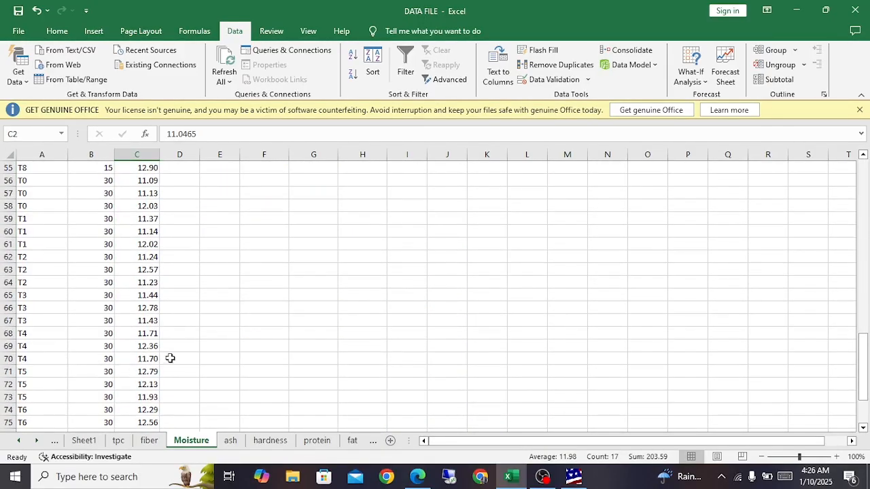
{"action": "scroll", "coordinate": [168, 359], "scroll_direction": "up", "scroll_amount": 17}
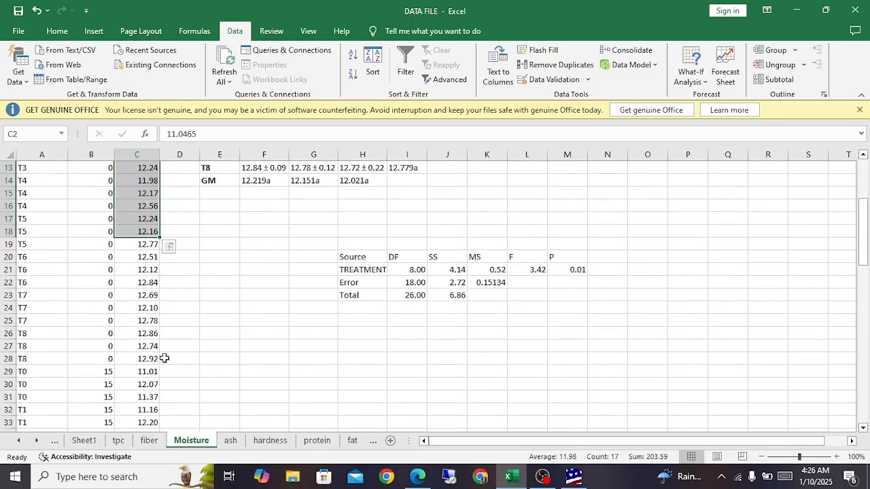
Step: Compare the 0, 15 and 30 day blocks in the DURATION column with their corresponding MOISTURE values
{"action": "left_click", "coordinate": [91, 196]}
{"action": "scroll", "coordinate": [92, 196], "scroll_direction": "up", "scroll_amount": 1}
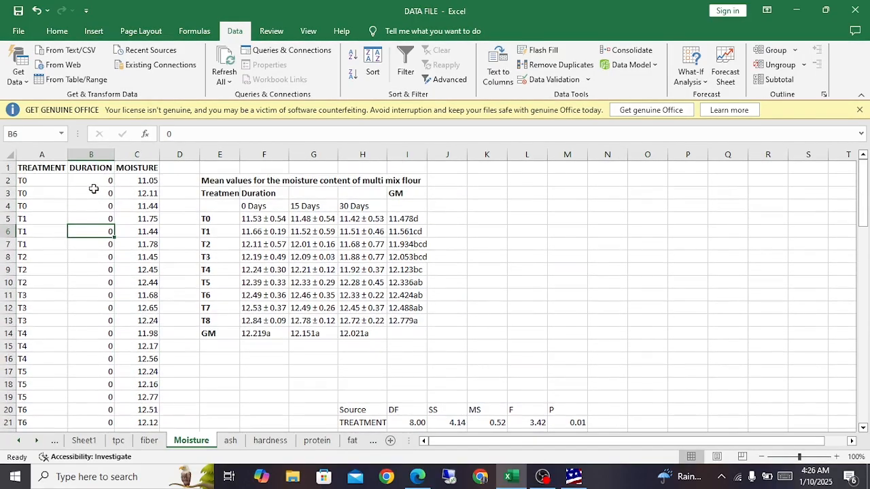
{"action": "left_click", "coordinate": [93, 192]}
{"action": "scroll", "coordinate": [94, 191], "scroll_direction": "down", "scroll_amount": 8}
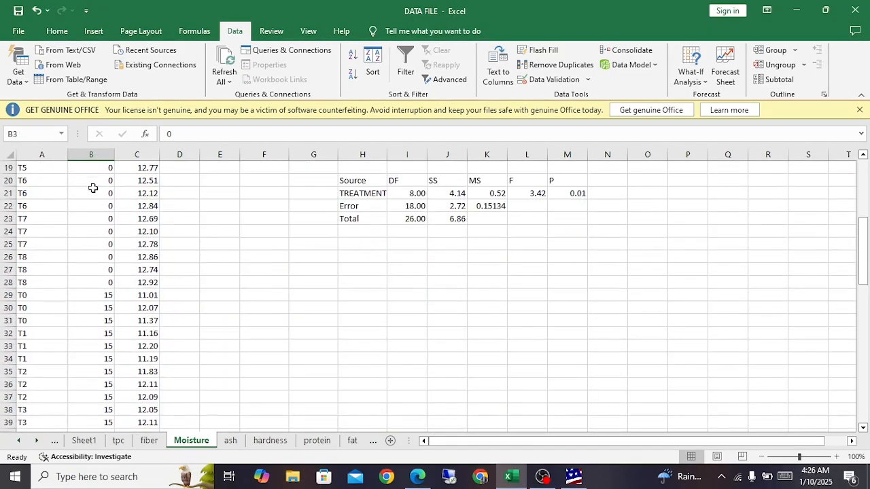
{"action": "scroll", "coordinate": [93, 188], "scroll_direction": "up", "scroll_amount": 8}
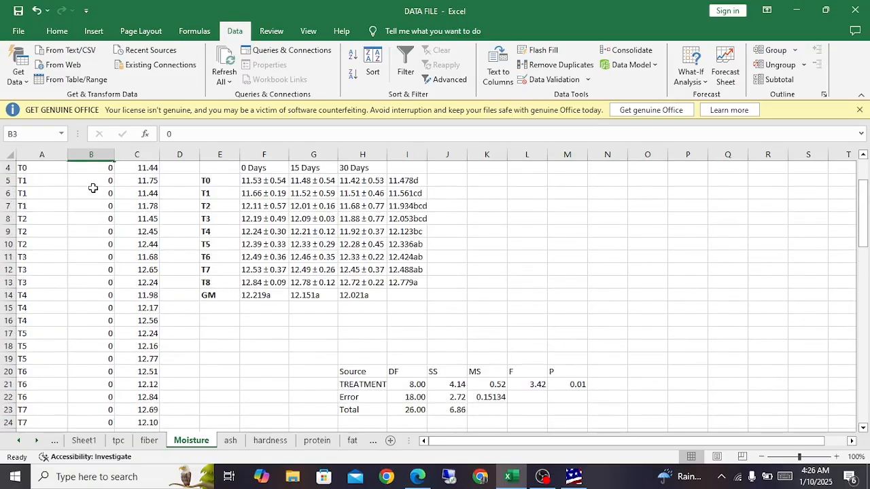
{"action": "left_click", "coordinate": [94, 183]}
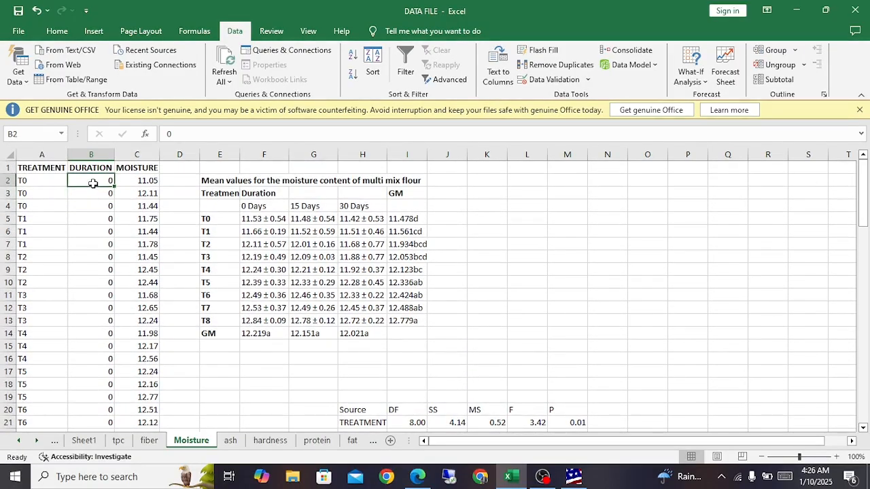
{"action": "scroll", "coordinate": [93, 184], "scroll_direction": "down", "scroll_amount": 13}
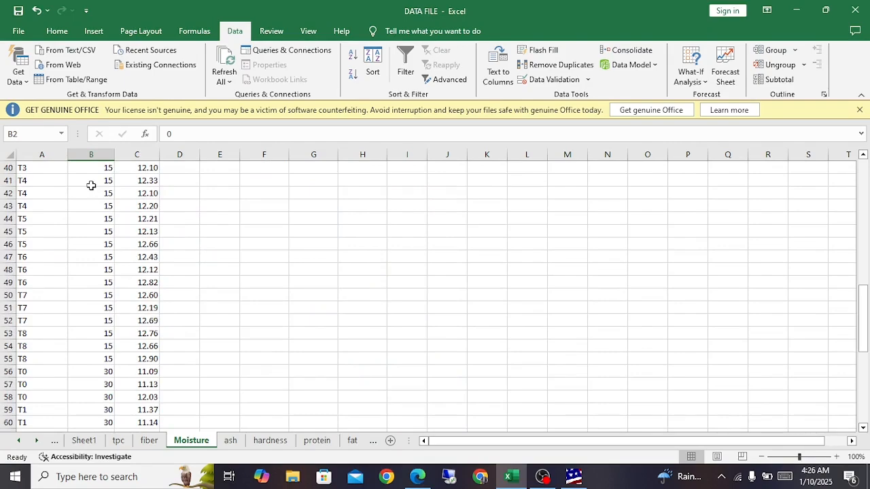
{"action": "scroll", "coordinate": [91, 185], "scroll_direction": "down", "scroll_amount": 10}
{"action": "scroll", "coordinate": [91, 185], "scroll_direction": "up", "scroll_amount": 14}
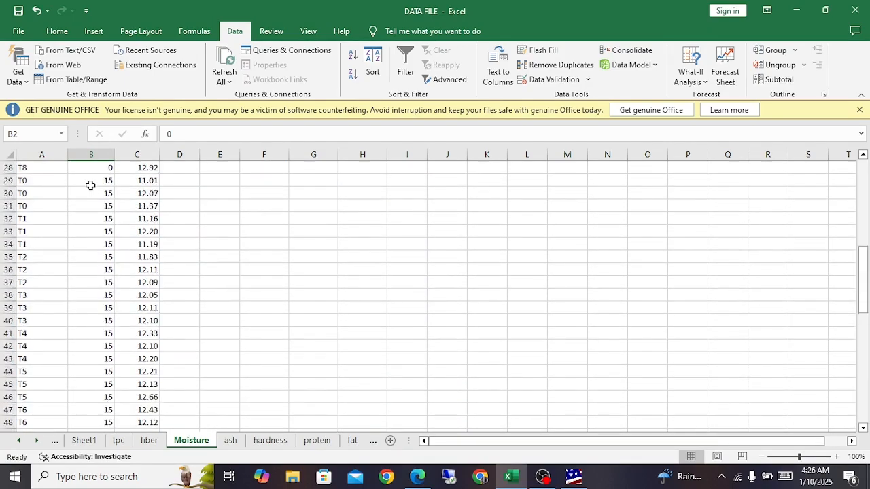
{"action": "scroll", "coordinate": [91, 185], "scroll_direction": "up", "scroll_amount": 9}
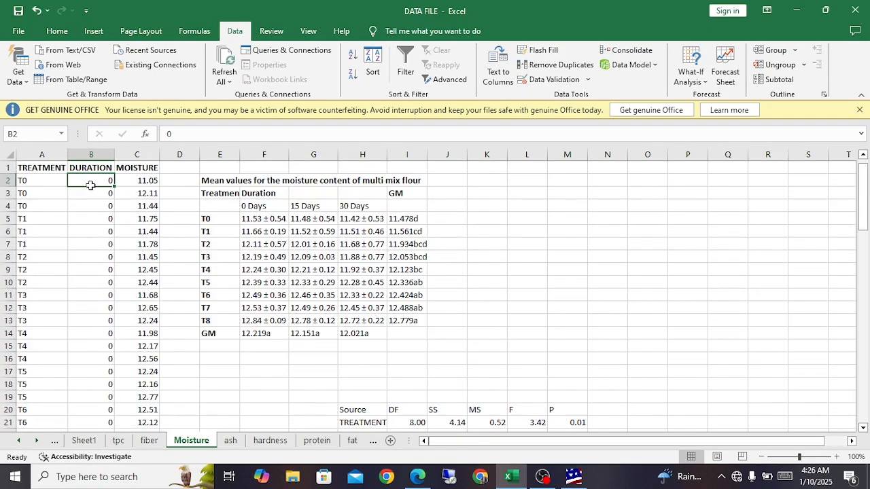
{"action": "left_click", "coordinate": [137, 184]}
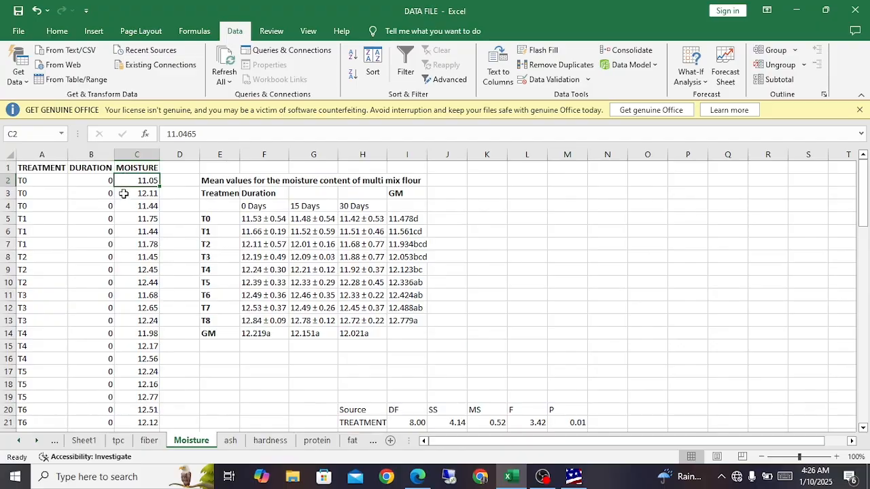
{"action": "scroll", "coordinate": [131, 197], "scroll_direction": "down", "scroll_amount": 4}
{"action": "scroll", "coordinate": [131, 197], "scroll_direction": "up", "scroll_amount": 4}
Step: Examine the T0 row and the 0 Days heading in the moisture mean values table
{"action": "left_click", "coordinate": [207, 220]}
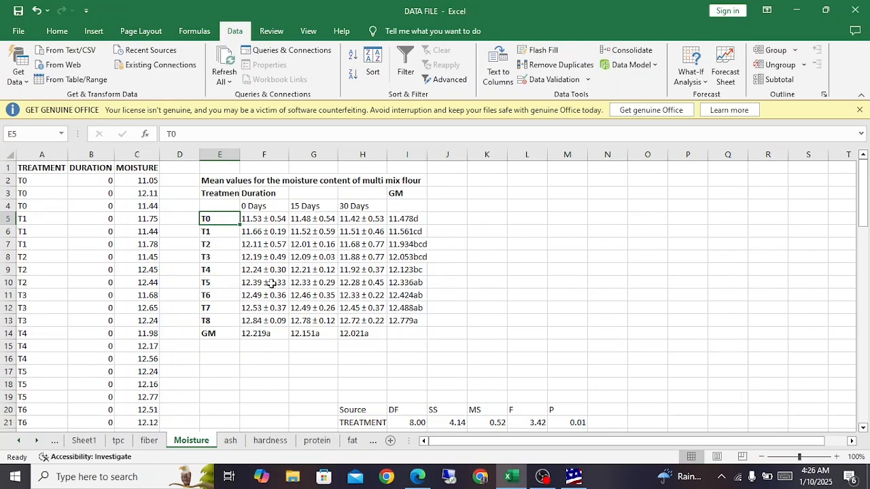
{"action": "left_click", "coordinate": [542, 475]}
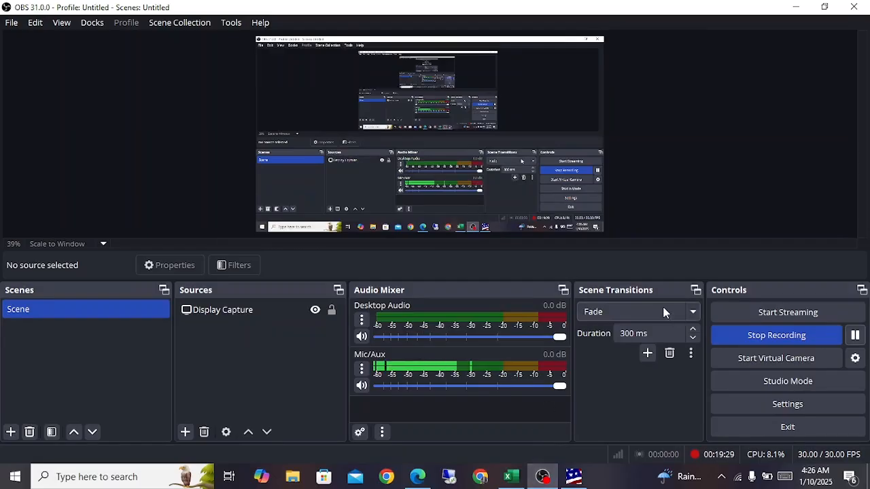
{"action": "left_click", "coordinate": [511, 476]}
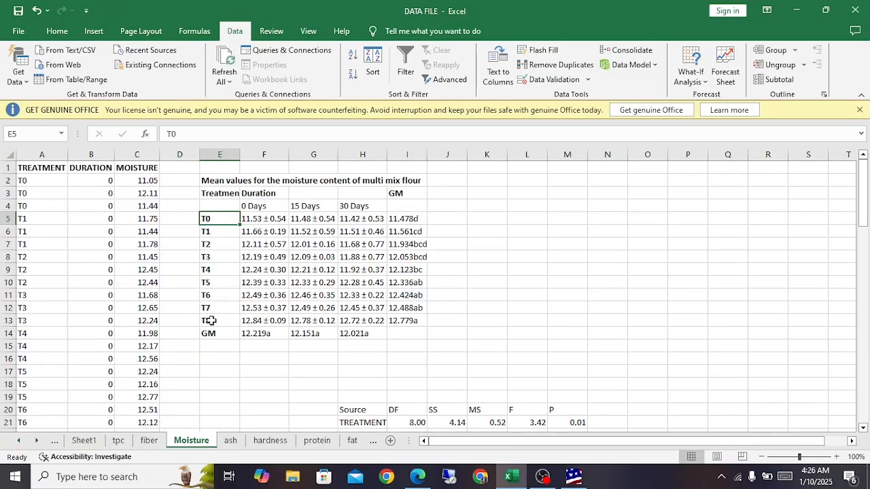
{"action": "left_click", "coordinate": [251, 221]}
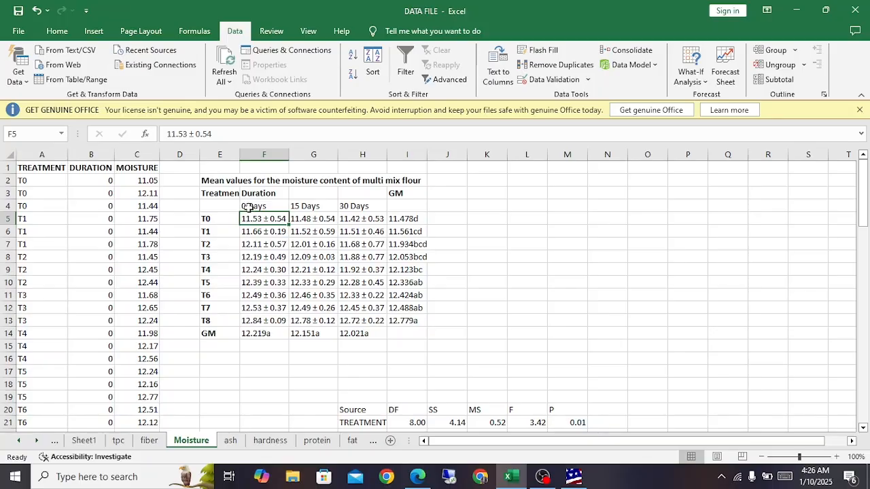
{"action": "left_click", "coordinate": [250, 208]}
Step: Apply all borders to cells E4:F14, covering the treatment labels and 0 Days means of the moisture table
{"action": "left_click_drag", "start_coordinate": [217, 207], "coordinate": [257, 334]}
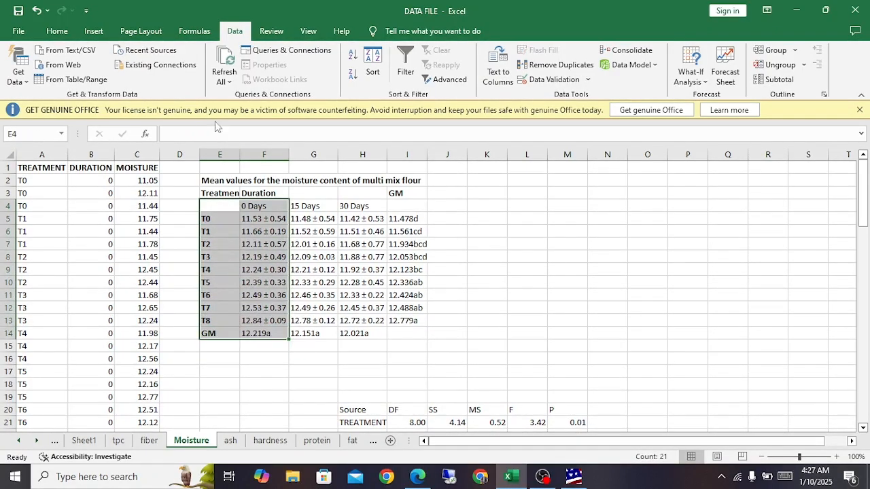
{"action": "left_click", "coordinate": [57, 31]}
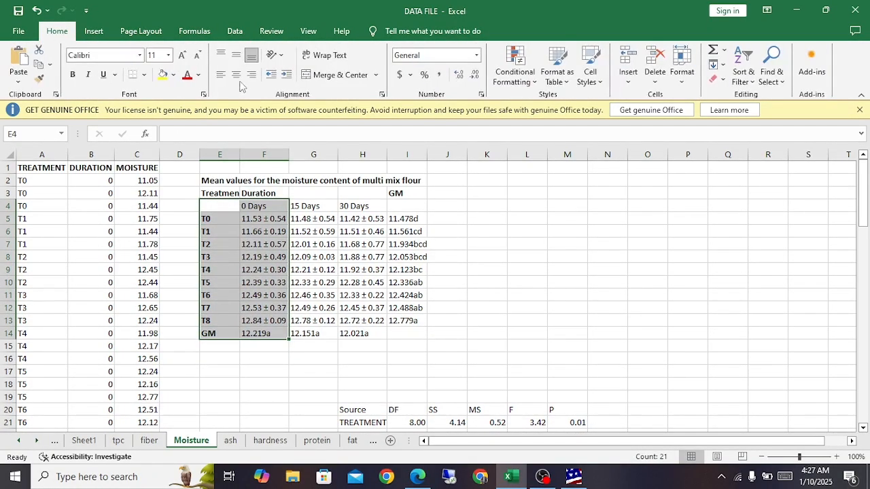
{"action": "left_click", "coordinate": [377, 75]}
{"action": "left_click", "coordinate": [377, 74]}
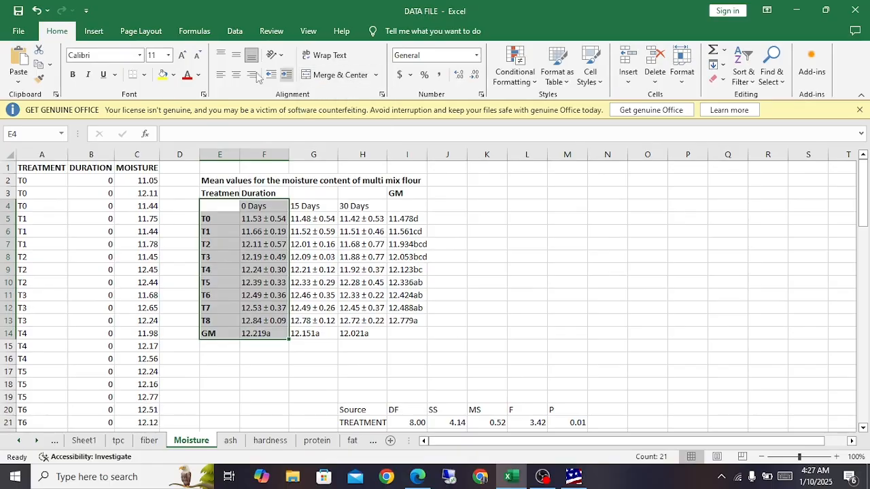
{"action": "left_click", "coordinate": [144, 75]}
{"action": "left_click", "coordinate": [166, 184]}
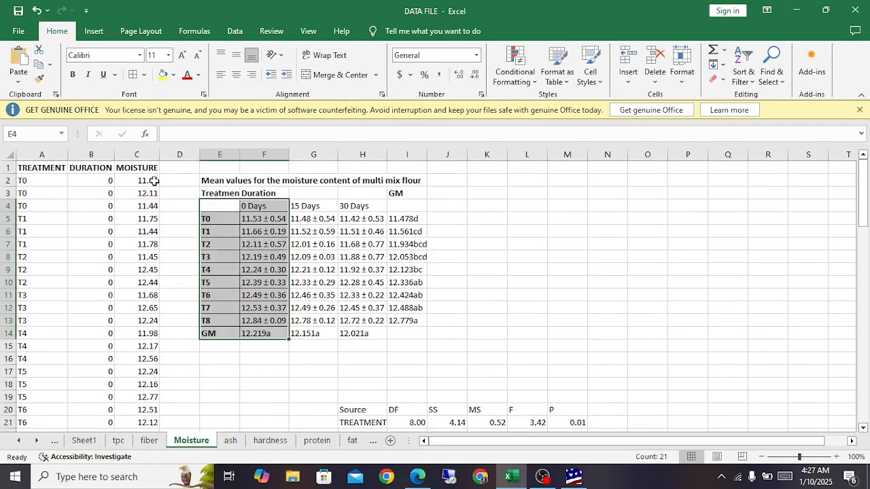
{"action": "left_click", "coordinate": [435, 271]}
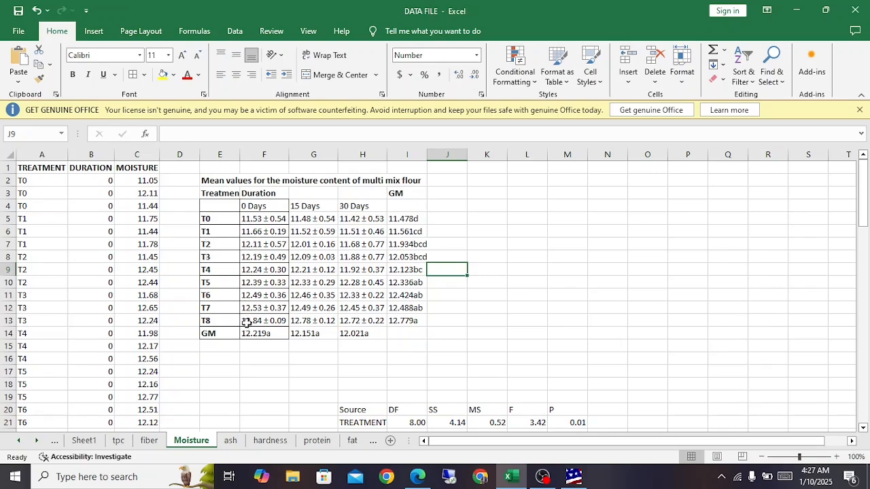
Step: Examine the 0 Days mean ± deviation values for treatments T0 to T8 in F5:F13
{"action": "left_click", "coordinate": [261, 222]}
{"action": "left_click", "coordinate": [253, 323]}
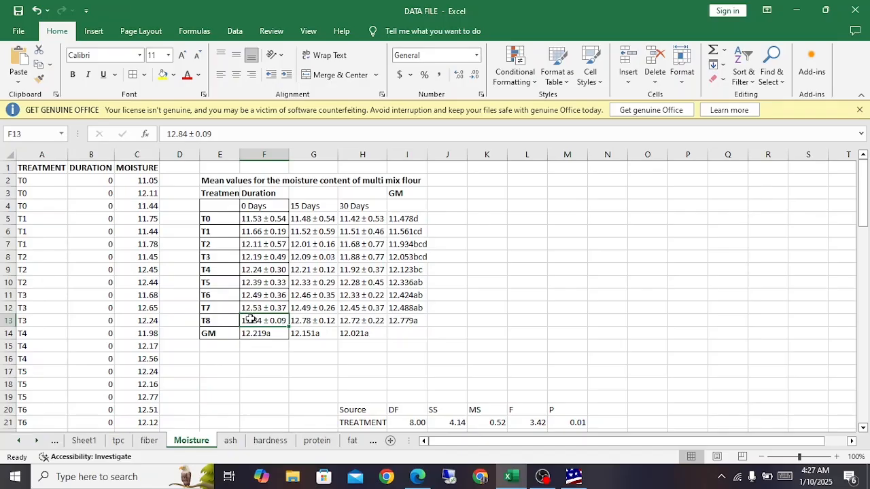
{"action": "left_click", "coordinate": [248, 219]}
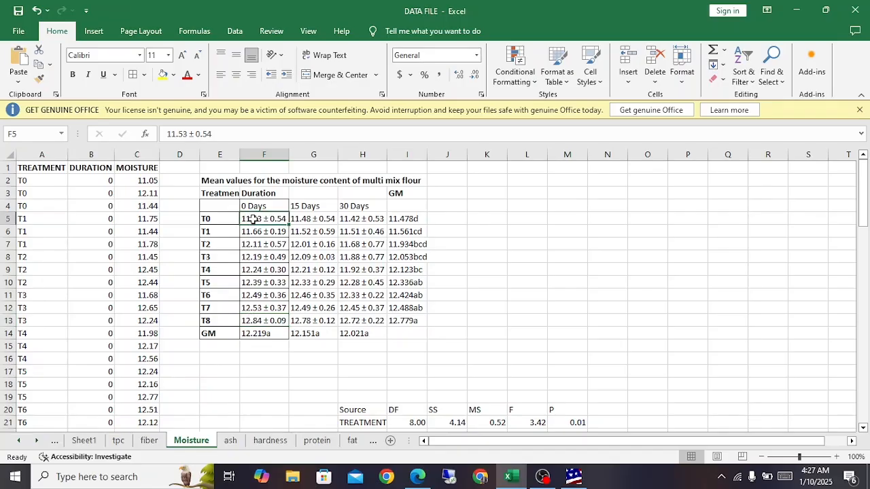
{"action": "left_click_drag", "start_coordinate": [253, 219], "coordinate": [249, 320]}
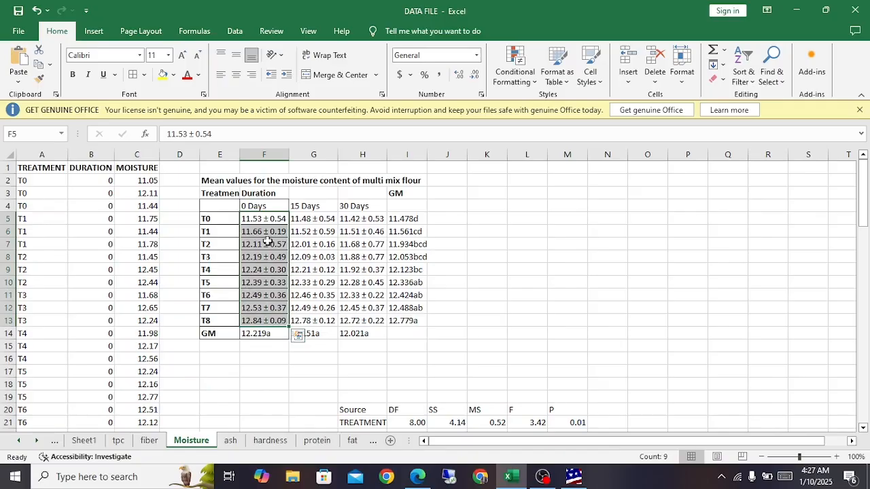
{"action": "left_click", "coordinate": [250, 220]}
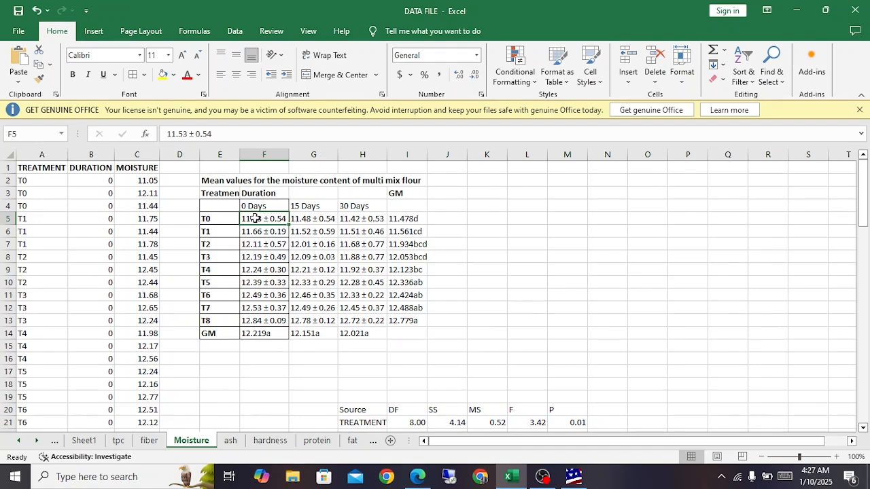
Step: Examine the T0 means across durations and the lettered grand means in the GM column and GM row
{"action": "left_click_drag", "start_coordinate": [253, 219], "coordinate": [365, 219]}
{"action": "left_click", "coordinate": [365, 219]}
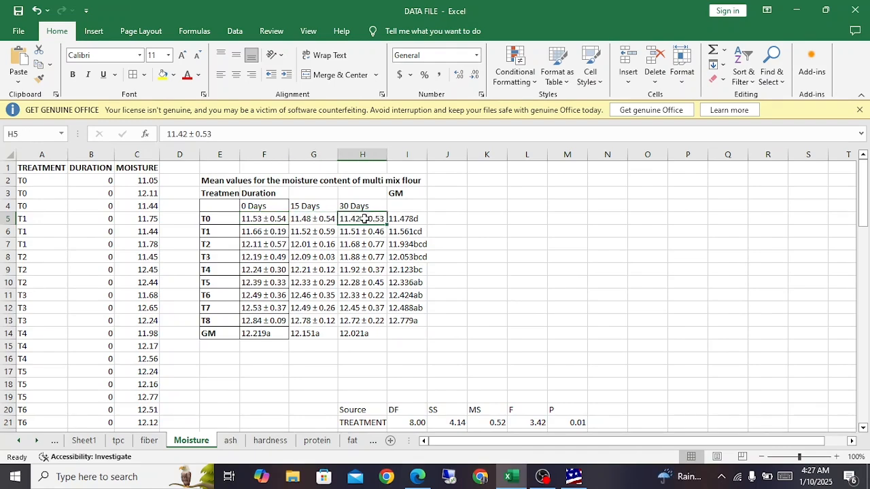
{"action": "left_click_drag", "start_coordinate": [415, 219], "coordinate": [413, 324]}
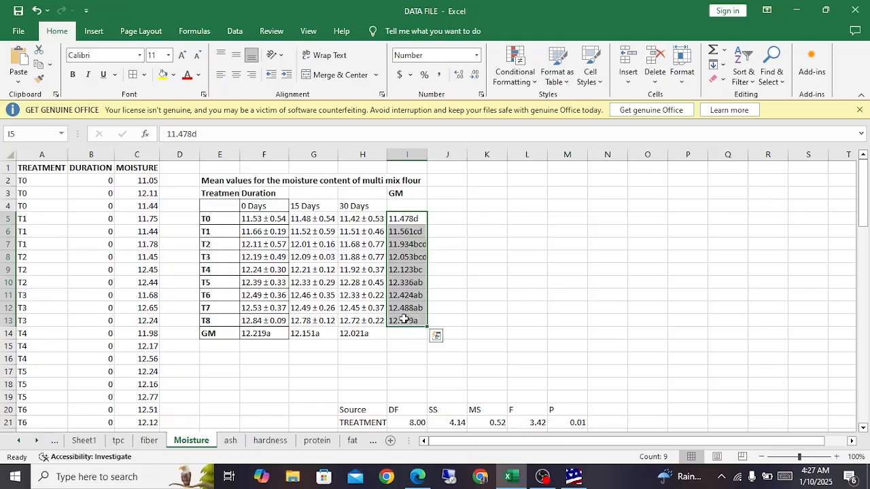
{"action": "left_click", "coordinate": [246, 334]}
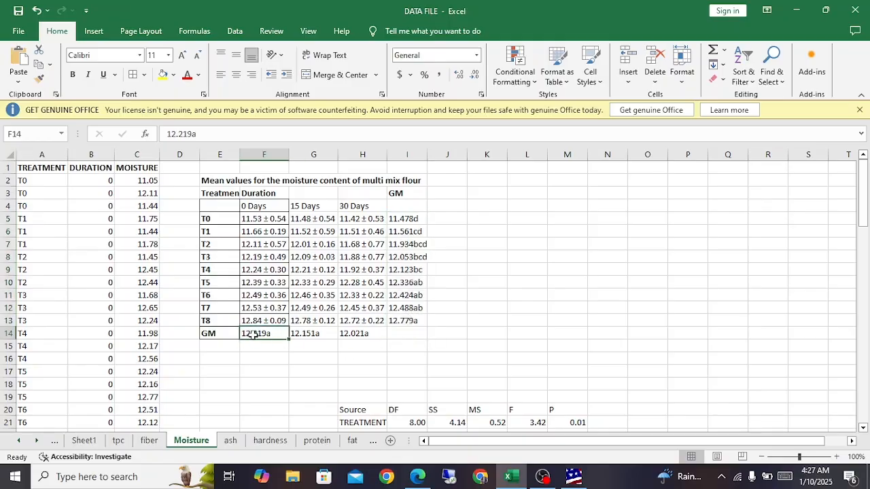
{"action": "left_click_drag", "start_coordinate": [253, 334], "coordinate": [350, 333]}
{"action": "left_click_drag", "start_coordinate": [408, 216], "coordinate": [407, 320]}
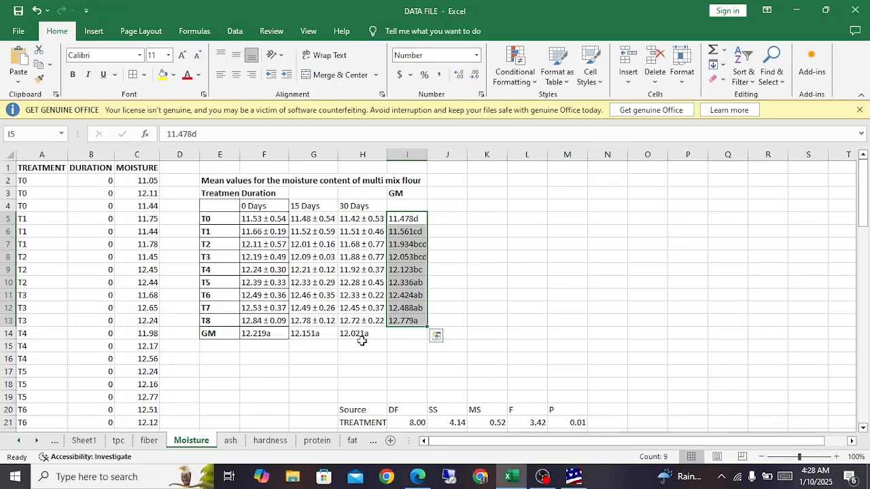
{"action": "left_click", "coordinate": [253, 336]}
{"action": "left_click", "coordinate": [354, 334]}
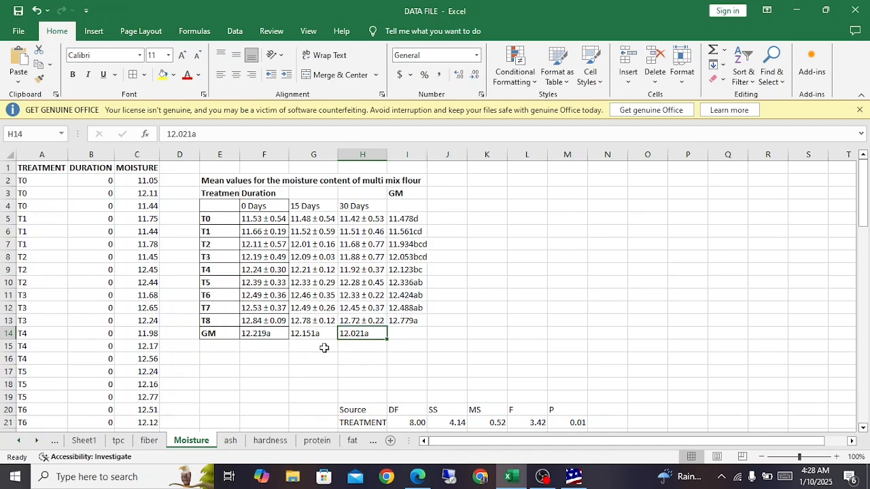
{"action": "left_click_drag", "start_coordinate": [254, 334], "coordinate": [349, 335]}
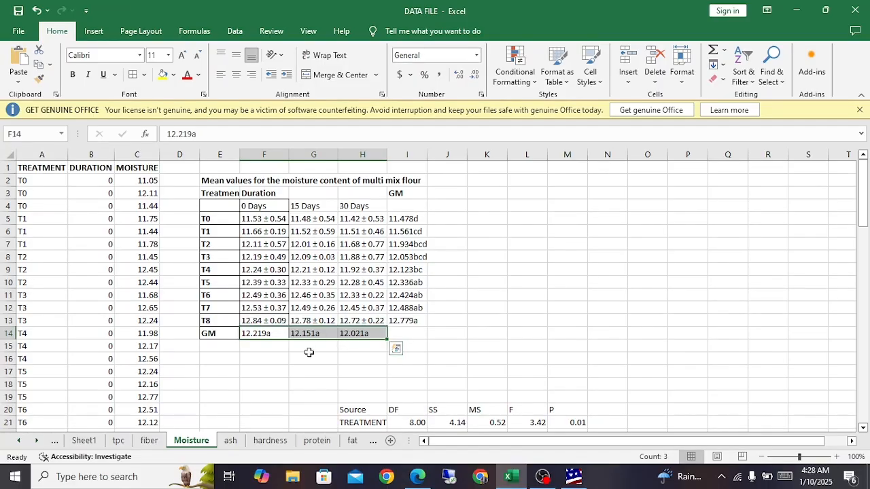
Step: Compare the lettered grand means in the GM row and GM column of the ash and crude protein tables
{"action": "left_click", "coordinate": [233, 443]}
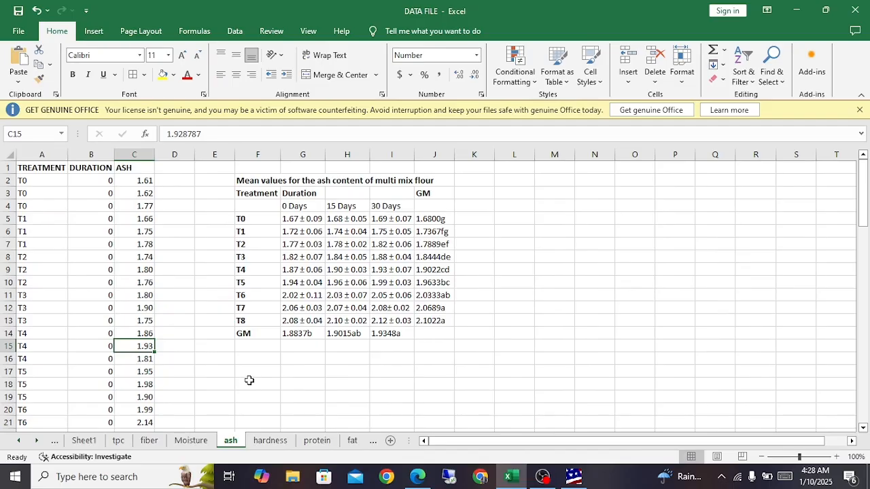
{"action": "left_click", "coordinate": [293, 336]}
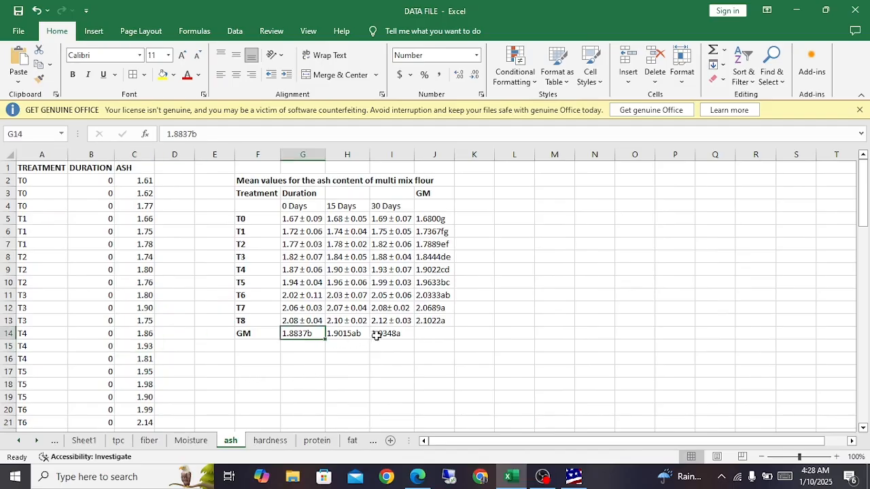
{"action": "left_click", "coordinate": [317, 443]}
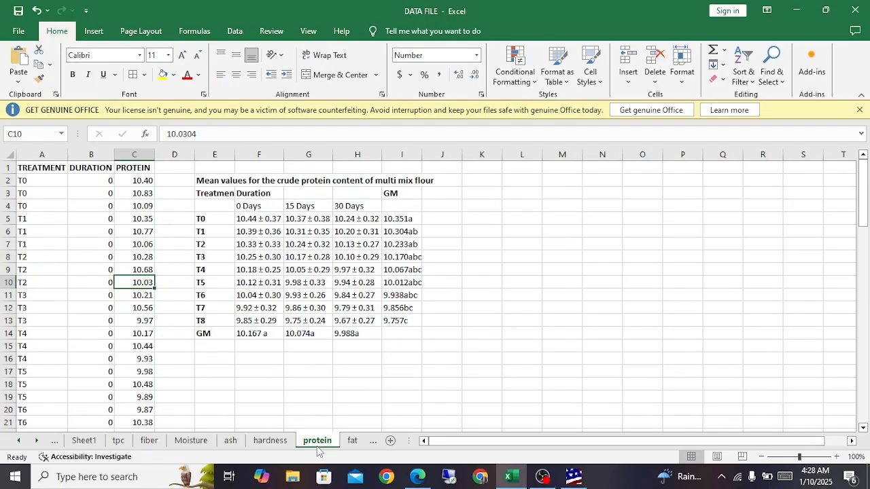
{"action": "left_click", "coordinate": [244, 340]}
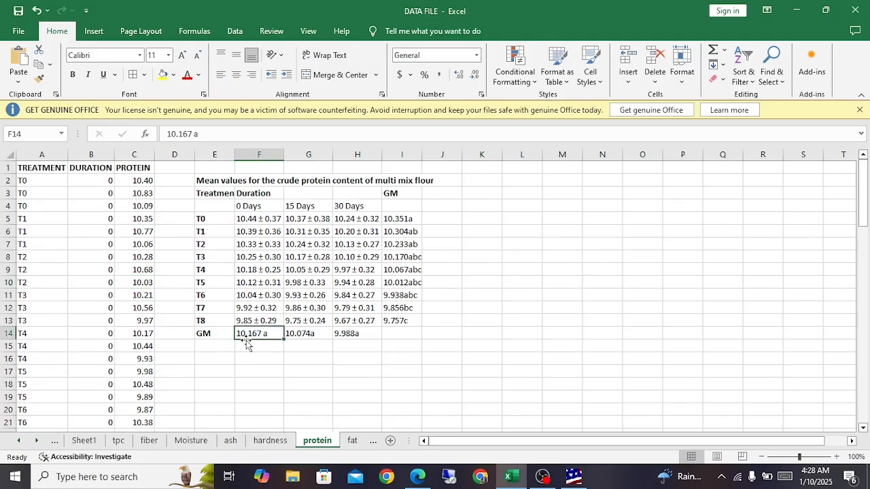
{"action": "left_click", "coordinate": [356, 333]}
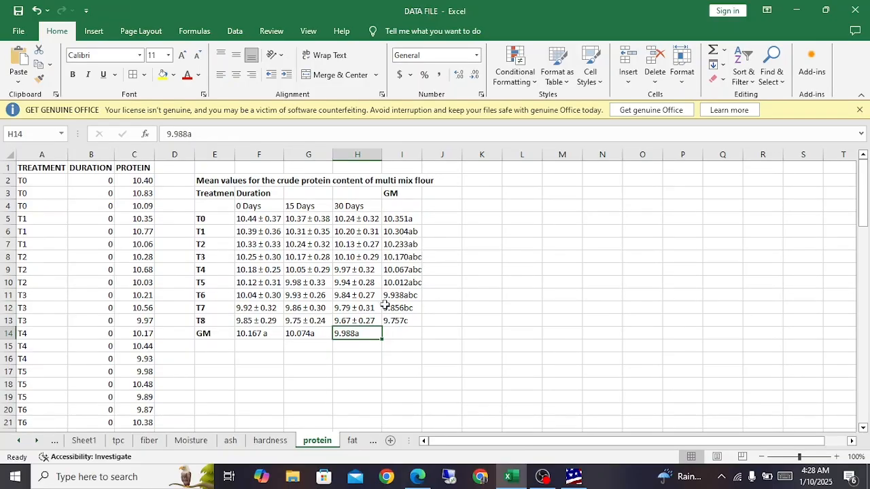
{"action": "left_click_drag", "start_coordinate": [401, 219], "coordinate": [400, 322]}
{"action": "left_click_drag", "start_coordinate": [249, 334], "coordinate": [345, 334]}
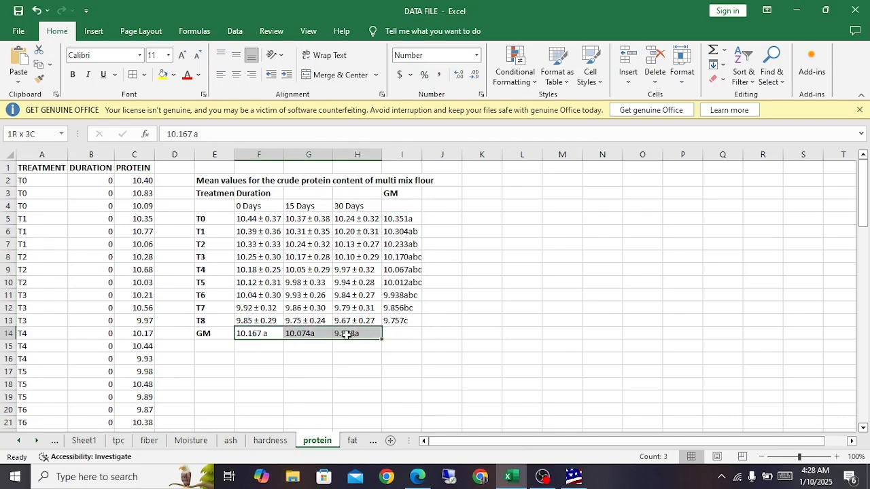
Step: Look through the fat, L value and a value sheets and examine the duration grand means in the L value table
{"action": "left_click", "coordinate": [352, 441]}
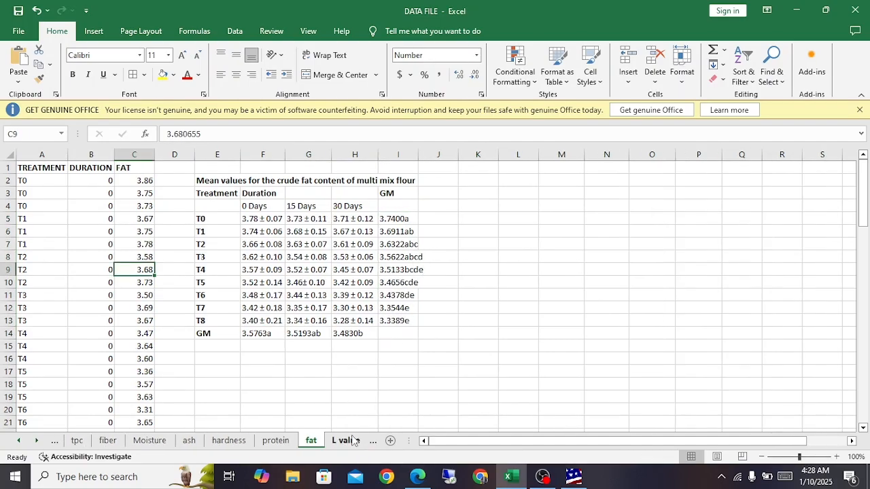
{"action": "left_click", "coordinate": [352, 440]}
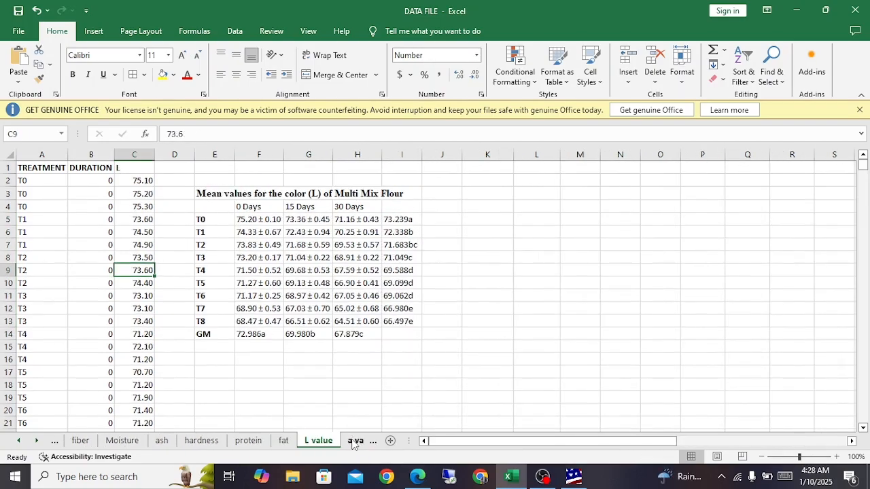
{"action": "left_click", "coordinate": [352, 440]}
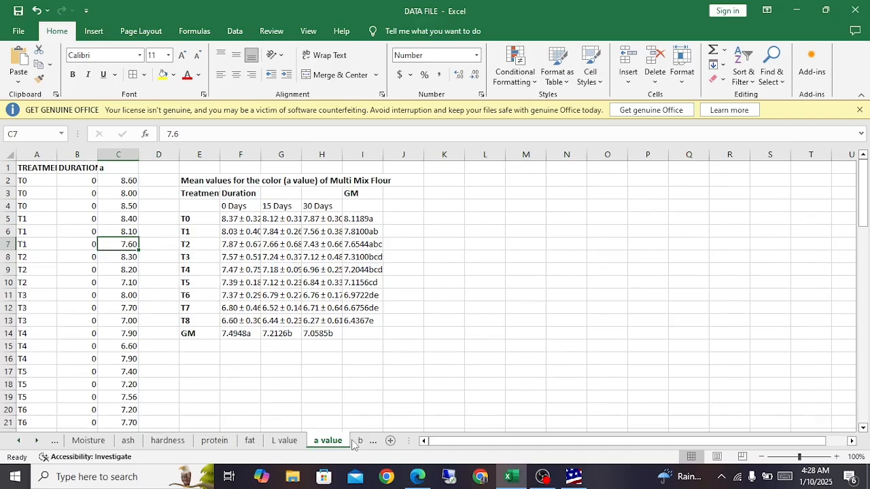
{"action": "left_click", "coordinate": [288, 440]}
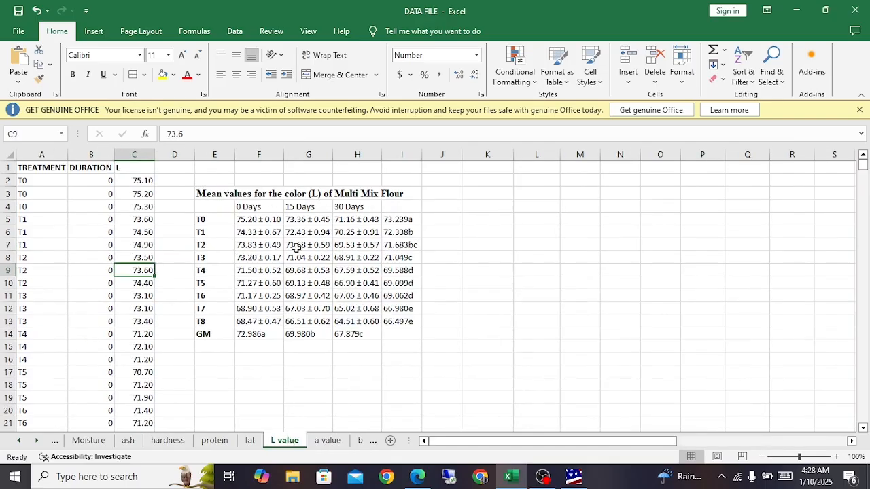
{"action": "left_click", "coordinate": [250, 336]}
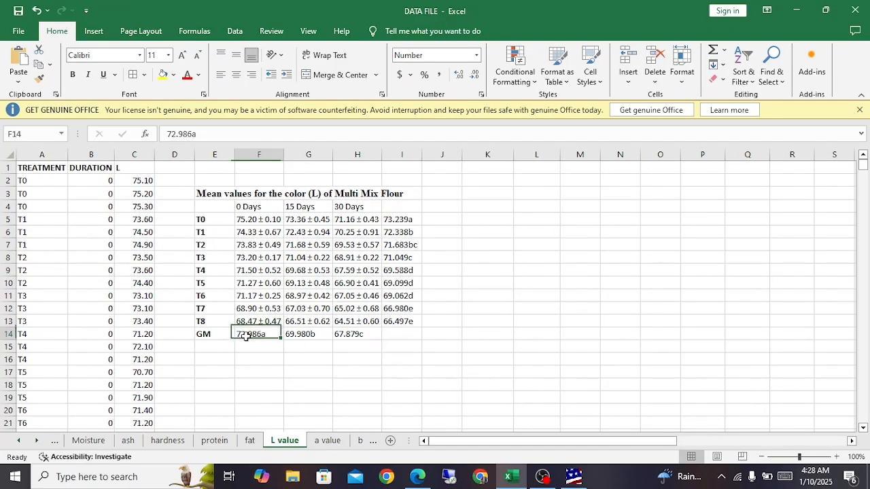
{"action": "left_click", "coordinate": [347, 336]}
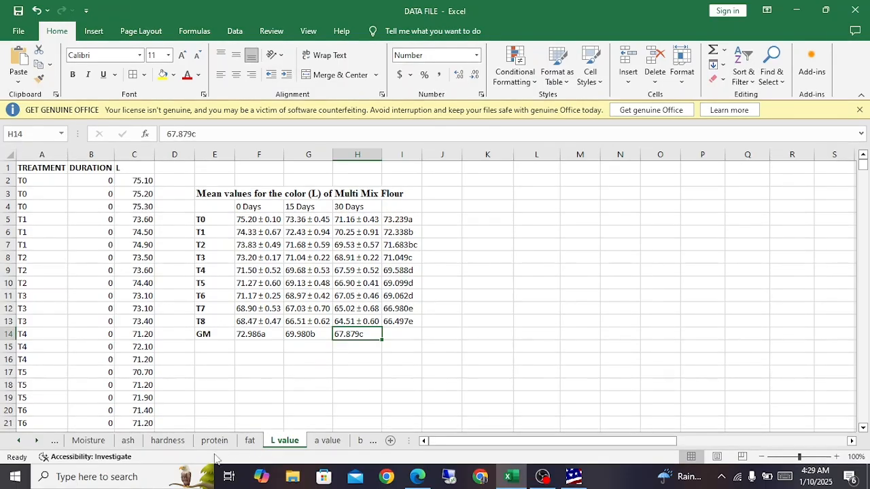
Step: Copy the TREATMENT, DURATION and MOISTURE data in A1:C82 of the Moisture sheet
{"action": "left_click", "coordinate": [79, 441]}
{"action": "scroll", "coordinate": [379, 360], "scroll_direction": "down", "scroll_amount": 2}
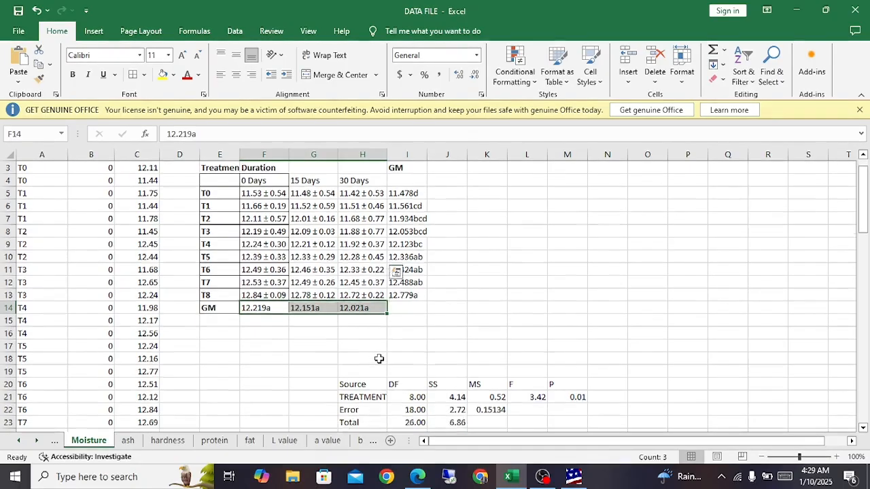
{"action": "scroll", "coordinate": [321, 331], "scroll_direction": "up", "scroll_amount": 2}
{"action": "left_click_drag", "start_coordinate": [37, 168], "coordinate": [129, 408]}
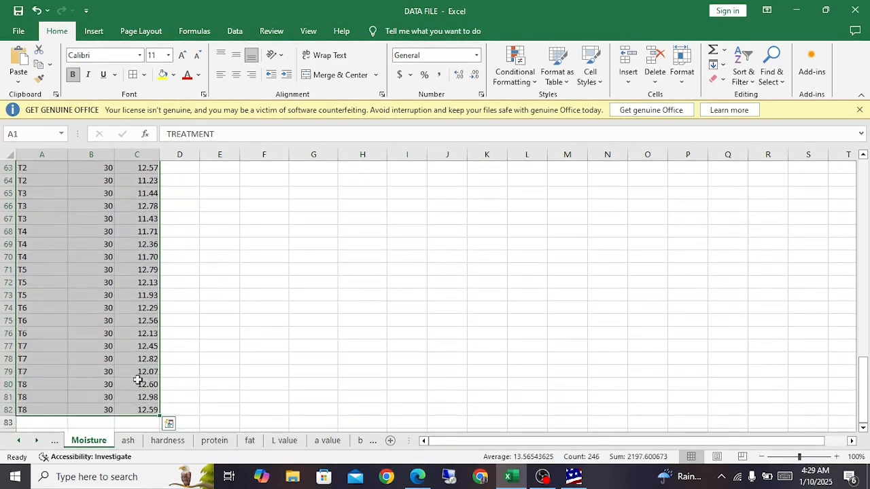
{"action": "key", "text": "ctrl+c"}
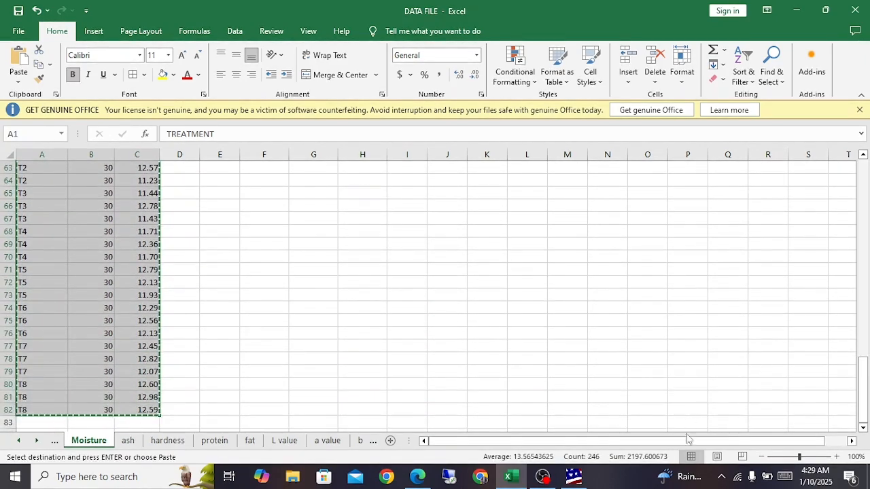
Step: Switch to Statistix, close the old results and data, and paste the copied moisture data into an empty data sheet
{"action": "left_click", "coordinate": [574, 476]}
{"action": "left_click", "coordinate": [863, 21]}
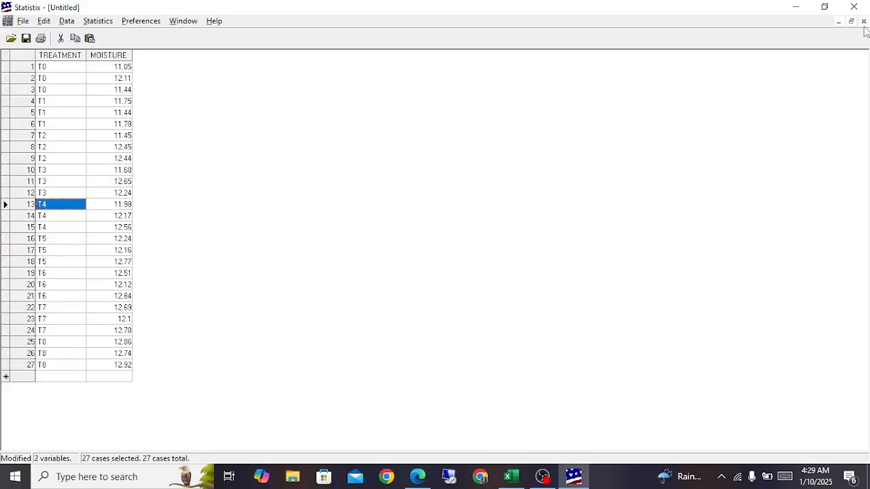
{"action": "left_click", "coordinate": [863, 21]}
{"action": "left_click", "coordinate": [474, 281]}
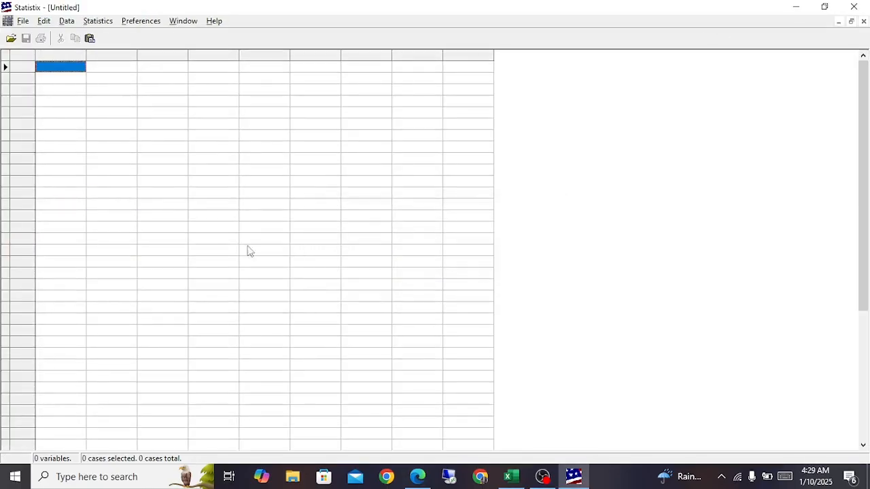
{"action": "key", "text": "ctrl+v"}
{"action": "scroll", "coordinate": [169, 285], "scroll_direction": "down", "scroll_amount": 8}
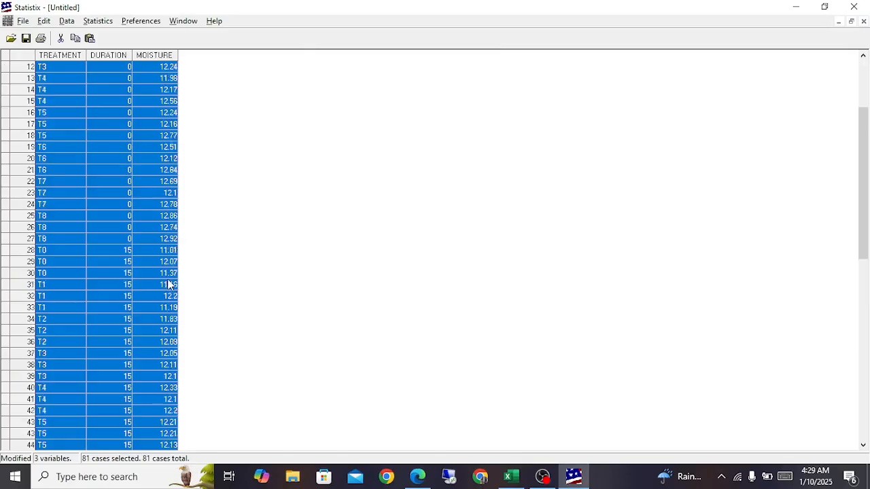
{"action": "scroll", "coordinate": [169, 285], "scroll_direction": "up", "scroll_amount": 8}
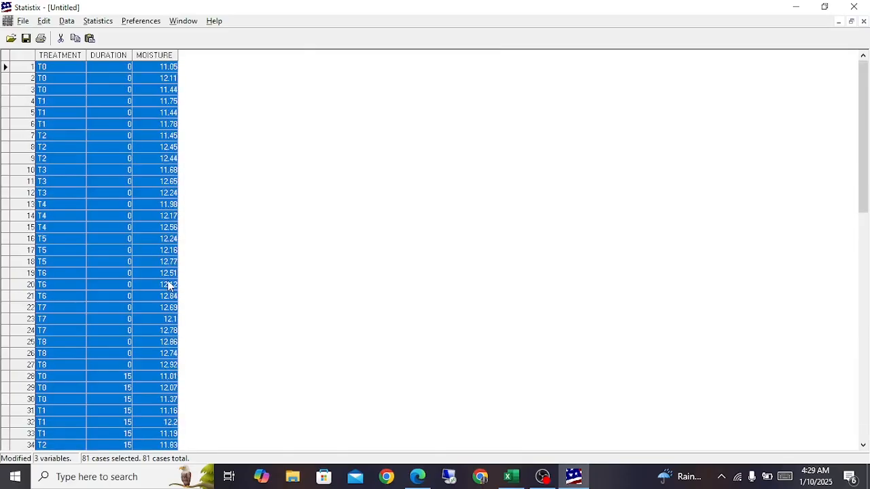
Step: Start a Factorial Design analysis of variance with MOISTURE as the dependent variable
{"action": "left_click", "coordinate": [98, 21]}
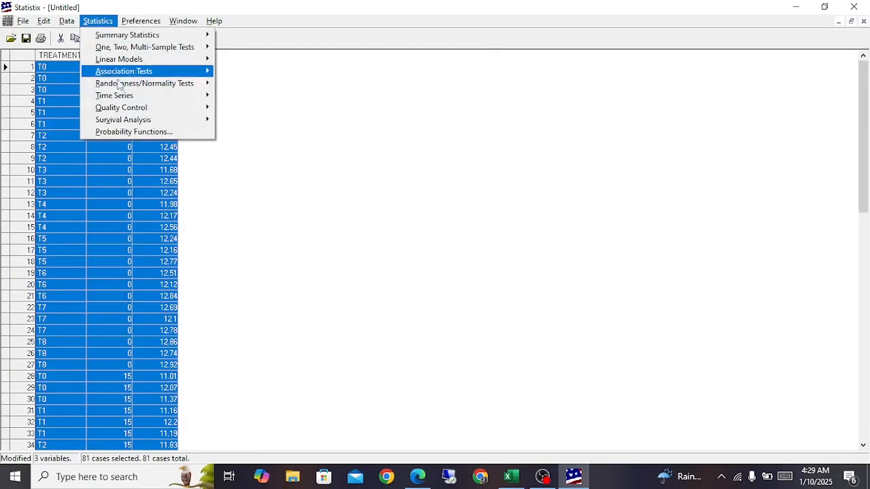
{"action": "mouse_move", "coordinate": [166, 60]}
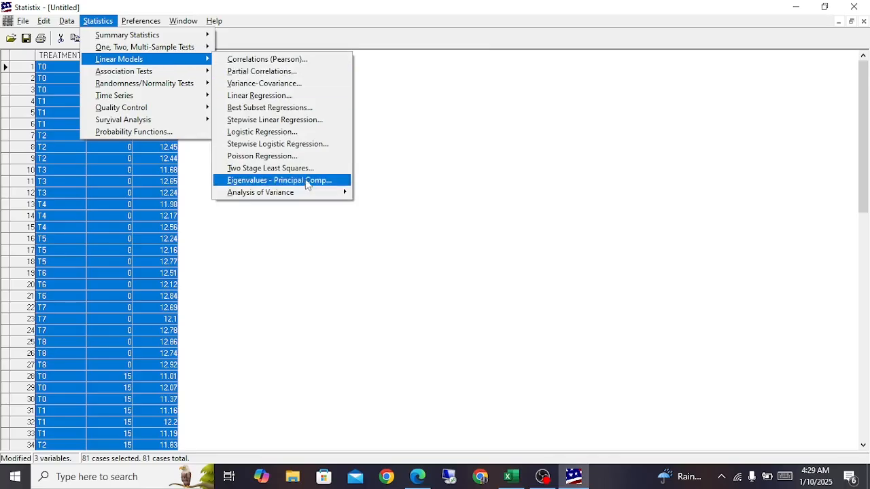
{"action": "mouse_move", "coordinate": [307, 193]}
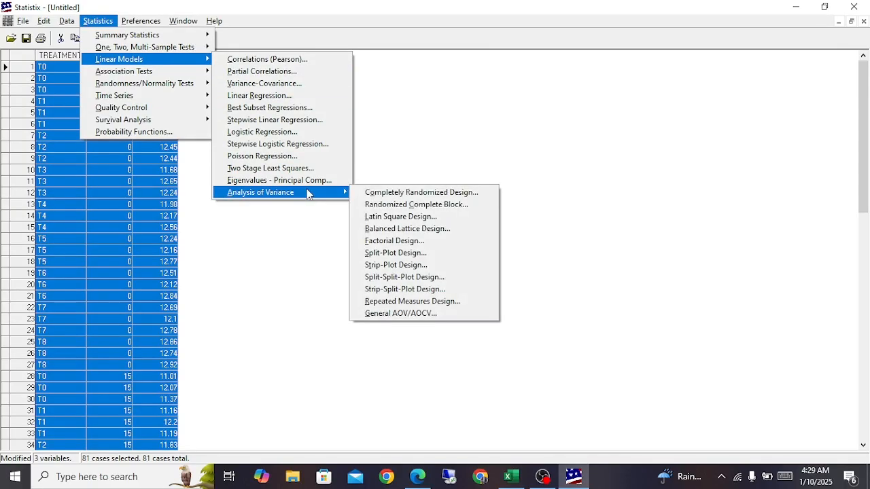
{"action": "left_click", "coordinate": [397, 241]}
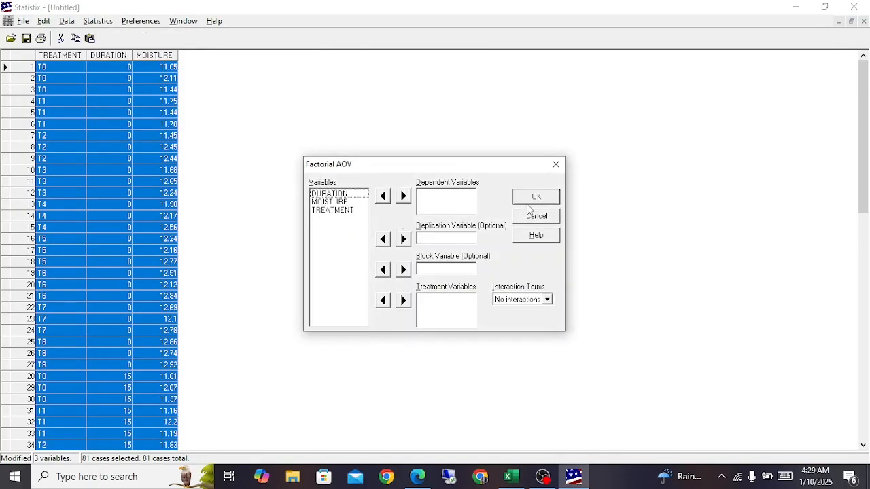
{"action": "left_click", "coordinate": [331, 195]}
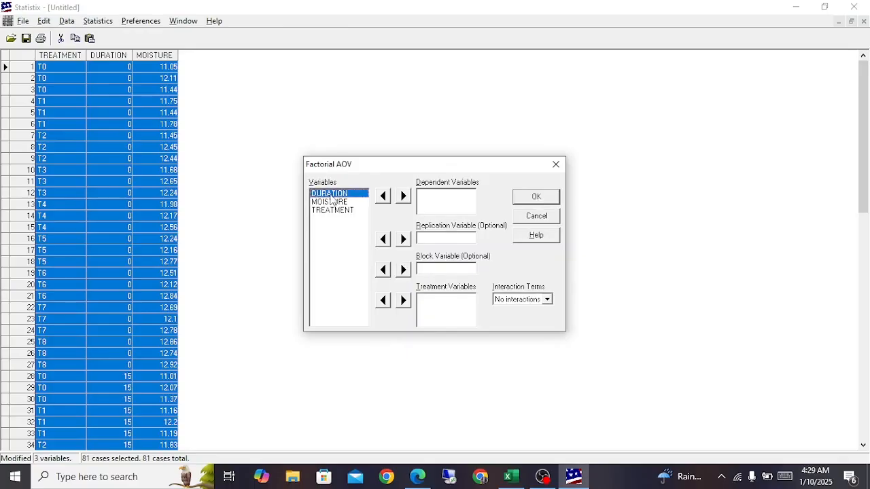
{"action": "left_click", "coordinate": [333, 203]}
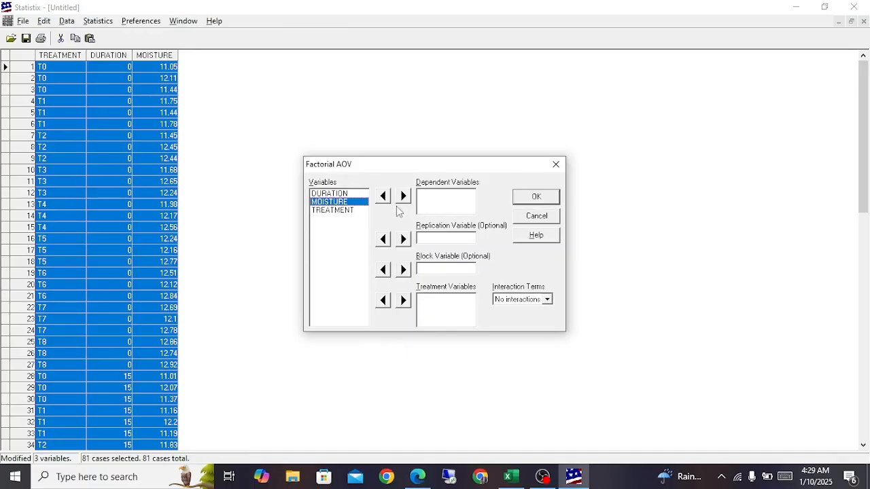
{"action": "left_click", "coordinate": [403, 196]}
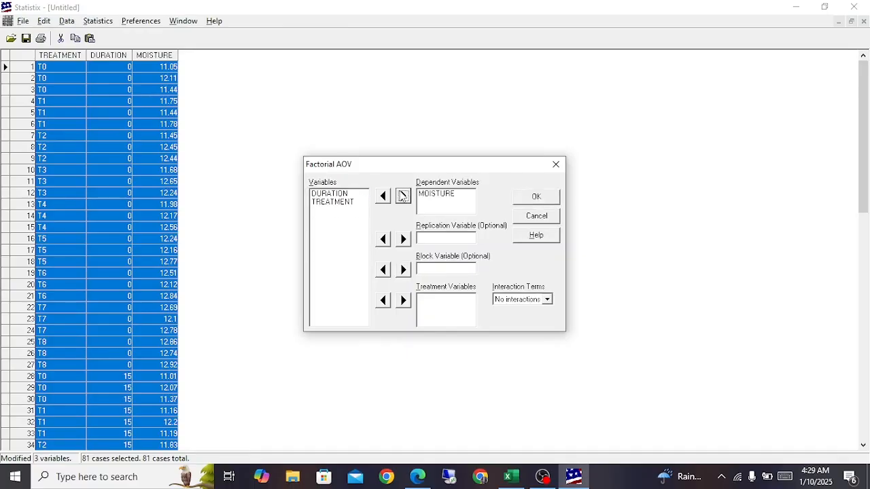
{"action": "left_click", "coordinate": [433, 204]}
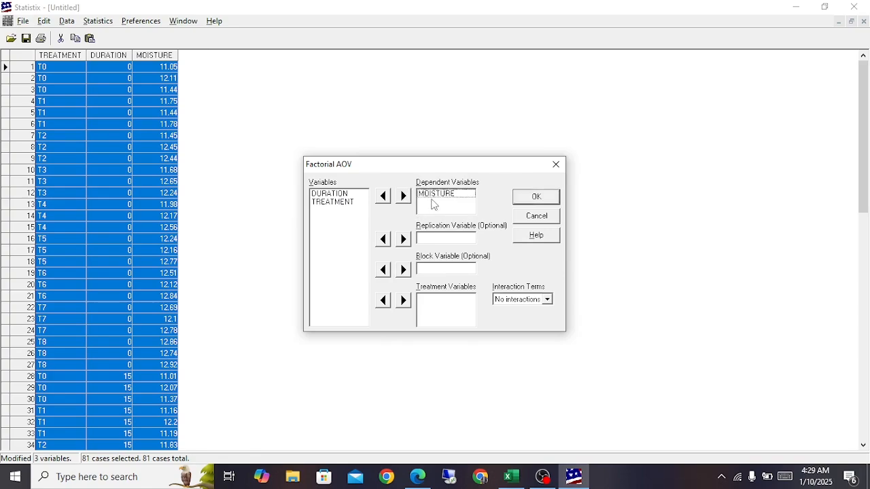
Step: Assign DURATION and TREATMENT as treatment variables, set interaction terms to Up to 2-way, and run the factorial AOV
{"action": "left_click", "coordinate": [346, 196]}
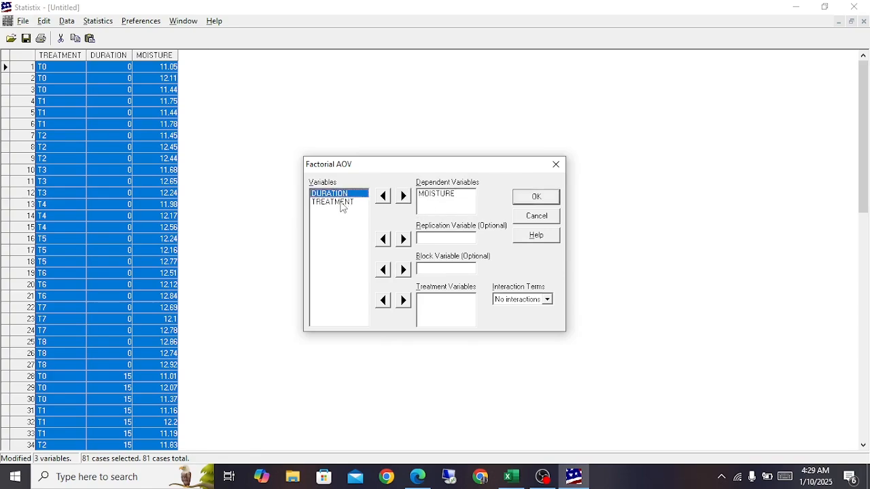
{"action": "left_click", "coordinate": [341, 204], "text": "shift"}
{"action": "left_click", "coordinate": [403, 300]}
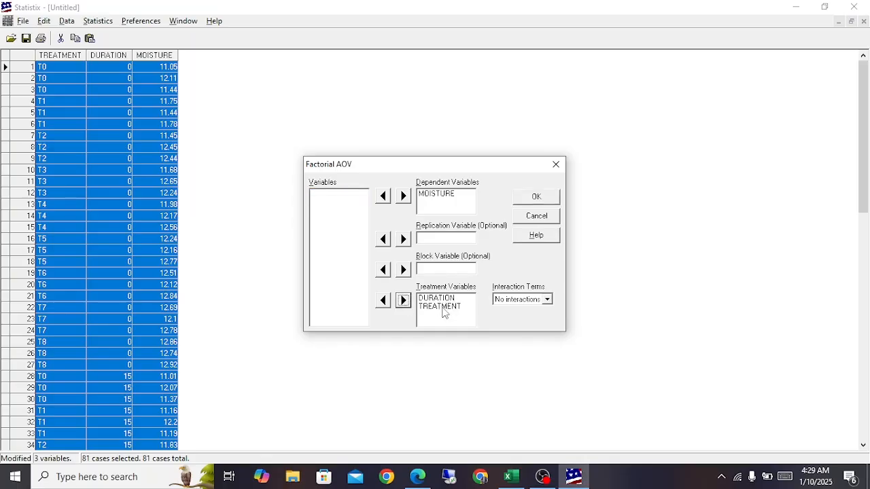
{"action": "left_click", "coordinate": [548, 300]}
{"action": "left_click", "coordinate": [518, 321]}
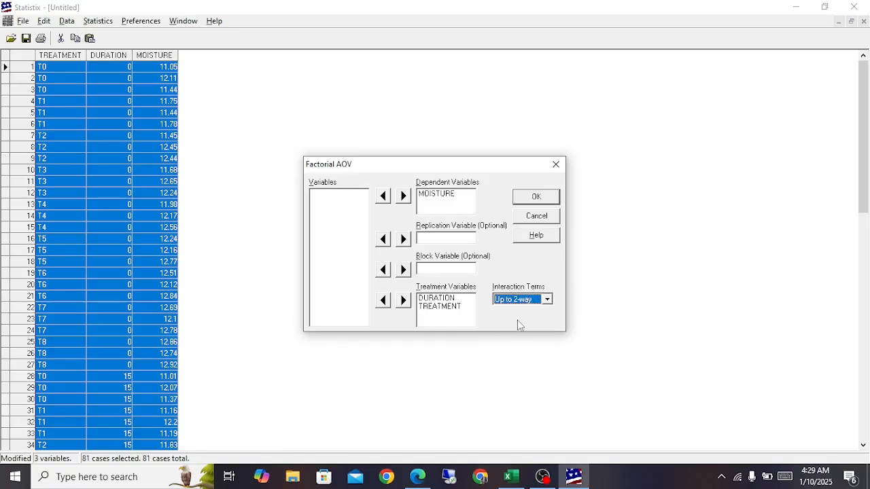
{"action": "left_click", "coordinate": [521, 199]}
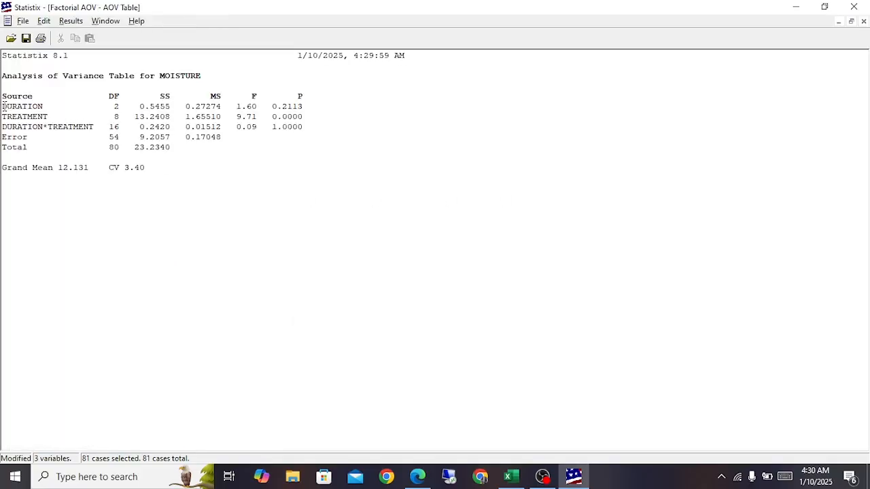
Step: Examine the DURATION, TREATMENT and DURATION*TREATMENT rows of the moisture analysis of variance table and select the whole table
{"action": "left_click_drag", "start_coordinate": [4, 107], "coordinate": [46, 117]}
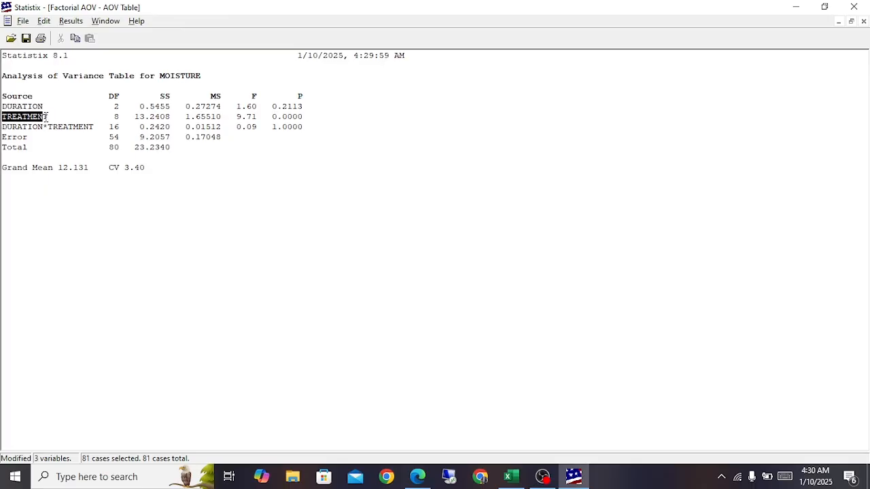
{"action": "left_click", "coordinate": [74, 130]}
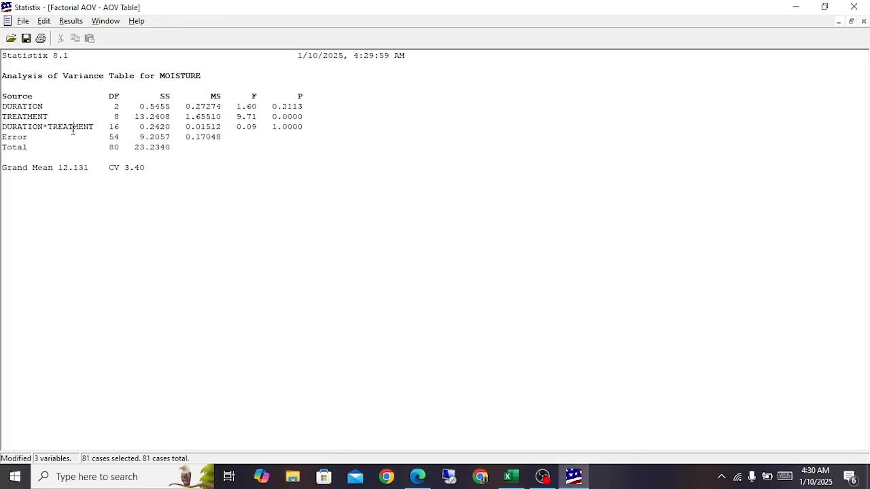
{"action": "left_click_drag", "start_coordinate": [27, 127], "coordinate": [95, 127]}
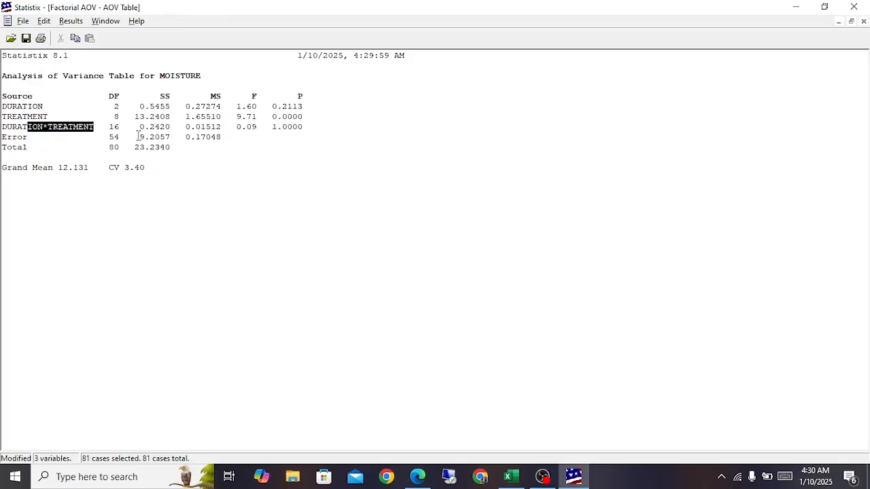
{"action": "left_click_drag", "start_coordinate": [3, 99], "coordinate": [175, 157]}
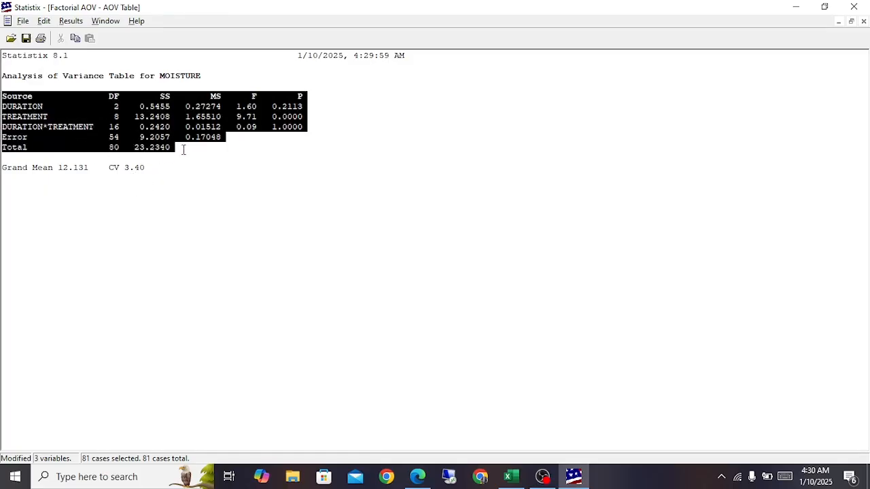
Step: Select empty cell G72 beside the moisture data in Excel, and open a new blank document in Word
{"action": "left_click", "coordinate": [508, 477]}
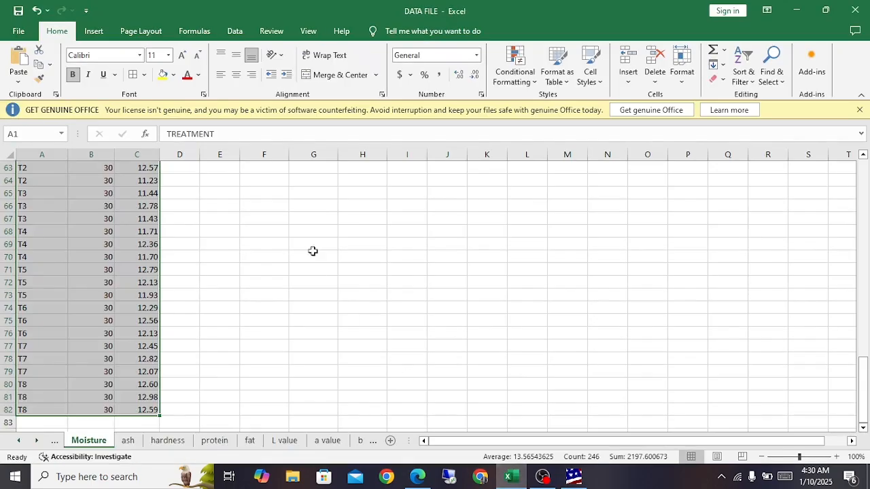
{"action": "left_click", "coordinate": [328, 278]}
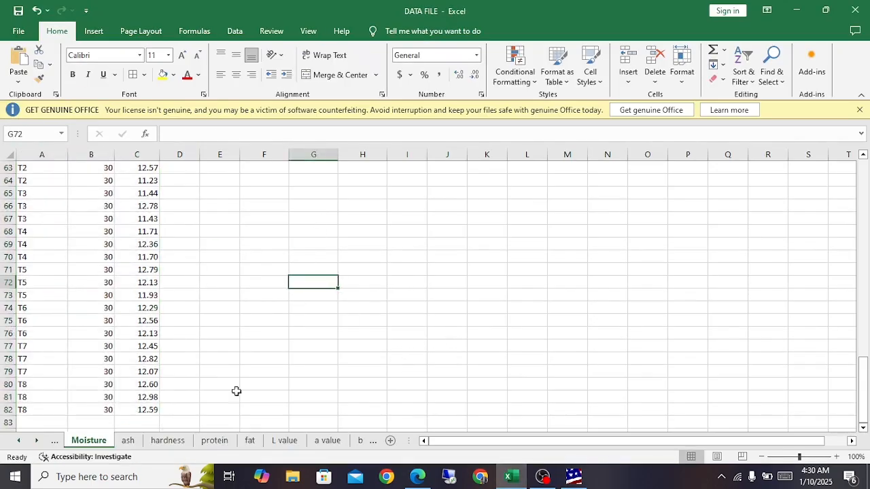
{"action": "left_click", "coordinate": [15, 476]}
{"action": "scroll", "coordinate": [106, 271], "scroll_direction": "down", "scroll_amount": 5}
{"action": "scroll", "coordinate": [106, 266], "scroll_direction": "down", "scroll_amount": 15}
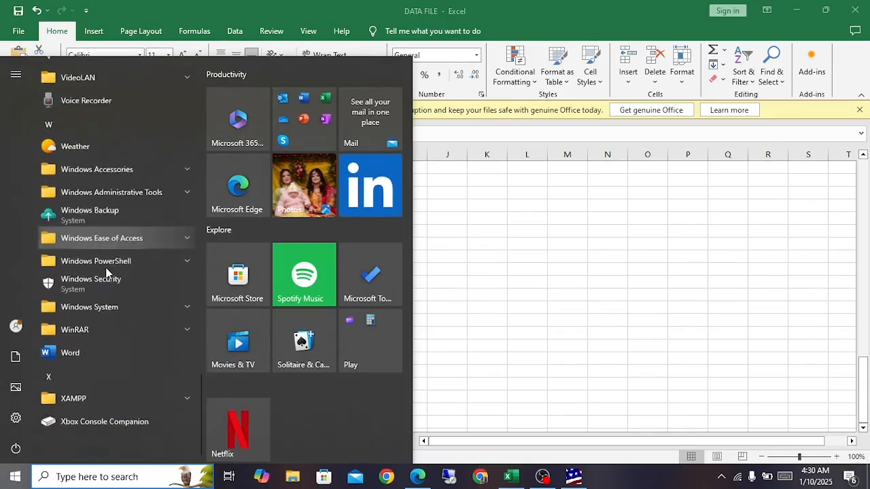
{"action": "left_click", "coordinate": [91, 358]}
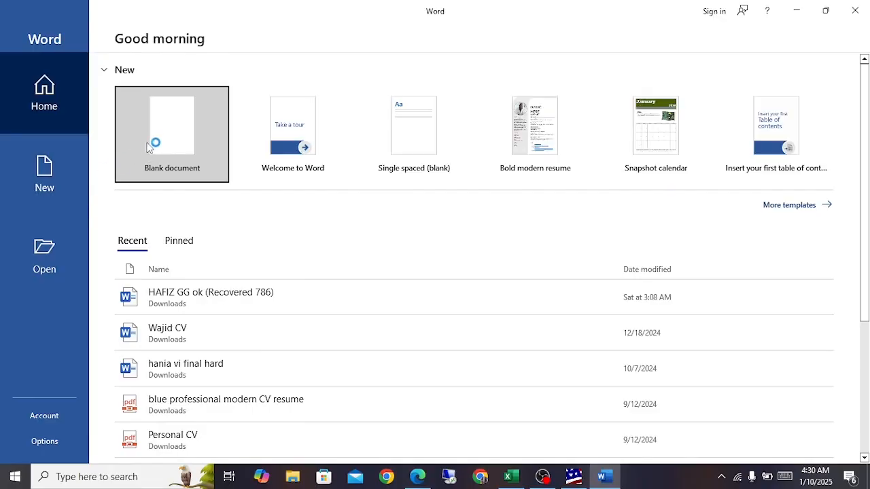
{"action": "left_click", "coordinate": [167, 140]}
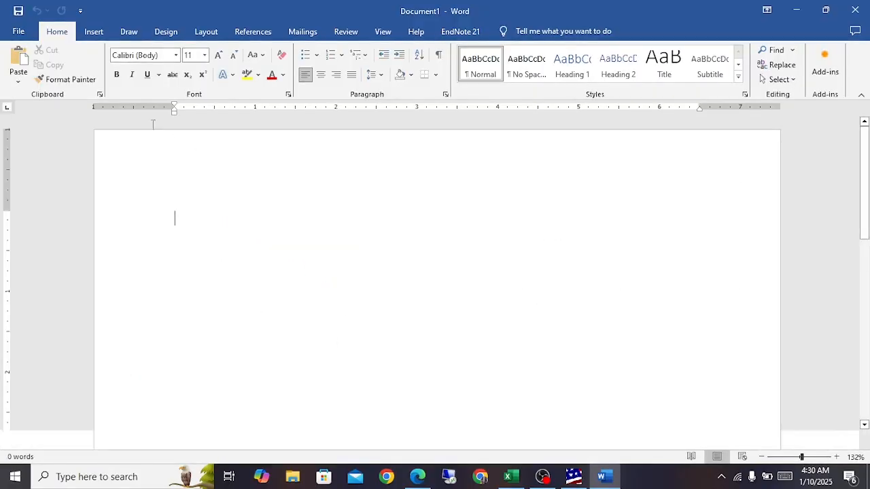
Step: Insert an 8-column by 7-row table in the Word document and copy the selected moisture analysis of variance table from Statistix
{"action": "left_click", "coordinate": [94, 31]}
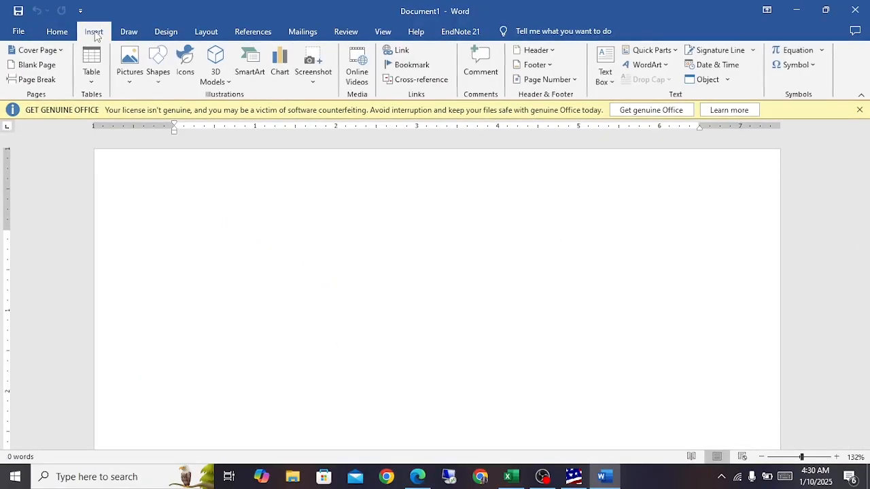
{"action": "left_click", "coordinate": [94, 70]}
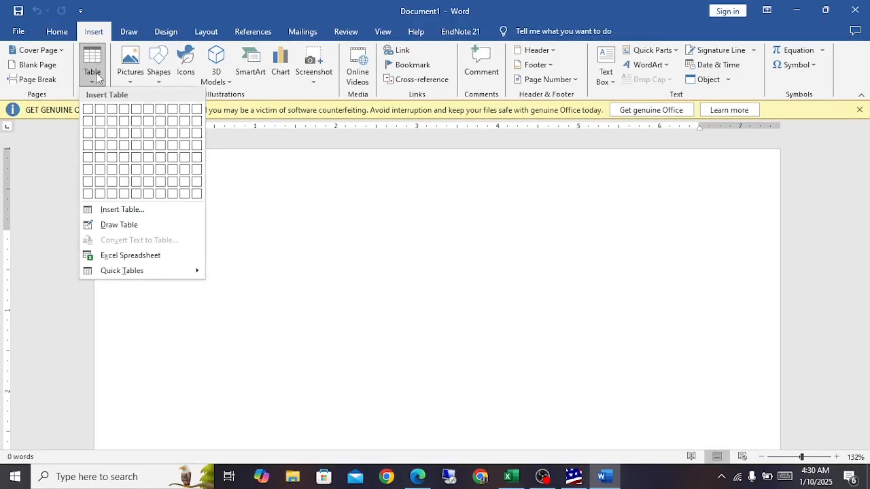
{"action": "left_click", "coordinate": [174, 183]}
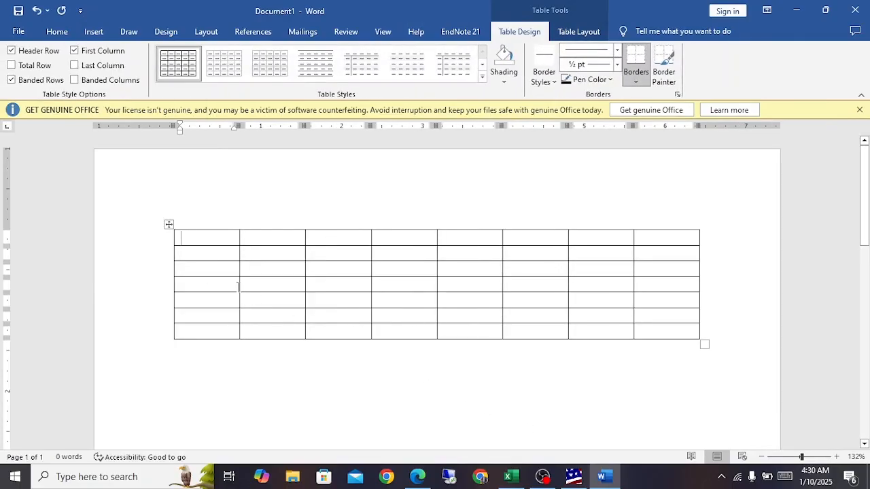
{"action": "left_click", "coordinate": [574, 476]}
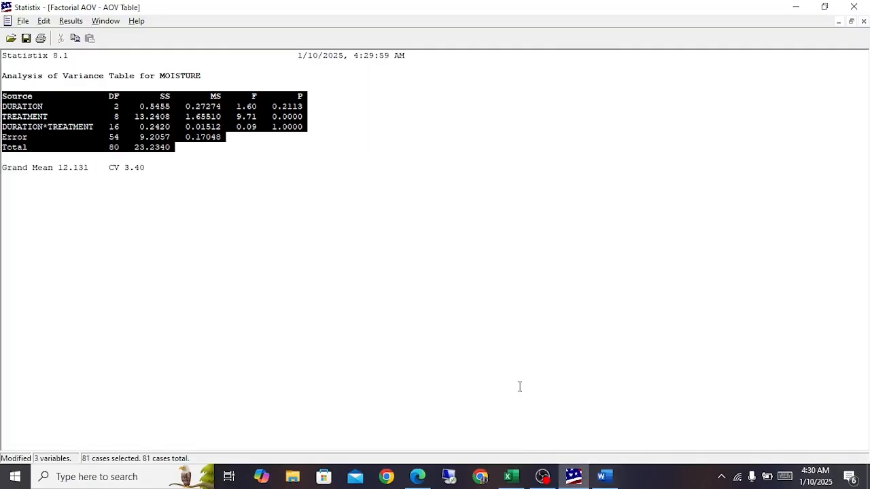
Step: Try to paste the copied analysis of variance table into the first cell of the Word table, and undo the paste
{"action": "left_click", "coordinate": [601, 476]}
{"action": "type", "text": "Source\tDF\tSS\tMS\tF\tP DURATION\t2\t0.5455\t0.27274\t1.60\t0.2113 TREATMENT\t8\t13.2408\t1.65510\t9.71\t0.0000 DURATION*TREATMENT\t16\t0.2420\t0.01512\t0.09\t1.0000 Error\t54\t9.2057\t0.17048 Total\t80\t23.2340"}
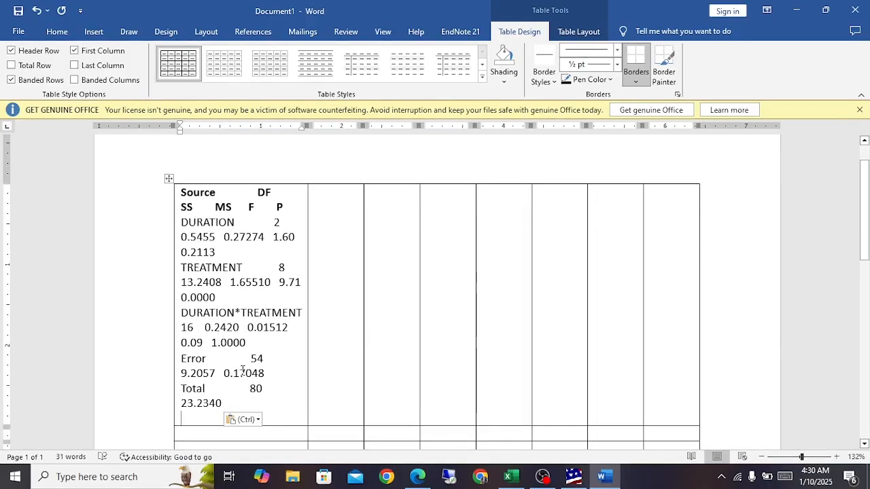
{"action": "key", "text": "ctrl+z"}
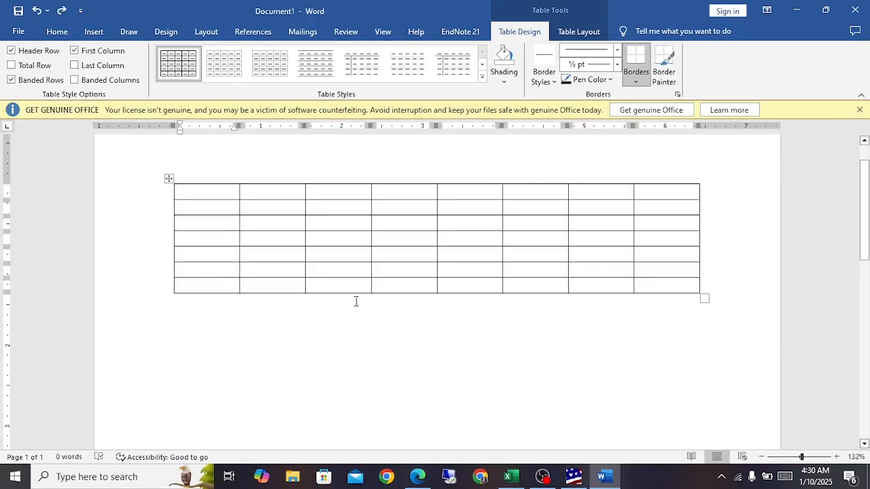
Step: Paste the analysis of variance table into Excel at G72 and split it into separate columns using Text to Columns with Fixed width
{"action": "left_click", "coordinate": [511, 477]}
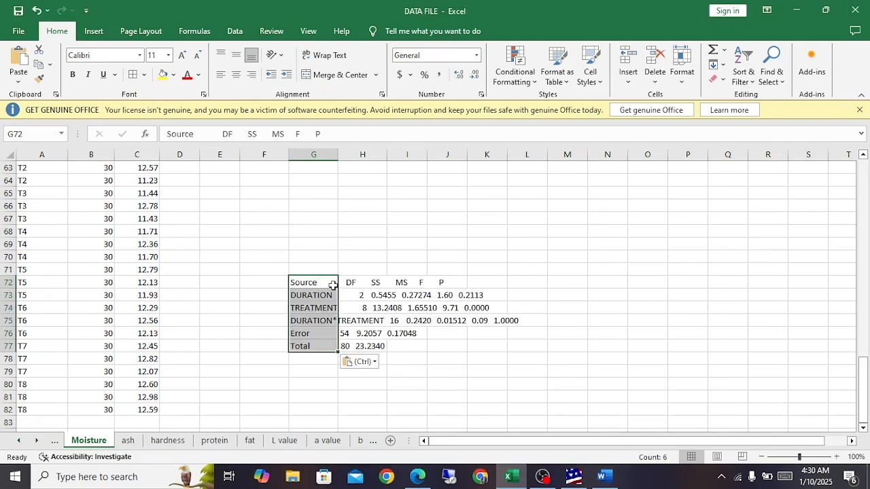
{"action": "left_click", "coordinate": [201, 31]}
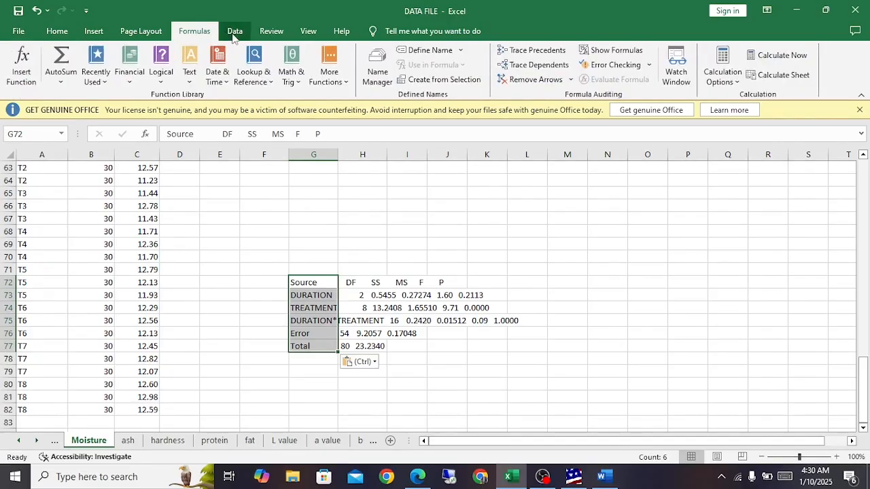
{"action": "left_click", "coordinate": [232, 31]}
{"action": "left_click", "coordinate": [498, 71]}
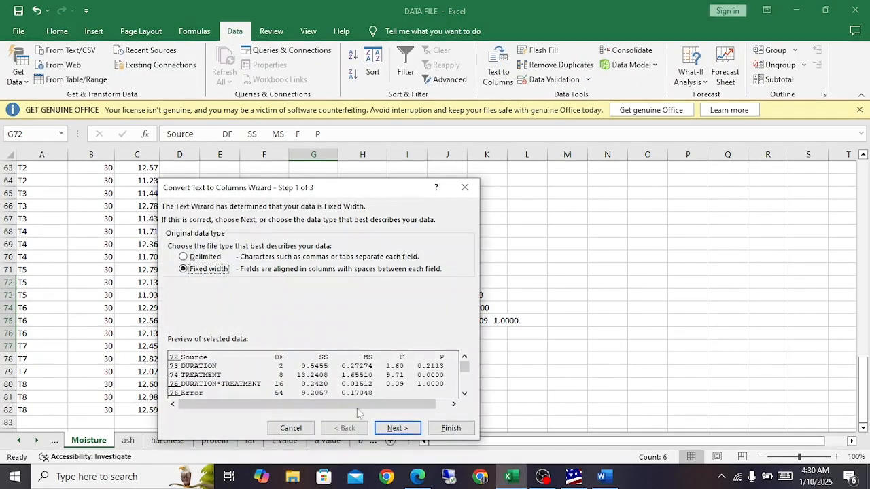
{"action": "left_click", "coordinate": [398, 428]}
{"action": "left_click", "coordinate": [398, 428]}
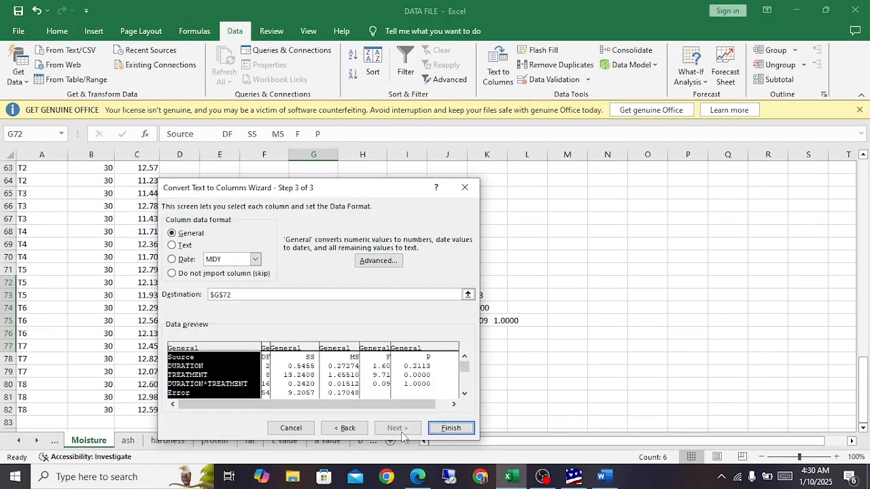
{"action": "left_click", "coordinate": [449, 431]}
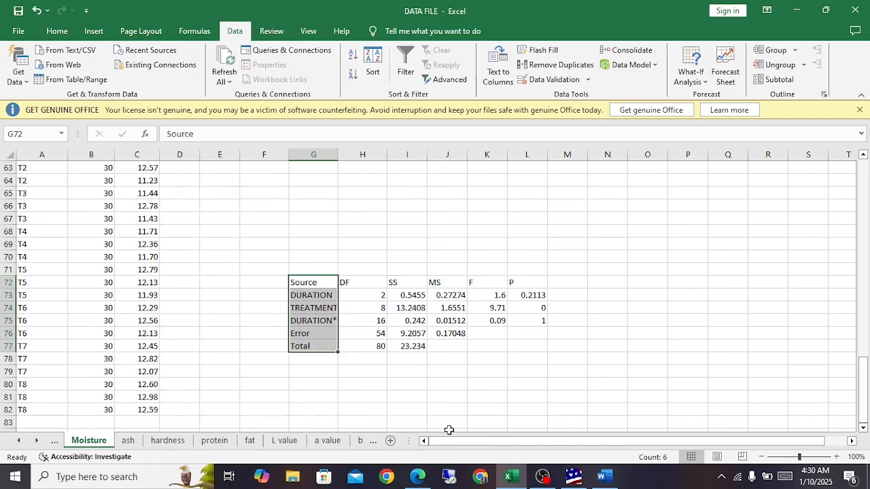
Step: Copy the split analysis of variance table in G72:L77 and switch back to the Word document
{"action": "left_click", "coordinate": [303, 281]}
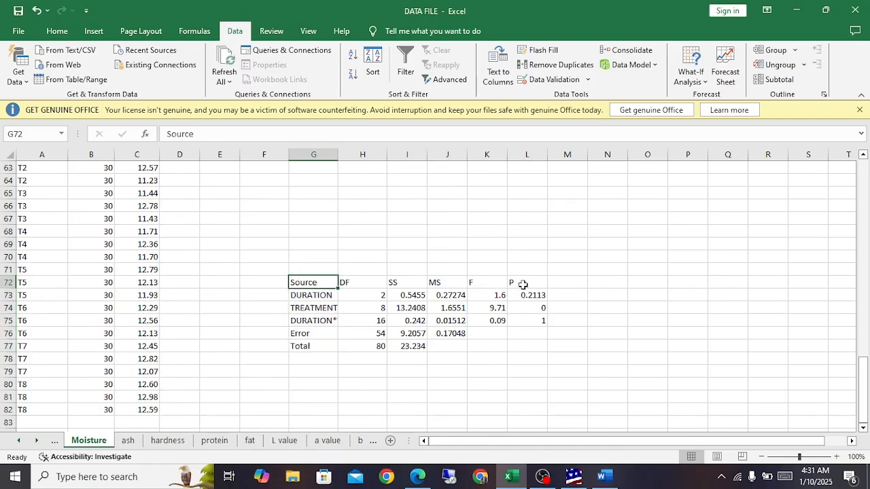
{"action": "left_click_drag", "start_coordinate": [311, 281], "coordinate": [519, 345]}
{"action": "key", "text": "ctrl+c"}
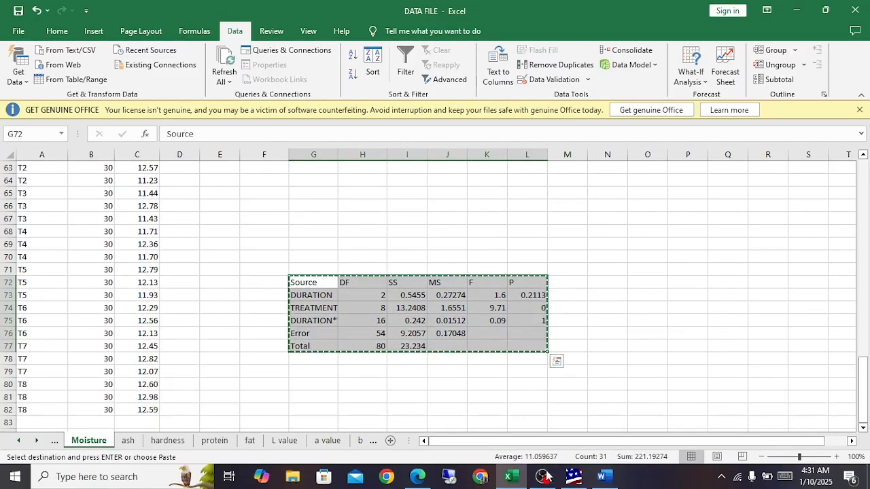
{"action": "left_click", "coordinate": [595, 479]}
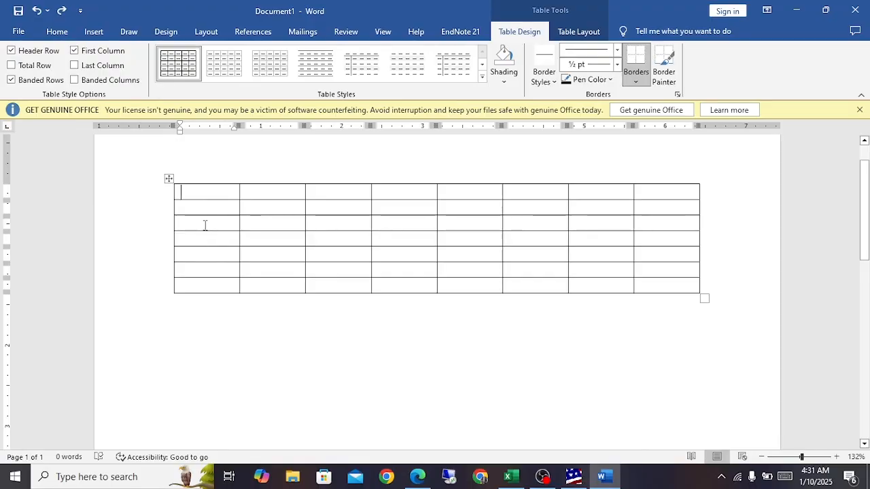
Step: Delete the last row and the last two columns of the empty Word table
{"action": "left_click_drag", "start_coordinate": [198, 283], "coordinate": [636, 290]}
{"action": "right_click", "coordinate": [636, 290]}
{"action": "left_click", "coordinate": [673, 204]}
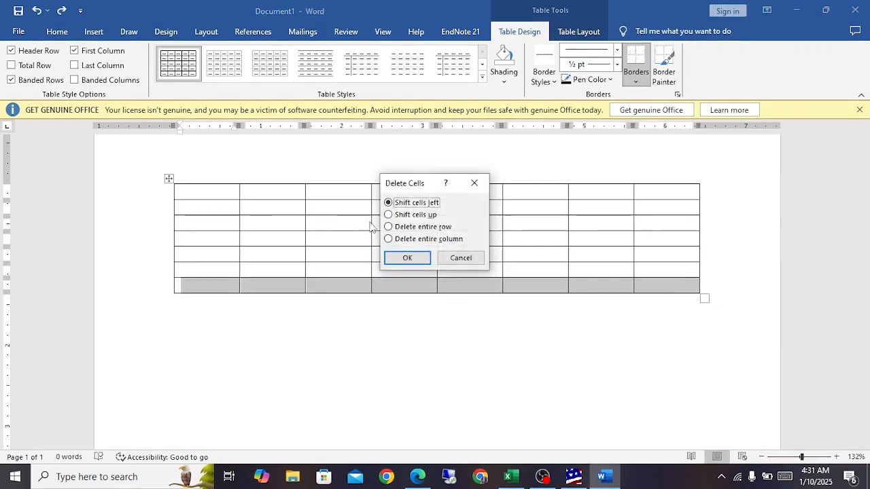
{"action": "left_click", "coordinate": [407, 259]}
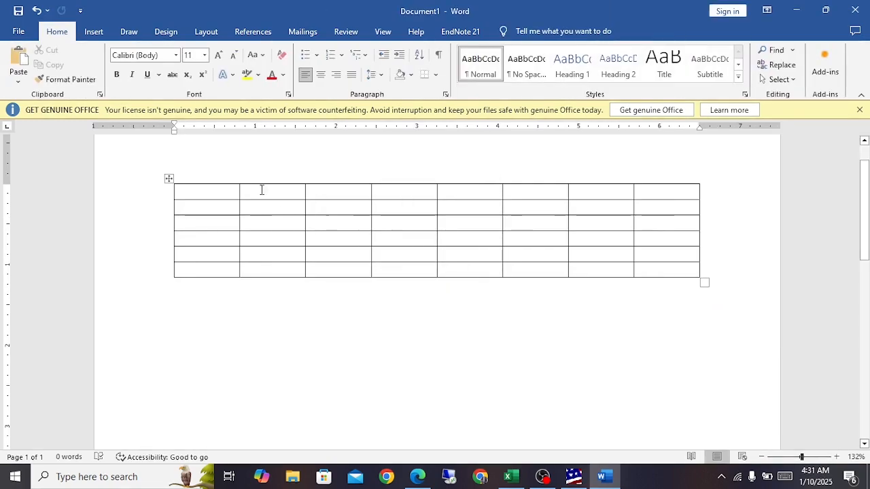
{"action": "left_click_drag", "start_coordinate": [592, 194], "coordinate": [658, 270]}
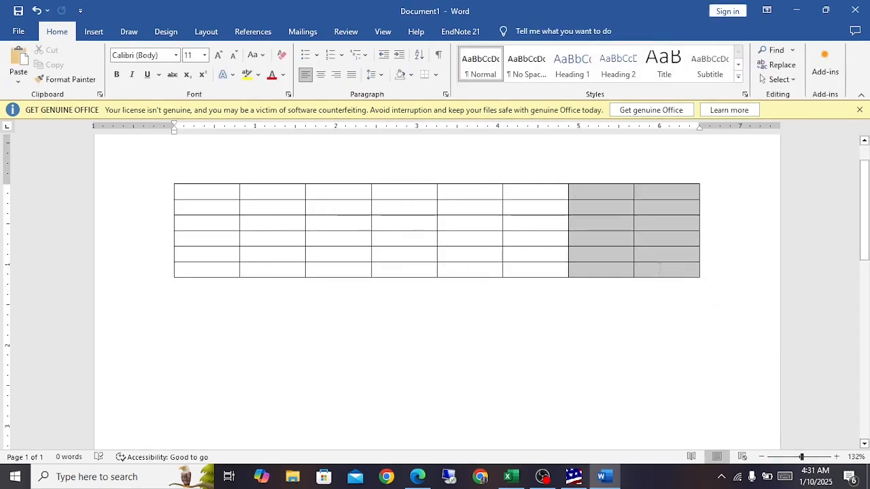
{"action": "right_click", "coordinate": [658, 270]}
{"action": "left_click", "coordinate": [688, 151]}
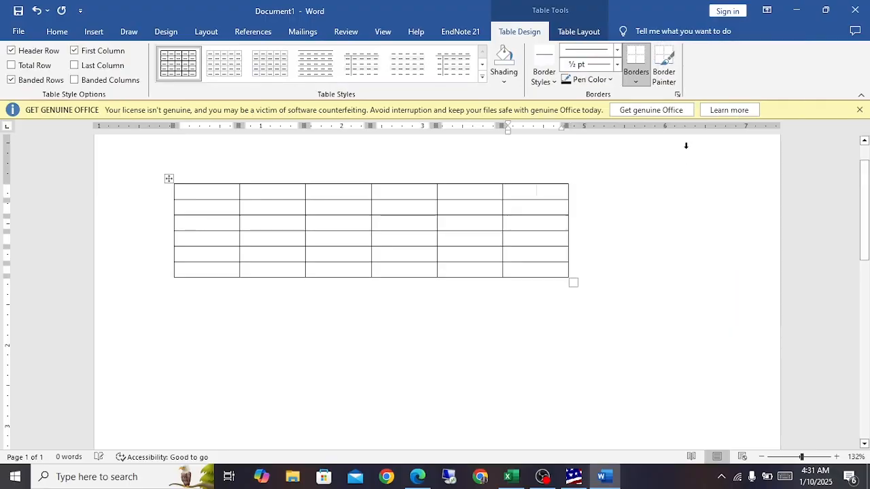
Step: Try pasting the copied cells onto the whole selected Word table and into its first cell, undoing each paste
{"action": "left_click", "coordinate": [168, 179]}
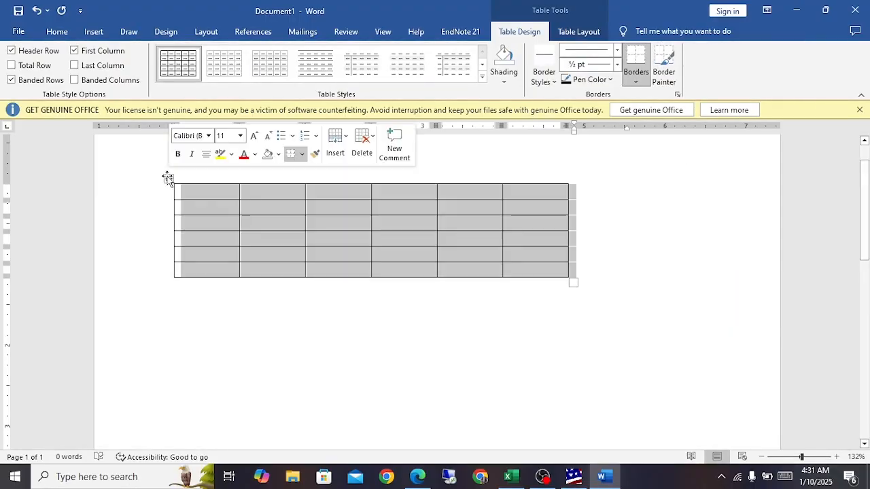
{"action": "key", "text": "ctrl+v"}
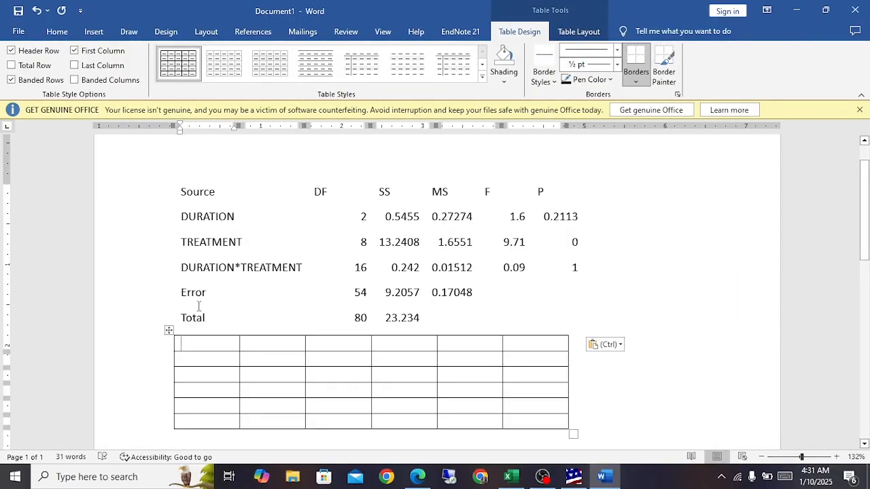
{"action": "key", "text": "ctrl+z"}
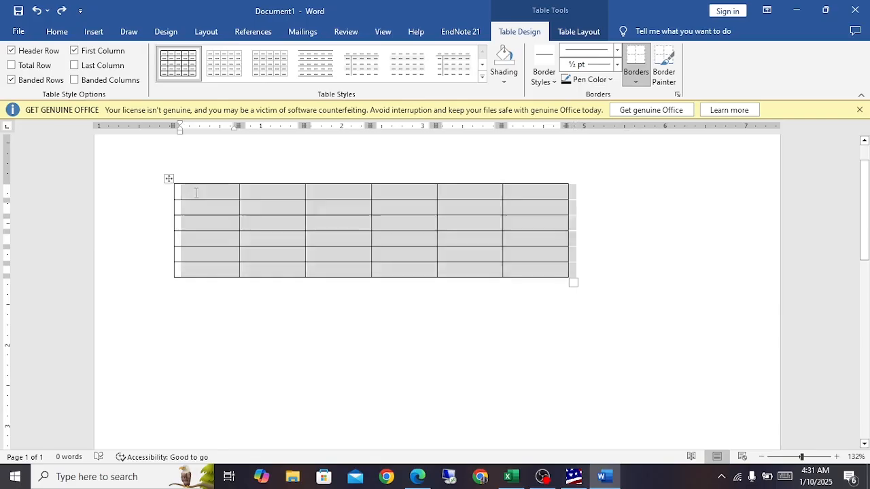
{"action": "left_click", "coordinate": [185, 190]}
{"action": "key", "text": "ctrl+v"}
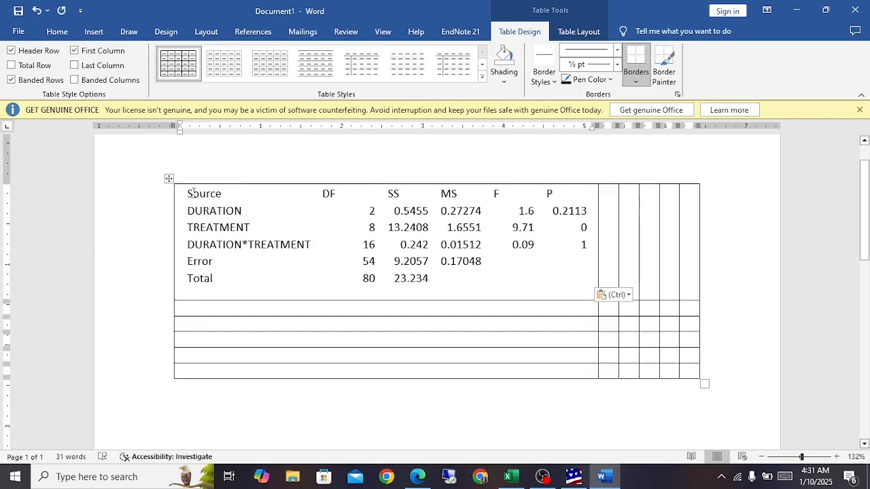
{"action": "key", "text": "ctrl+z"}
Step: Select all cells of the 6-by-6 Word table and paste the analysis of variance values into them
{"action": "left_click_drag", "start_coordinate": [191, 190], "coordinate": [511, 263]}
{"action": "key", "text": "ctrl+v"}
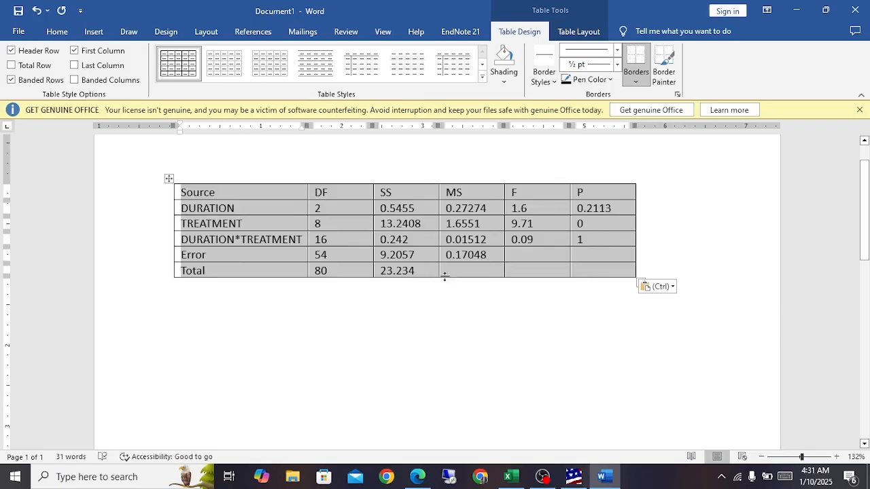
{"action": "left_click", "coordinate": [549, 270]}
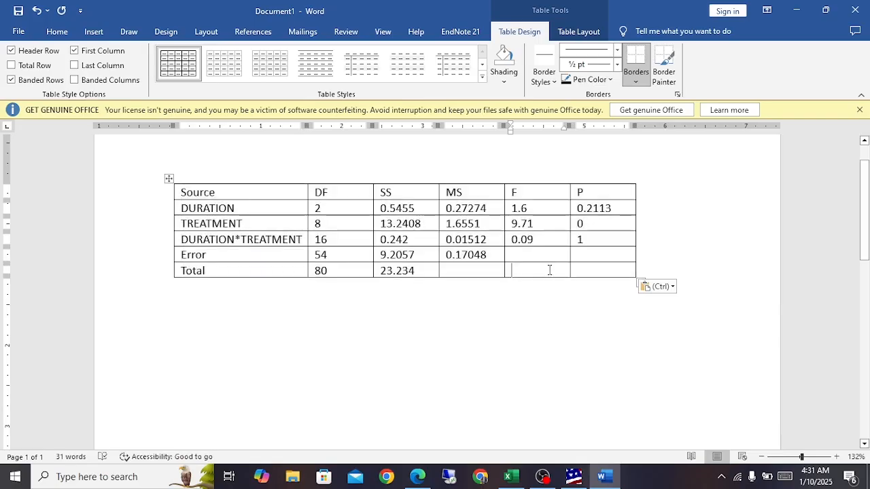
{"action": "left_click", "coordinate": [168, 179]}
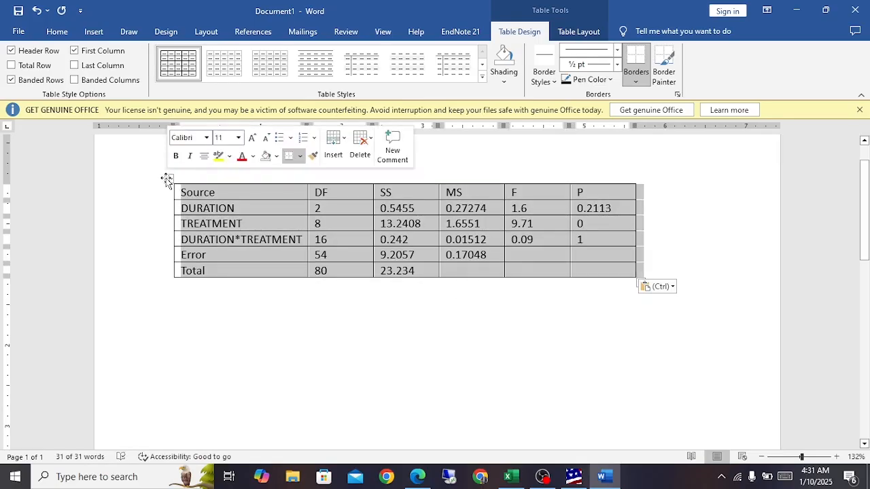
{"action": "left_click", "coordinate": [299, 260]}
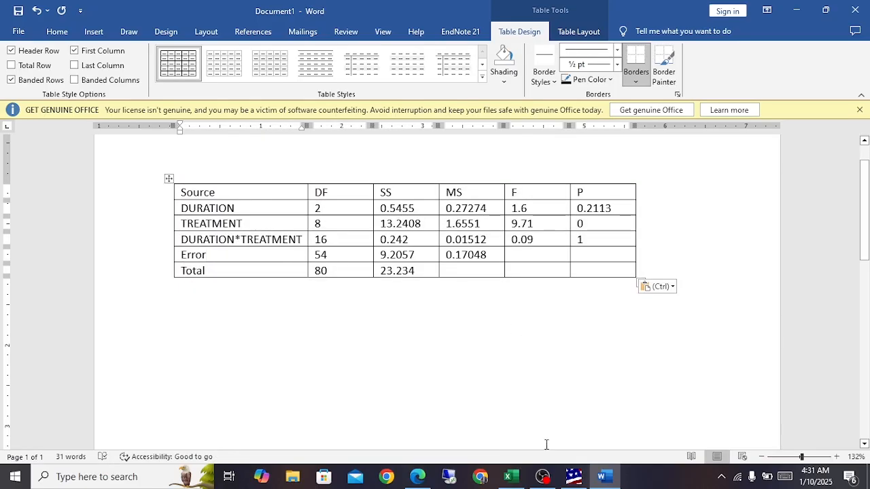
Step: Return to the Moisture sheet in Excel and review the mean values table for the moisture content of multi mix flour
{"action": "left_click", "coordinate": [506, 477]}
{"action": "left_click", "coordinate": [371, 308]}
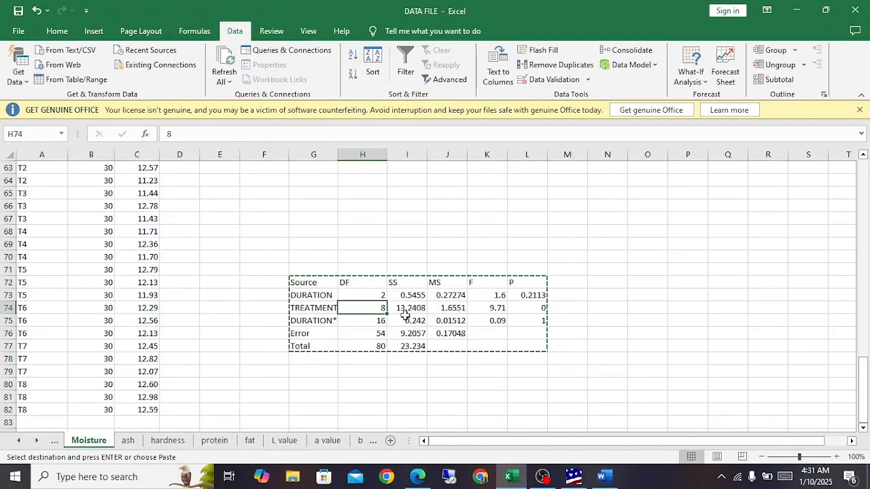
{"action": "scroll", "coordinate": [412, 325], "scroll_direction": "up", "scroll_amount": 5}
{"action": "scroll", "coordinate": [412, 325], "scroll_direction": "up", "scroll_amount": 16}
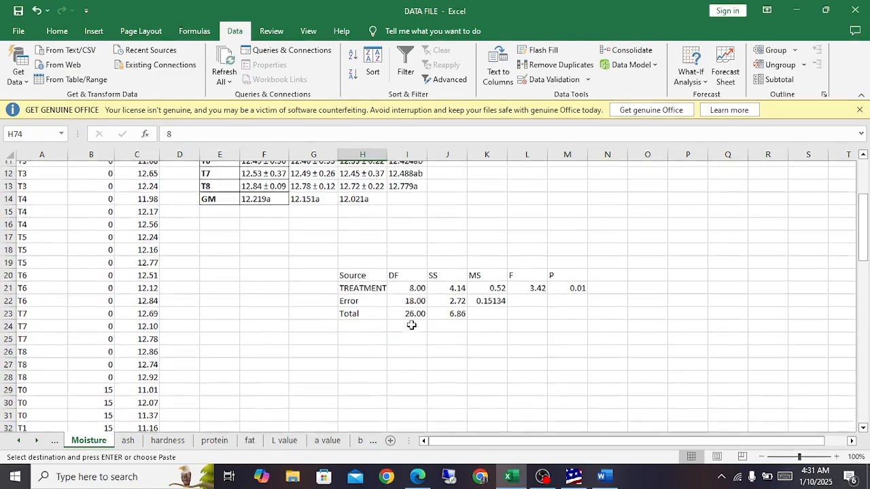
{"action": "scroll", "coordinate": [412, 325], "scroll_direction": "down", "scroll_amount": 10}
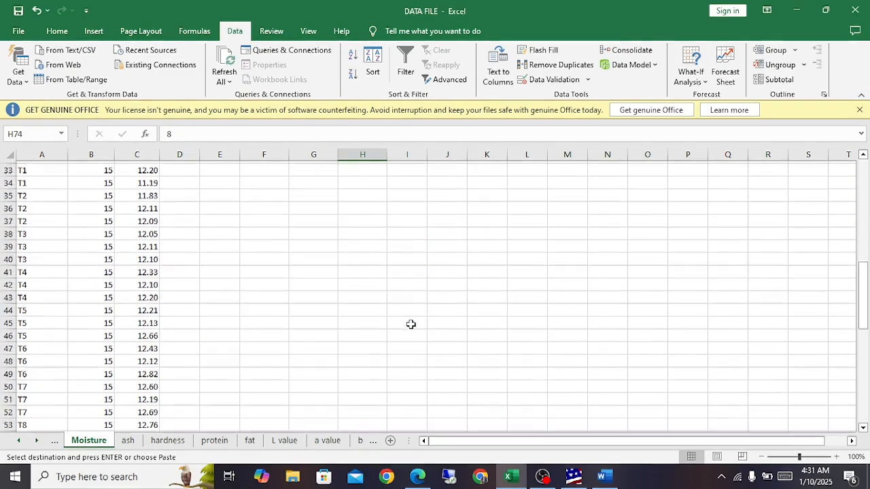
{"action": "scroll", "coordinate": [412, 325], "scroll_direction": "up", "scroll_amount": 10}
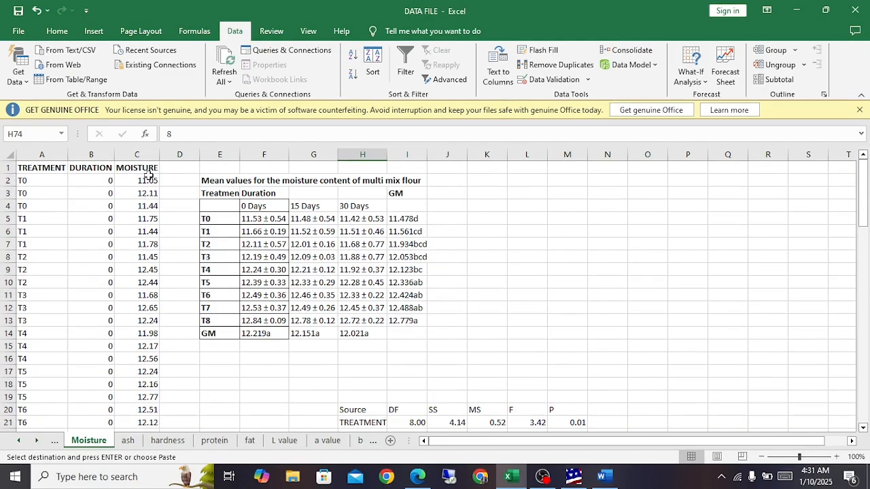
Step: Review the full moisture data column on the Moisture sheet alongside the mean values table and the analysis of variance tables
{"action": "left_click_drag", "start_coordinate": [147, 178], "coordinate": [145, 472]}
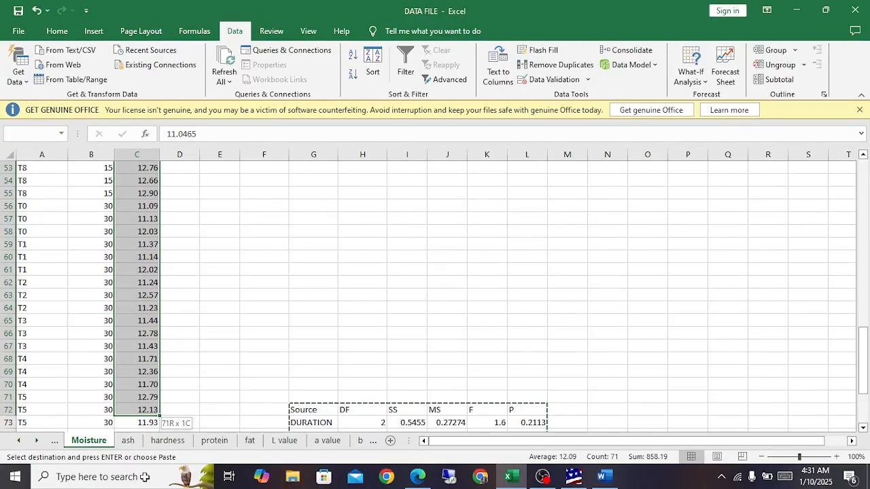
{"action": "left_click", "coordinate": [235, 331]}
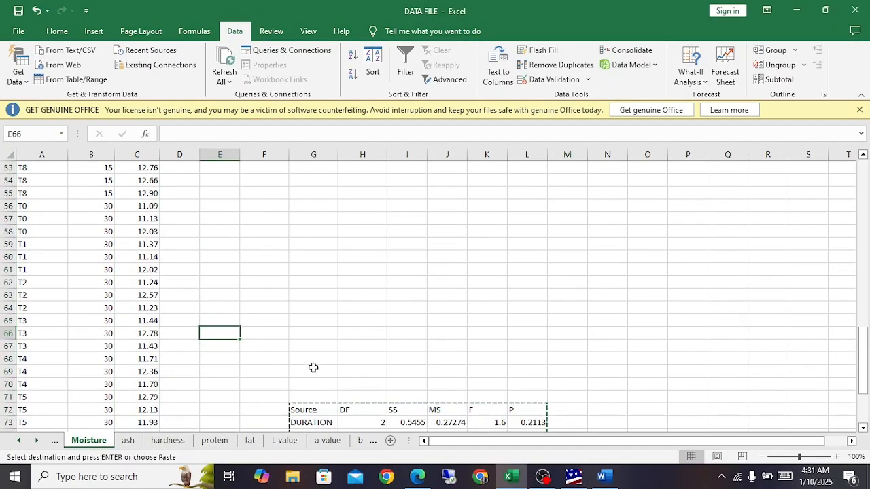
{"action": "scroll", "coordinate": [310, 368], "scroll_direction": "up", "scroll_amount": 14}
{"action": "scroll", "coordinate": [309, 368], "scroll_direction": "down", "scroll_amount": 18}
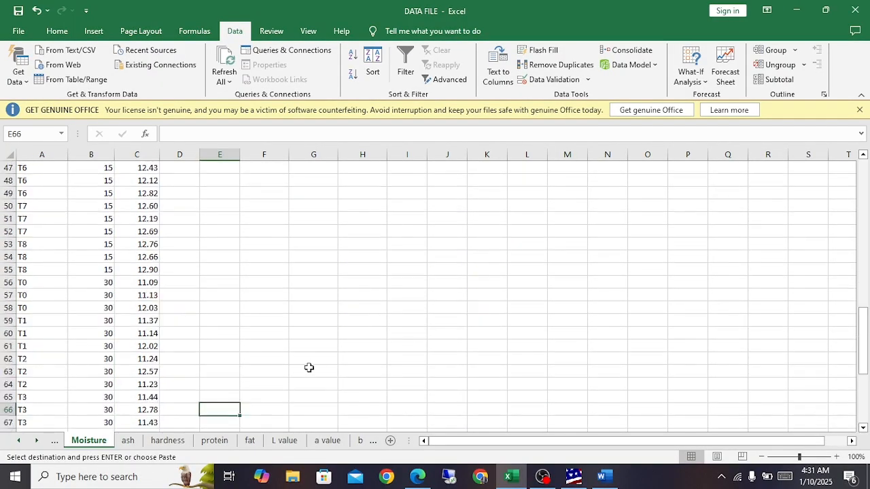
{"action": "scroll", "coordinate": [309, 368], "scroll_direction": "up", "scroll_amount": 18}
{"action": "scroll", "coordinate": [308, 368], "scroll_direction": "up", "scroll_amount": 4}
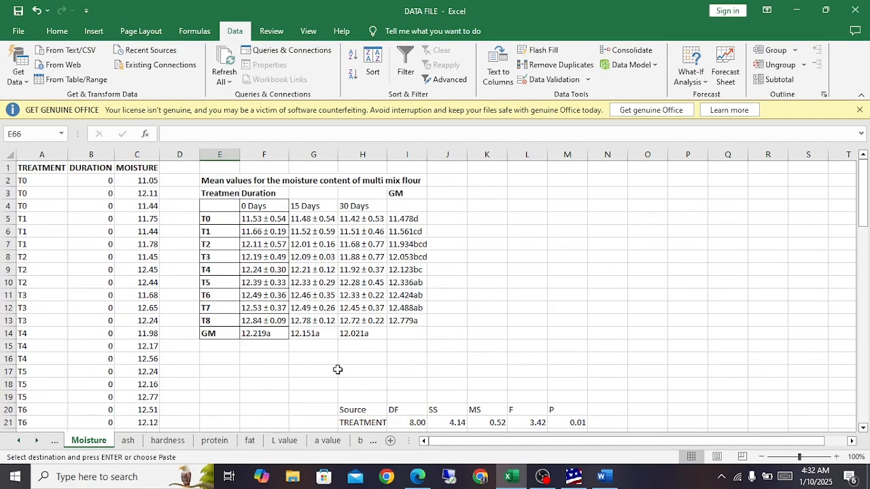
{"action": "scroll", "coordinate": [454, 381], "scroll_direction": "down", "scroll_amount": 10}
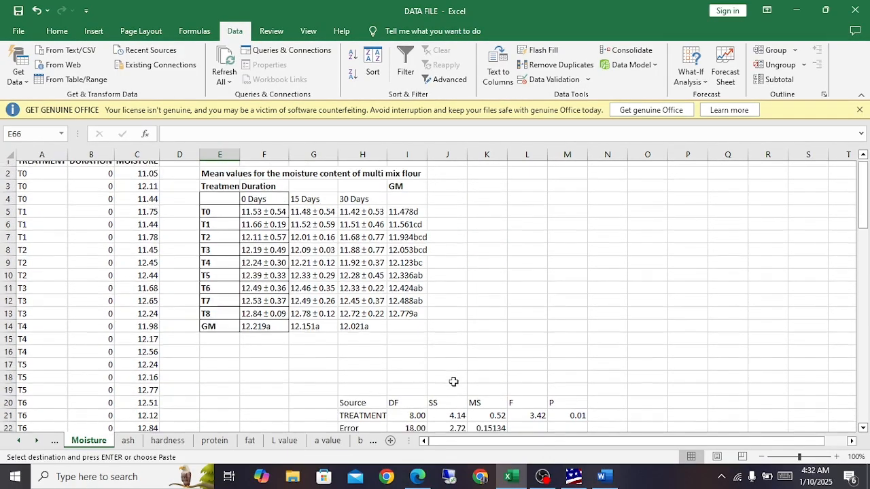
{"action": "scroll", "coordinate": [453, 381], "scroll_direction": "down", "scroll_amount": 5}
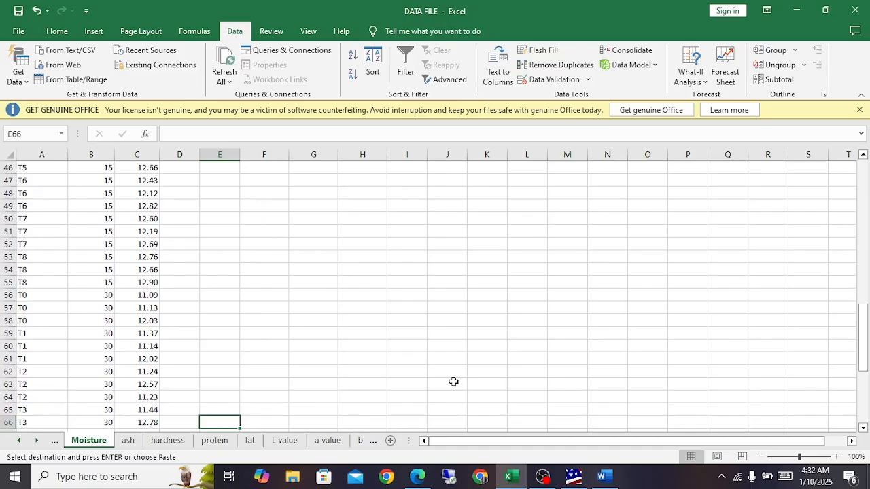
{"action": "scroll", "coordinate": [453, 382], "scroll_direction": "down", "scroll_amount": 5}
Step: In Statistix, run Tukey HSD all-pairwise comparisons of moisture for DURATION, TREATMENT and DURATION*TREATMENT, with alpha 0.05 and homogeneous groups format
{"action": "left_click", "coordinate": [574, 477]}
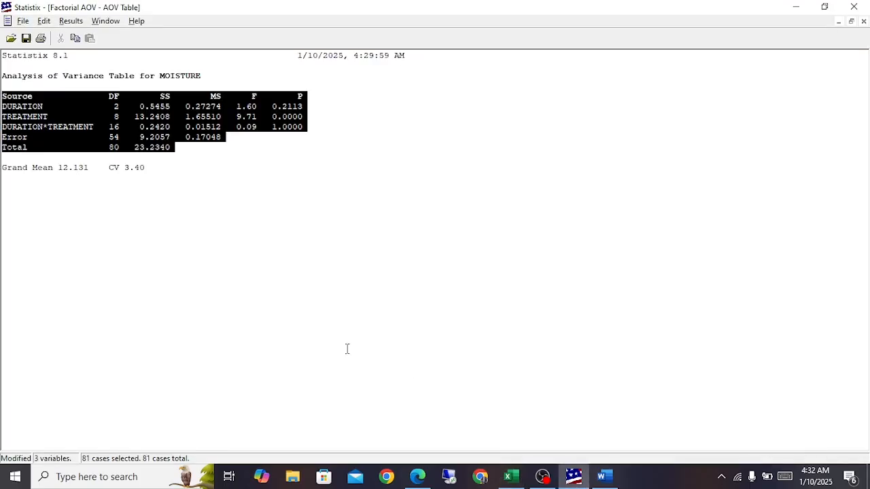
{"action": "left_click", "coordinate": [63, 22]}
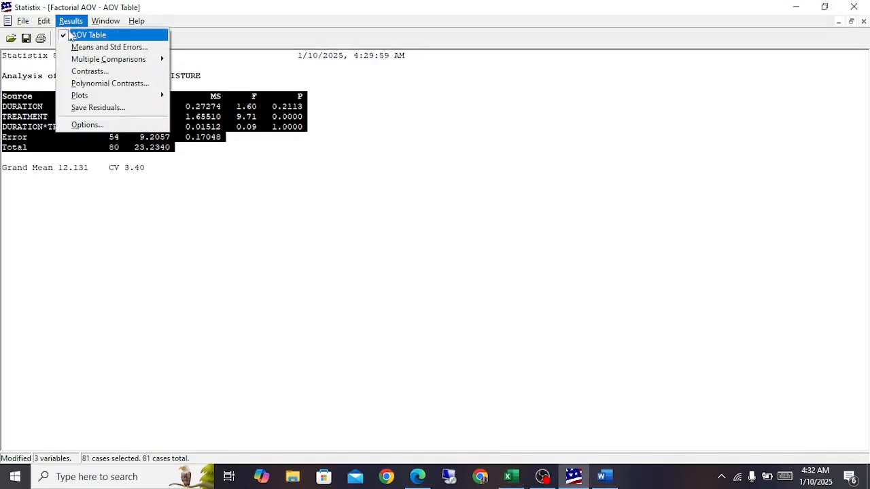
{"action": "mouse_move", "coordinate": [113, 66]}
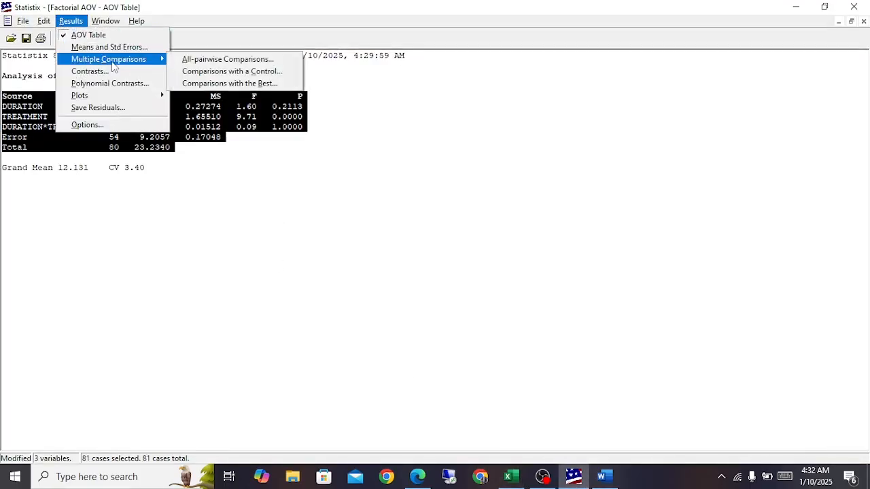
{"action": "left_click", "coordinate": [207, 60]}
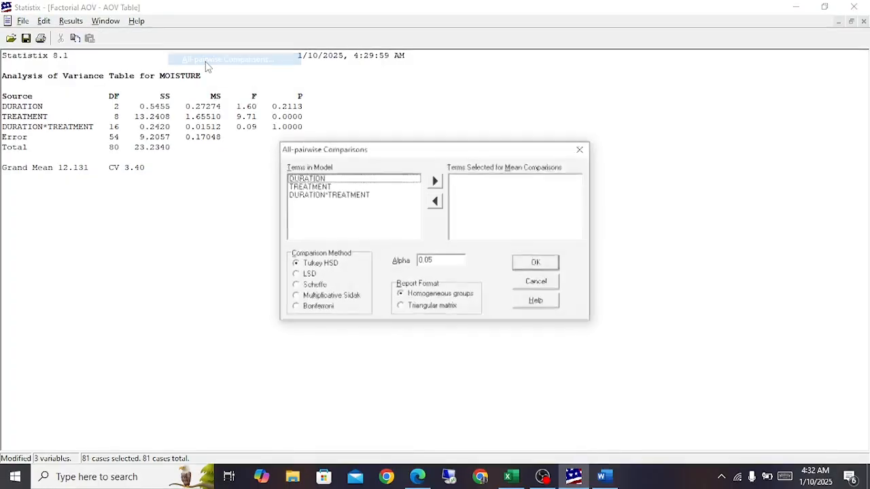
{"action": "left_click", "coordinate": [352, 195], "text": "shift"}
{"action": "left_click", "coordinate": [435, 180]}
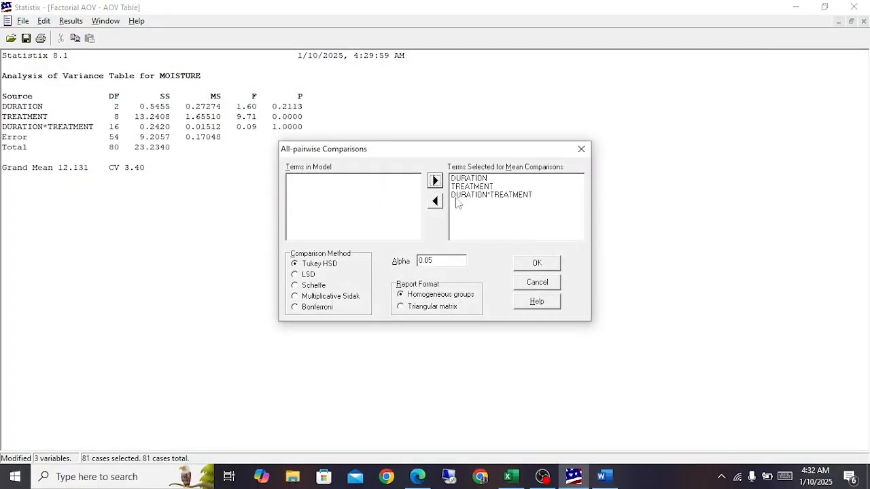
{"action": "left_click", "coordinate": [533, 263]}
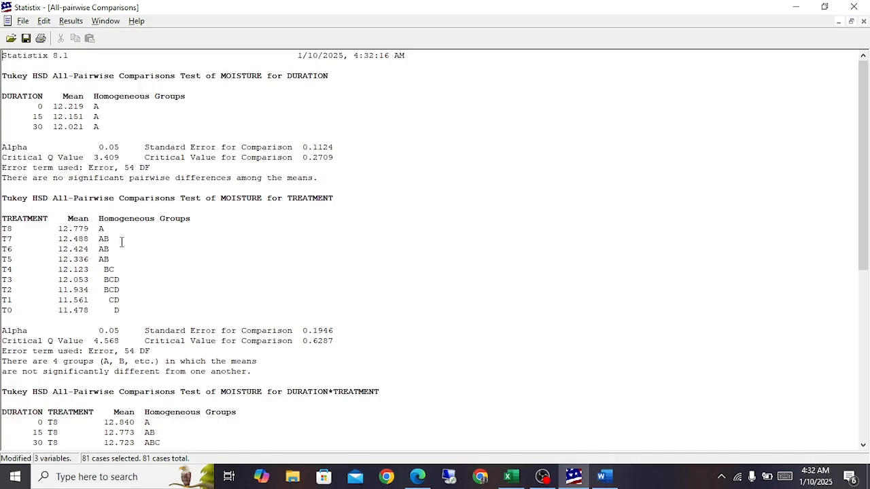
Step: Look through the whole all-pairwise comparisons report, from the DURATION test to the DURATION*TREATMENT test
{"action": "scroll", "coordinate": [122, 242], "scroll_direction": "down", "scroll_amount": 10}
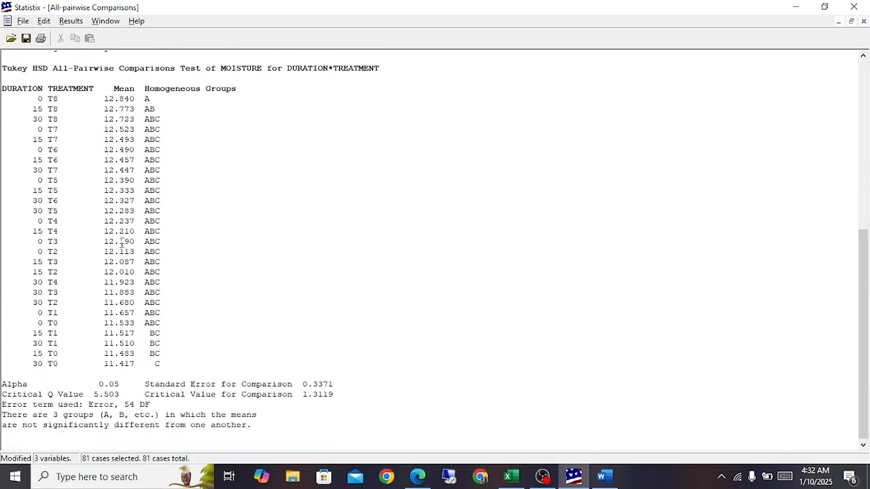
{"action": "scroll", "coordinate": [122, 245], "scroll_direction": "up", "scroll_amount": 10}
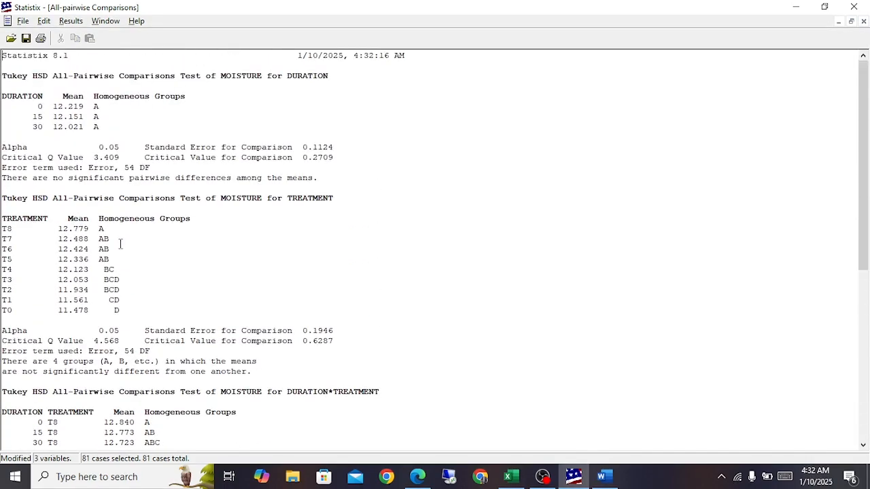
{"action": "scroll", "coordinate": [179, 241], "scroll_direction": "down", "scroll_amount": 11}
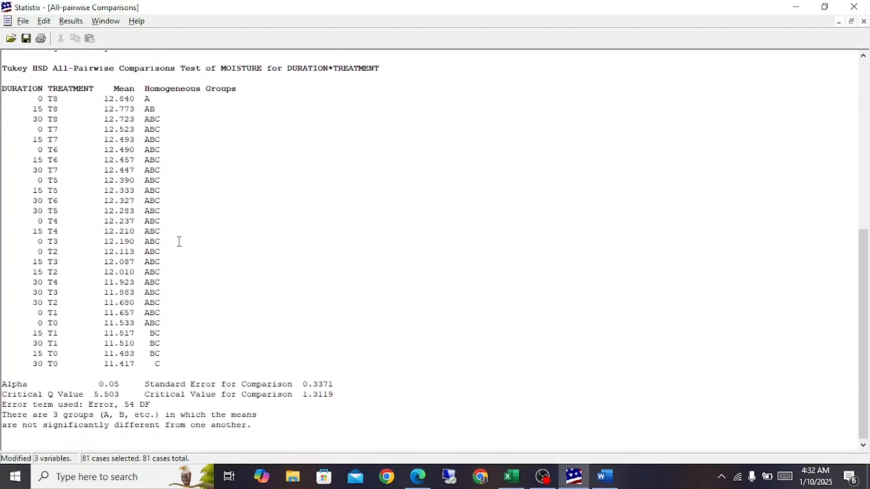
{"action": "left_click_drag", "start_coordinate": [295, 433], "coordinate": [24, 63]}
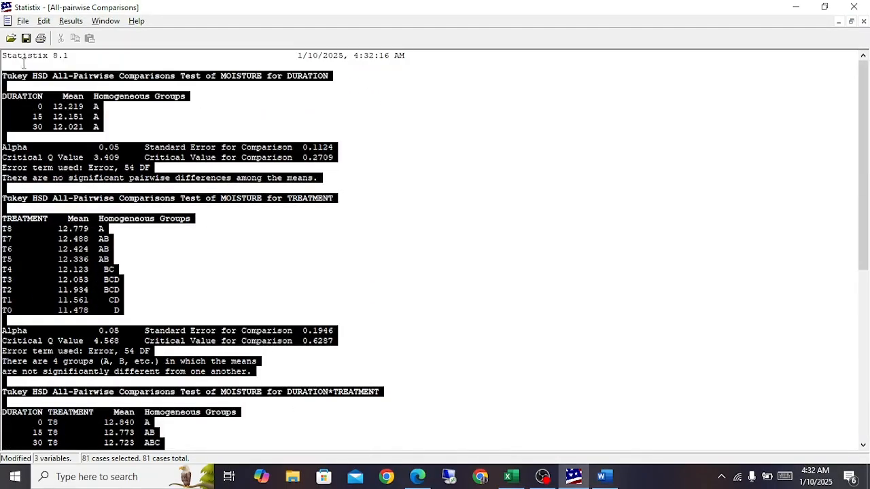
{"action": "left_click", "coordinate": [152, 218]}
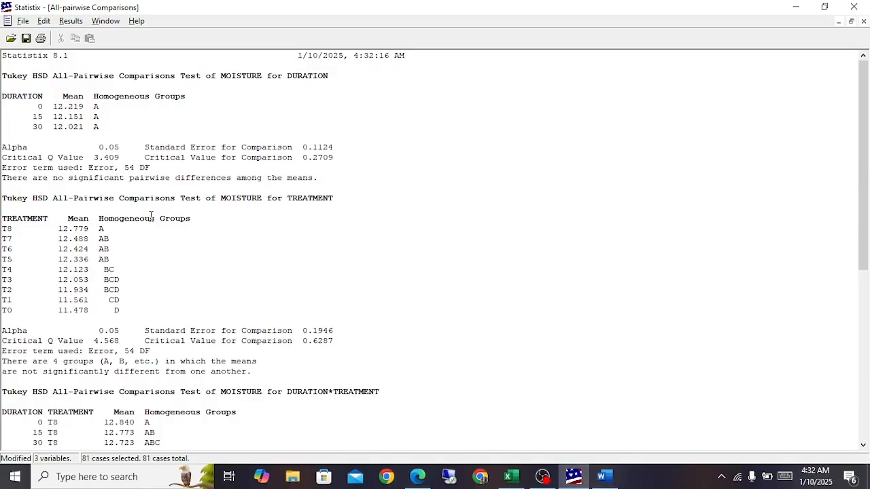
Step: Check which file types the comparisons report can be saved as, and close the save dialog without saving
{"action": "left_click", "coordinate": [24, 21]}
{"action": "left_click", "coordinate": [30, 36]}
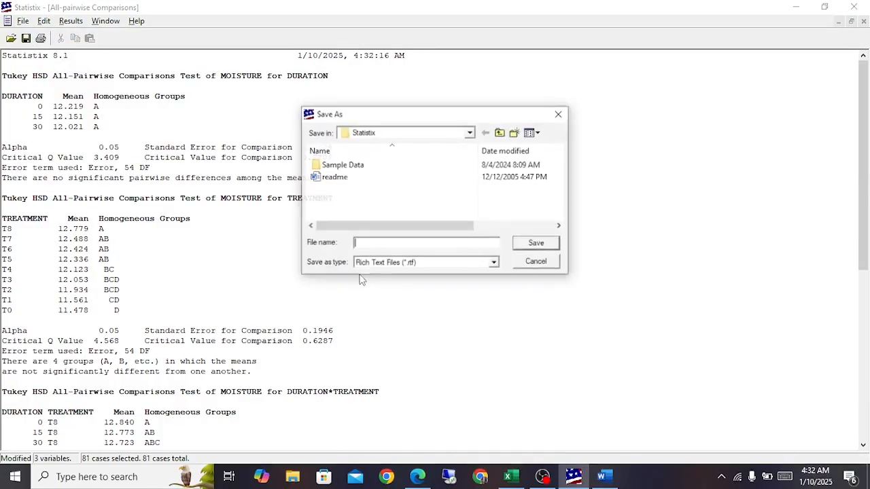
{"action": "left_click", "coordinate": [495, 264]}
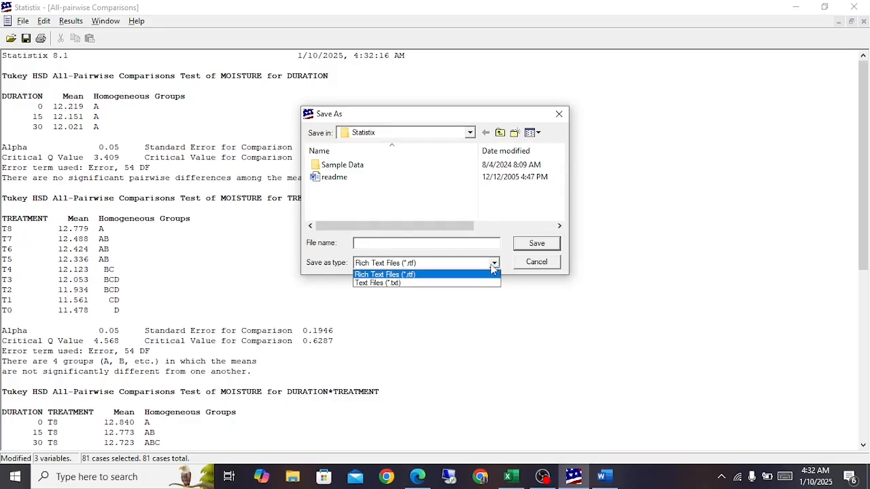
{"action": "left_click", "coordinate": [539, 263]}
{"action": "left_click", "coordinate": [539, 262]}
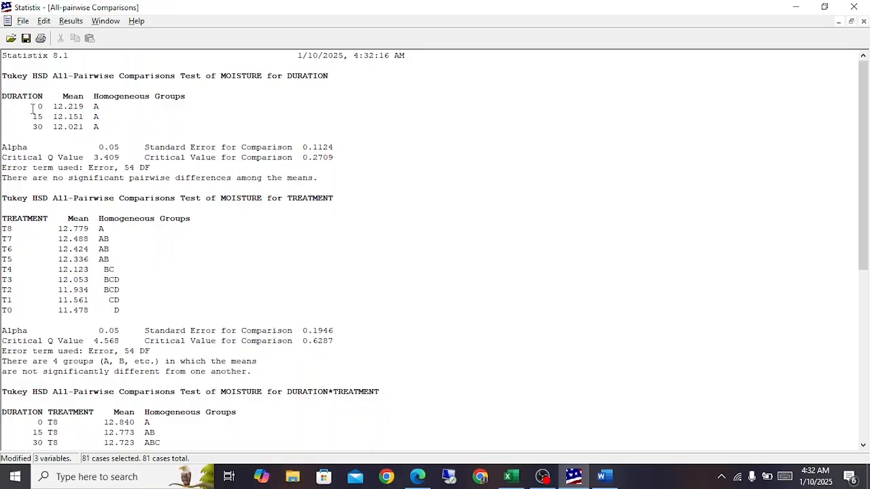
Step: Go over the DURATION and TREATMENT means with their letter groups, and check the available multiple comparison options
{"action": "left_click_drag", "start_coordinate": [32, 109], "coordinate": [109, 126]}
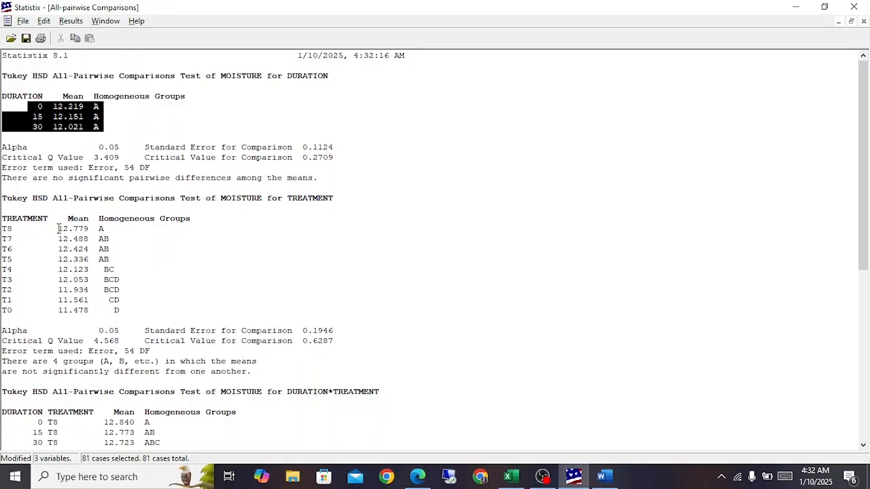
{"action": "left_click_drag", "start_coordinate": [58, 229], "coordinate": [133, 302]}
{"action": "left_click_drag", "start_coordinate": [35, 108], "coordinate": [98, 135]}
{"action": "left_click", "coordinate": [72, 22]}
{"action": "mouse_move", "coordinate": [103, 66]}
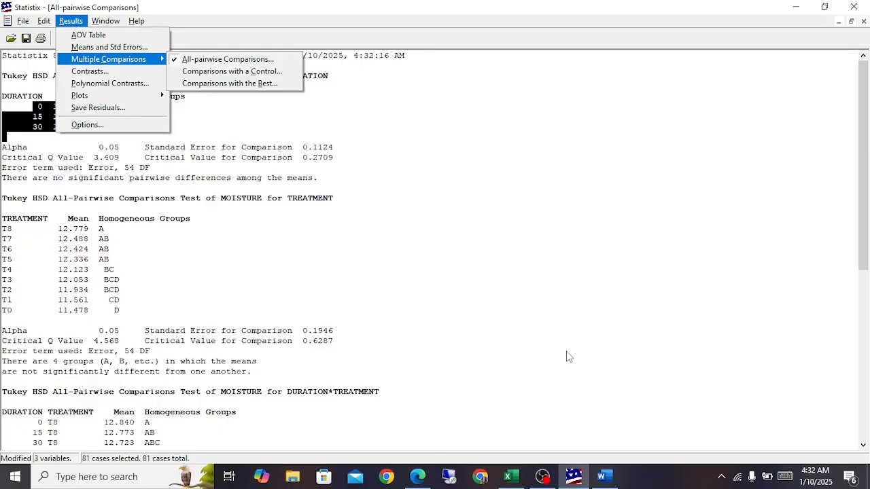
{"action": "left_click", "coordinate": [152, 294]}
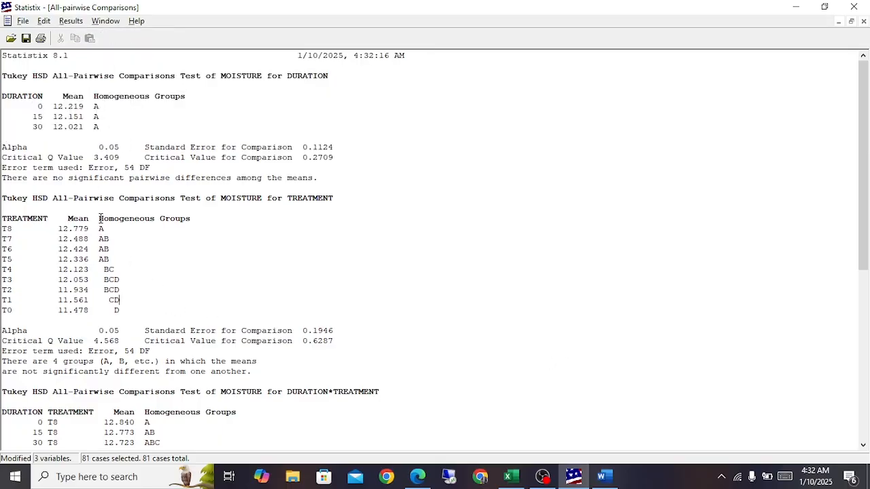
Step: Examine the moisture means and homogeneous group letters for the 0, 15 and 30 day durations
{"action": "left_click_drag", "start_coordinate": [53, 107], "coordinate": [71, 130]}
{"action": "left_click", "coordinate": [67, 117]}
{"action": "left_click_drag", "start_coordinate": [96, 103], "coordinate": [99, 132]}
{"action": "left_click", "coordinate": [99, 131]}
{"action": "left_click_drag", "start_coordinate": [95, 96], "coordinate": [97, 132]}
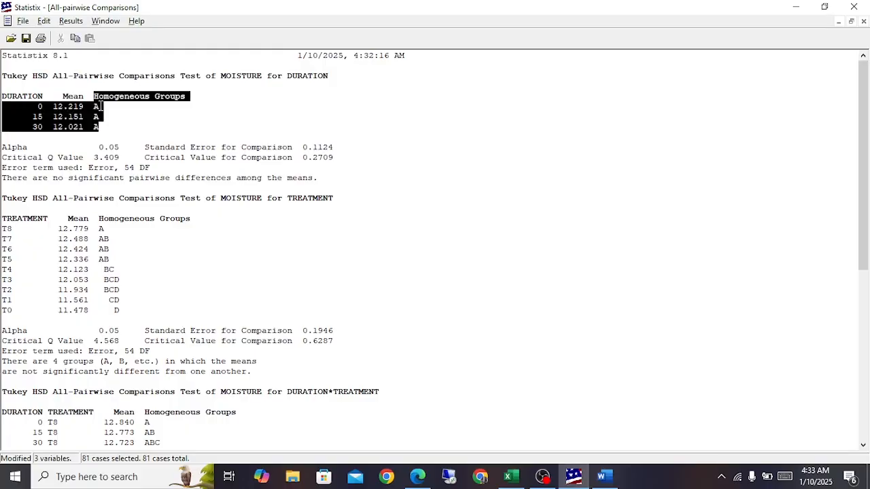
{"action": "left_click_drag", "start_coordinate": [224, 77], "coordinate": [264, 81]}
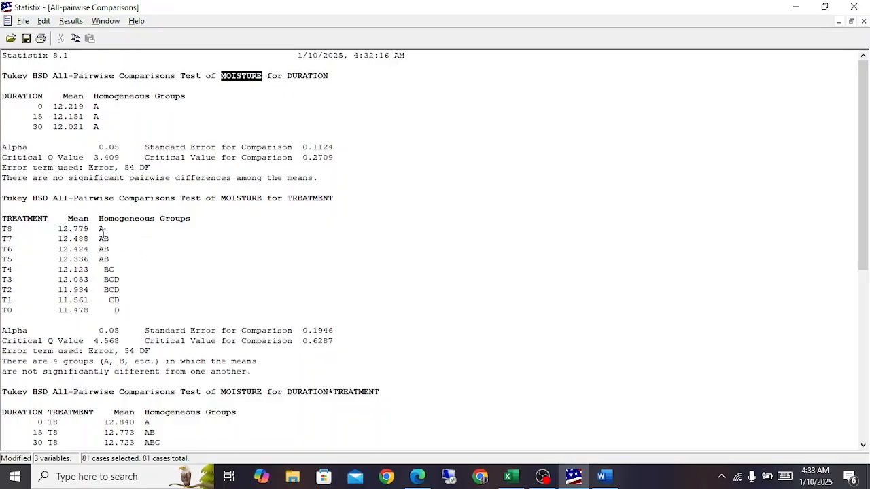
Step: Compare the homogeneous group letters of treatments T8, T7, T6 and T5 in the Tukey test for TREATMENT
{"action": "left_click", "coordinate": [101, 231]}
{"action": "left_click_drag", "start_coordinate": [99, 240], "coordinate": [106, 241]}
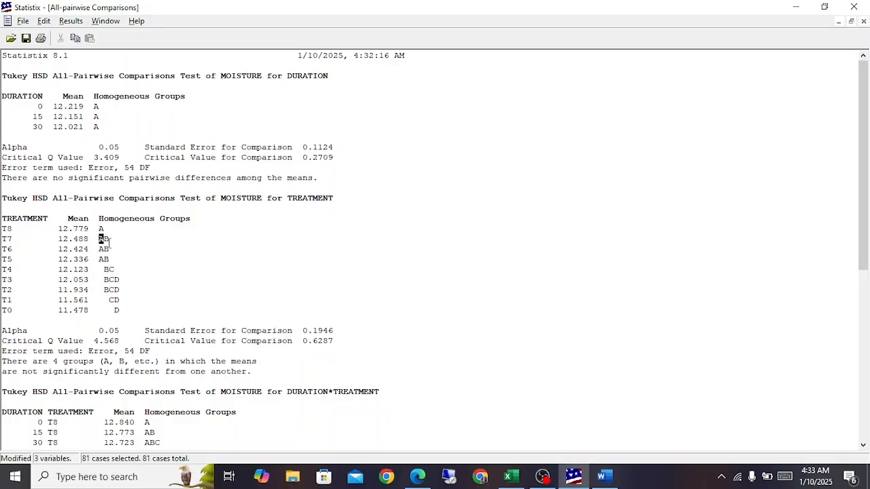
{"action": "left_click", "coordinate": [101, 231]}
{"action": "left_click_drag", "start_coordinate": [99, 239], "coordinate": [113, 239]}
{"action": "left_click", "coordinate": [112, 239]}
{"action": "left_click_drag", "start_coordinate": [99, 239], "coordinate": [107, 249]}
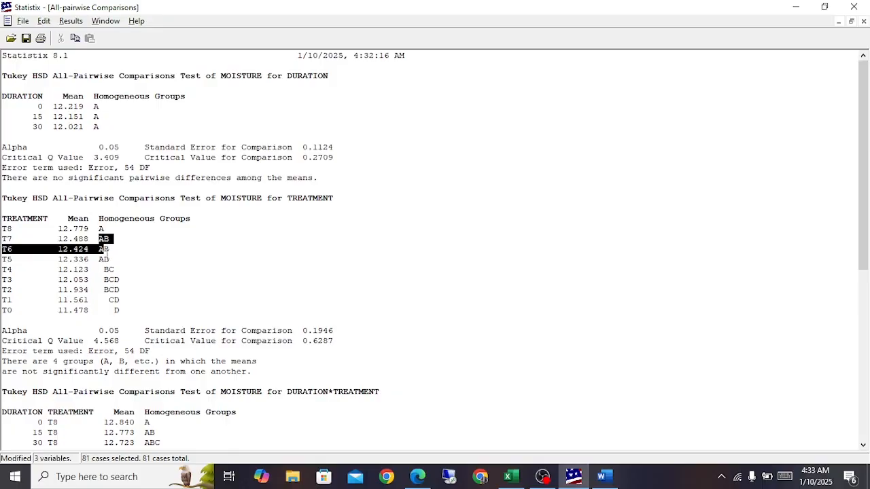
{"action": "left_click", "coordinate": [6, 240]}
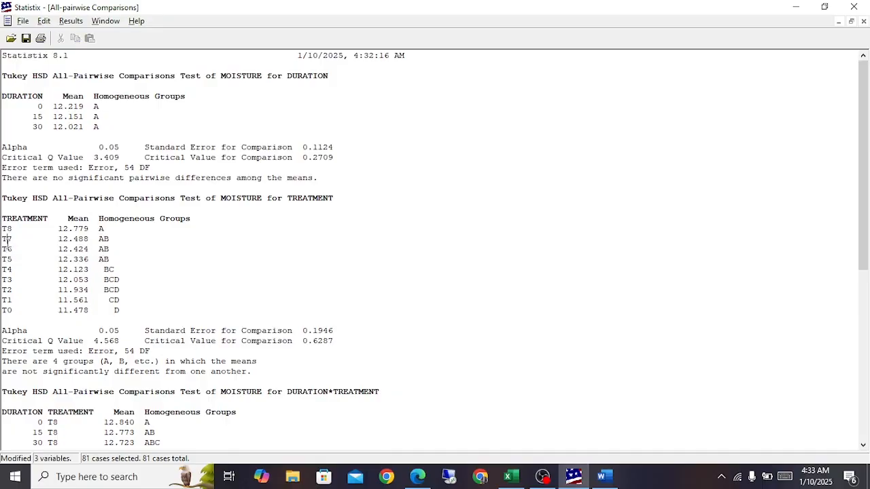
{"action": "left_click", "coordinate": [8, 259]}
{"action": "mouse_move", "coordinate": [99, 259]}
{"action": "left_mouse_down"}
{"action": "mouse_move", "coordinate": [106, 262]}
{"action": "mouse_move", "coordinate": [110, 250]}
{"action": "left_mouse_up"}
{"action": "left_click", "coordinate": [102, 230]}
{"action": "left_click_drag", "start_coordinate": [103, 240], "coordinate": [103, 260]}
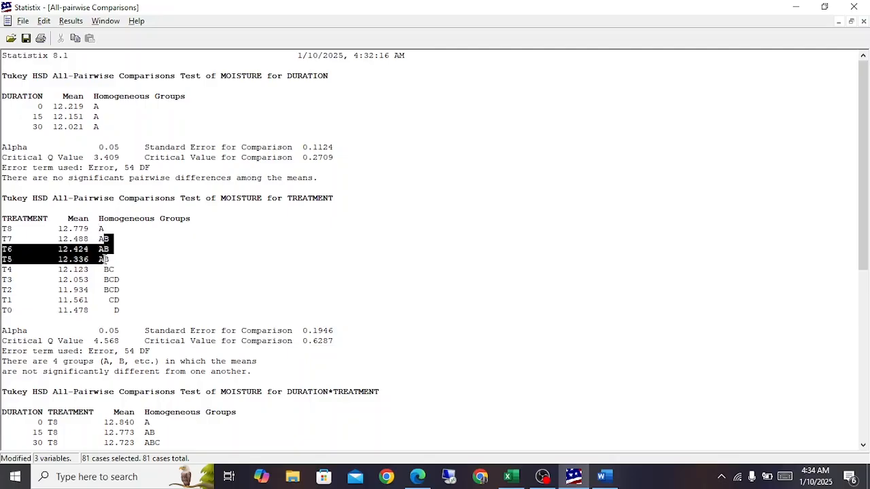
Step: Compare the group letters of treatments T4 and T0 with those of T8 in the Tukey test for TREATMENT
{"action": "left_click", "coordinate": [75, 269]}
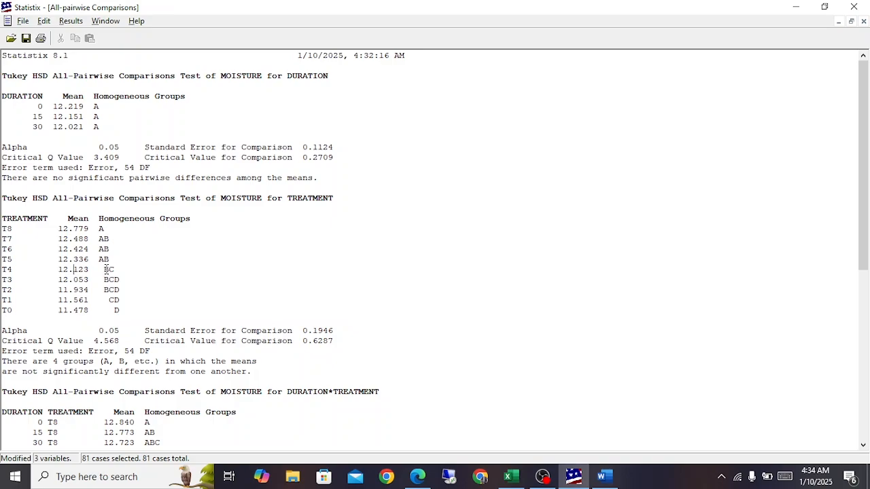
{"action": "mouse_move", "coordinate": [104, 270]}
{"action": "left_mouse_down"}
{"action": "mouse_move", "coordinate": [112, 270]}
{"action": "mouse_move", "coordinate": [110, 260]}
{"action": "mouse_move", "coordinate": [111, 270]}
{"action": "left_mouse_up"}
{"action": "left_click_drag", "start_coordinate": [99, 229], "coordinate": [106, 229]}
{"action": "left_click", "coordinate": [100, 231]}
{"action": "left_click_drag", "start_coordinate": [117, 310], "coordinate": [119, 314]}
Step: Switch to Word and clear all the analysis of variance values from the table, keeping its empty grid
{"action": "left_click", "coordinate": [601, 476]}
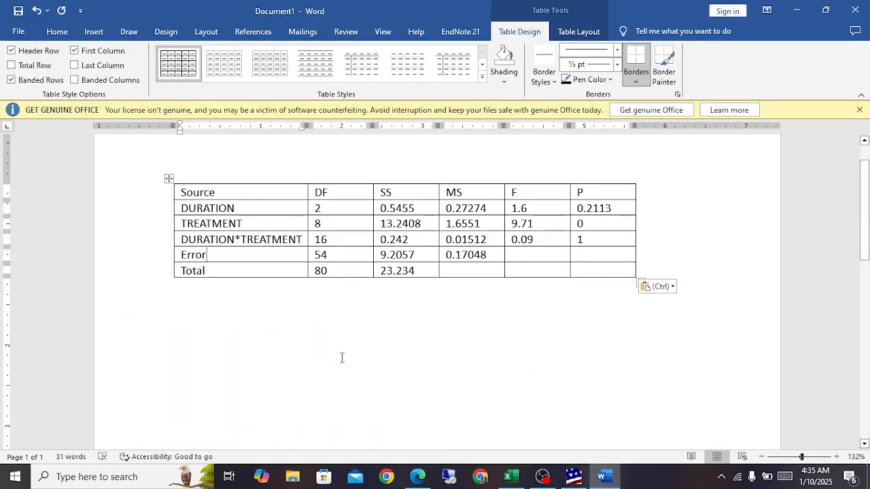
{"action": "left_click", "coordinate": [170, 178]}
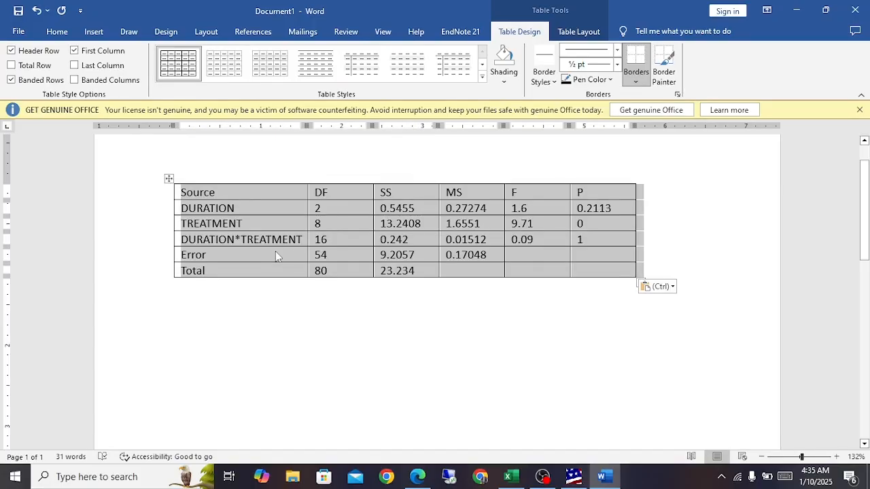
{"action": "key", "text": "Delete"}
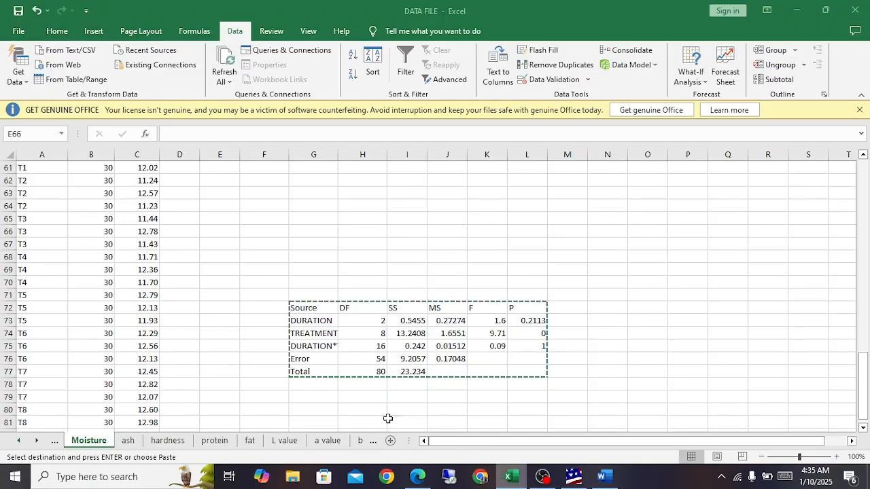
Step: Switch to Excel and review the treatment, duration and moisture columns on the Moisture sheet
{"action": "left_click", "coordinate": [508, 476]}
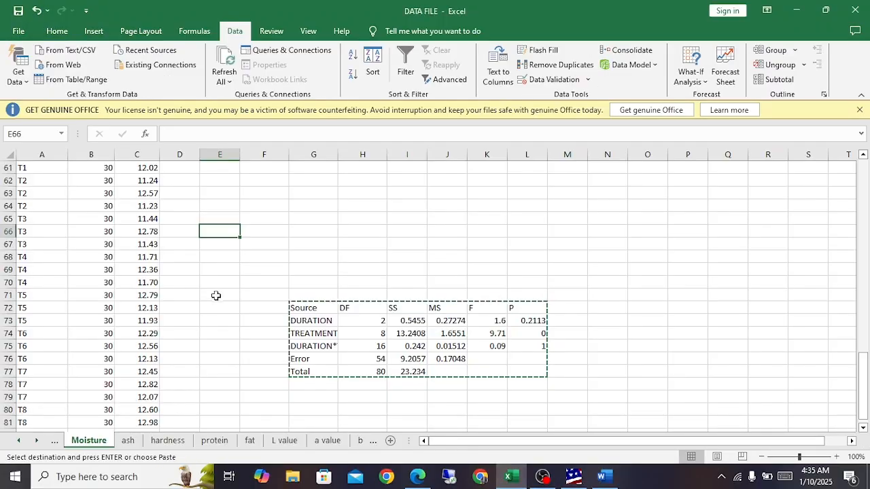
{"action": "scroll", "coordinate": [208, 305], "scroll_direction": "up", "scroll_amount": 20}
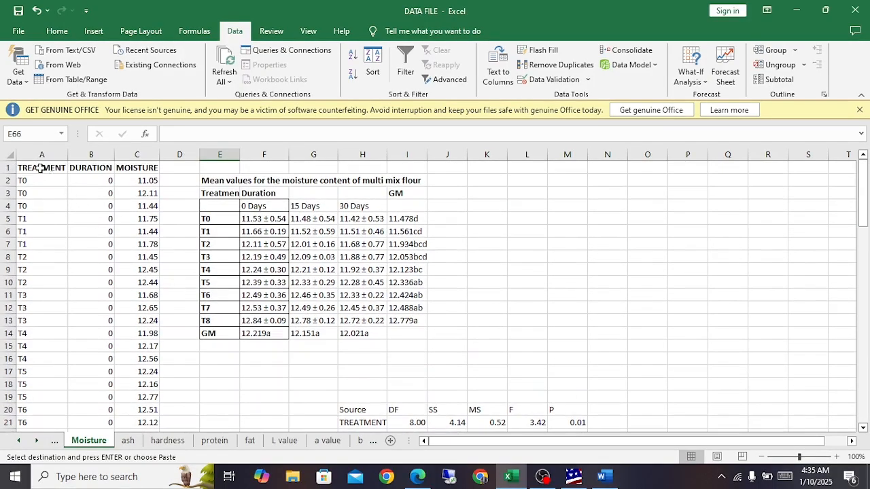
{"action": "left_click_drag", "start_coordinate": [41, 169], "coordinate": [141, 468]}
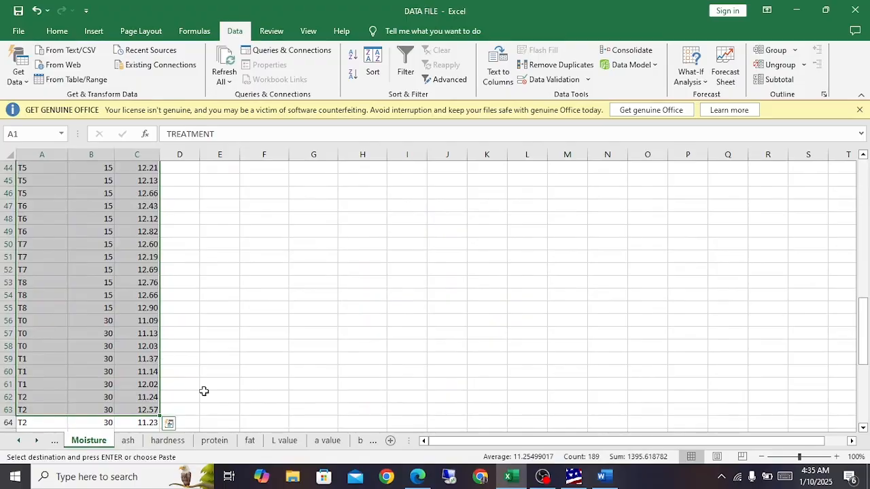
{"action": "scroll", "coordinate": [204, 392], "scroll_direction": "up", "scroll_amount": 14}
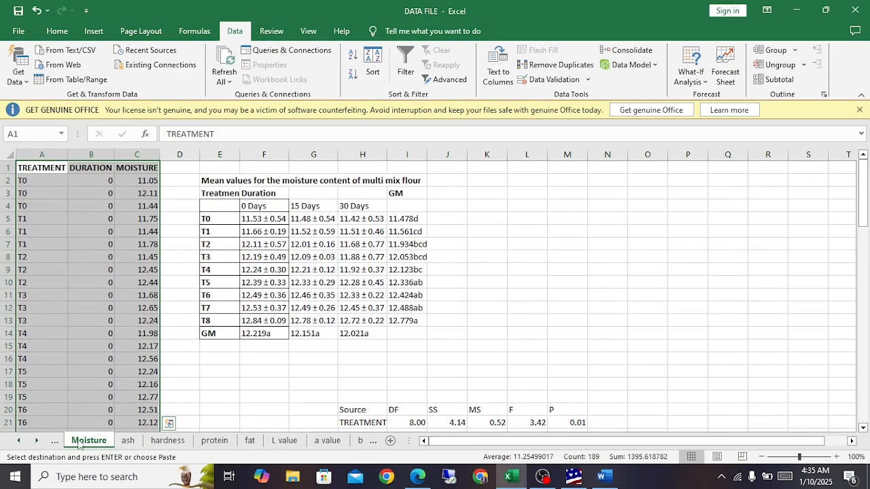
Step: Look through the workbook's parameter sheets from Moisture to overall acceptability
{"action": "left_click", "coordinate": [24, 443]}
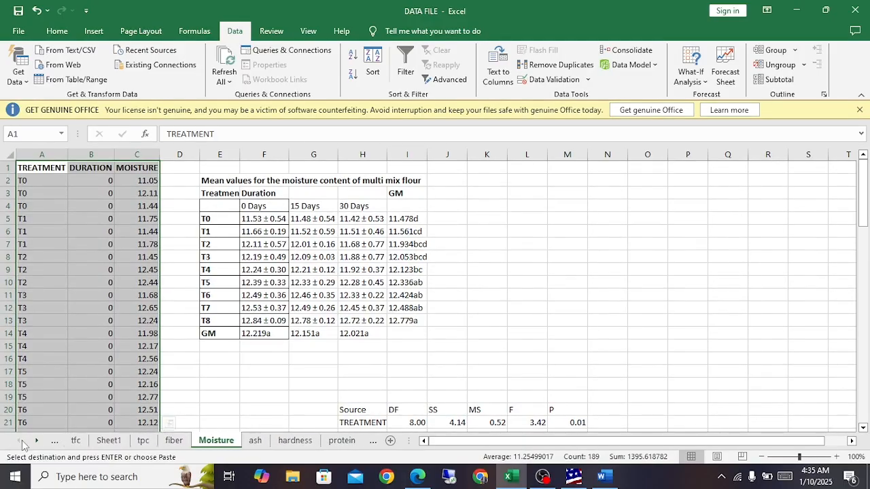
{"action": "left_click", "coordinate": [373, 440]}
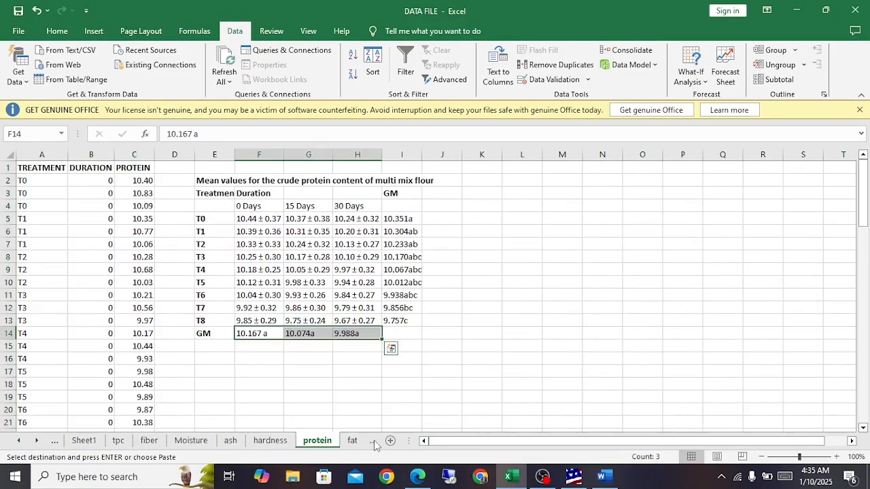
{"action": "left_click", "coordinate": [373, 440]}
{"action": "left_click", "coordinate": [373, 440]}
{"action": "left_click", "coordinate": [374, 443]}
{"action": "left_click", "coordinate": [373, 443]}
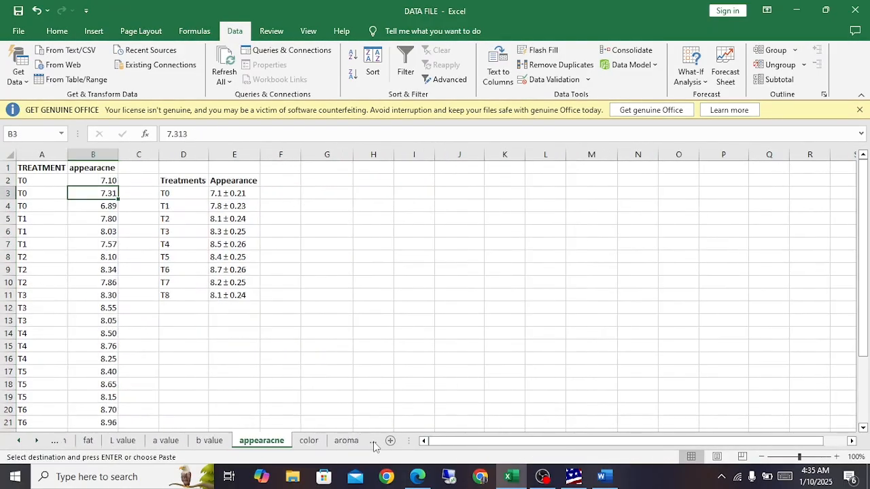
{"action": "left_click", "coordinate": [374, 443]}
{"action": "left_click", "coordinate": [374, 443]}
{"action": "left_click", "coordinate": [373, 443]}
{"action": "left_click", "coordinate": [374, 443]}
{"action": "left_click", "coordinate": [374, 443]}
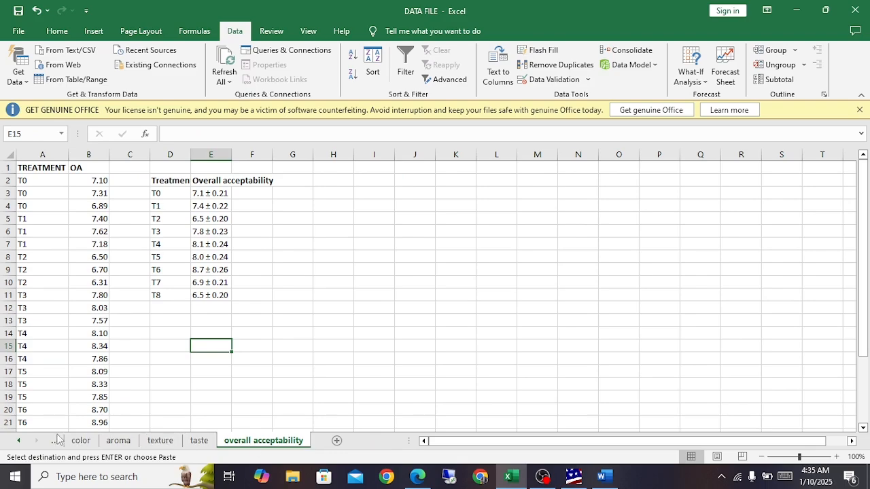
Step: Go back to Sheet1 near the start of the workbook and rename it Master
{"action": "left_click", "coordinate": [20, 442]}
{"action": "left_click", "coordinate": [20, 442]}
{"action": "left_click", "coordinate": [21, 441]}
{"action": "left_click", "coordinate": [20, 442]}
{"action": "left_click", "coordinate": [20, 442]}
{"action": "left_click", "coordinate": [20, 441]}
{"action": "left_click", "coordinate": [21, 442]}
{"action": "left_click", "coordinate": [20, 442]}
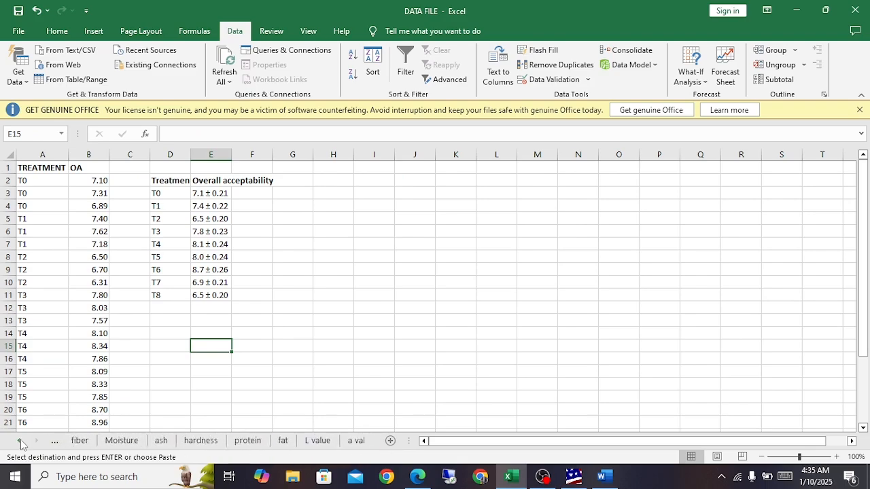
{"action": "left_click", "coordinate": [21, 442]}
{"action": "left_click", "coordinate": [20, 442]}
{"action": "left_click", "coordinate": [20, 442]}
{"action": "left_click", "coordinate": [113, 442]}
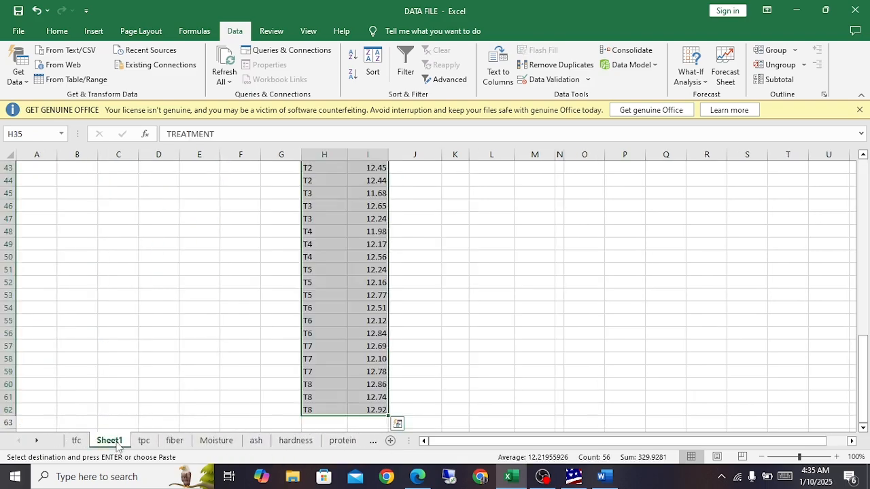
{"action": "type", "text": "Master"}
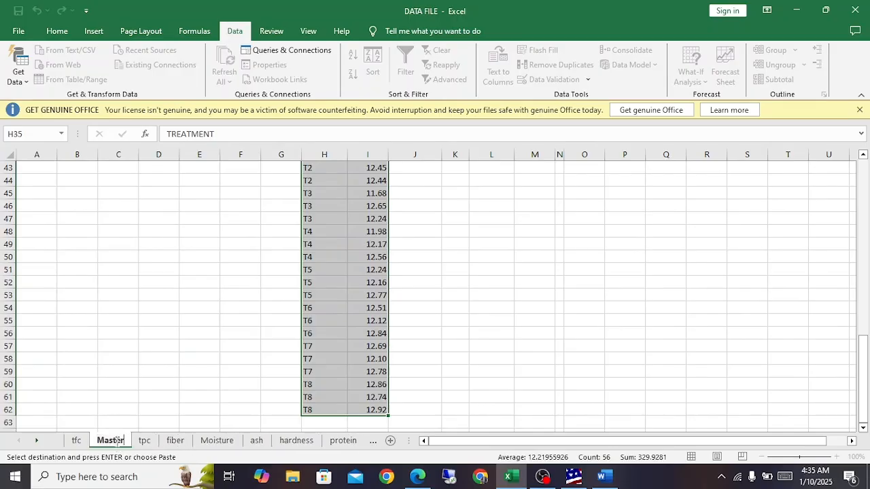
{"action": "key", "text": "Return"}
Step: Review the existing contents of the Master sheet and clear all of its cells
{"action": "scroll", "coordinate": [364, 372], "scroll_direction": "up", "scroll_amount": 12}
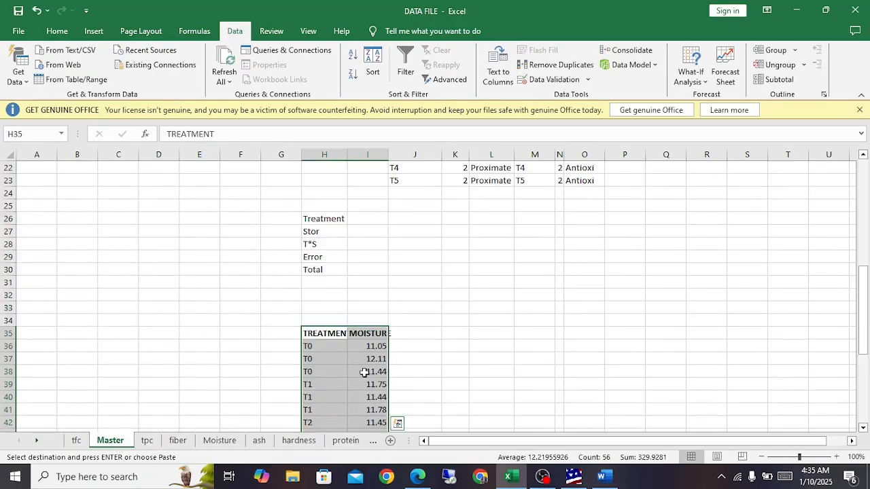
{"action": "scroll", "coordinate": [363, 372], "scroll_direction": "down", "scroll_amount": 4}
{"action": "scroll", "coordinate": [363, 372], "scroll_direction": "up", "scroll_amount": 6}
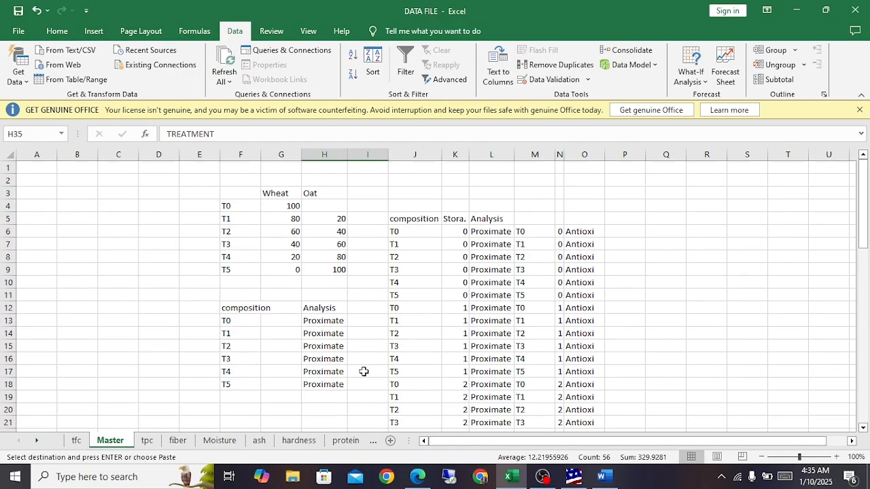
{"action": "scroll", "coordinate": [364, 371], "scroll_direction": "down", "scroll_amount": 10}
{"action": "scroll", "coordinate": [361, 266], "scroll_direction": "up", "scroll_amount": 10}
{"action": "key", "text": "ctrl+a"}
{"action": "key", "text": "Delete"}
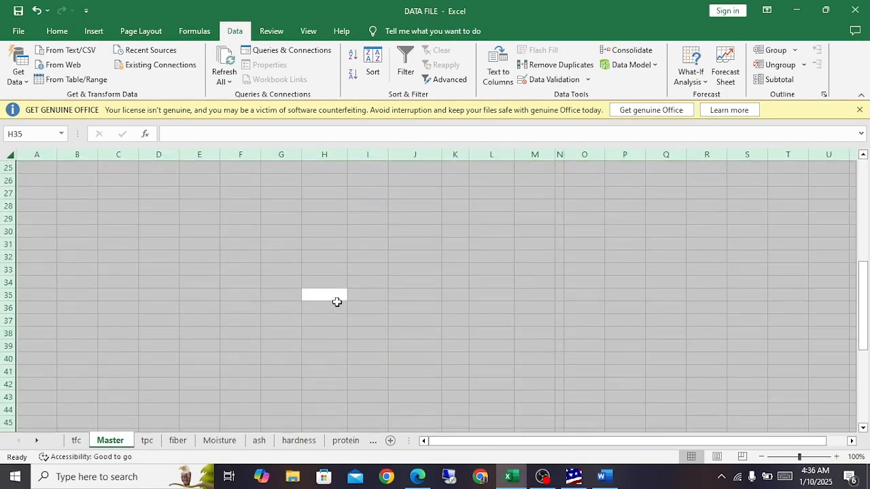
{"action": "left_click", "coordinate": [335, 299]}
{"action": "scroll", "coordinate": [155, 359], "scroll_direction": "up", "scroll_amount": 8}
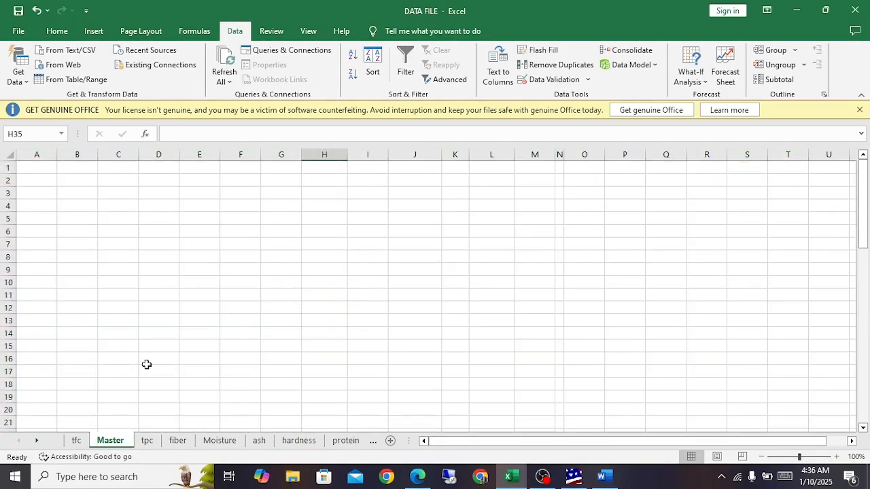
Step: Copy the TREATMENT, DURATION and TFC columns from the tfc sheet into the Master sheet starting at A1
{"action": "left_click", "coordinate": [76, 441]}
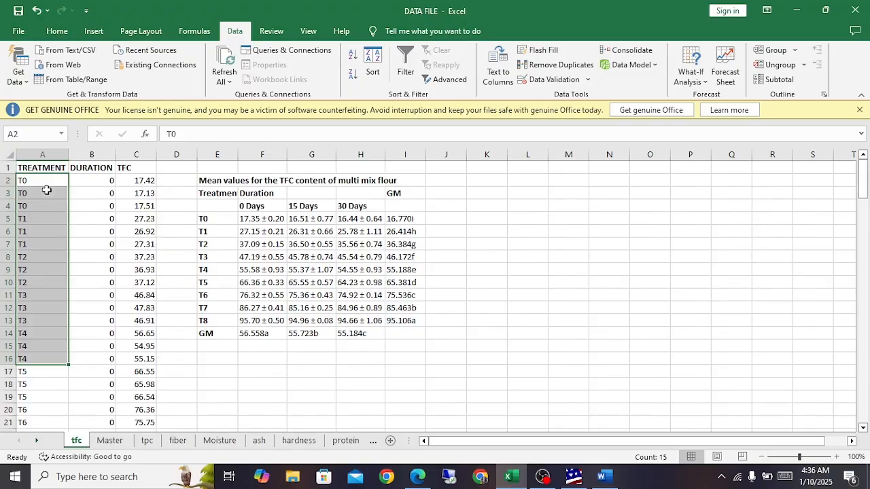
{"action": "left_click_drag", "start_coordinate": [38, 167], "coordinate": [132, 401]}
{"action": "key", "text": "ctrl+c"}
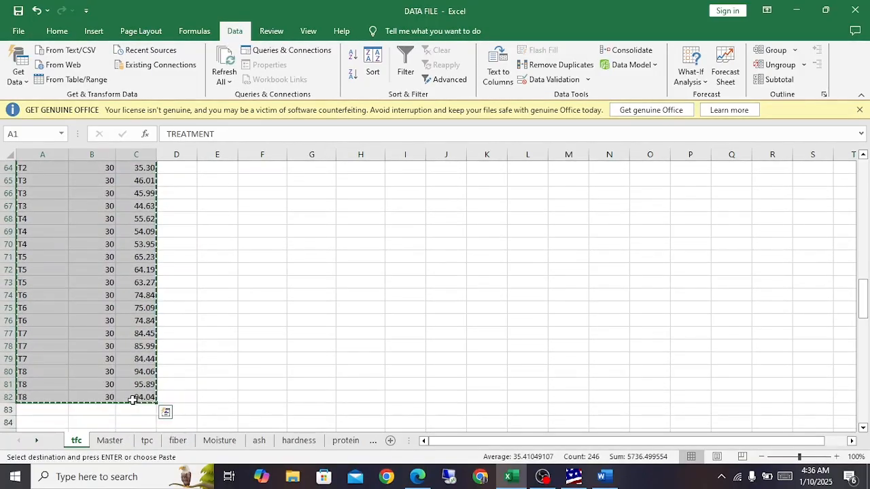
{"action": "left_click", "coordinate": [109, 441]}
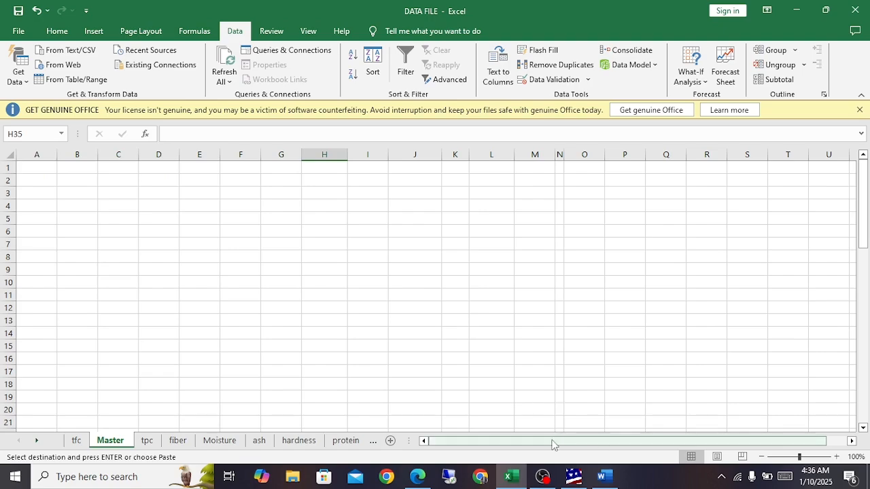
{"action": "left_click", "coordinate": [31, 166]}
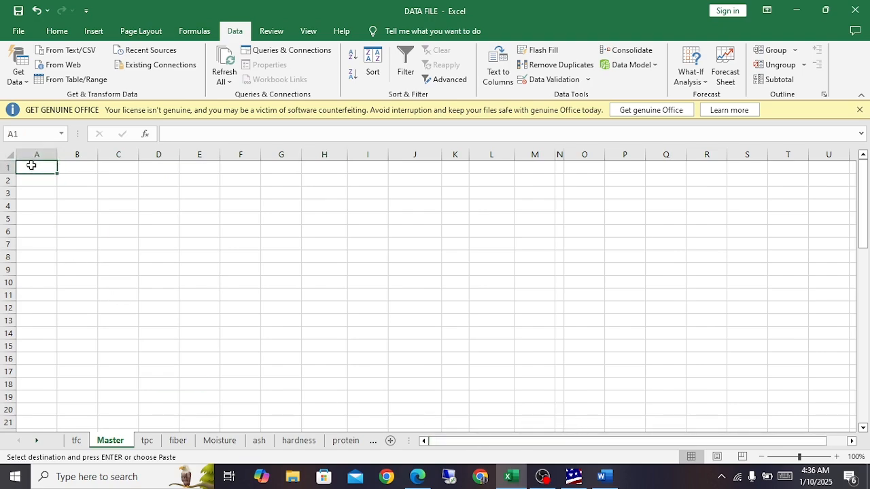
{"action": "key", "text": "ctrl+v"}
Step: Copy the TPC column from the tpc sheet into column D of the Master sheet
{"action": "left_click", "coordinate": [125, 170]}
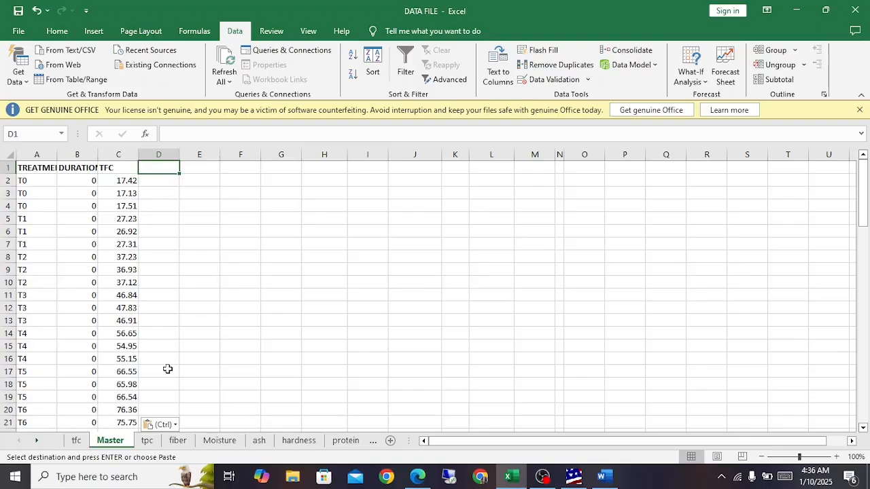
{"action": "left_click", "coordinate": [146, 441]}
{"action": "left_click_drag", "start_coordinate": [140, 169], "coordinate": [138, 386]}
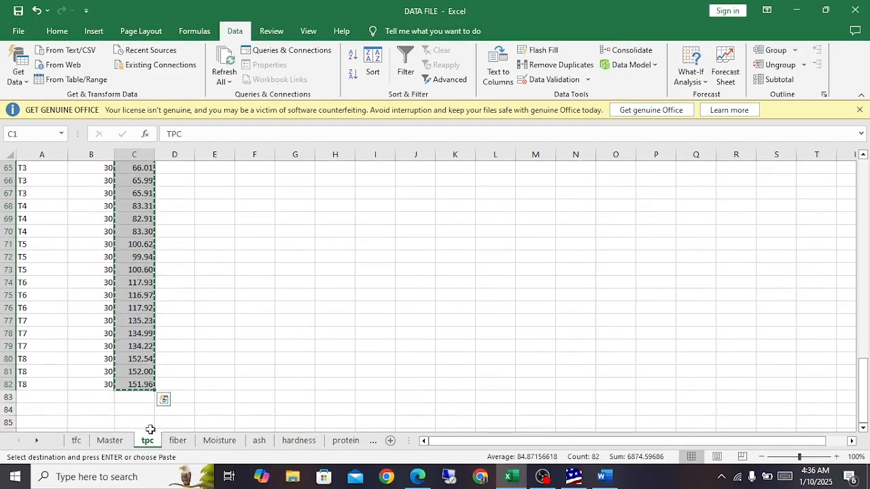
{"action": "left_click", "coordinate": [109, 440]}
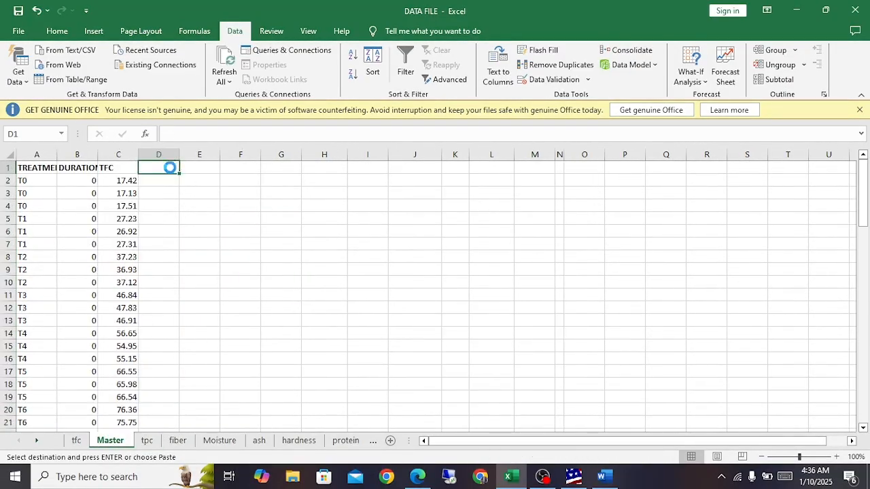
{"action": "key", "text": "ctrl+v"}
Step: Copy the MOISTURE column from the Moisture sheet into column D of the tpc sheet
{"action": "left_click", "coordinate": [220, 441]}
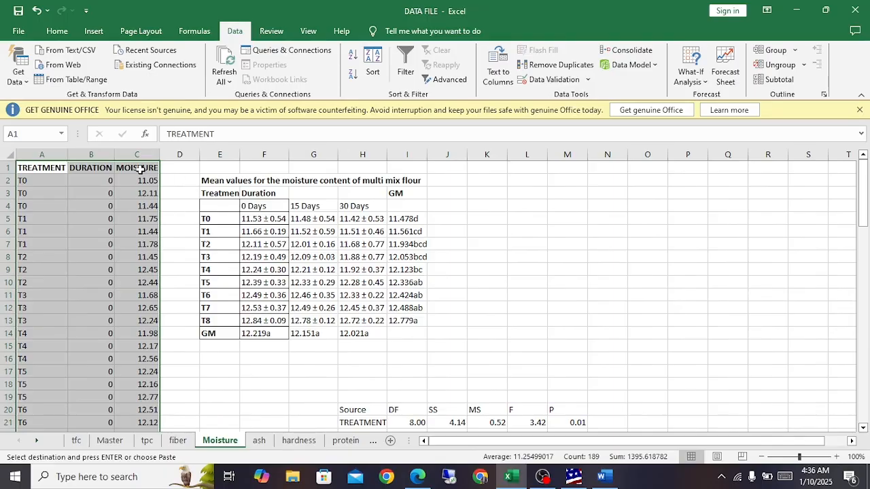
{"action": "left_click_drag", "start_coordinate": [137, 168], "coordinate": [151, 401]}
{"action": "key", "text": "ctrl+c"}
{"action": "left_click", "coordinate": [147, 441]}
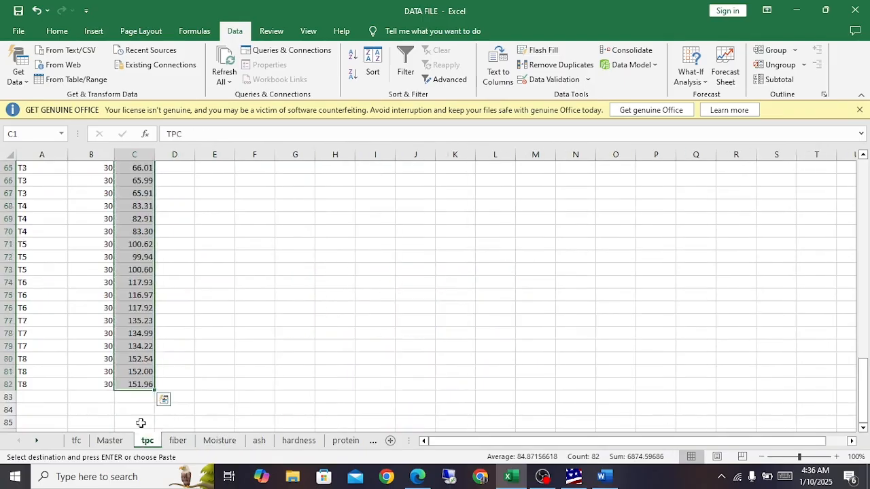
{"action": "scroll", "coordinate": [169, 312], "scroll_direction": "up", "scroll_amount": 20}
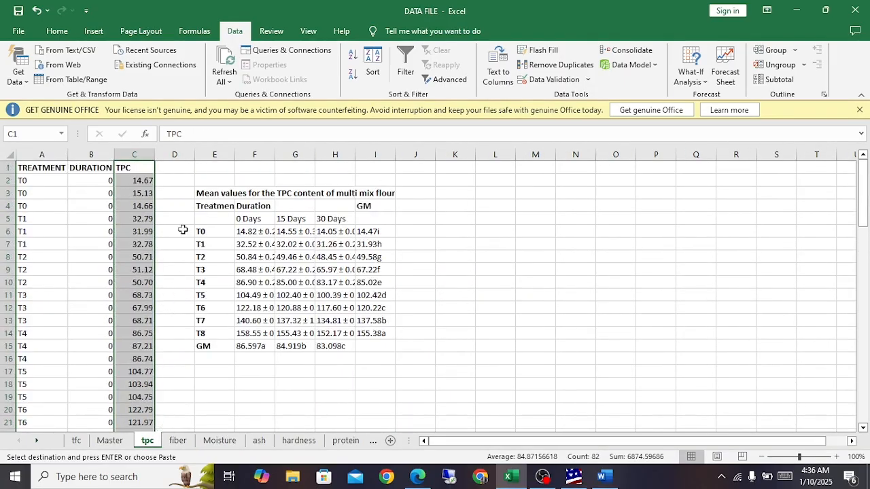
{"action": "left_click", "coordinate": [184, 168]}
{"action": "key", "text": "ctrl+v"}
{"action": "scroll", "coordinate": [182, 316], "scroll_direction": "down", "scroll_amount": 12}
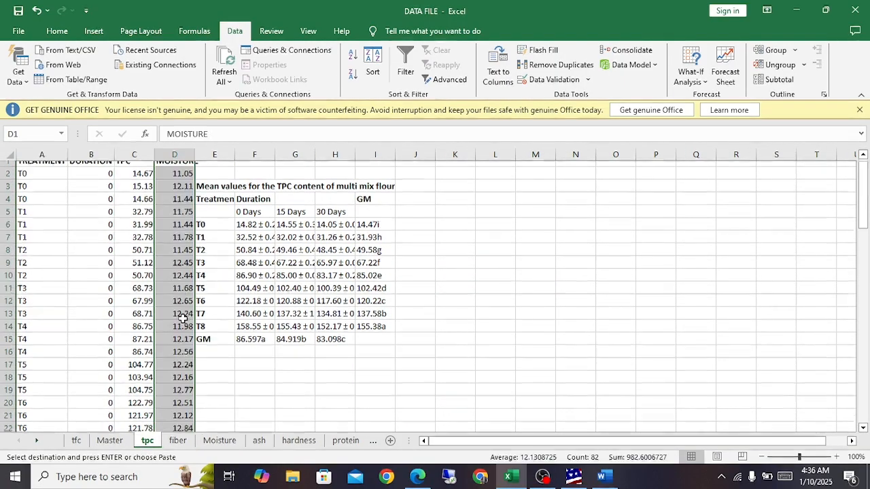
{"action": "scroll", "coordinate": [182, 319], "scroll_direction": "down", "scroll_amount": 4}
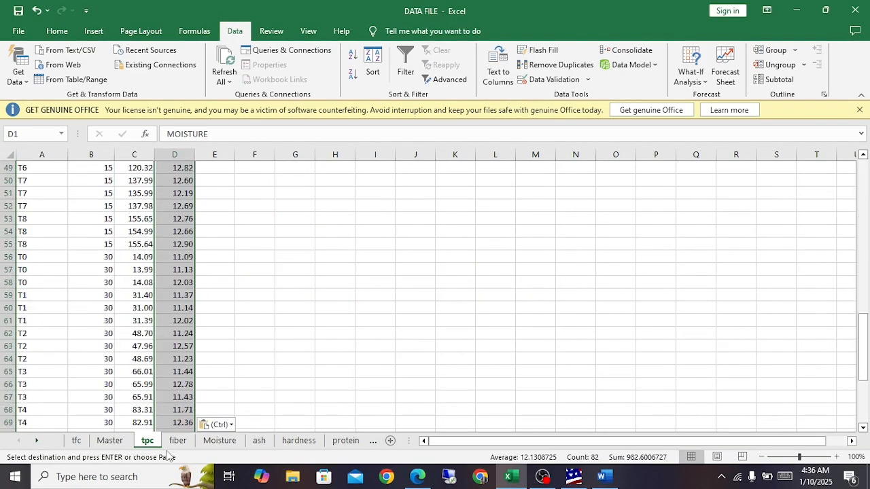
Step: Copy the ASH column from the ash sheet into column E of the Master sheet
{"action": "left_click", "coordinate": [259, 440]}
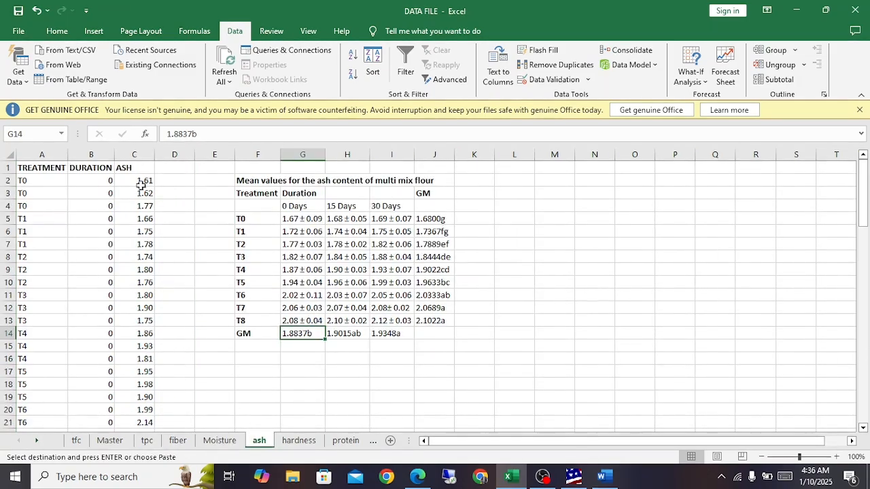
{"action": "left_click_drag", "start_coordinate": [139, 167], "coordinate": [145, 406]}
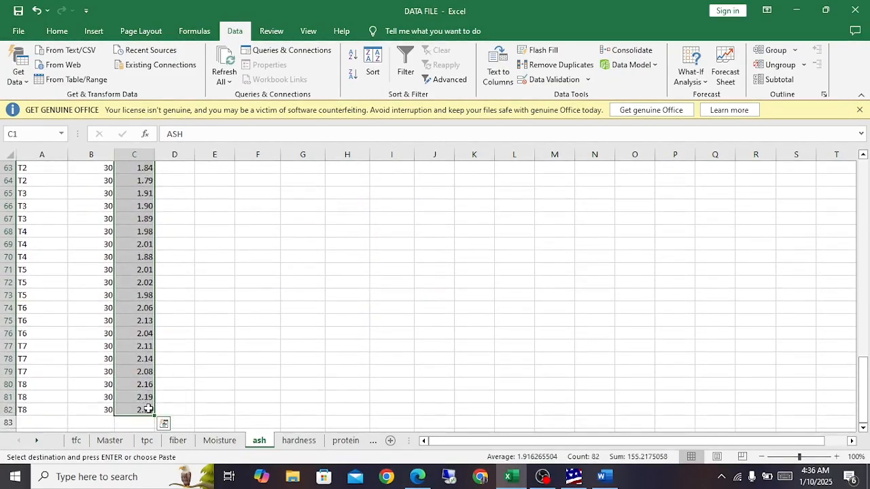
{"action": "key", "text": "ctrl+c"}
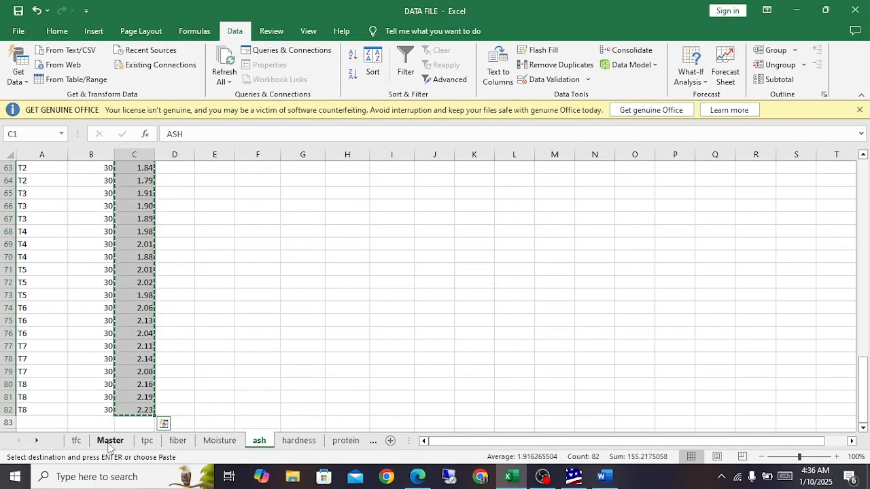
{"action": "left_click", "coordinate": [110, 442]}
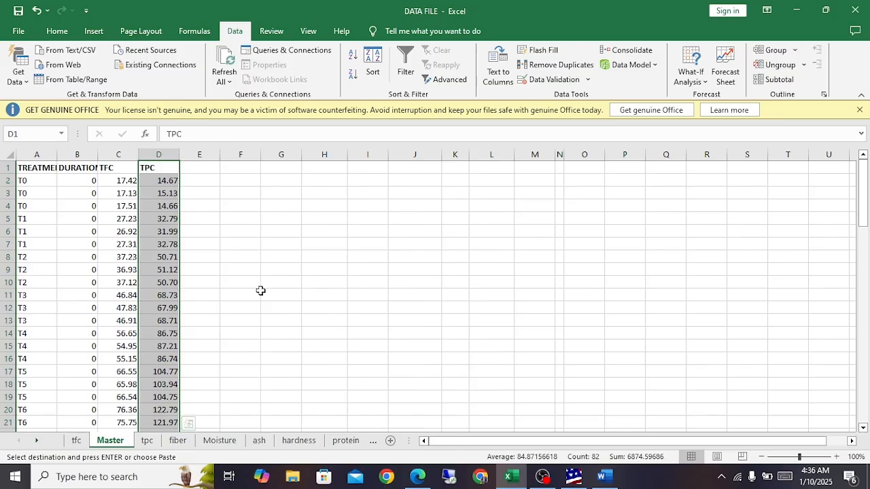
{"action": "left_click", "coordinate": [205, 169]}
{"action": "key", "text": "ctrl+v"}
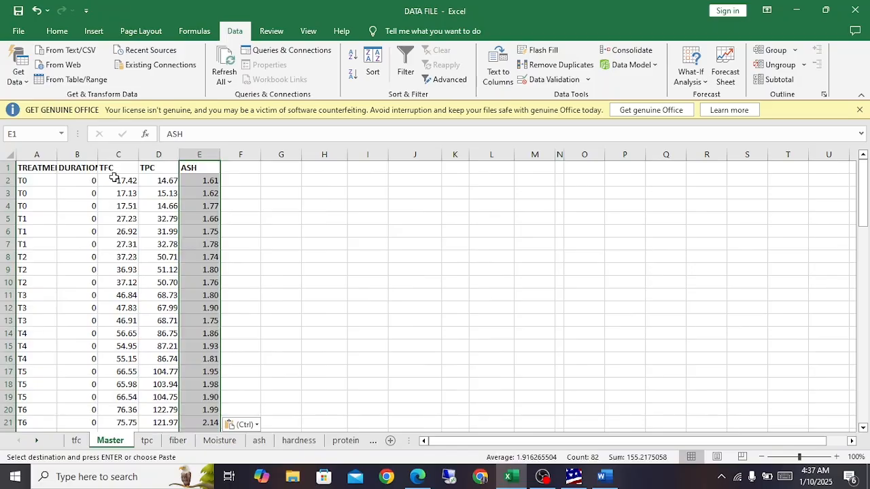
Step: Copy the TREATMENT to ASH columns of the Master sheet and return to the data spreadsheet in Statistix
{"action": "left_click", "coordinate": [80, 172]}
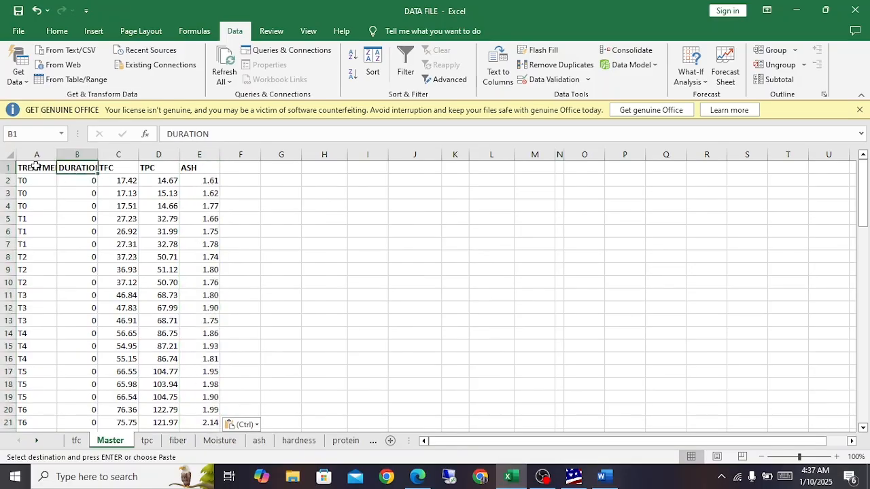
{"action": "left_click_drag", "start_coordinate": [37, 166], "coordinate": [202, 389]}
{"action": "key", "text": "ctrl+c"}
{"action": "scroll", "coordinate": [120, 330], "scroll_direction": "up", "scroll_amount": 13}
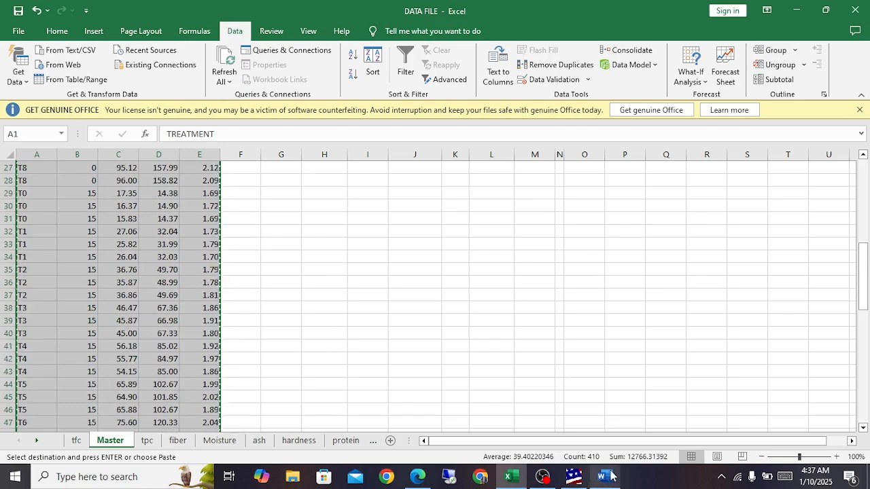
{"action": "left_click", "coordinate": [573, 477]}
{"action": "left_click", "coordinate": [863, 21]}
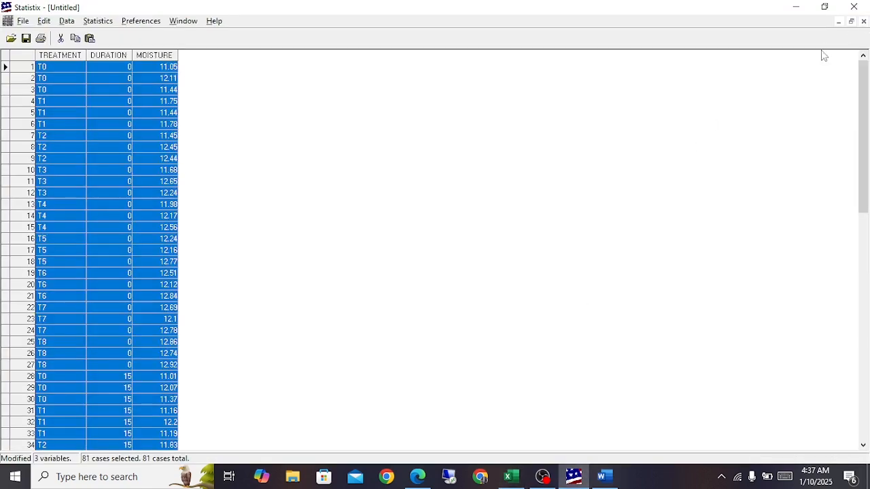
Step: Close the moisture data spreadsheet without saving and paste the copied TREATMENT, DURATION, TFC, TPC and ASH columns into a blank one
{"action": "left_click", "coordinate": [131, 169]}
{"action": "left_click", "coordinate": [863, 21]}
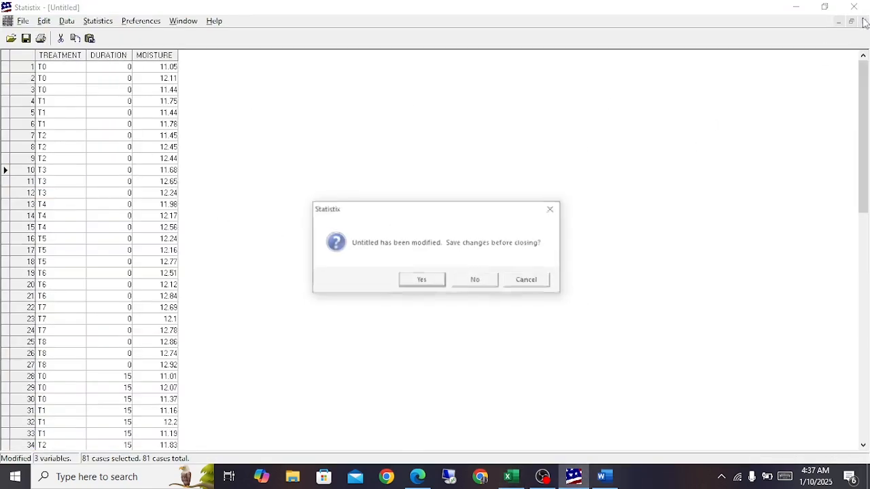
{"action": "left_click", "coordinate": [478, 282]}
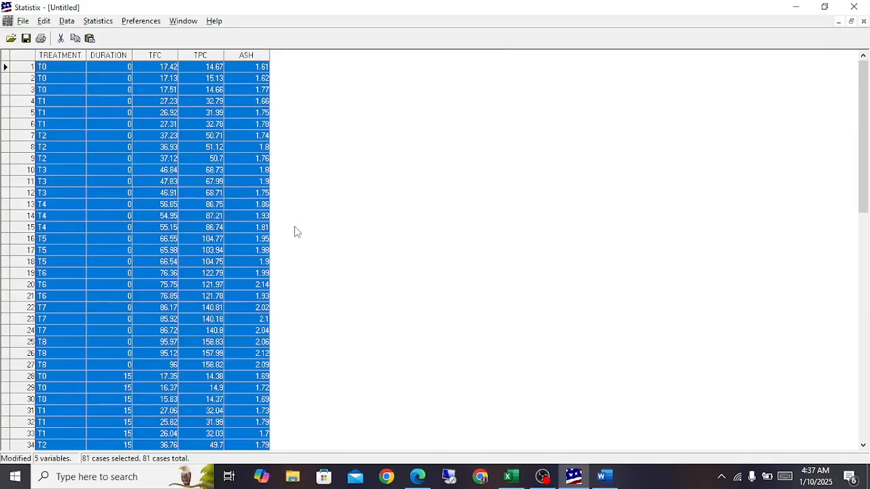
{"action": "left_click", "coordinate": [144, 102]}
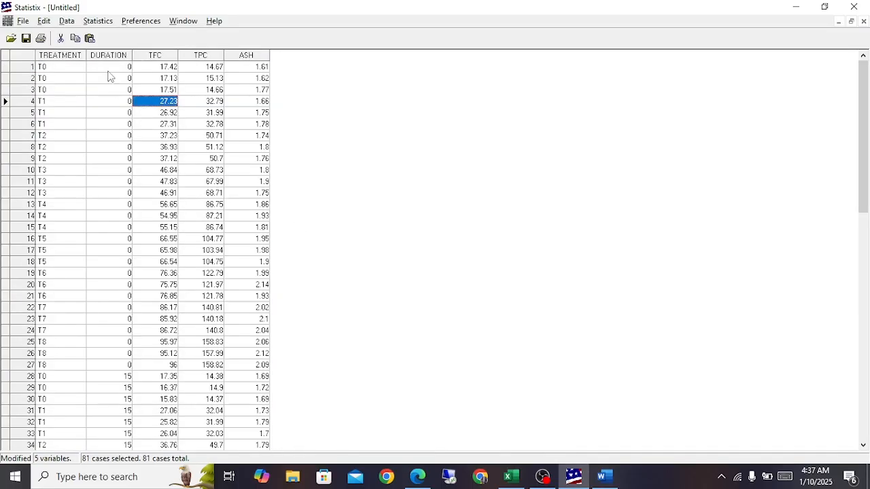
{"action": "scroll", "coordinate": [145, 278], "scroll_direction": "down", "scroll_amount": 3}
{"action": "scroll", "coordinate": [144, 277], "scroll_direction": "up", "scroll_amount": 3}
Step: Set up a Factorial Design AOV with ASH, TFC and TPC as dependent variables and DURATION and TREATMENT as treatment variables
{"action": "left_click", "coordinate": [96, 22]}
{"action": "mouse_move", "coordinate": [203, 60]}
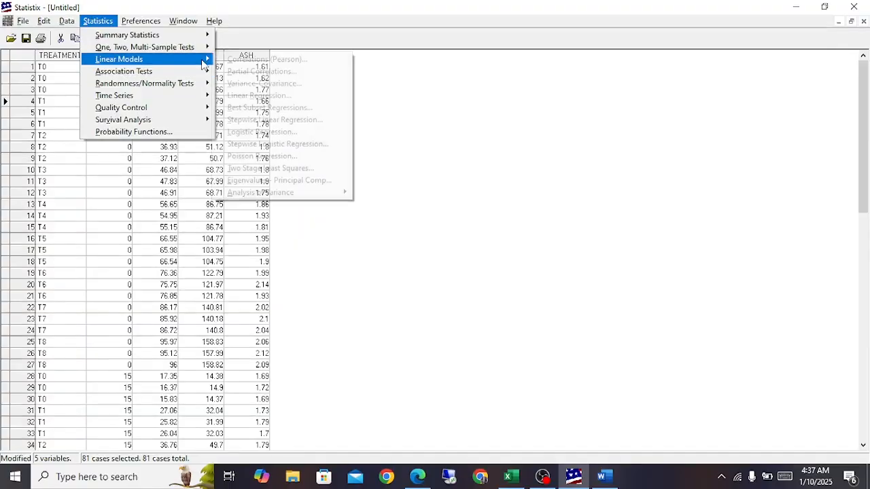
{"action": "mouse_move", "coordinate": [310, 196]}
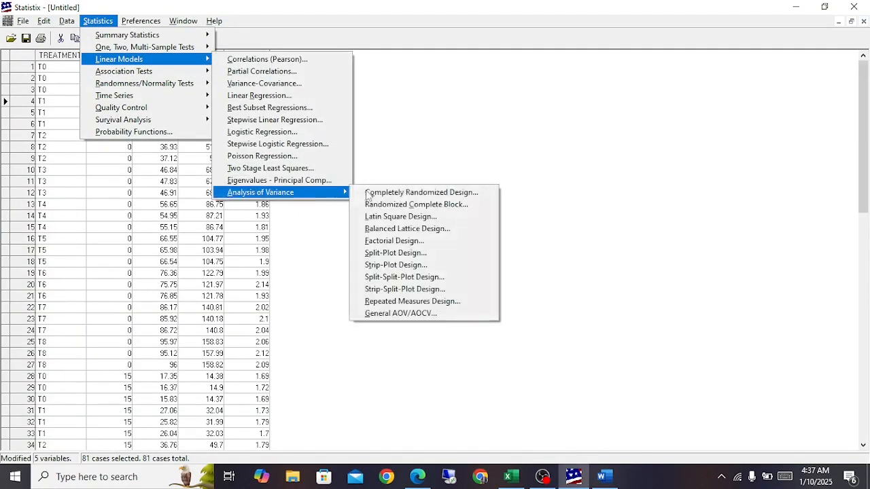
{"action": "left_click", "coordinate": [394, 241]}
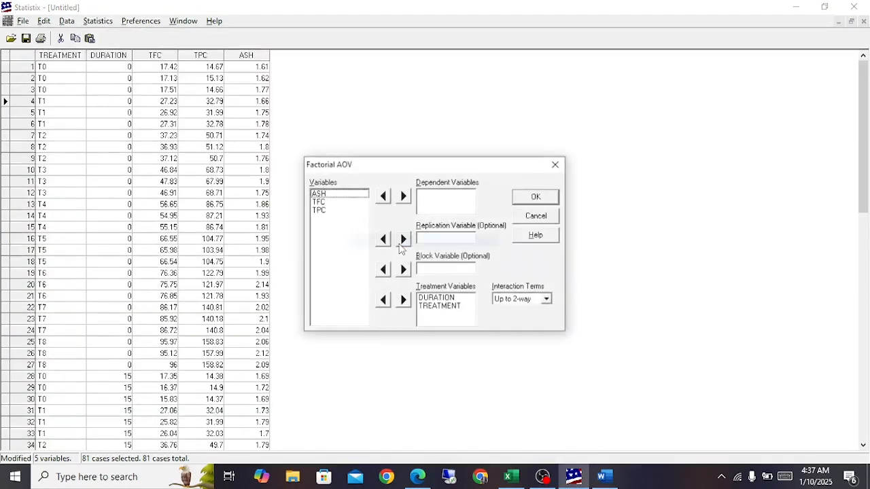
{"action": "left_click", "coordinate": [447, 299]}
{"action": "left_click", "coordinate": [445, 307]}
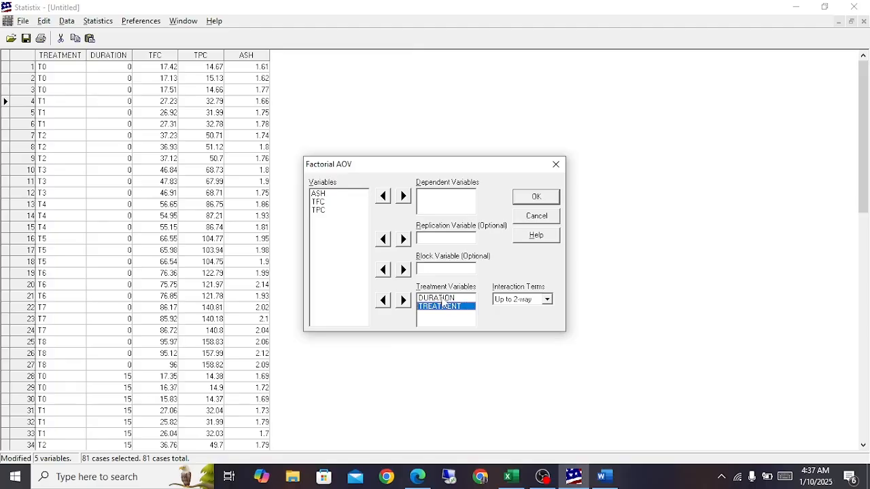
{"action": "left_click", "coordinate": [445, 299]}
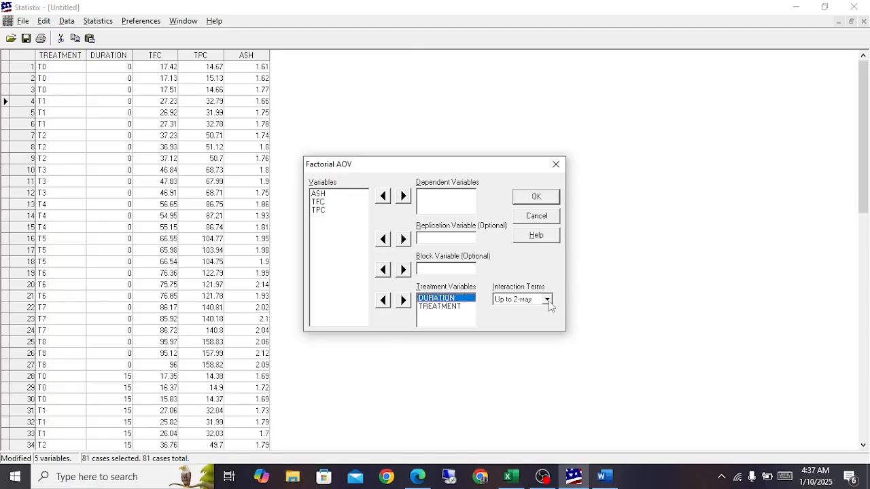
{"action": "left_click", "coordinate": [317, 193]}
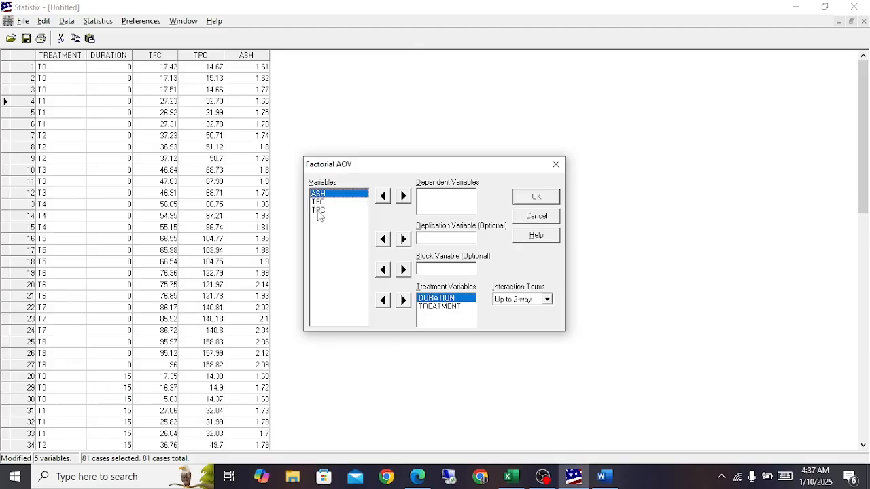
{"action": "left_click", "coordinate": [318, 211], "text": "shift"}
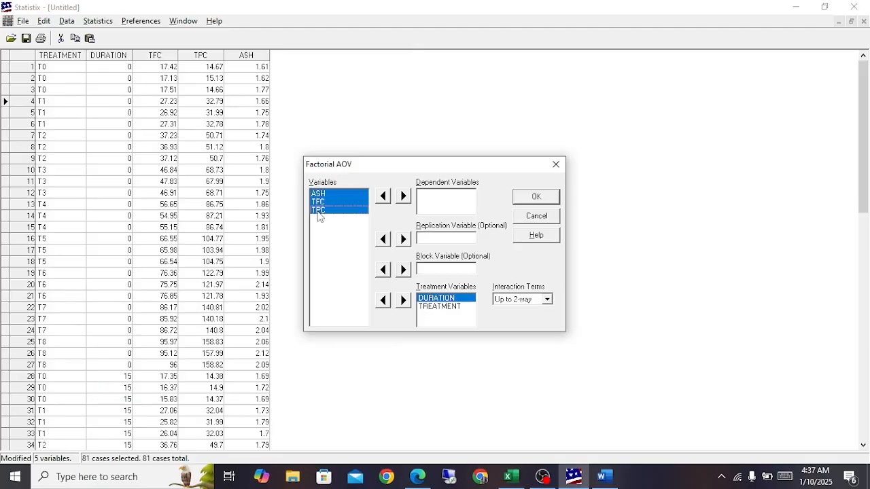
{"action": "left_click", "coordinate": [403, 196]}
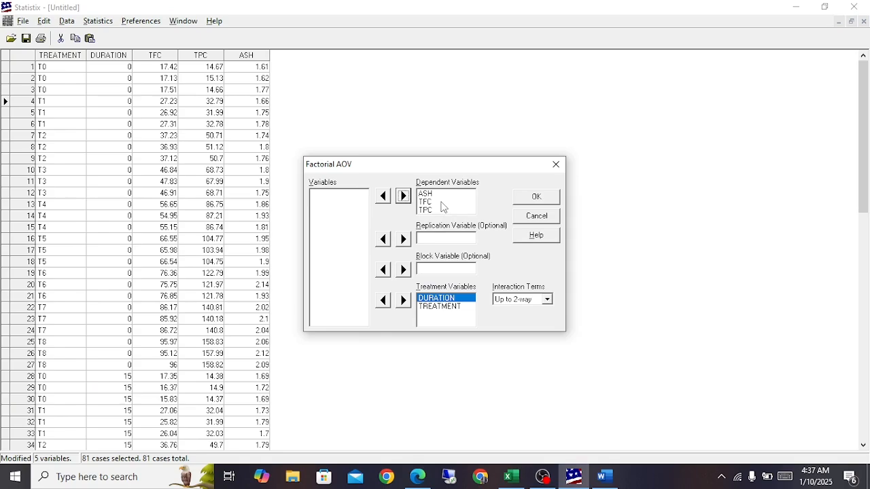
Step: Set the interaction terms to Up to 2-way and run the factorial AOV
{"action": "left_click", "coordinate": [440, 203]}
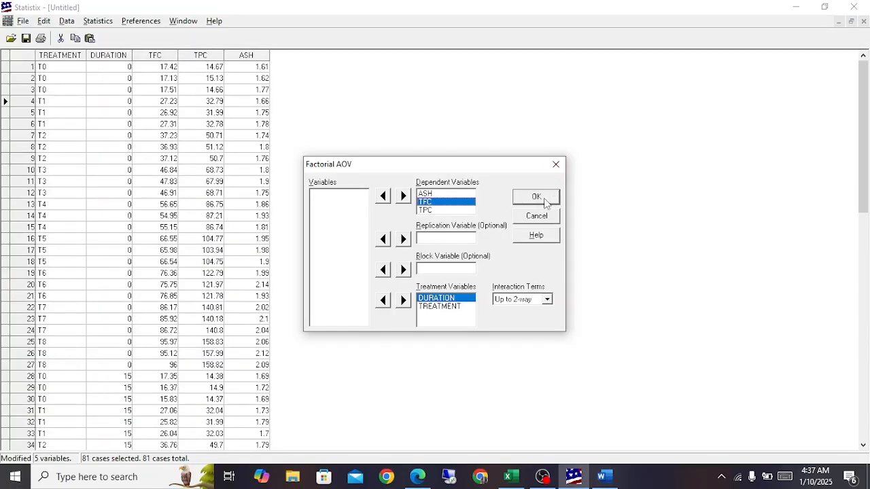
{"action": "left_click", "coordinate": [548, 299]}
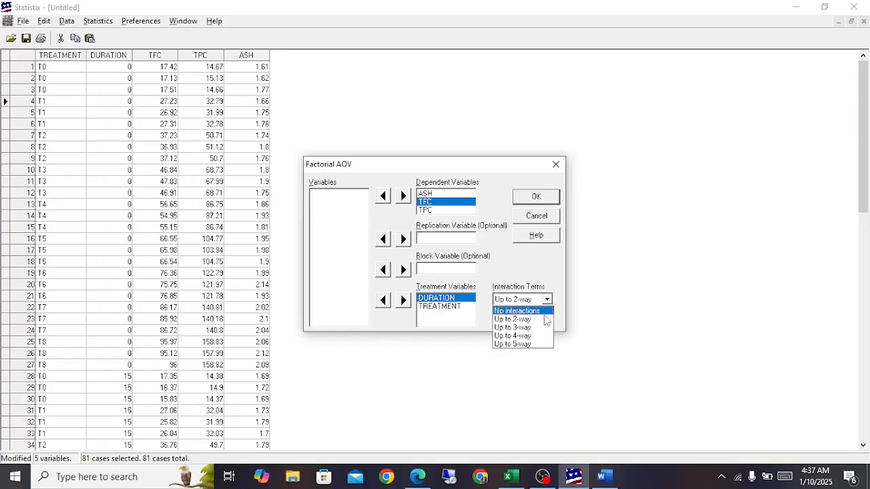
{"action": "left_click", "coordinate": [530, 319]}
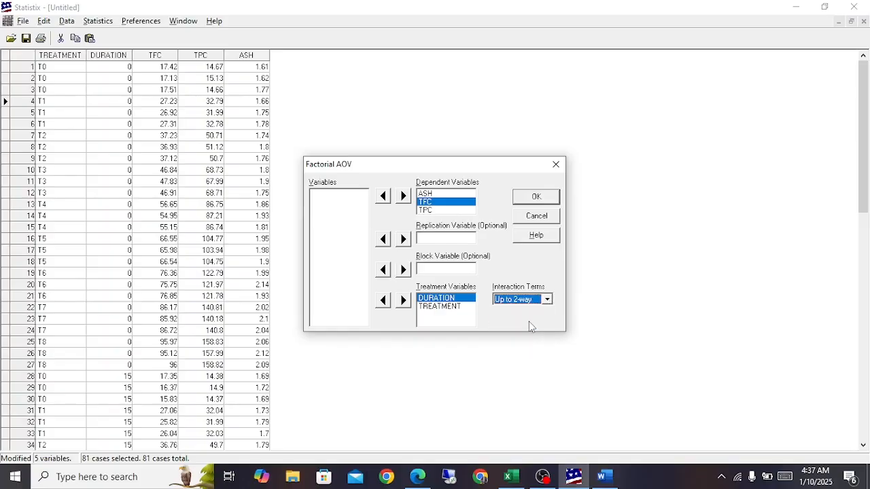
{"action": "left_click", "coordinate": [537, 200]}
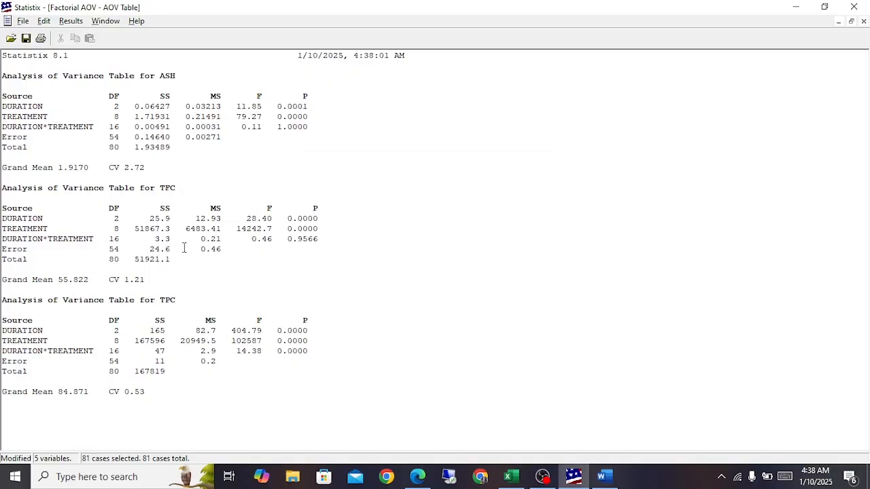
Step: Copy the ASH analysis of variance table, from Source to Total, into the ash sheet in Excel at cell G67
{"action": "left_click_drag", "start_coordinate": [3, 96], "coordinate": [178, 152]}
{"action": "key", "text": "ctrl+c"}
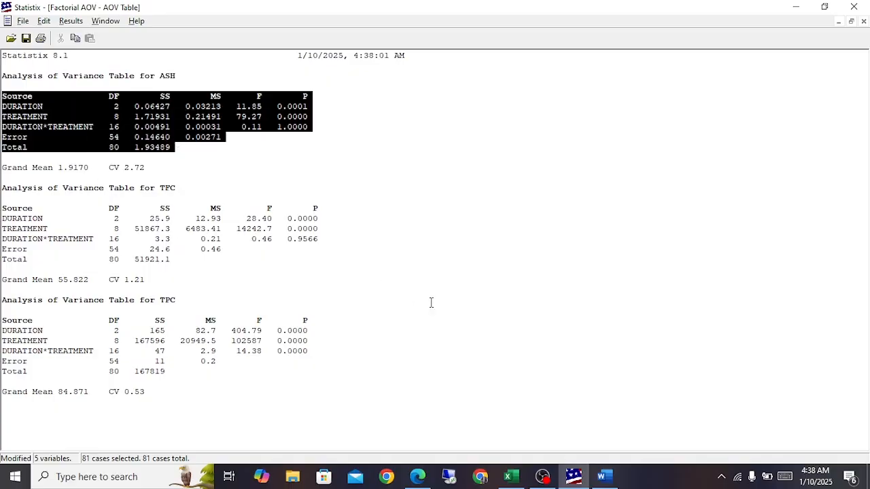
{"action": "left_click", "coordinate": [507, 476]}
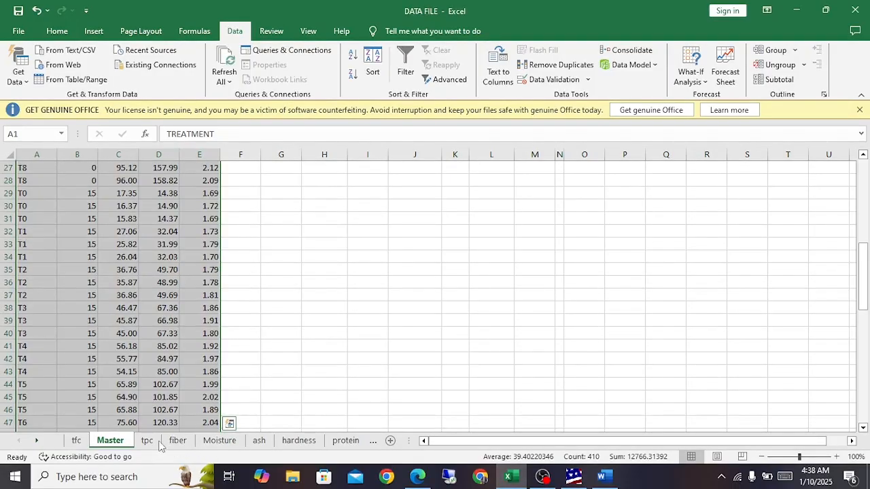
{"action": "left_click", "coordinate": [259, 441]}
{"action": "left_click", "coordinate": [309, 218]}
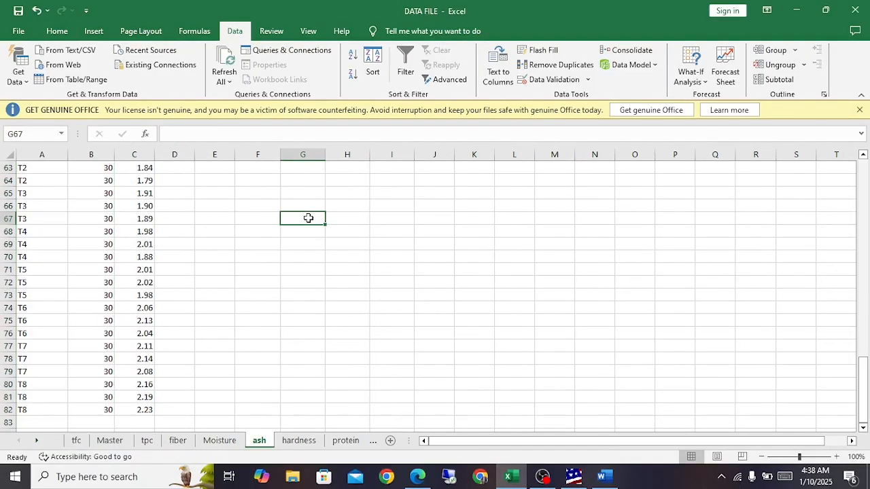
{"action": "key", "text": "ctrl+v"}
{"action": "left_click_drag", "start_coordinate": [308, 218], "coordinate": [307, 158]}
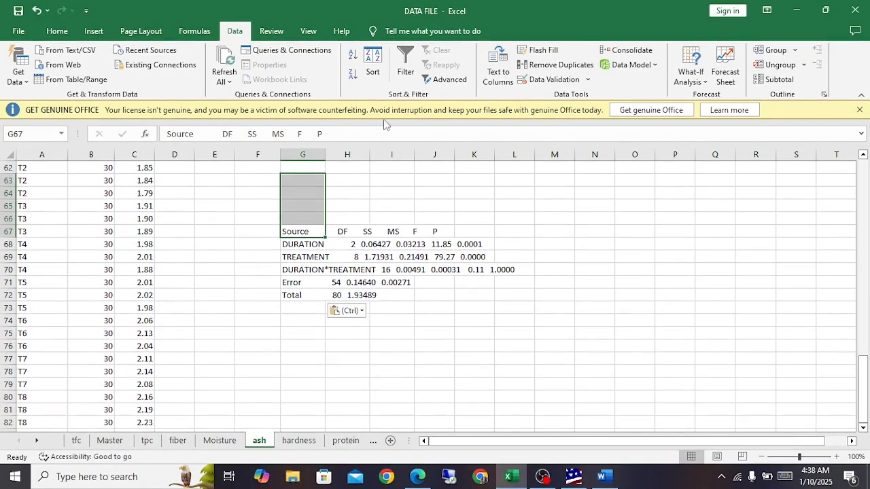
{"action": "left_click", "coordinate": [497, 68]}
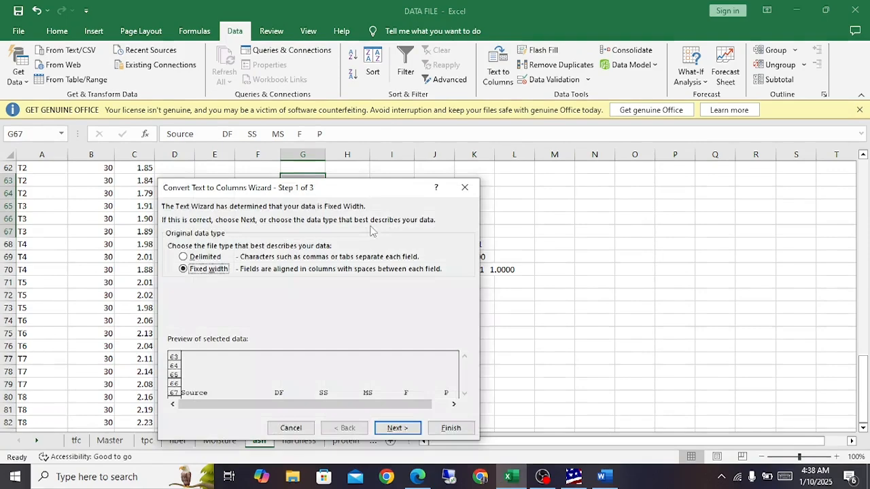
{"action": "left_click", "coordinate": [465, 182]}
{"action": "left_click", "coordinate": [322, 358]}
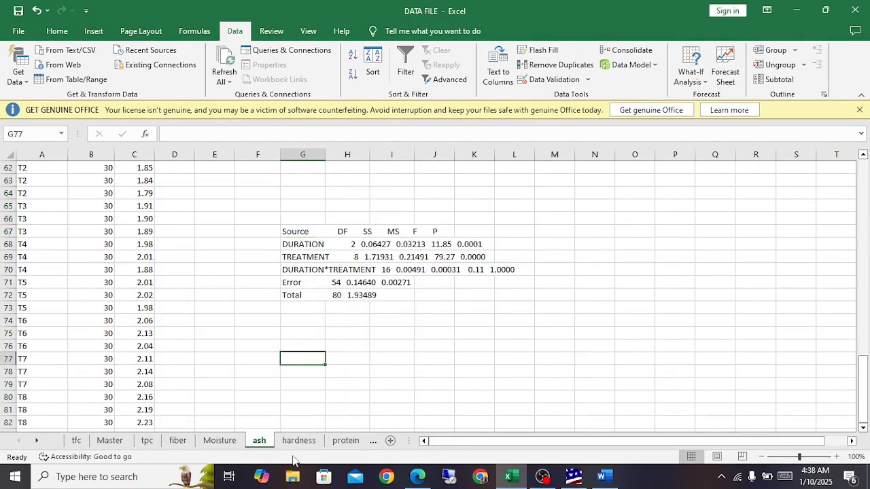
Step: Copy the TFC analysis of variance table from Statistix into the tfc sheet in Excel at cell G71
{"action": "left_click", "coordinate": [537, 477]}
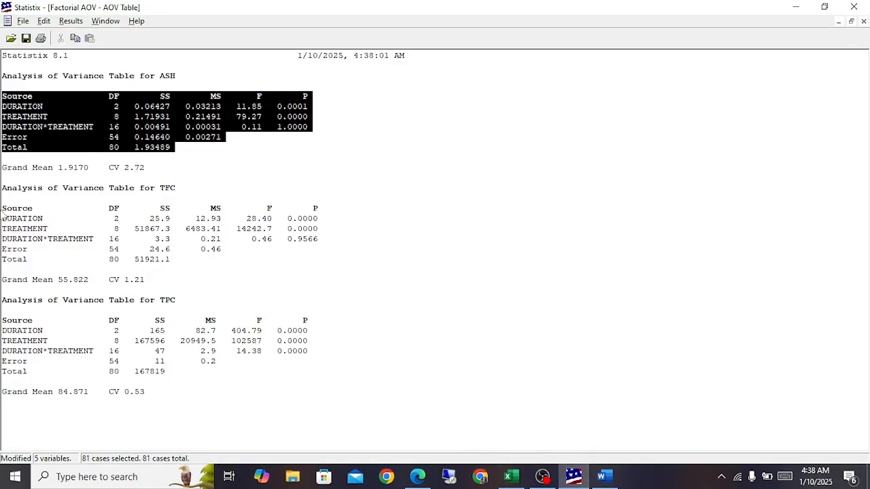
{"action": "left_click_drag", "start_coordinate": [170, 259], "coordinate": [2, 206]}
{"action": "key", "text": "ctrl+c"}
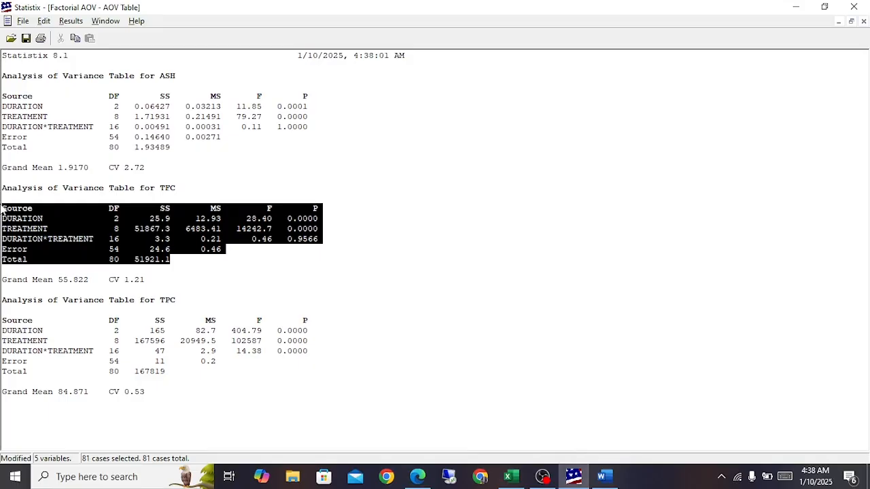
{"action": "left_click", "coordinate": [514, 476]}
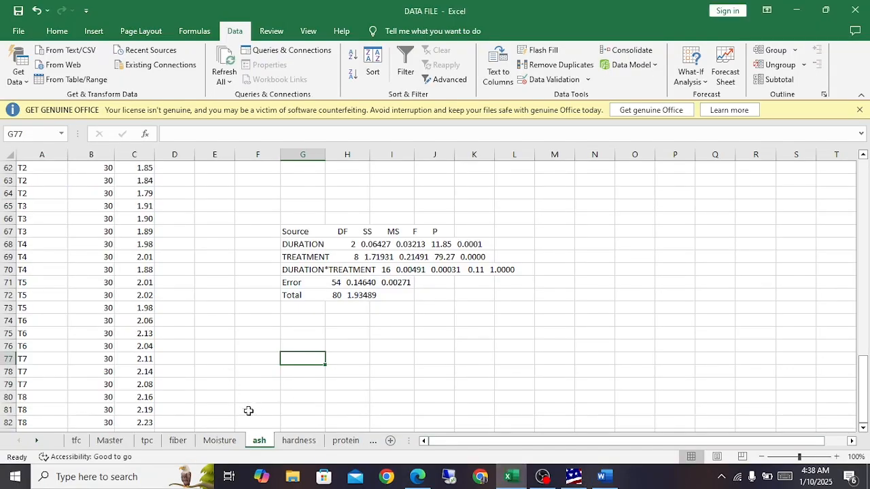
{"action": "left_click", "coordinate": [76, 441]}
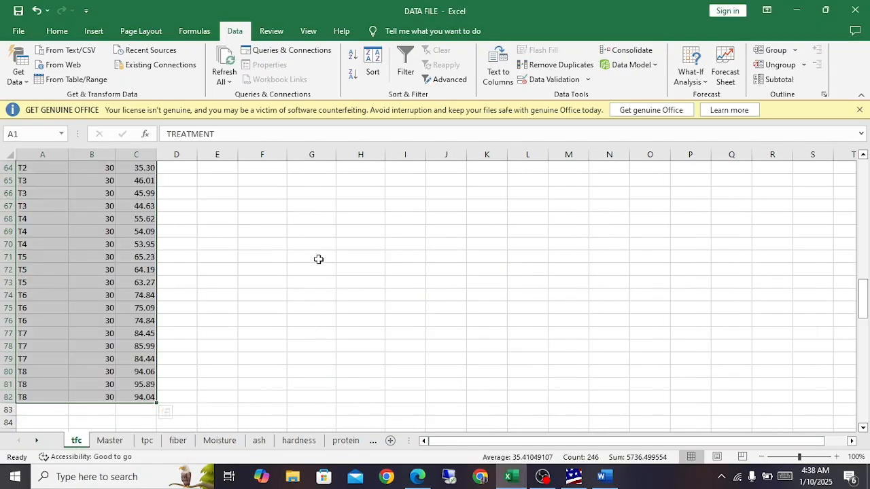
{"action": "left_click", "coordinate": [318, 258]}
{"action": "key", "text": "ctrl+v"}
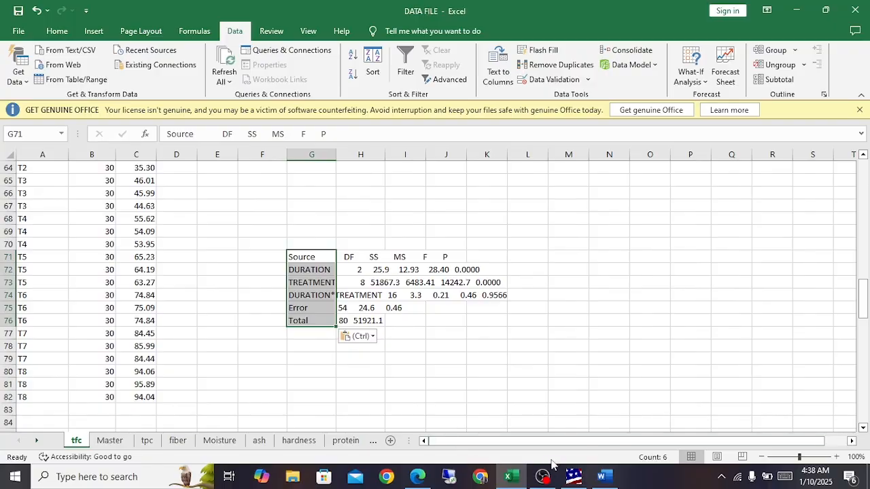
{"action": "left_click", "coordinate": [569, 475]}
{"action": "left_click", "coordinate": [196, 338]}
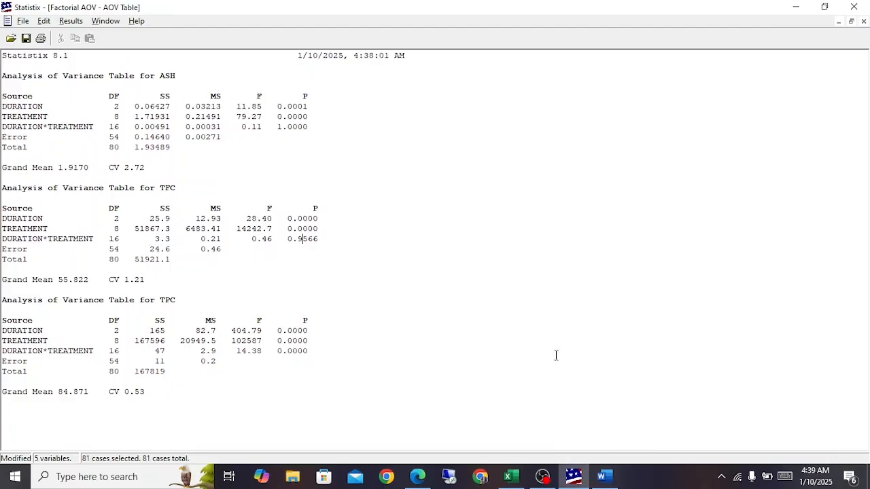
{"action": "mouse_move", "coordinate": [542, 476]}
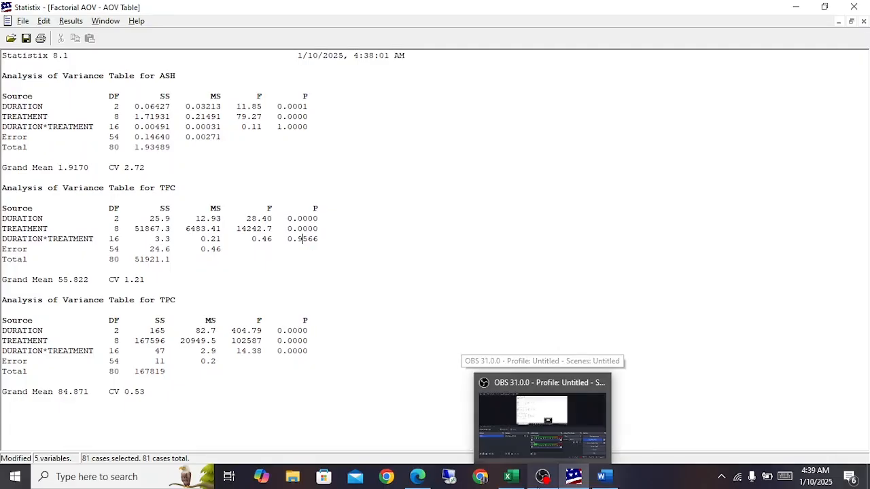
{"action": "left_click", "coordinate": [542, 476]}
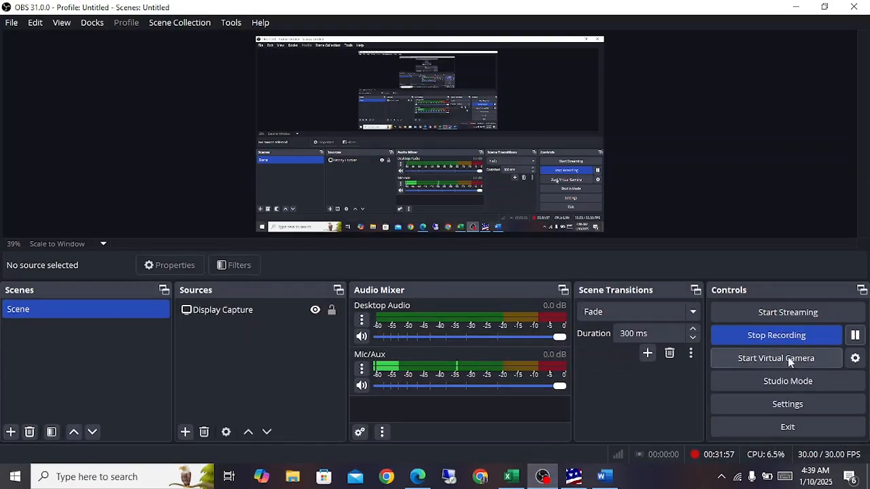